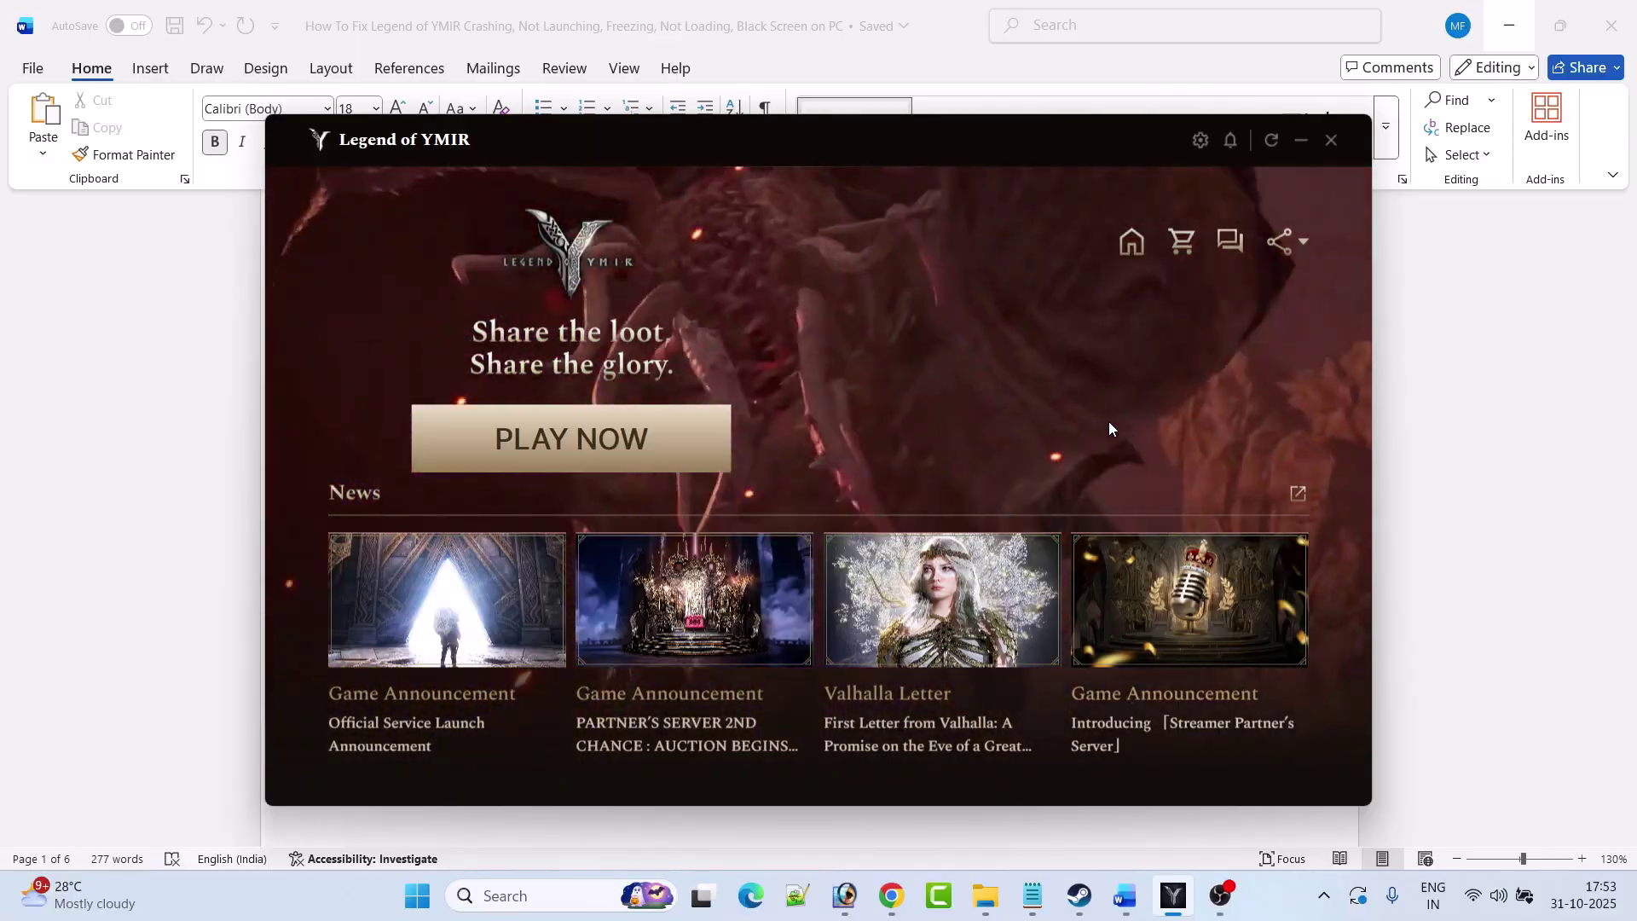
# - Go over Fix 1 in the Word guide and show Start > Power > Restart without restarting
pyautogui.hotkey('alt', 'Tab')
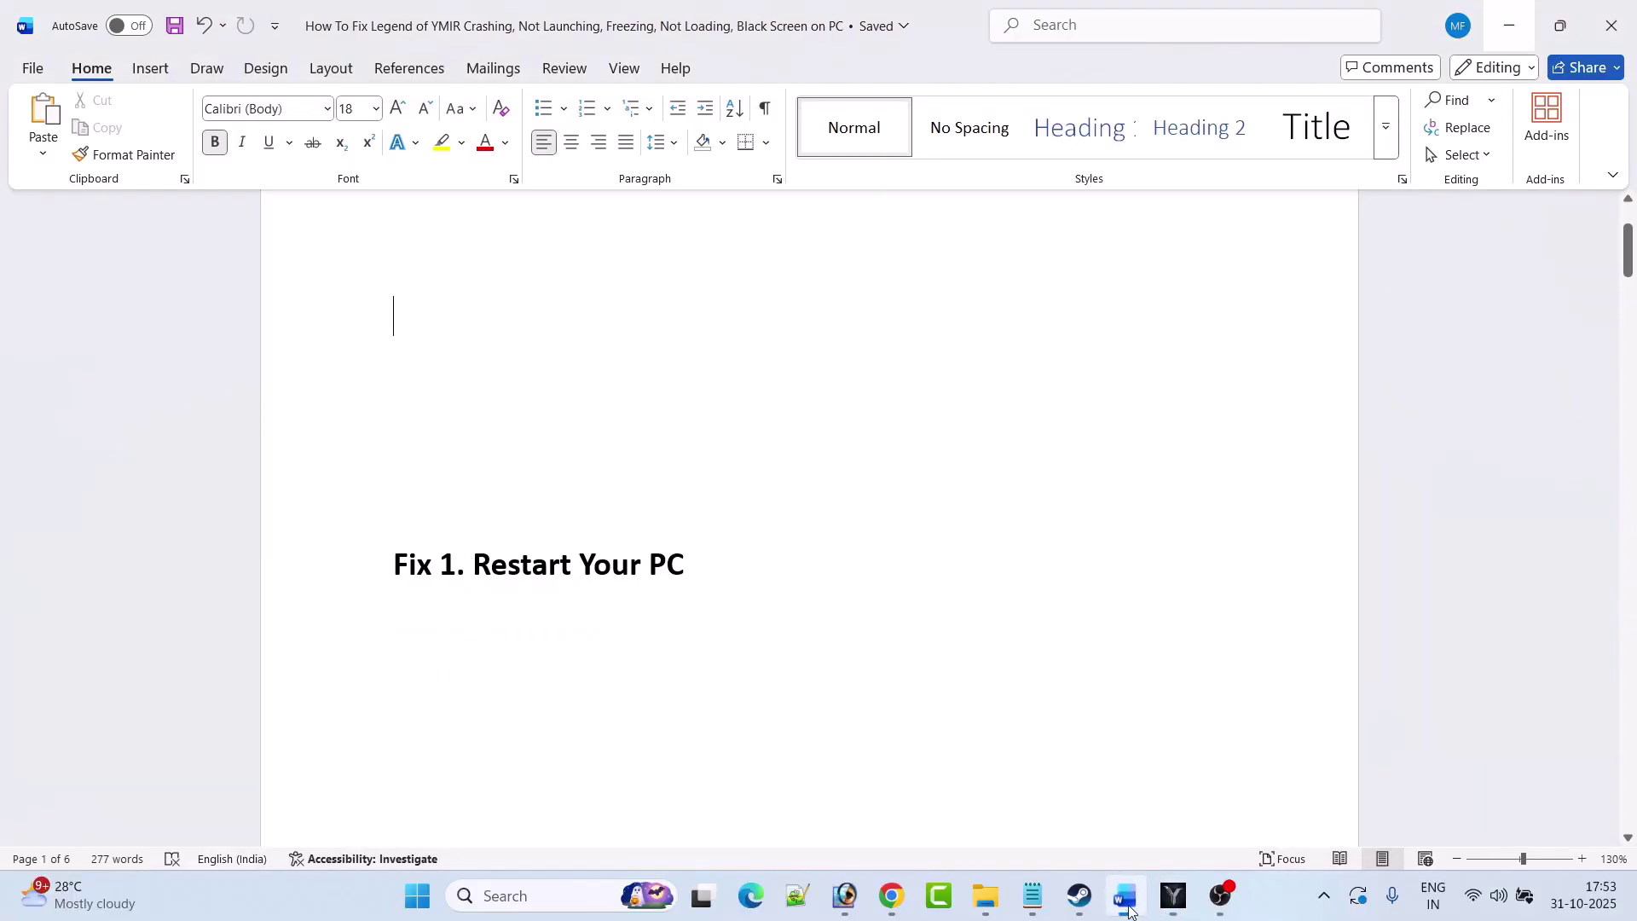
pyautogui.scroll(-1, 749, 516)
pyautogui.hotkey('ctrl', 'shift', 'Left')
pyautogui.hotkey('ctrl', 'shift', 'Left')
pyautogui.hotkey('ctrl', 'shift', 'Left')
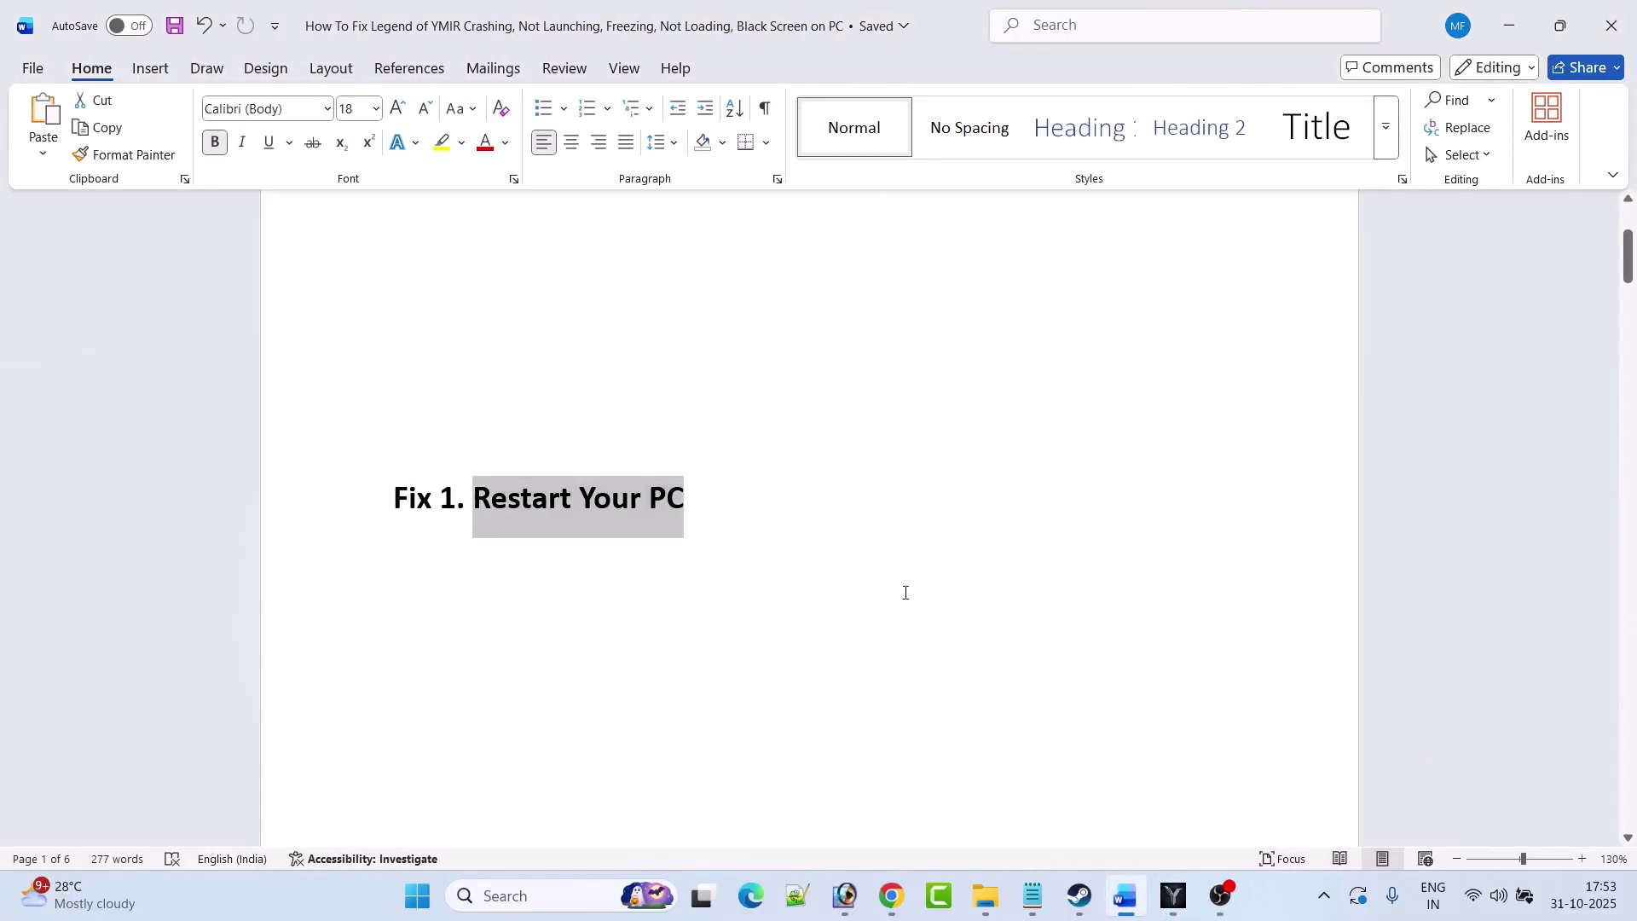
pyautogui.click(903, 593)
pyautogui.press('super')
pyautogui.click(1083, 821)
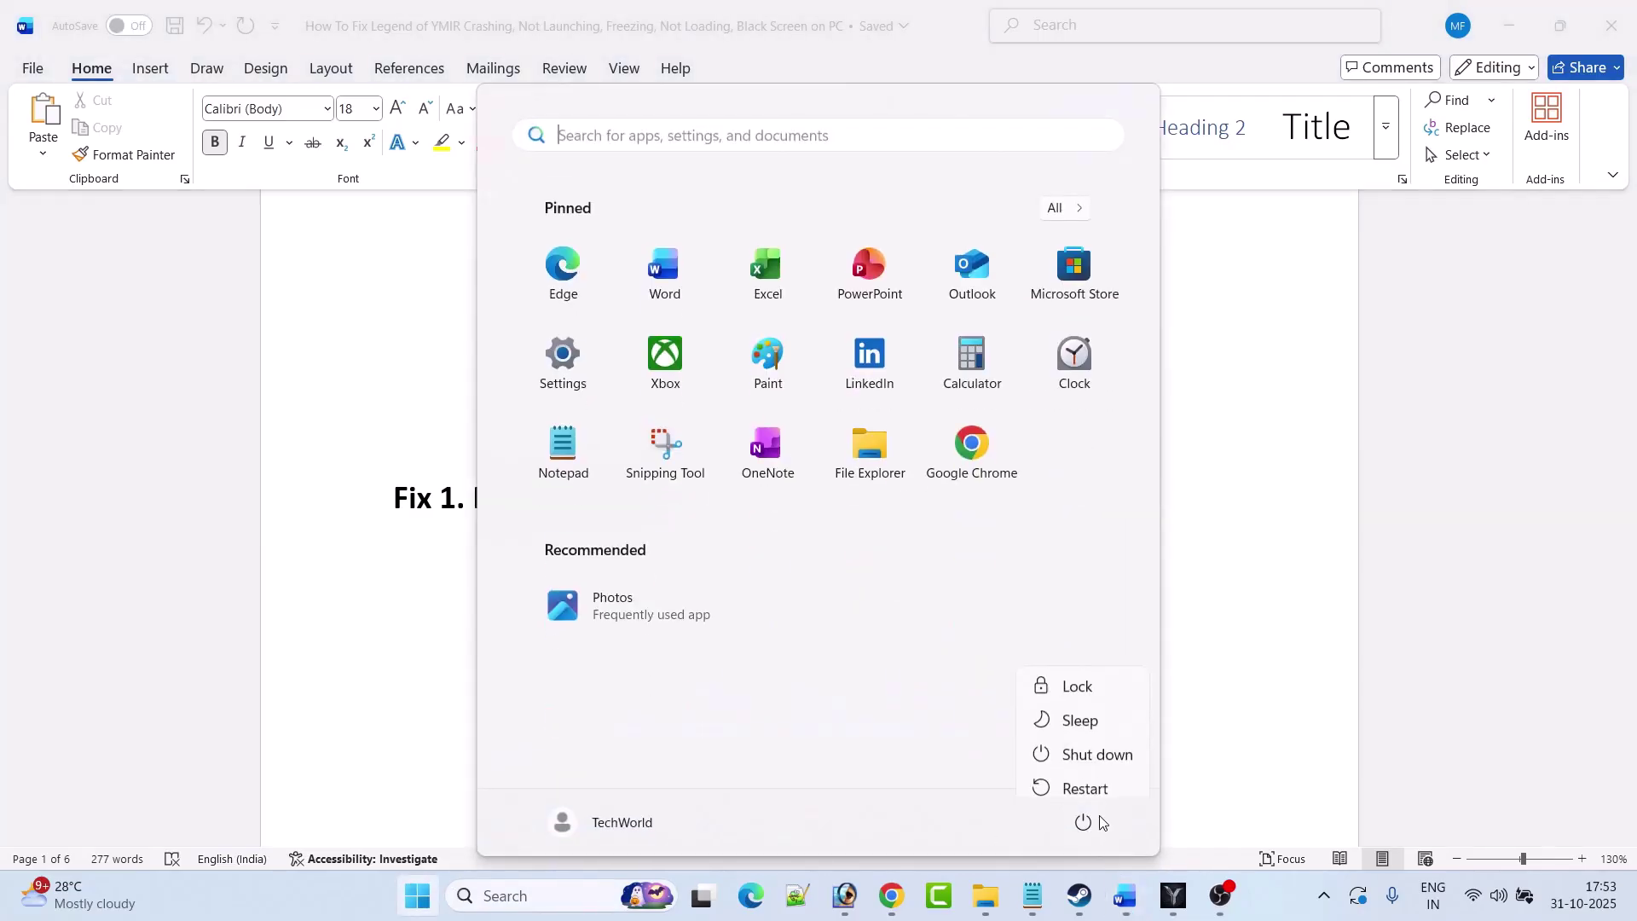
pyautogui.click(1261, 668)
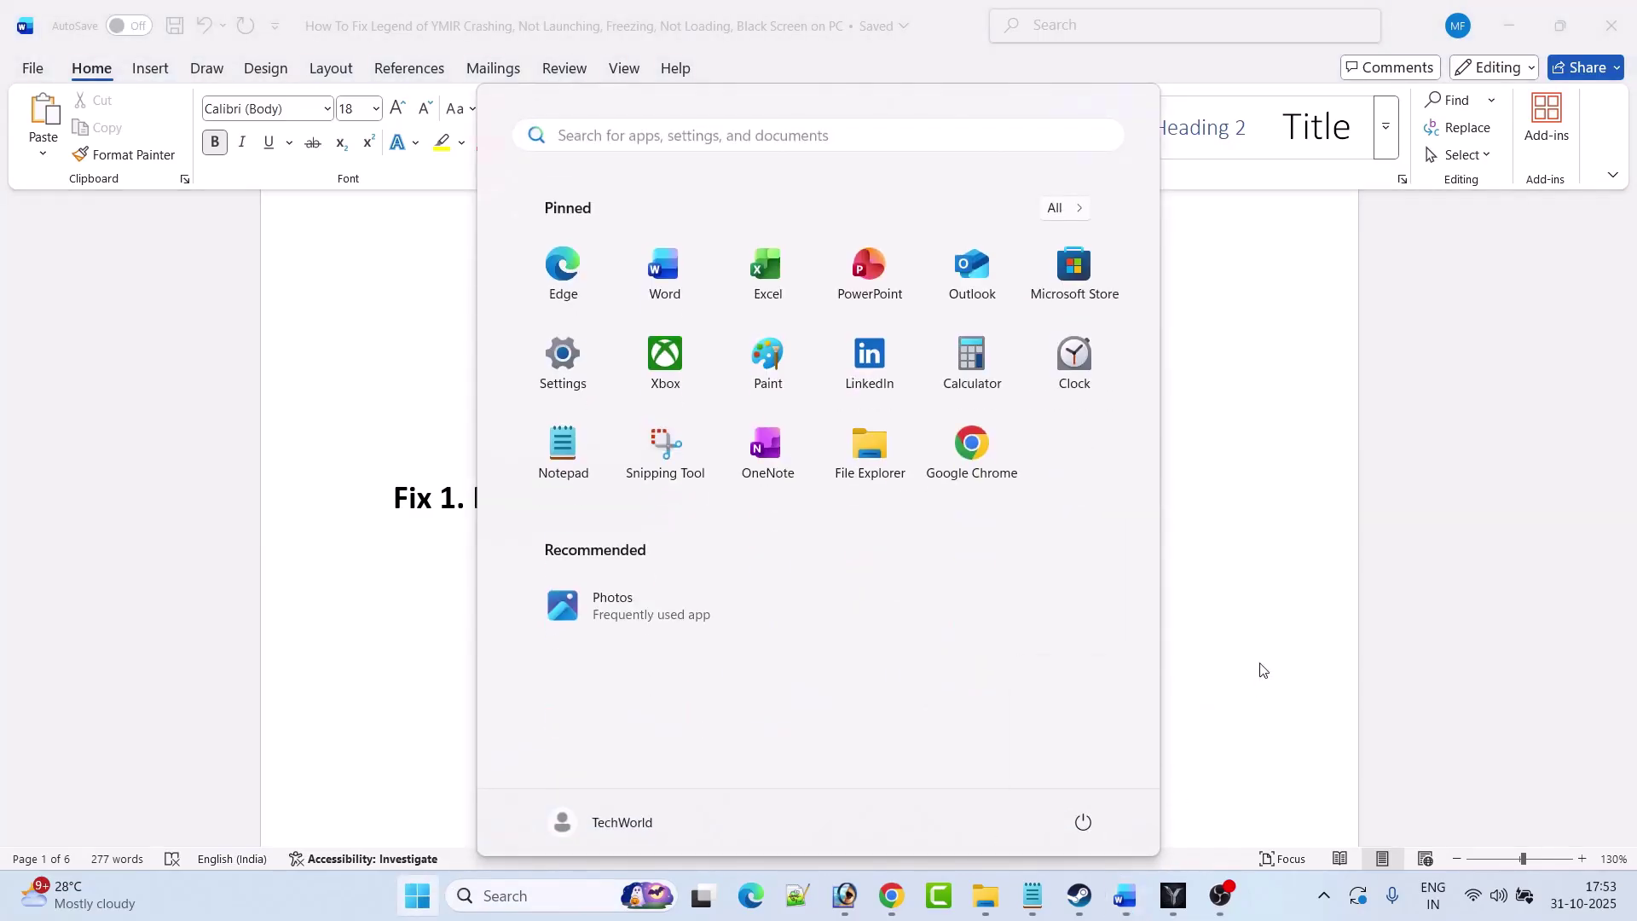
pyautogui.click(1263, 663)
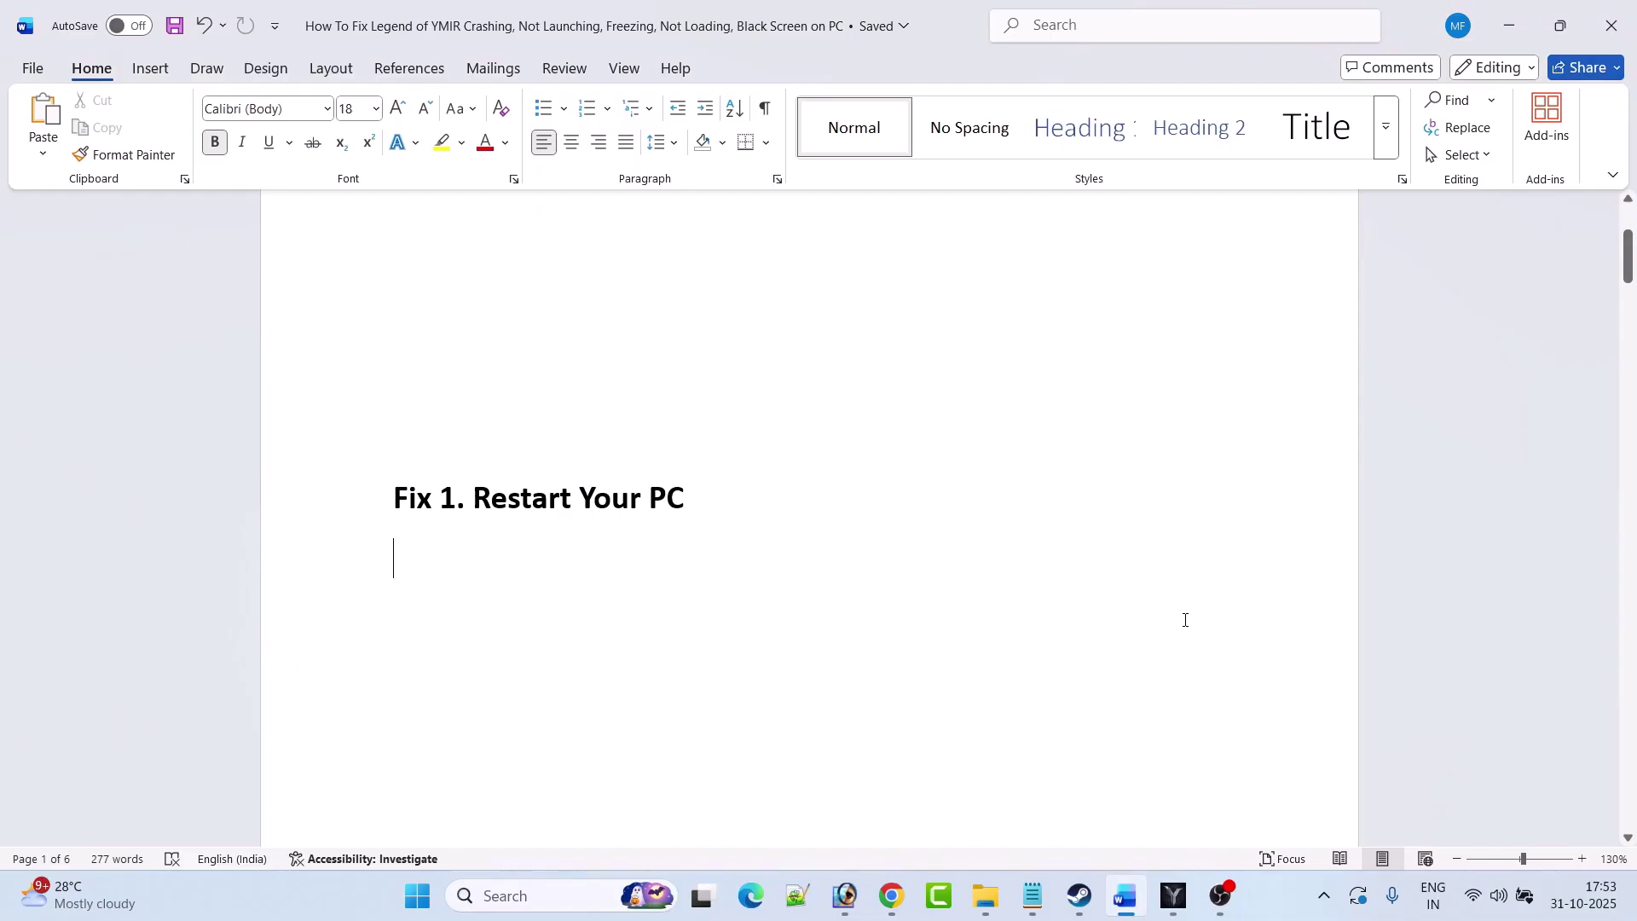
# - Scroll to Fix 2 on running as administrator, highlight 'installation folder', and open File Explorer
pyautogui.scroll(-5, 1185, 619)
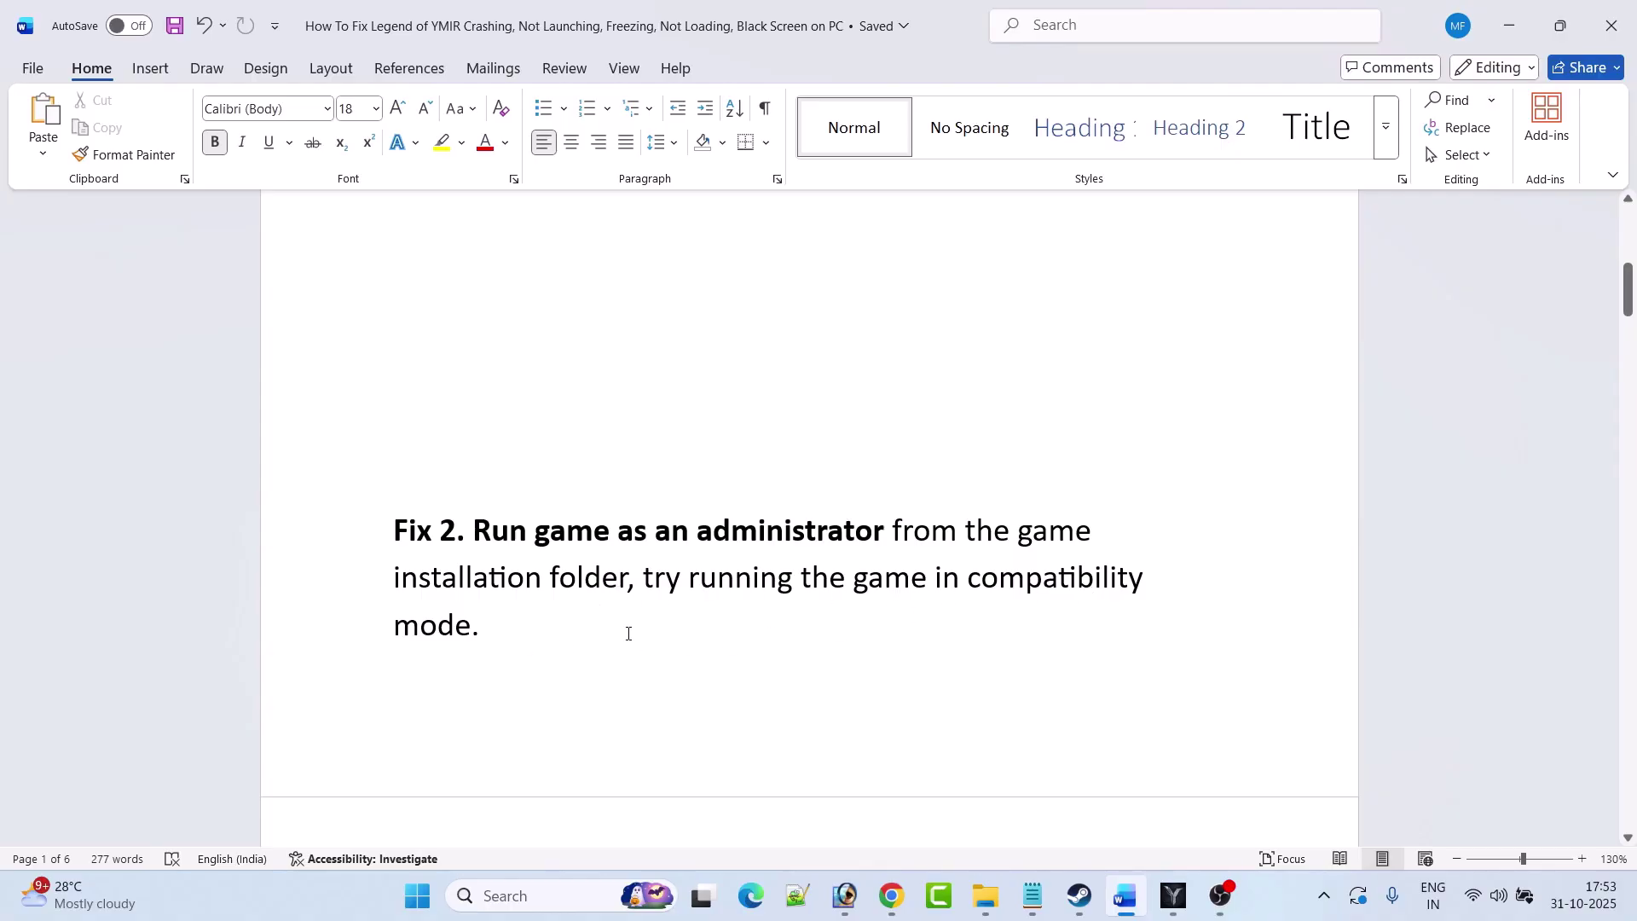
pyautogui.scroll(-1, 628, 633)
pyautogui.moveTo(576, 518); pyautogui.dragTo(393, 512)
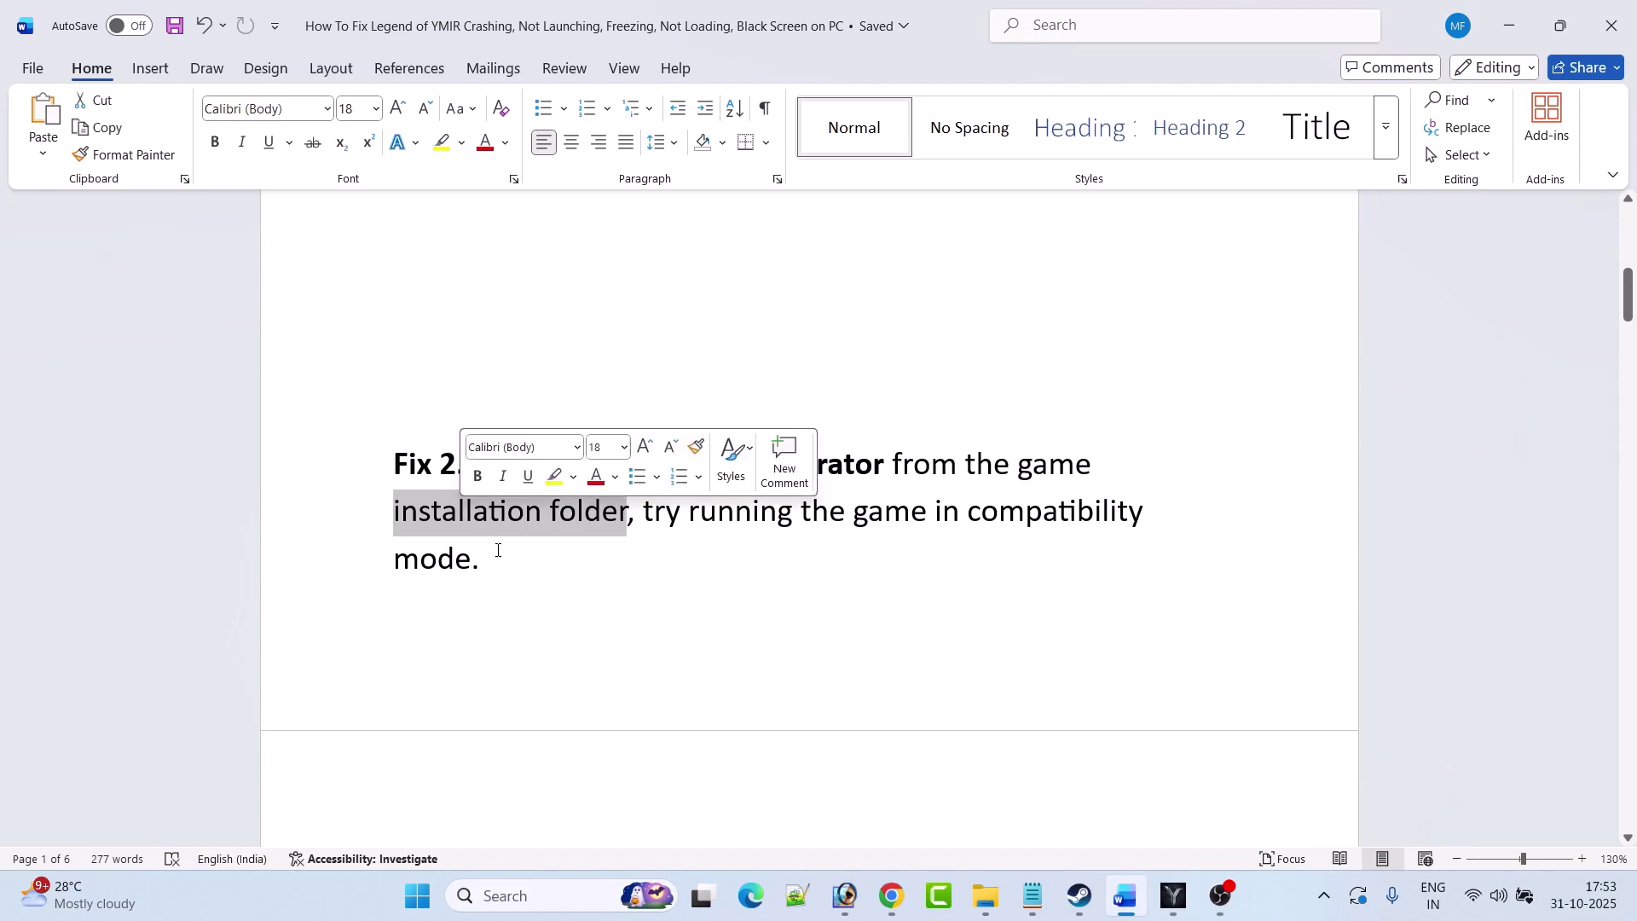
pyautogui.click(596, 621)
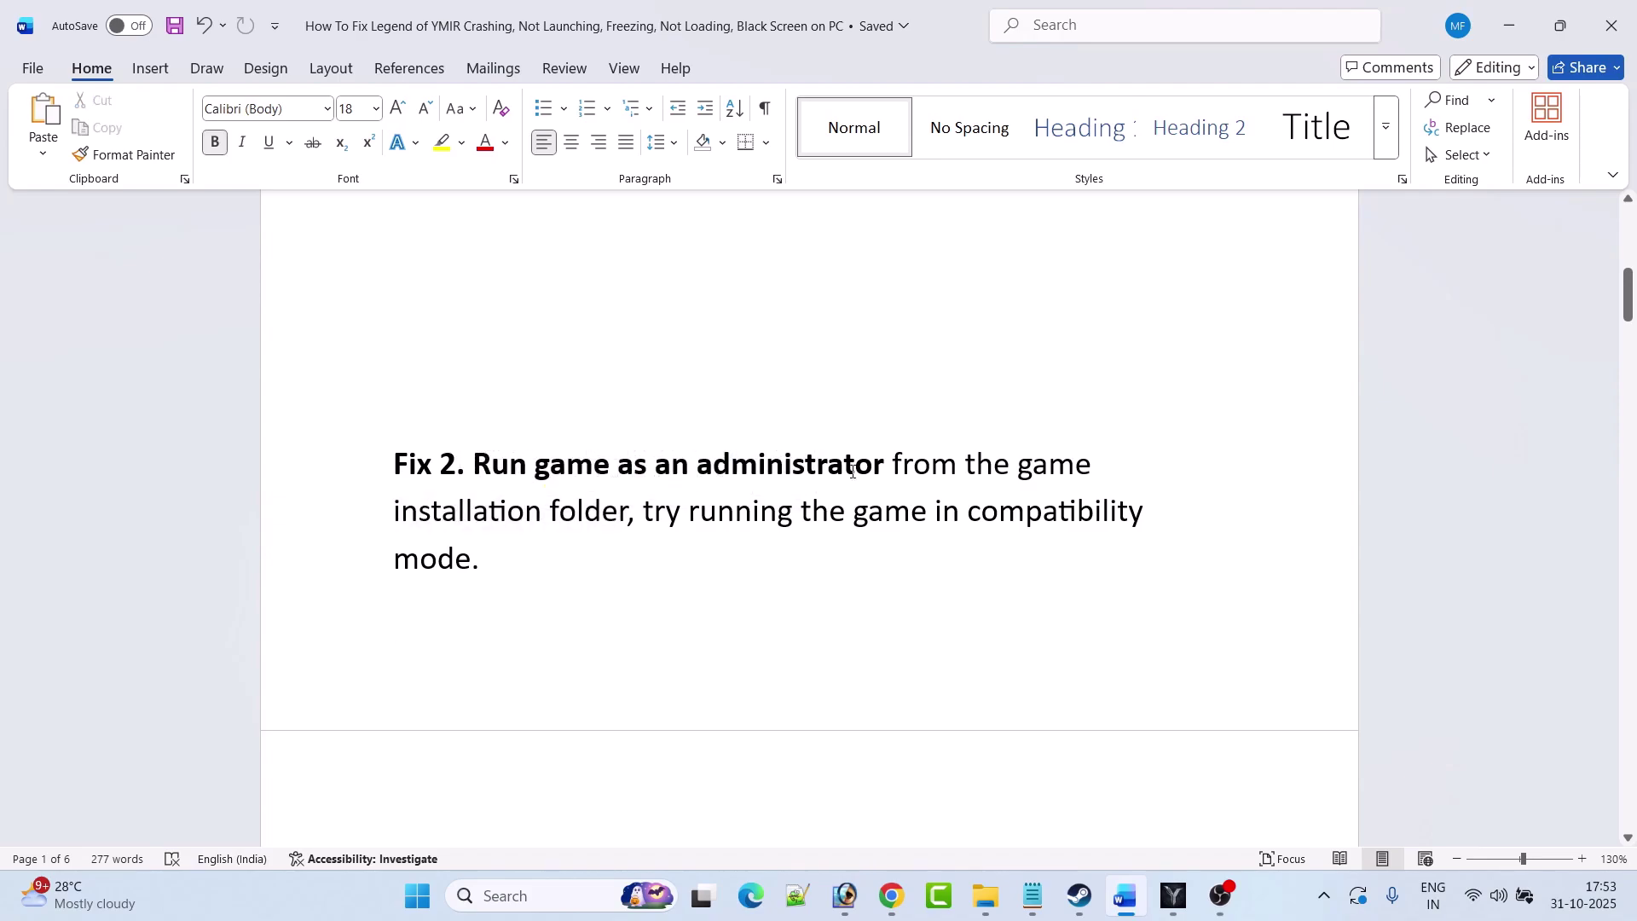
pyautogui.press('super+e')
# - Browse C: > Wemade > LegendOfYmirG > client and inspect the YmirGL application's context menu
pyautogui.doubleClick(318, 202)
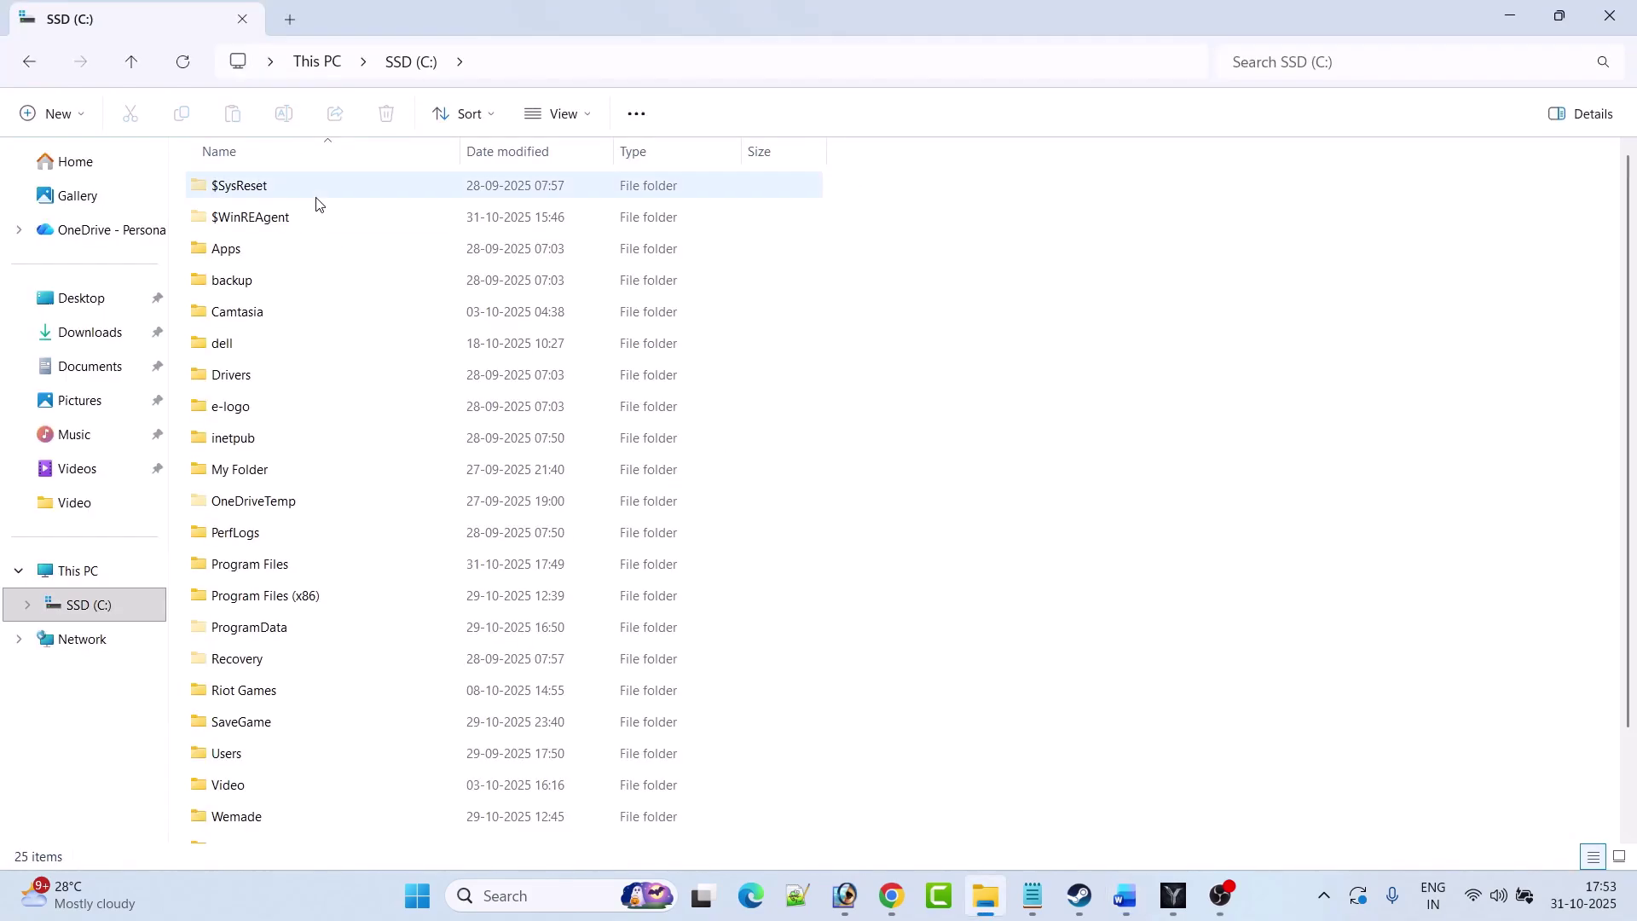
pyautogui.scroll(-3, 238, 713)
pyautogui.click(242, 712)
pyautogui.doubleClick(288, 714)
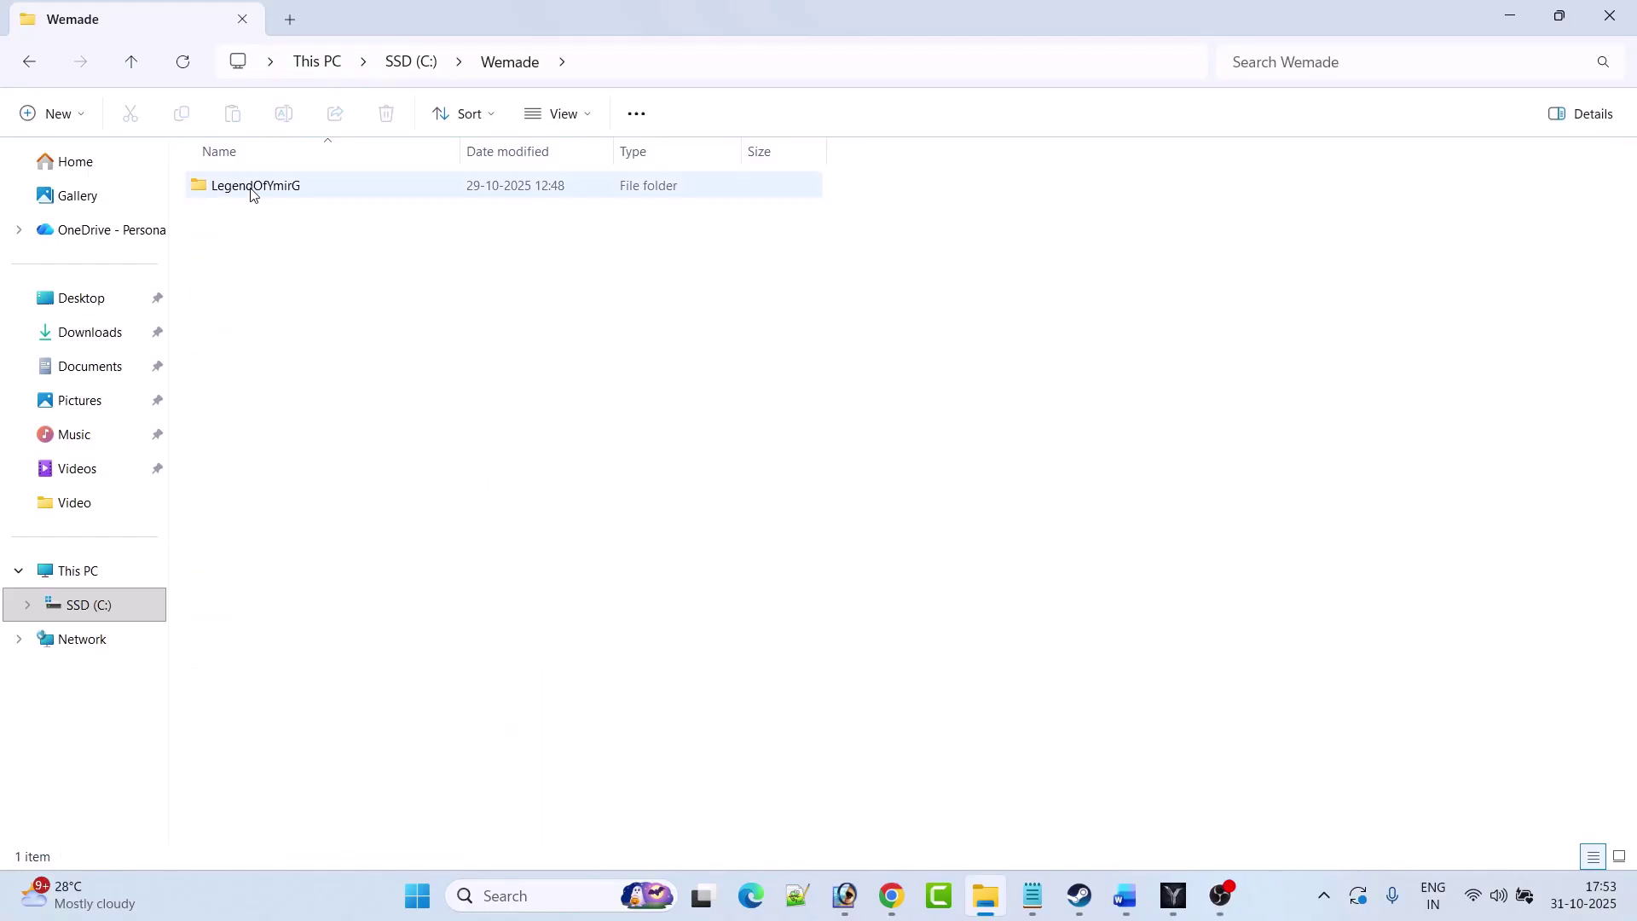
pyautogui.click(274, 197)
pyautogui.doubleClick(274, 197)
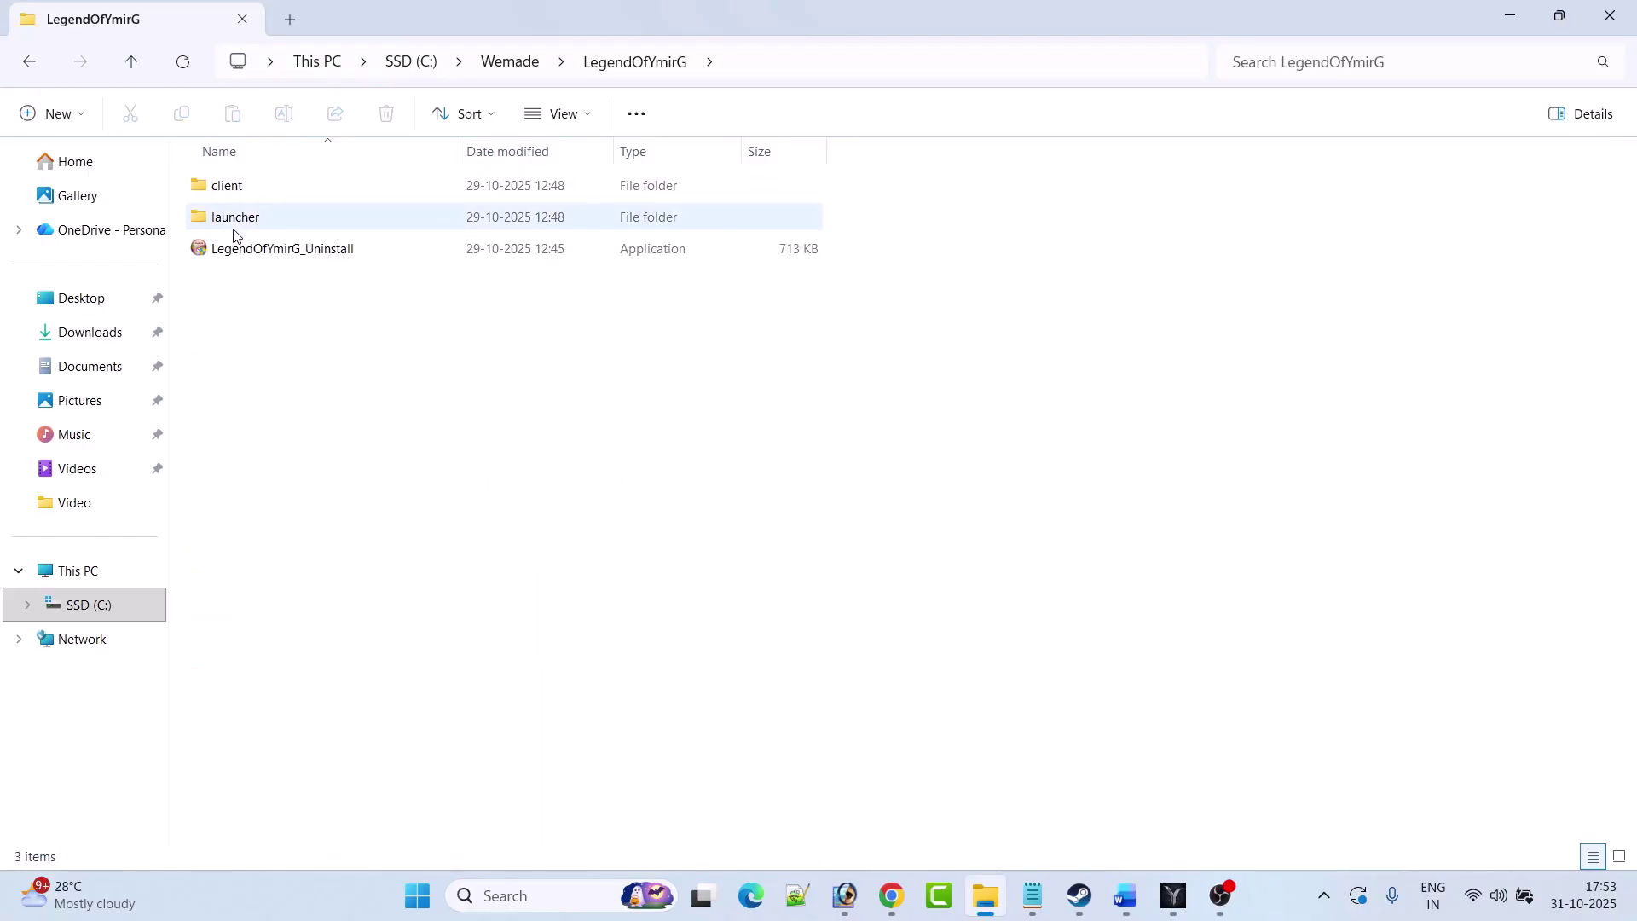
pyautogui.doubleClick(256, 189)
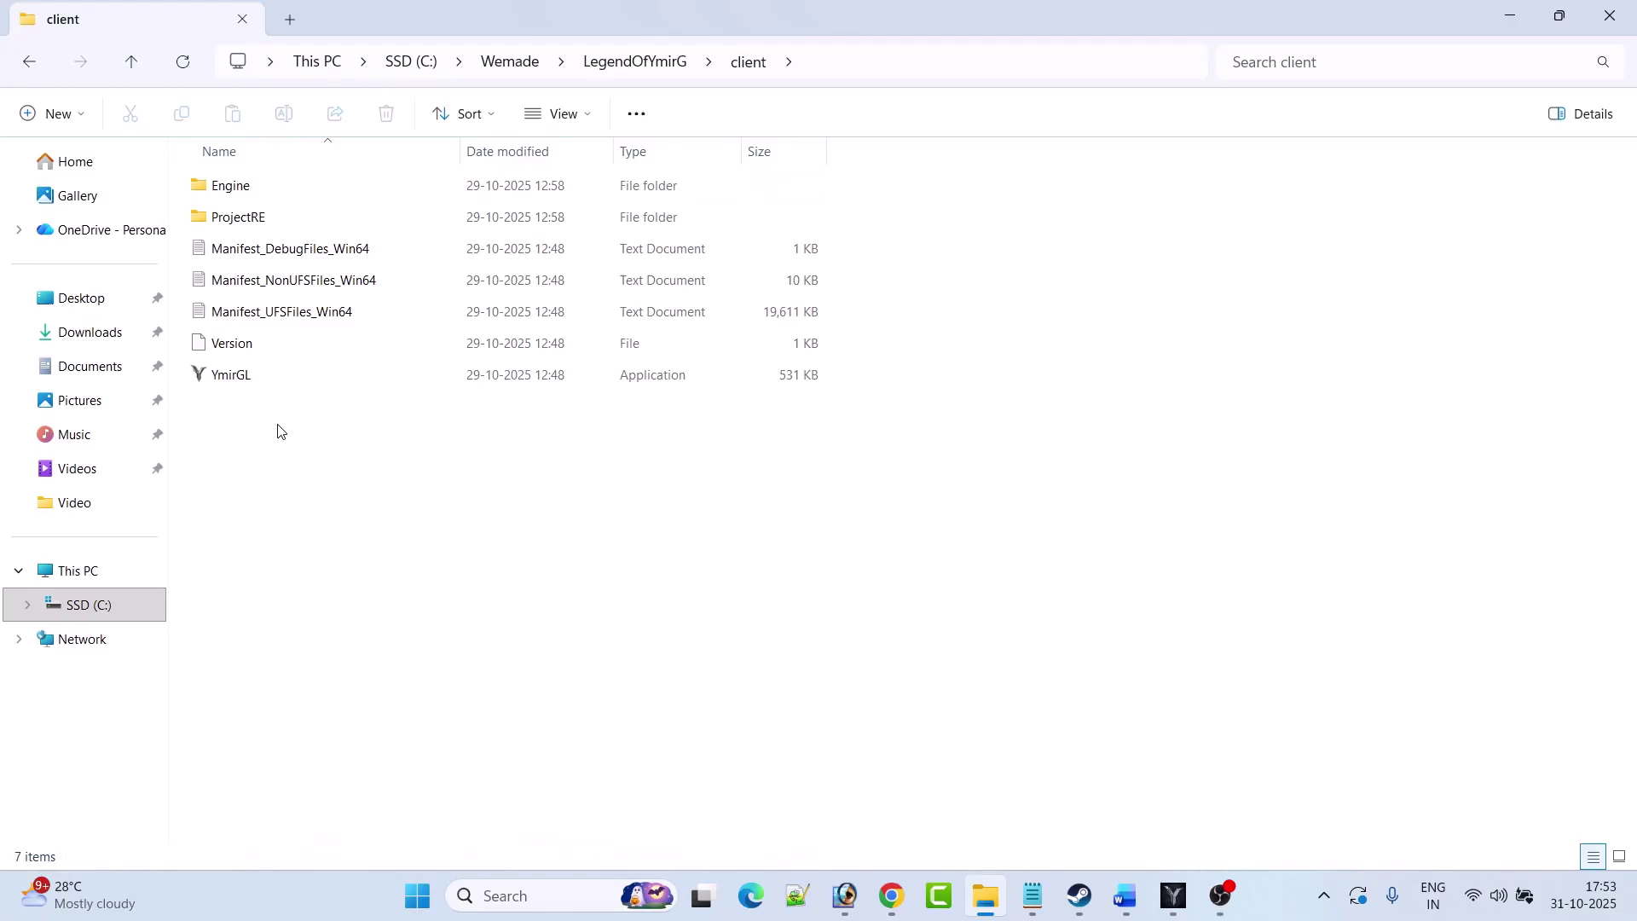
pyautogui.click(257, 380)
pyautogui.rightClick(267, 381)
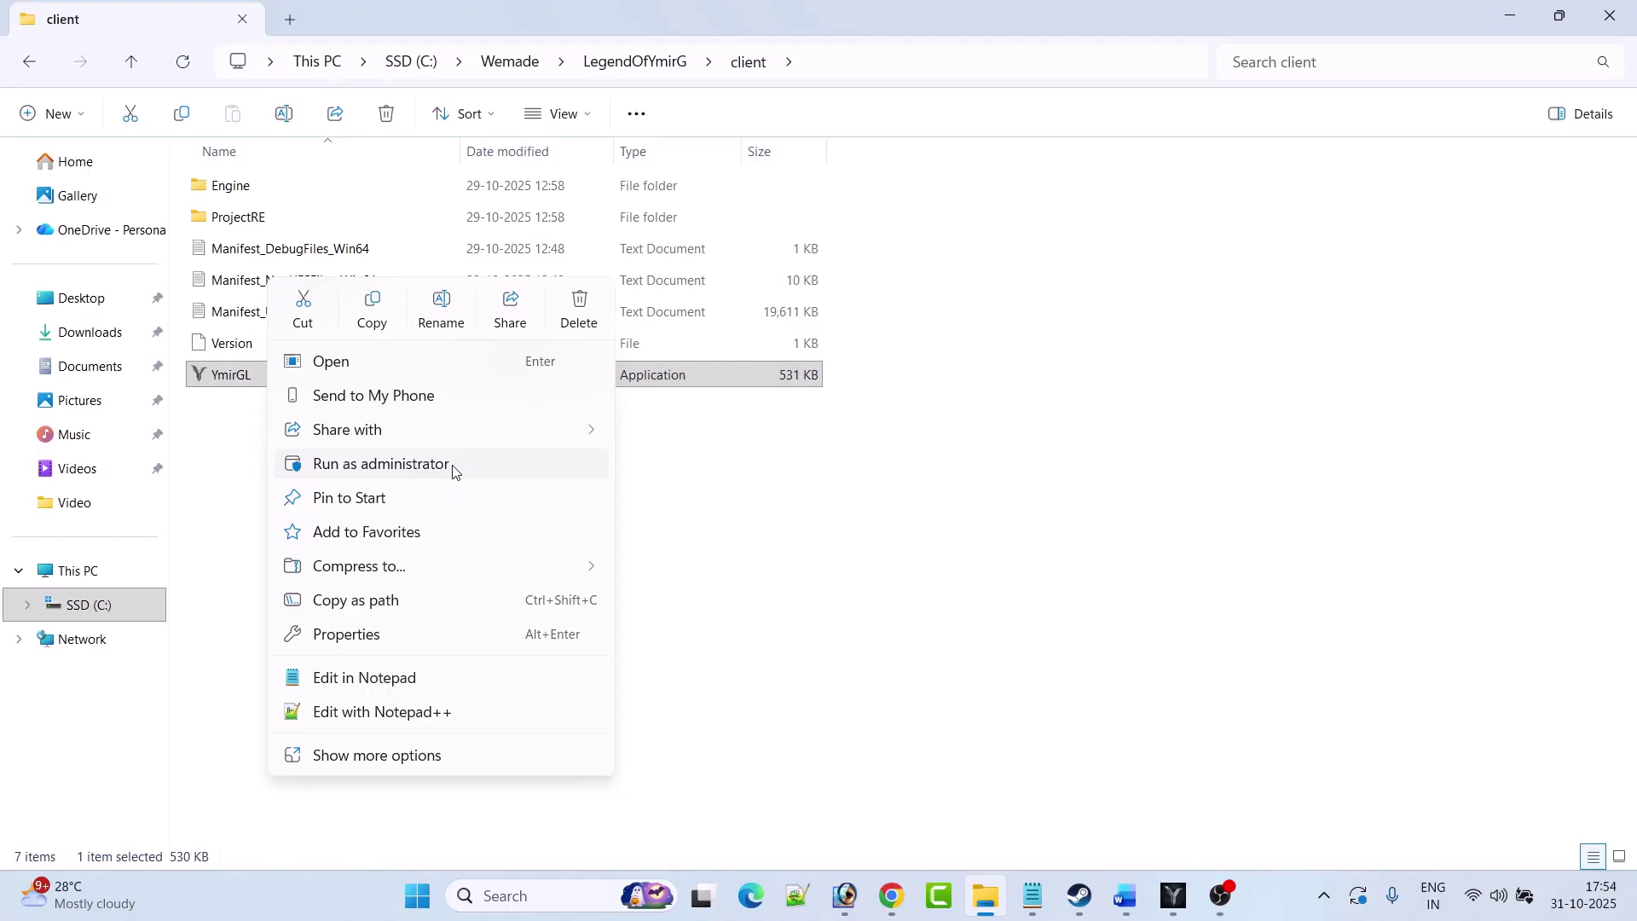
pyautogui.click(669, 529)
pyautogui.click(668, 529)
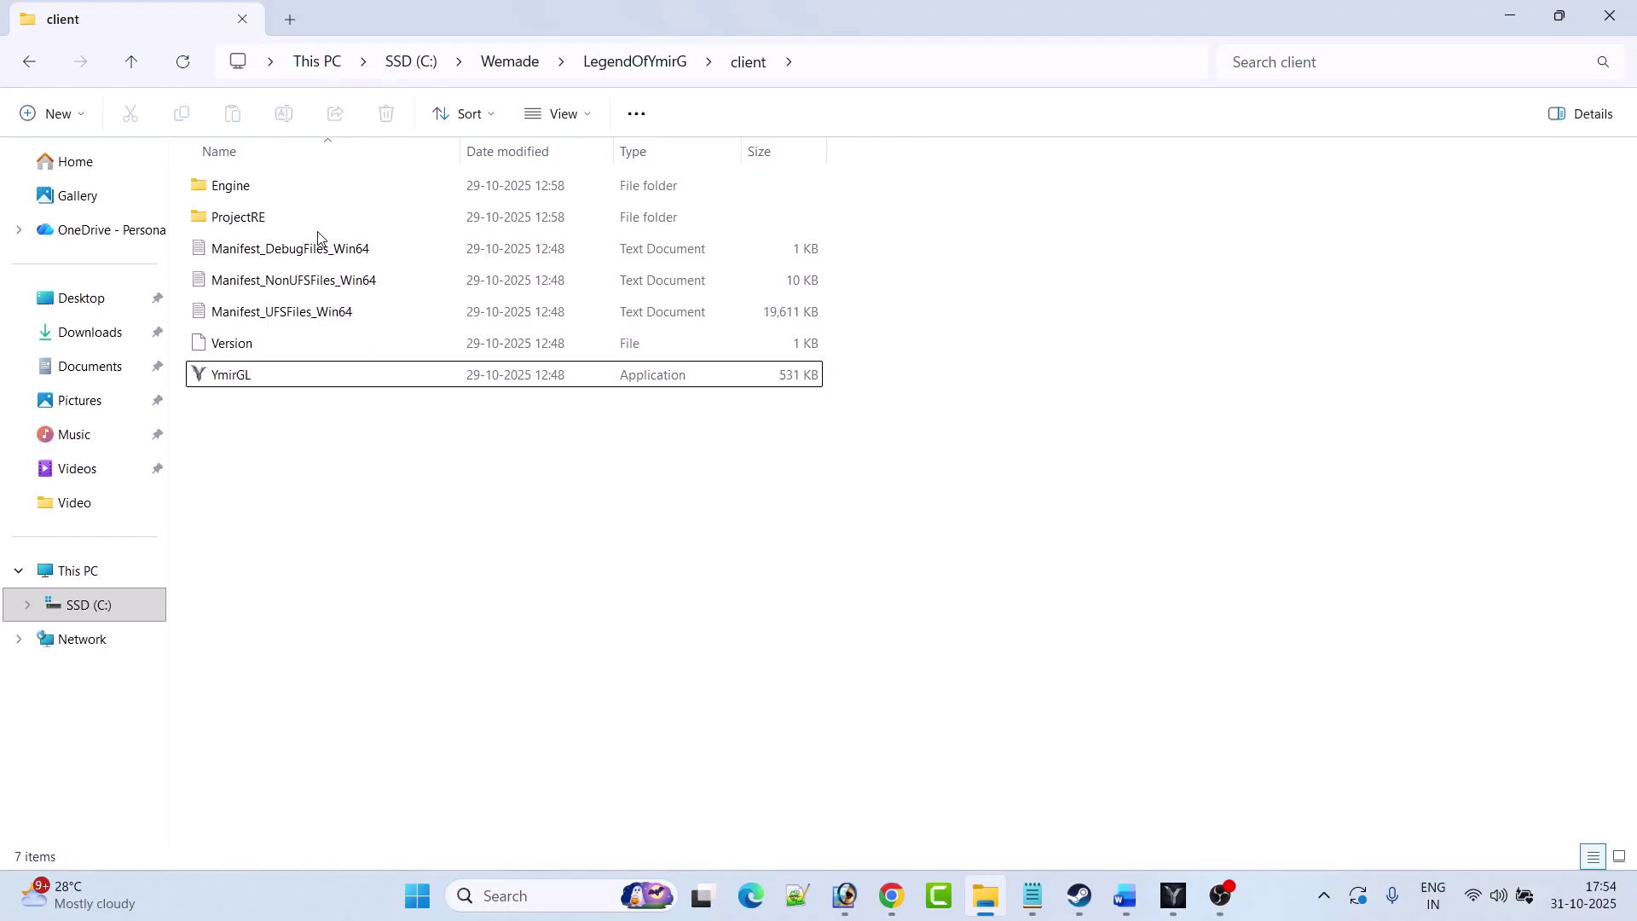
# - Go into ProjectRE > Binaries > Win64 and select YmirGL-Win64-Shipping
pyautogui.doubleClick(272, 228)
pyautogui.doubleClick(272, 223)
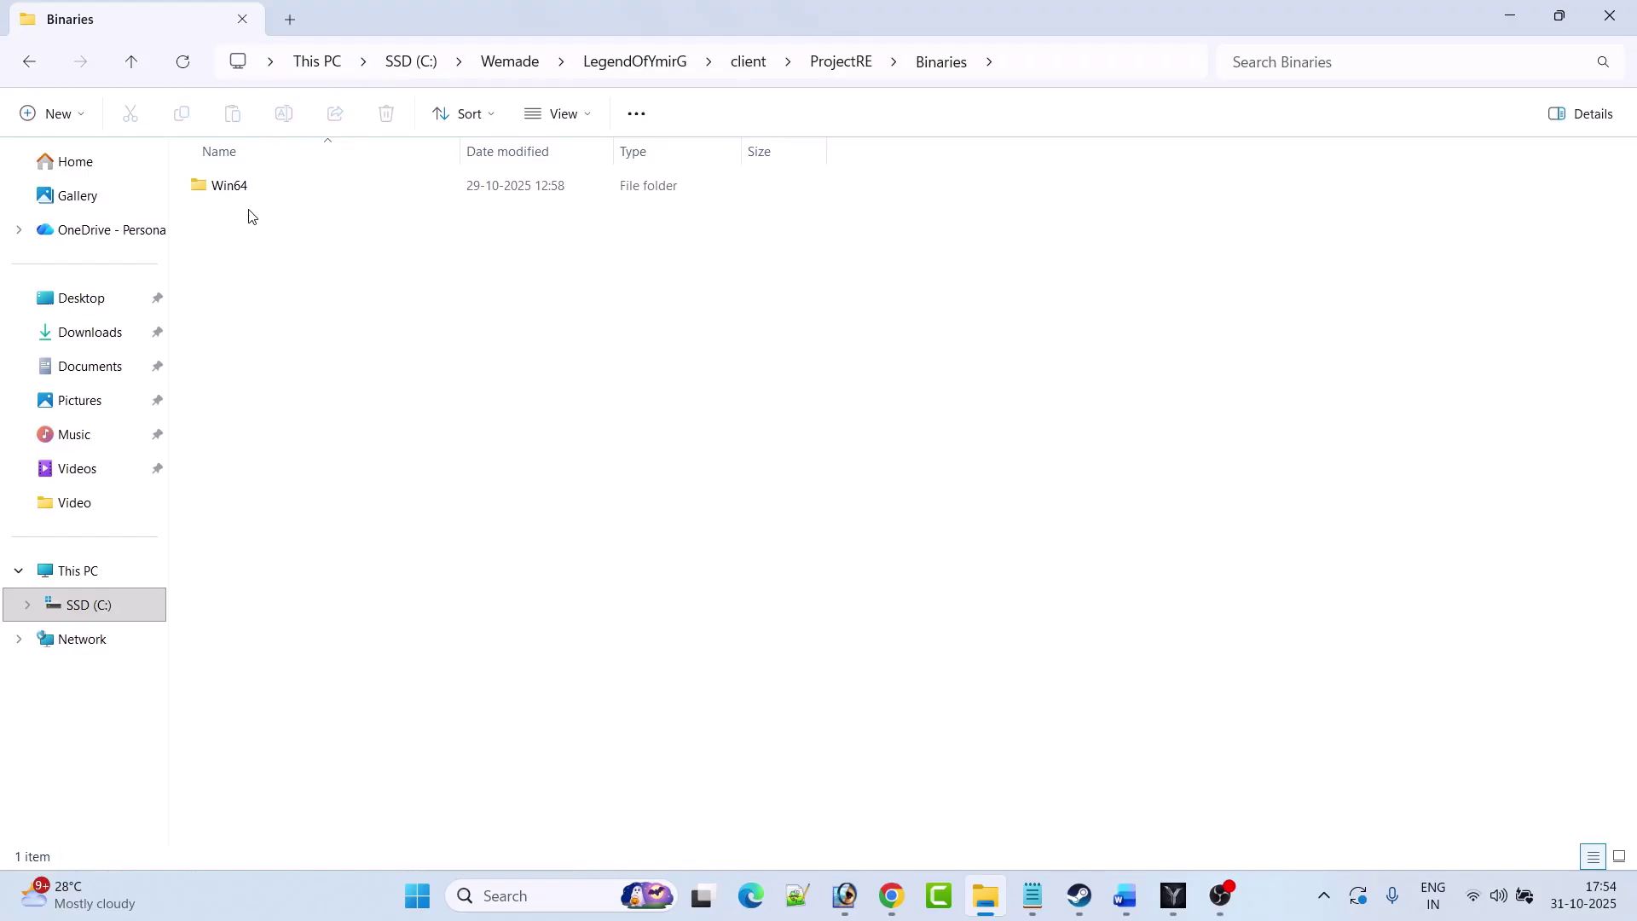
pyautogui.doubleClick(245, 189)
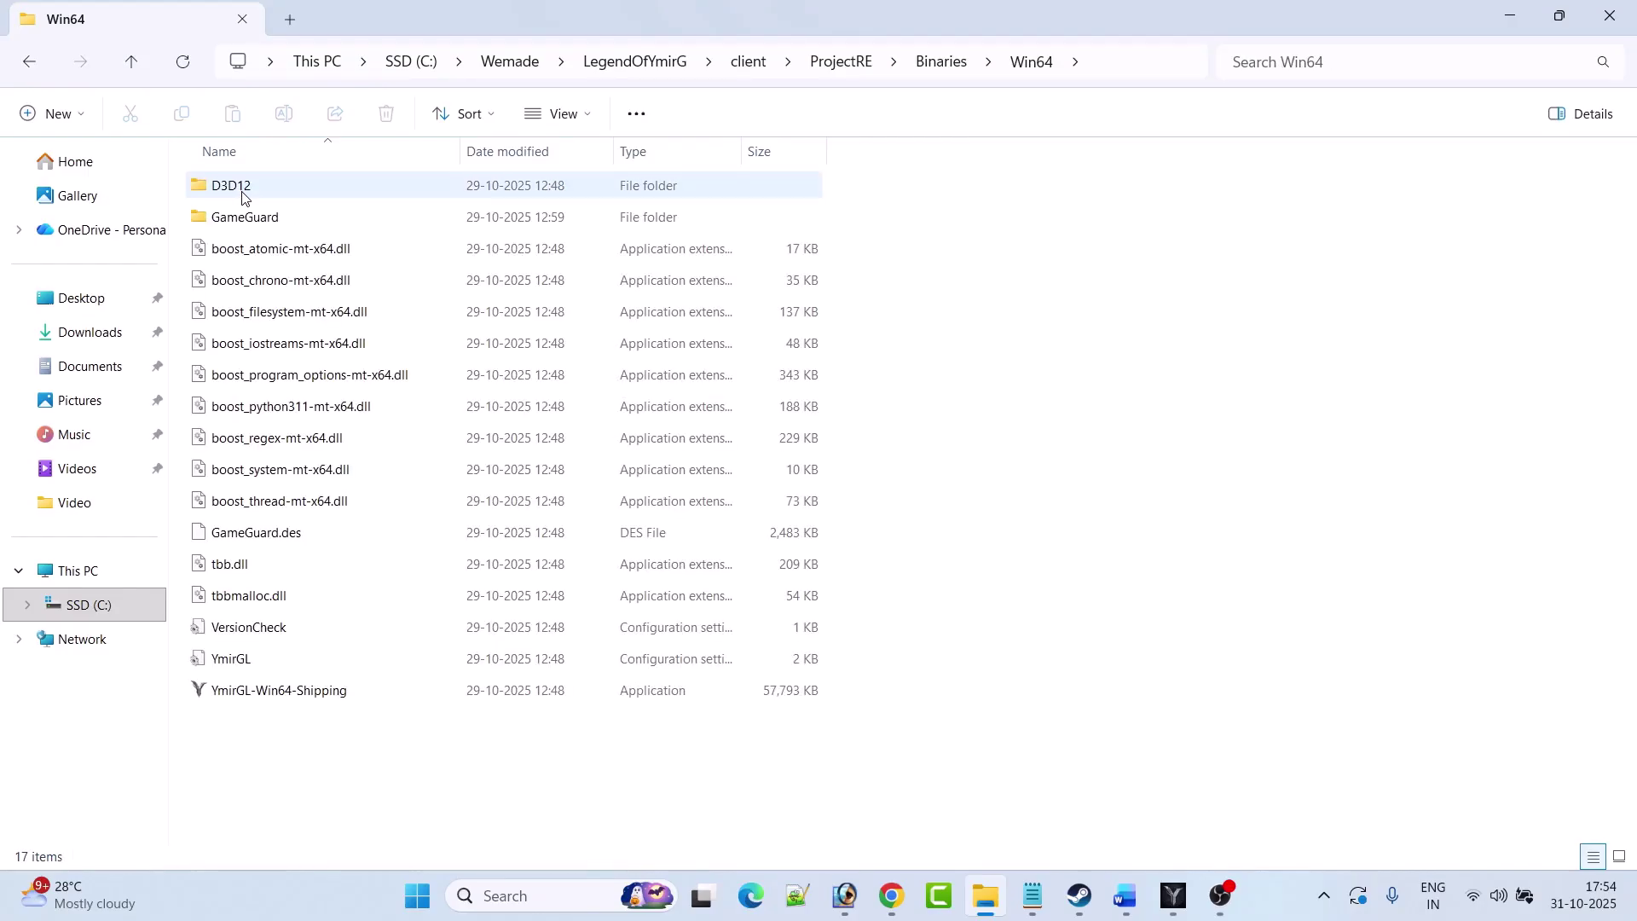
pyautogui.click(297, 701)
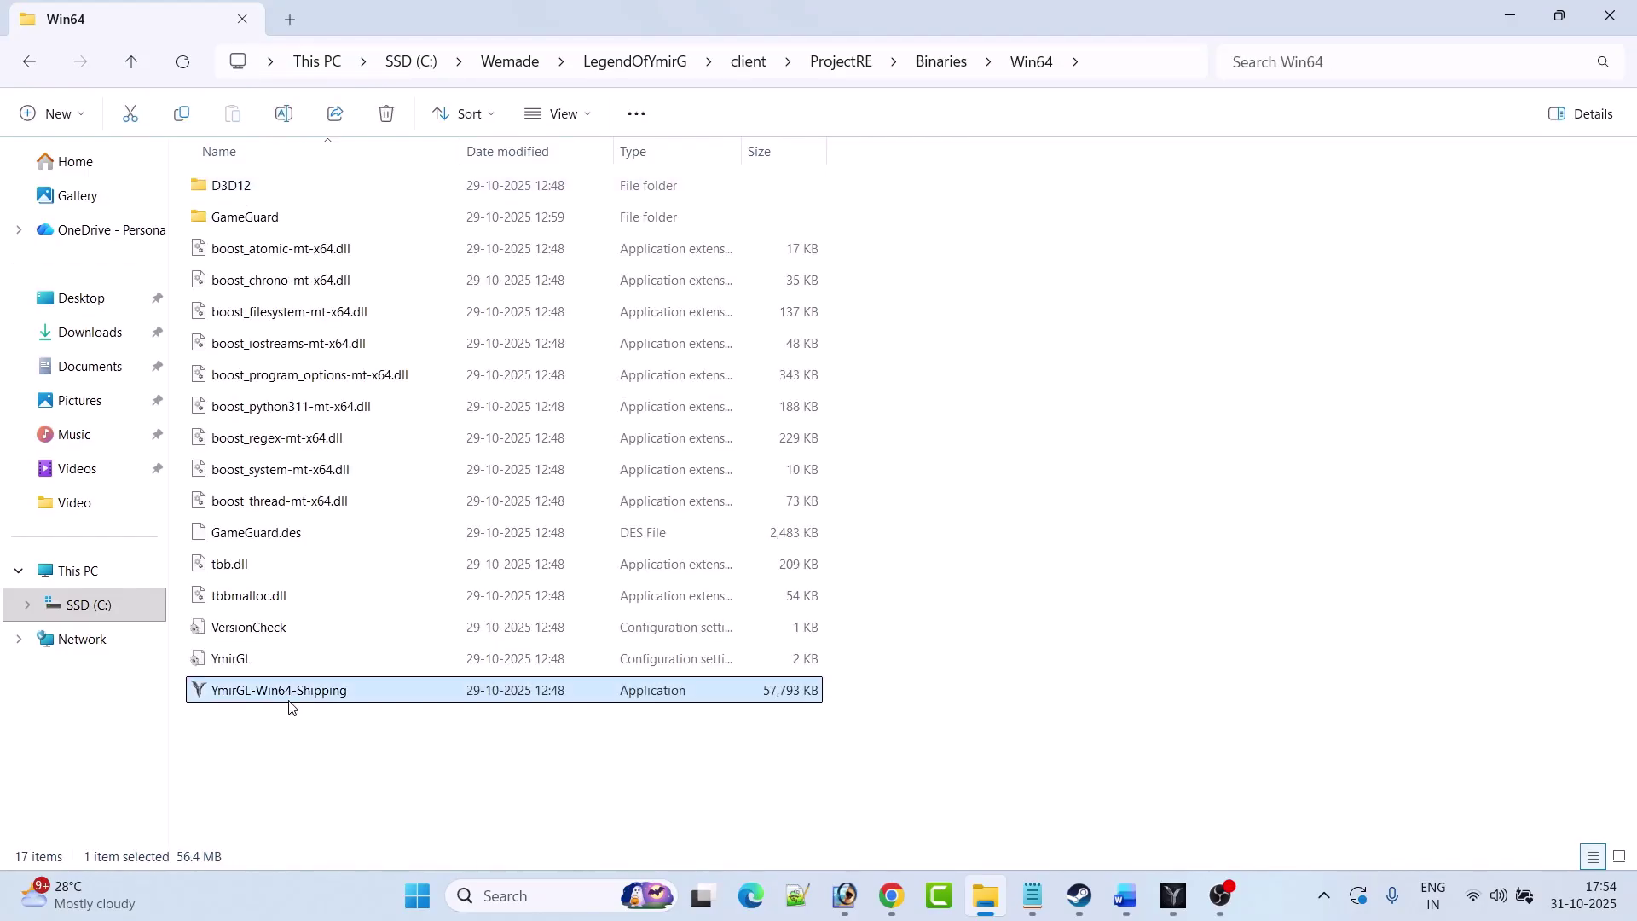
# - In YmirGL-Win64-Shipping's Properties, tick Run as administrator on the Compatibility tab and apply
pyautogui.rightClick(364, 689)
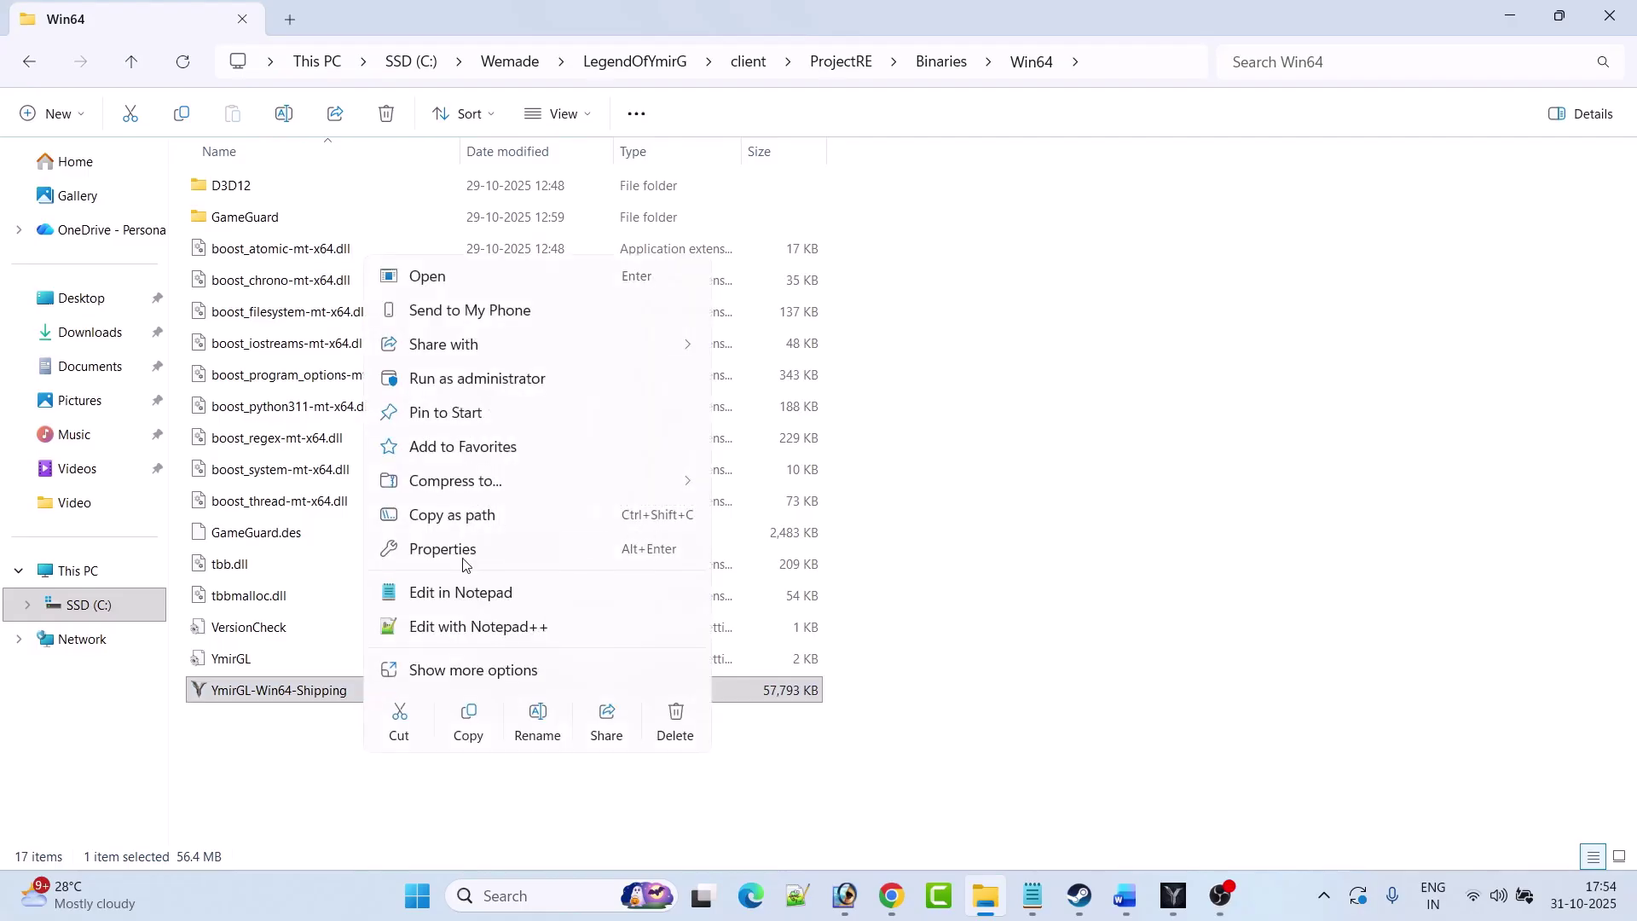
pyautogui.click(452, 550)
pyautogui.moveTo(613, 288); pyautogui.dragTo(631, 191)
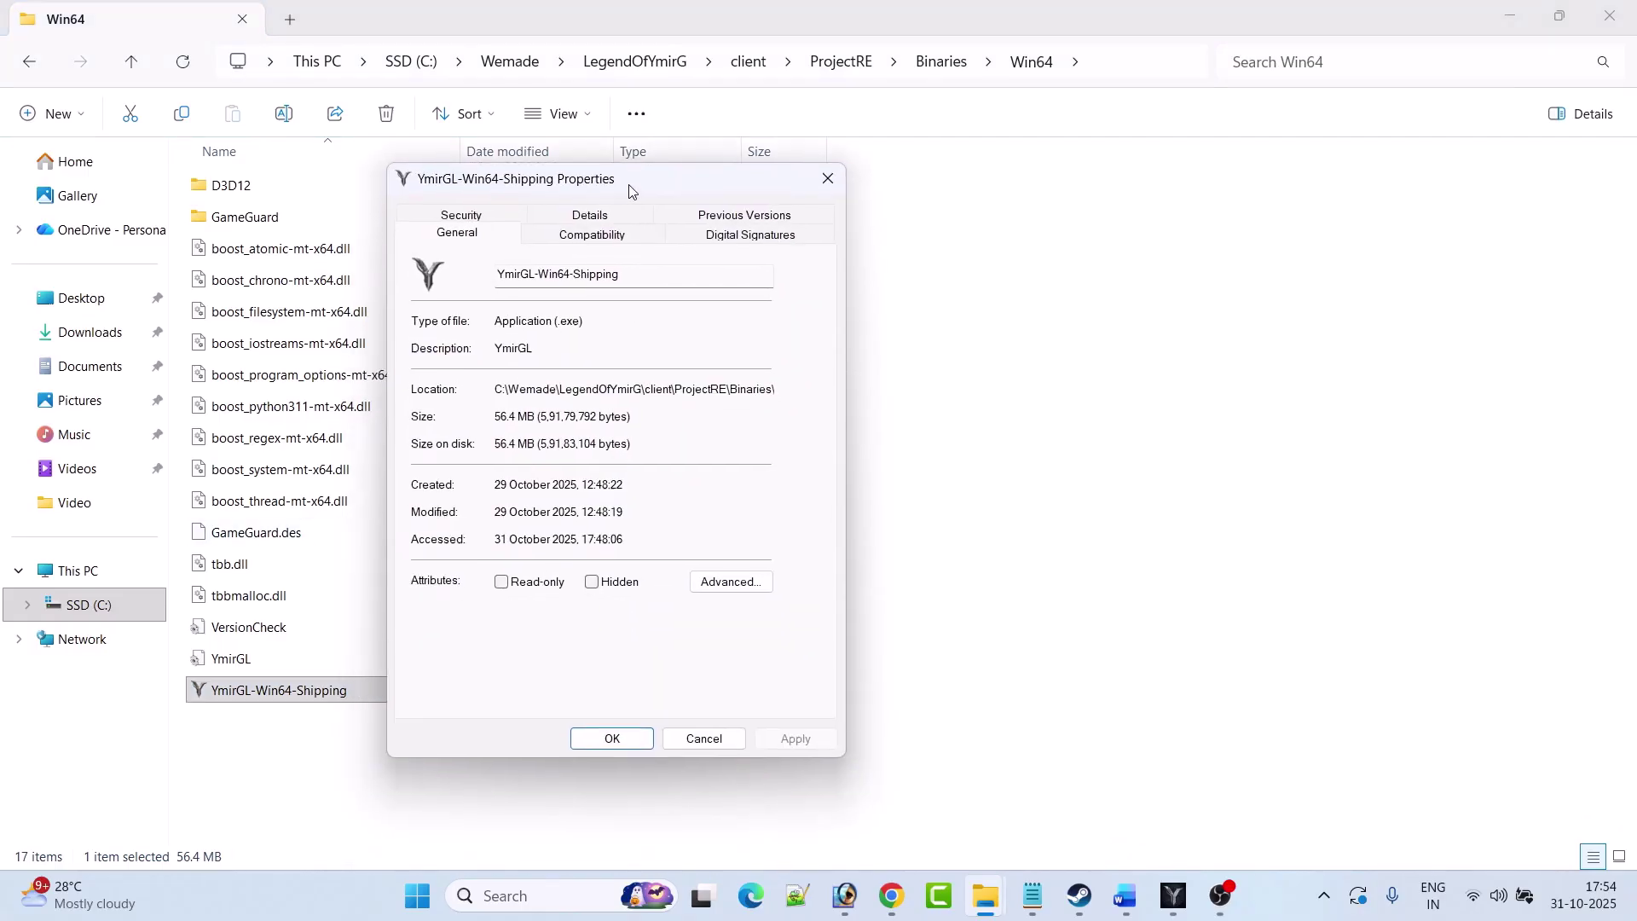
pyautogui.click(607, 246)
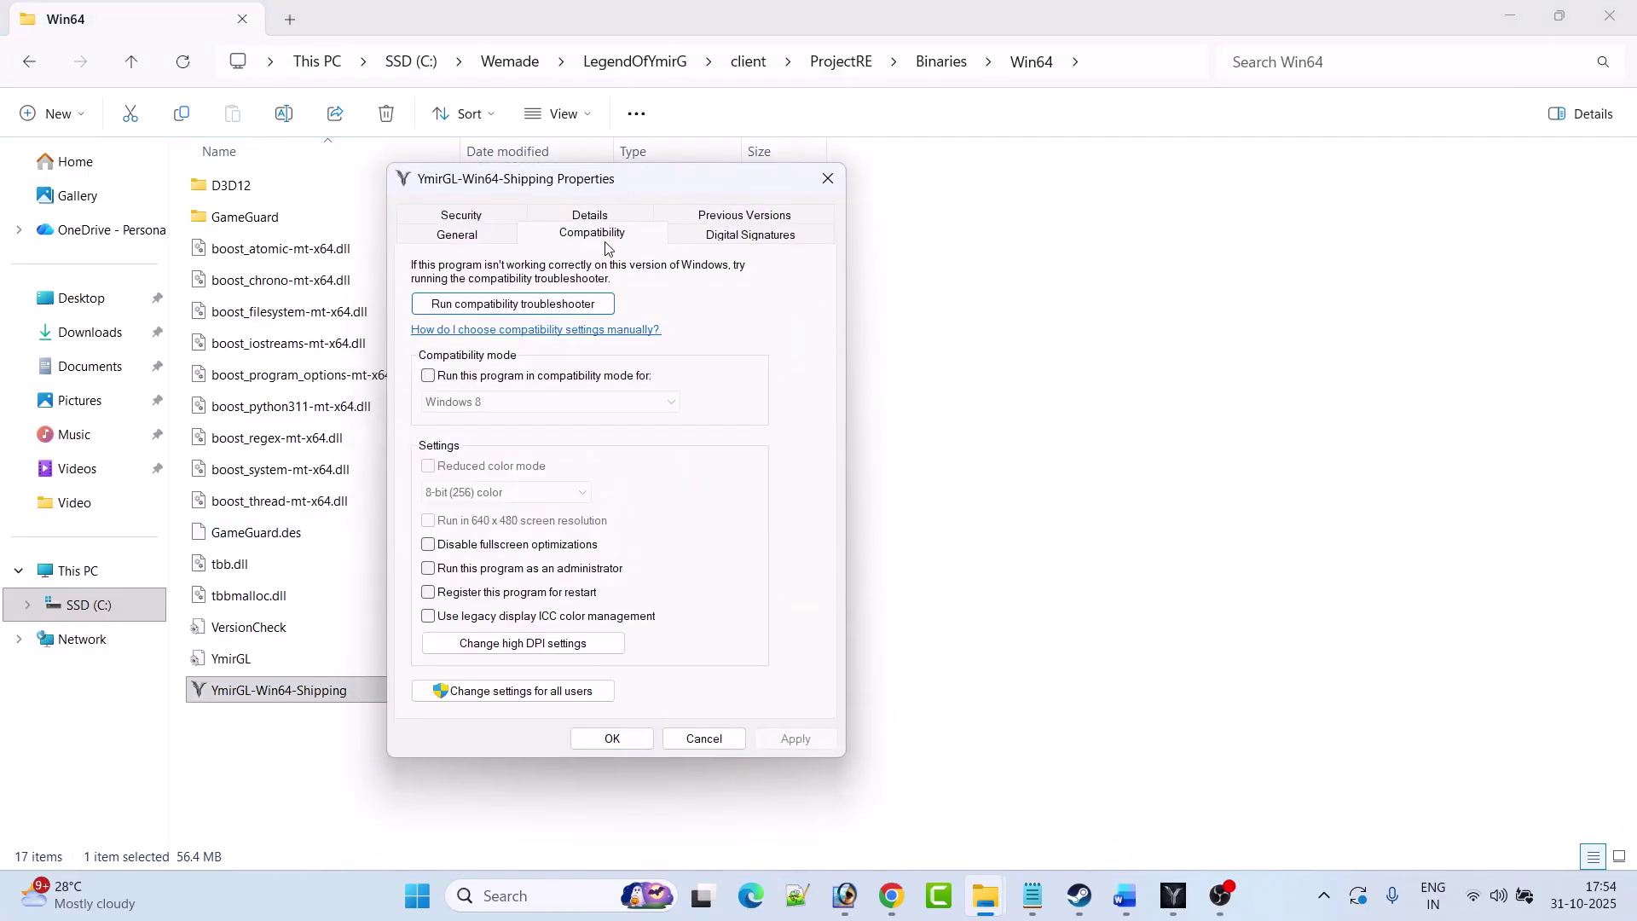
pyautogui.click(434, 577)
pyautogui.click(795, 739)
# - Turn on compatibility mode, first with Windows 8 and then with Windows 7, and apply it
pyautogui.doubleClick(767, 542)
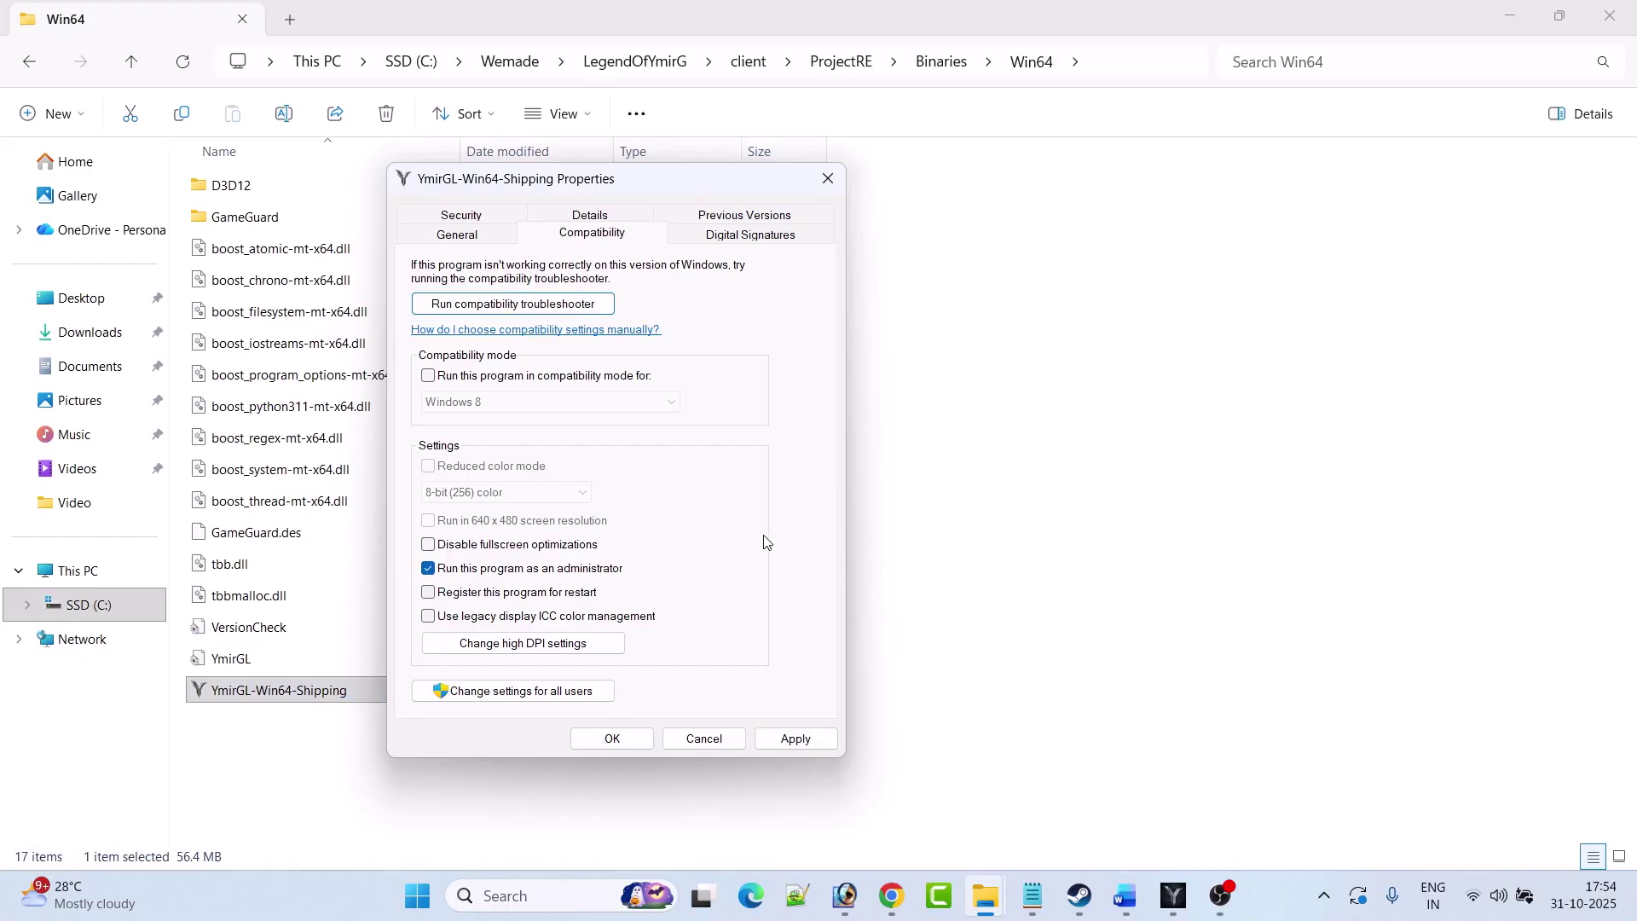
pyautogui.click(428, 377)
pyautogui.click(603, 403)
pyautogui.click(517, 476)
pyautogui.click(792, 739)
pyautogui.click(271, 685)
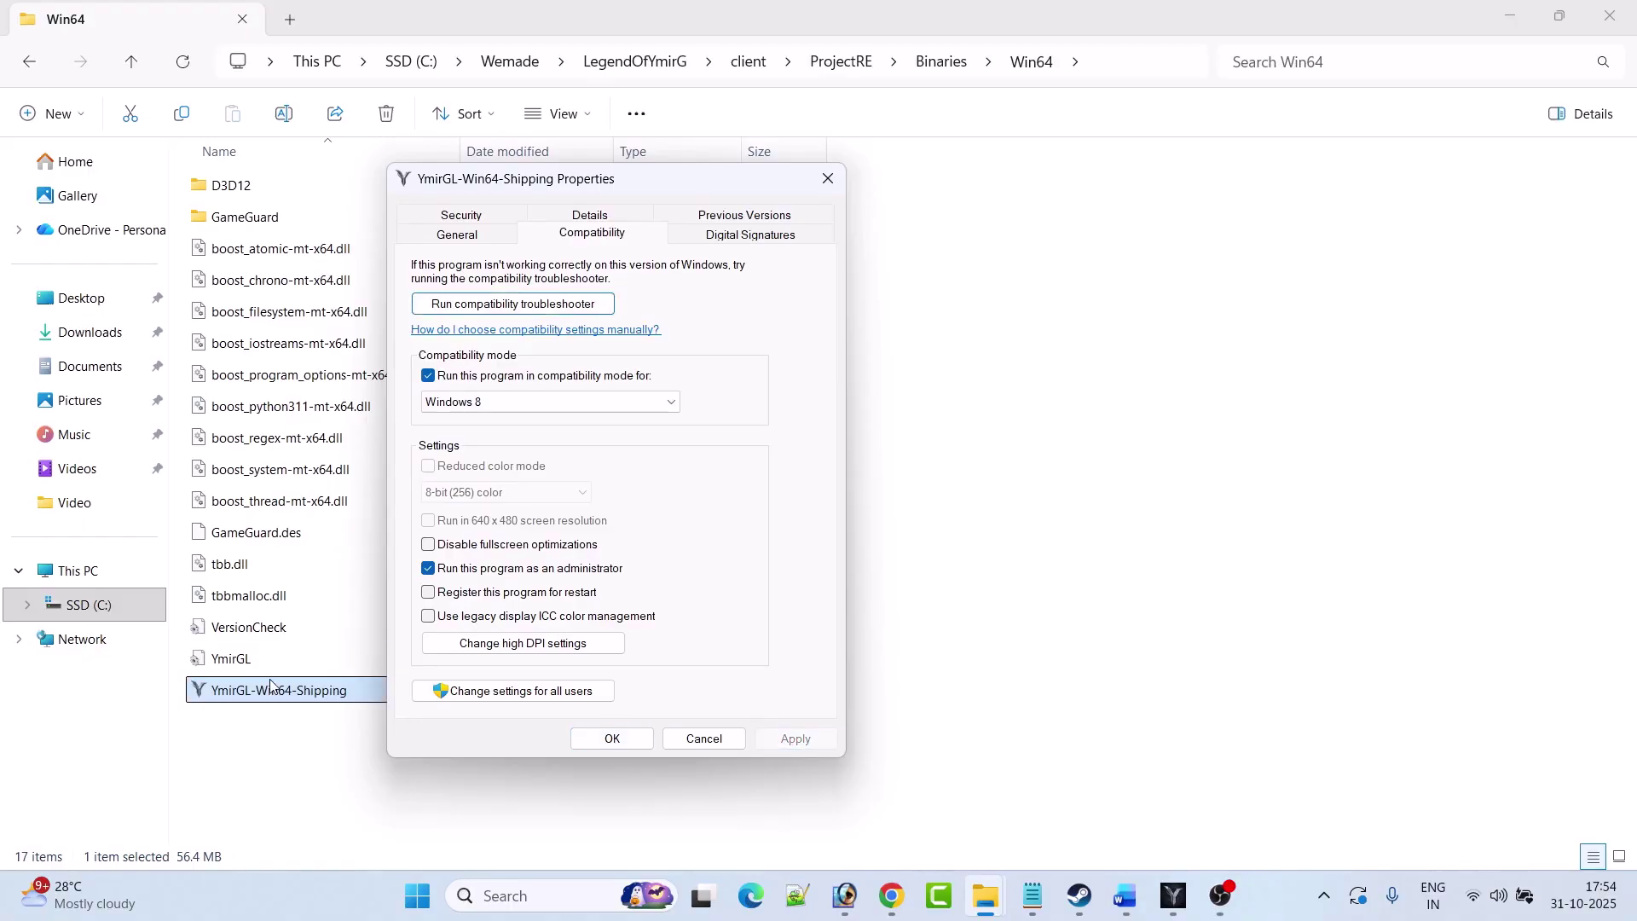
pyautogui.click(723, 509)
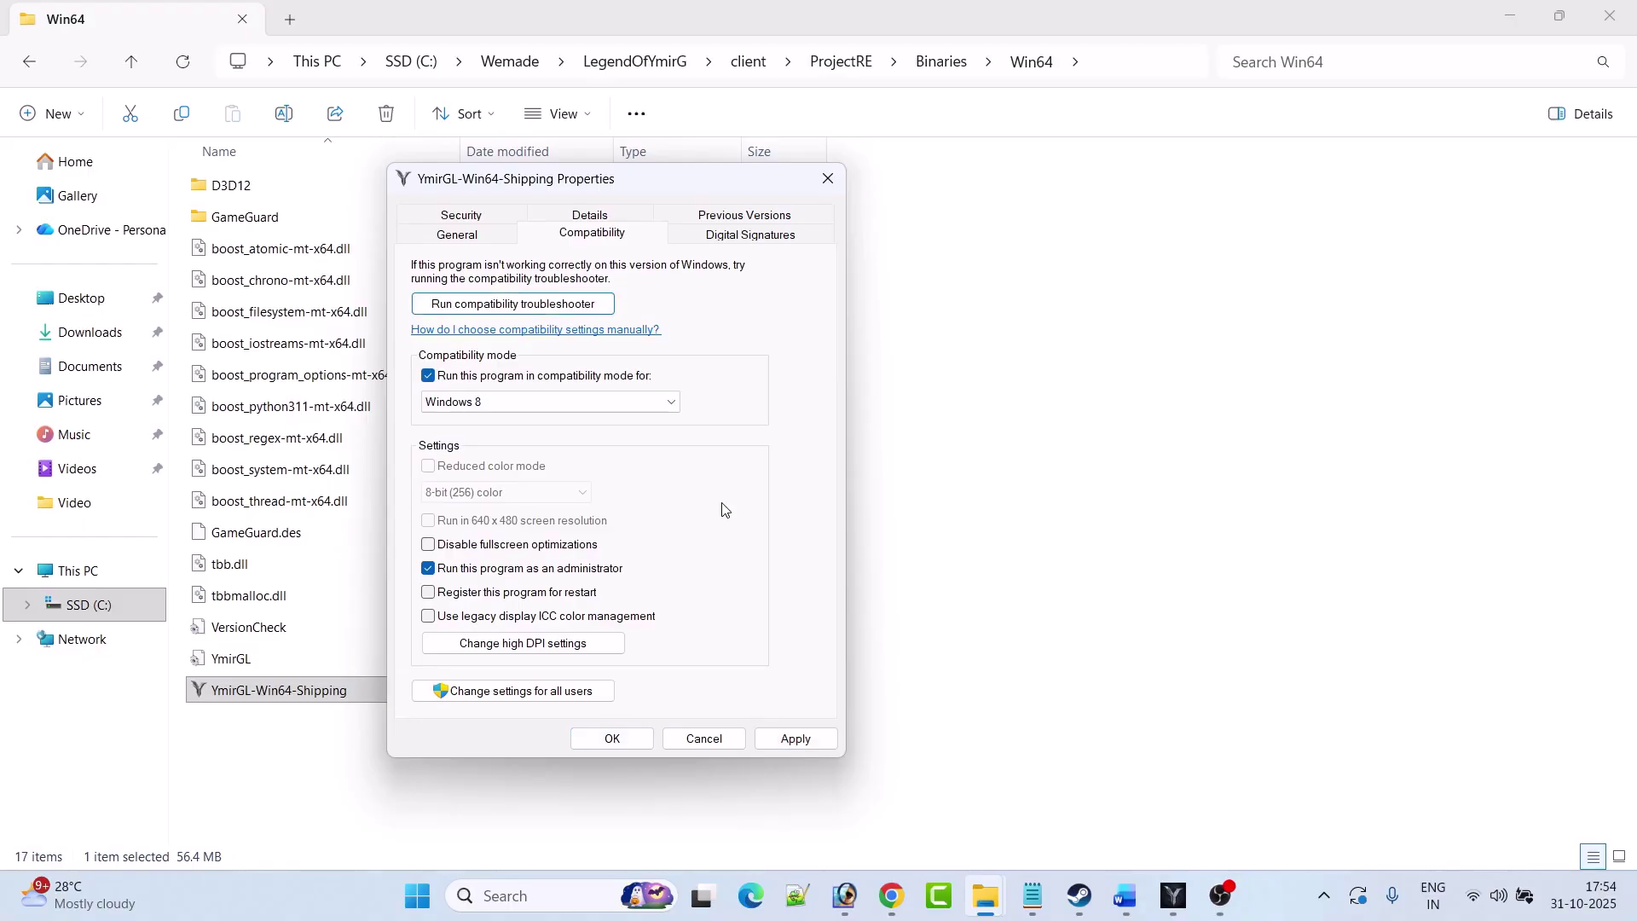
pyautogui.click(544, 401)
pyautogui.click(475, 465)
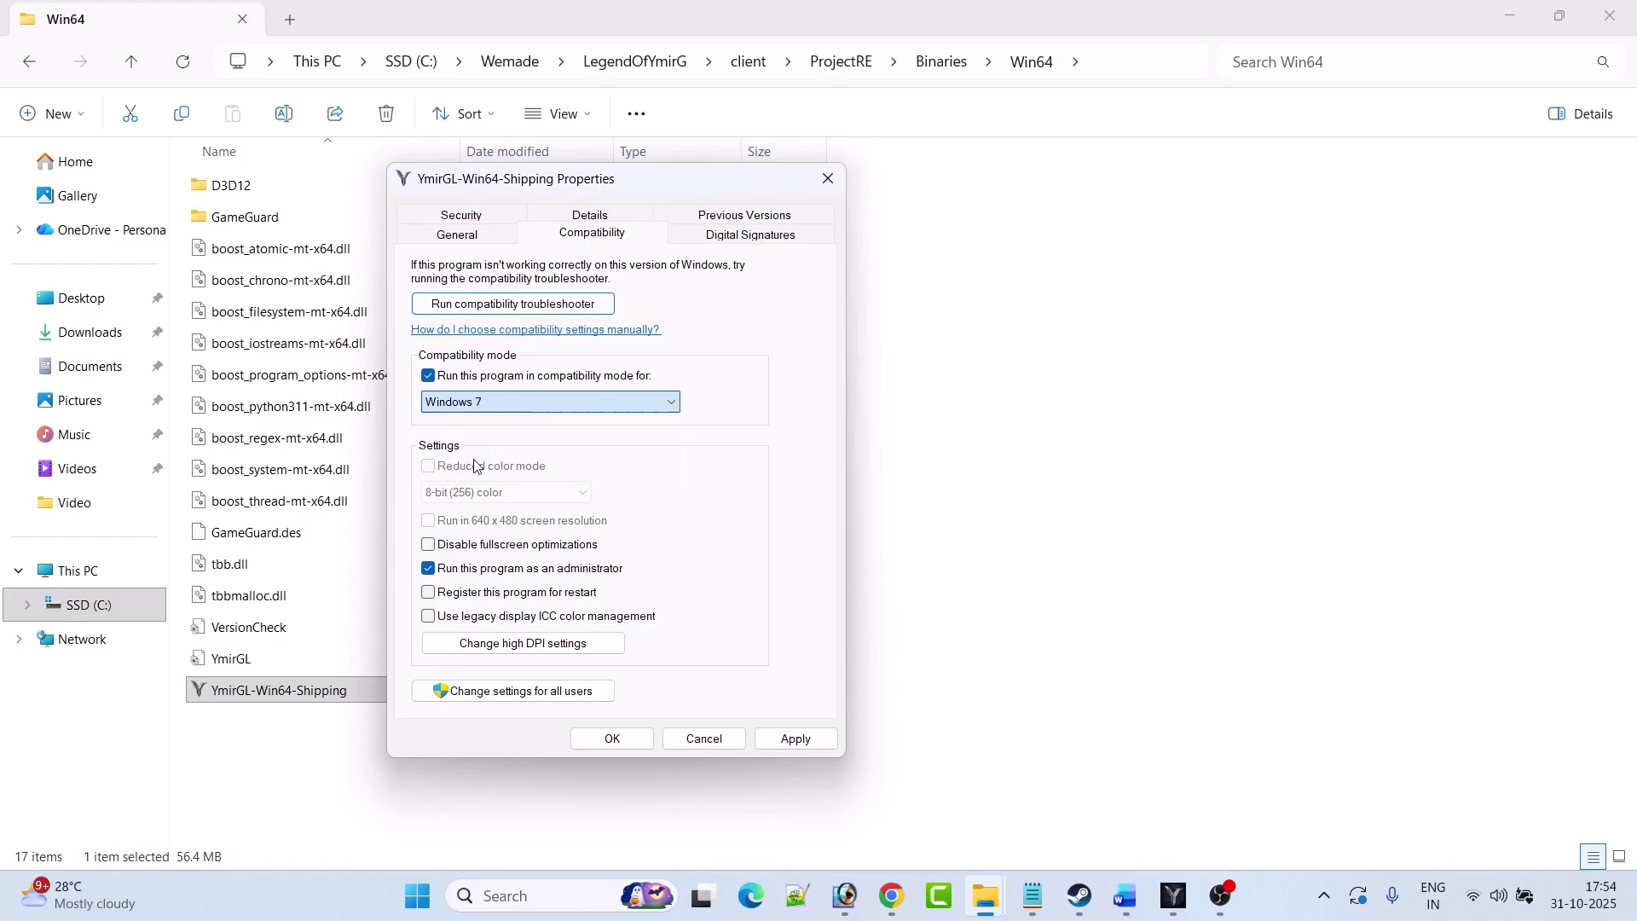
pyautogui.click(796, 738)
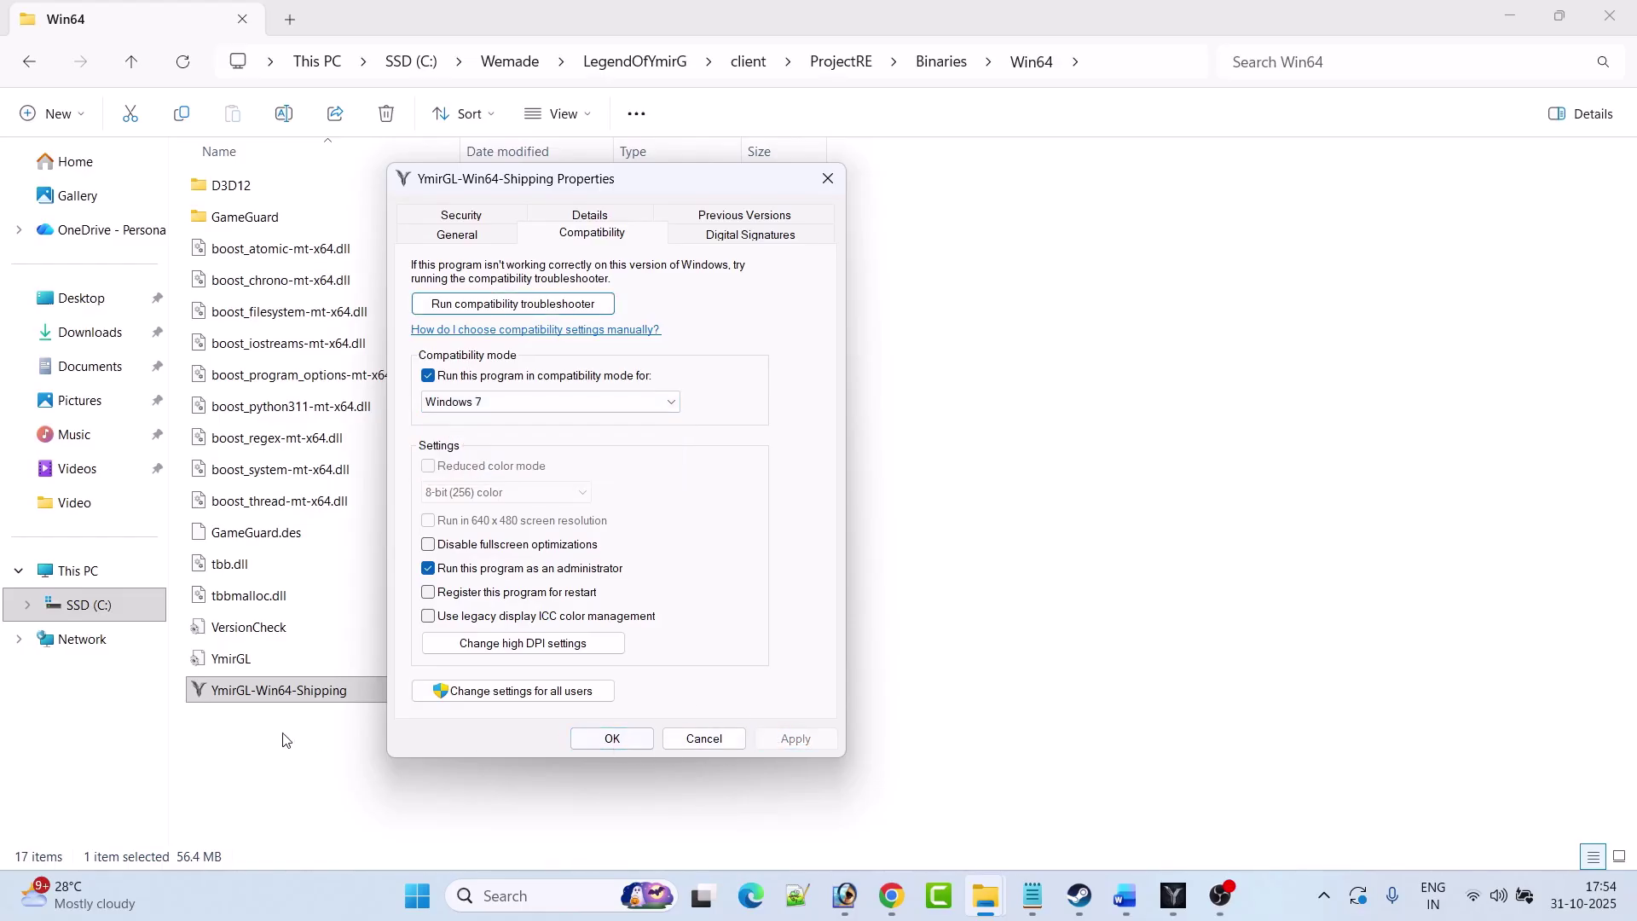
# - Disable fullscreen optimizations for the game, apply, and close the Properties with OK
pyautogui.click(265, 699)
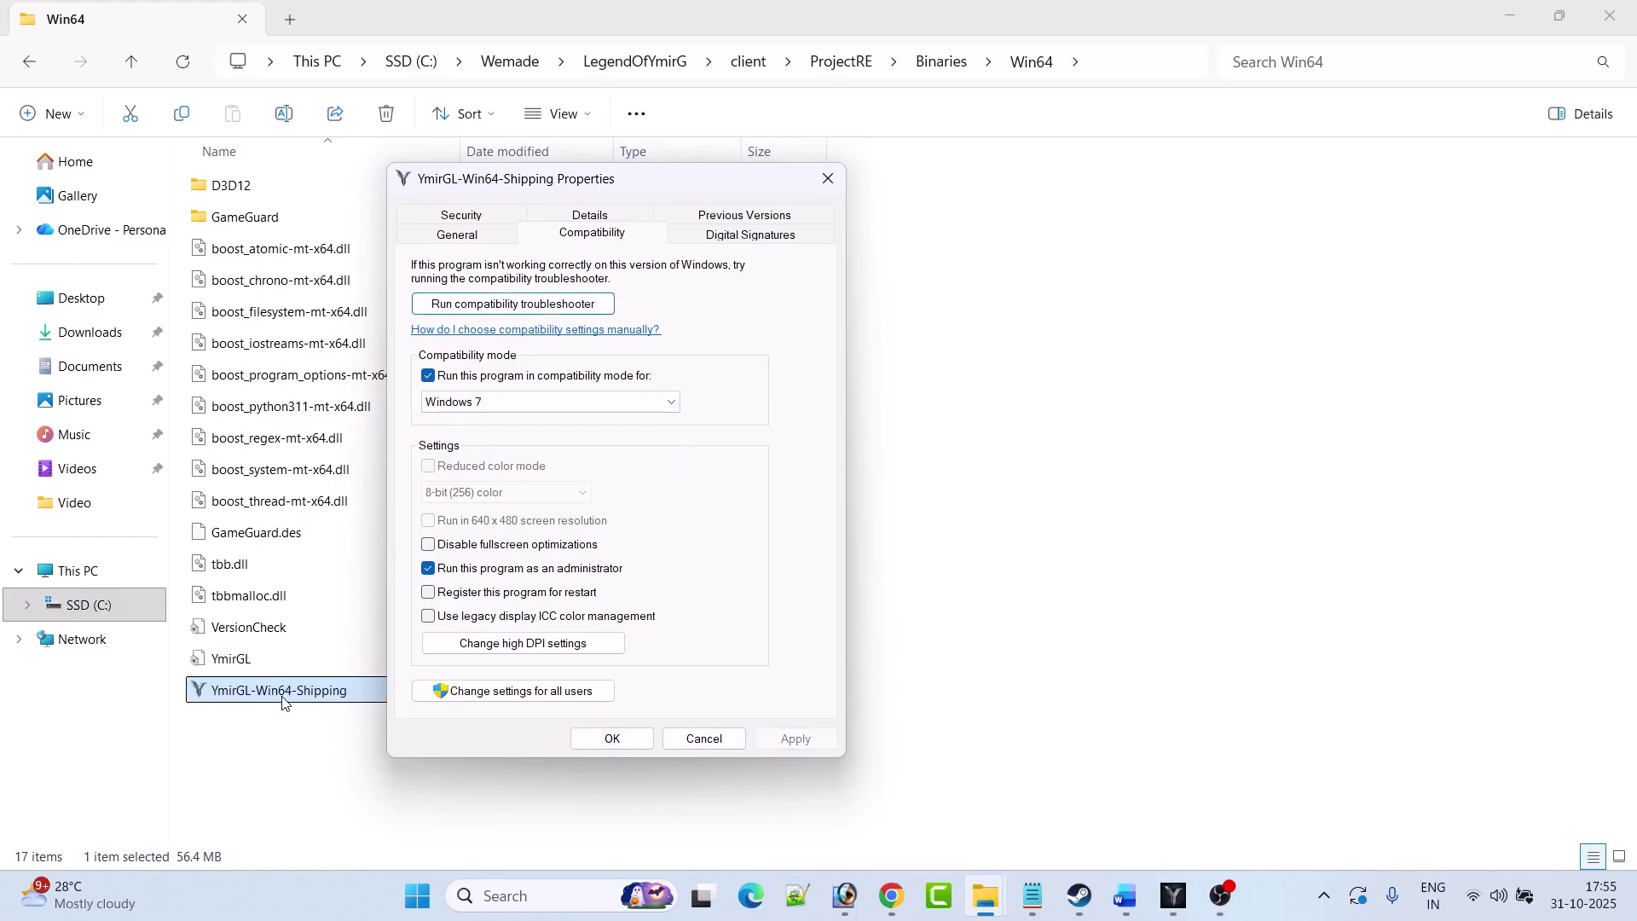
pyautogui.click(431, 546)
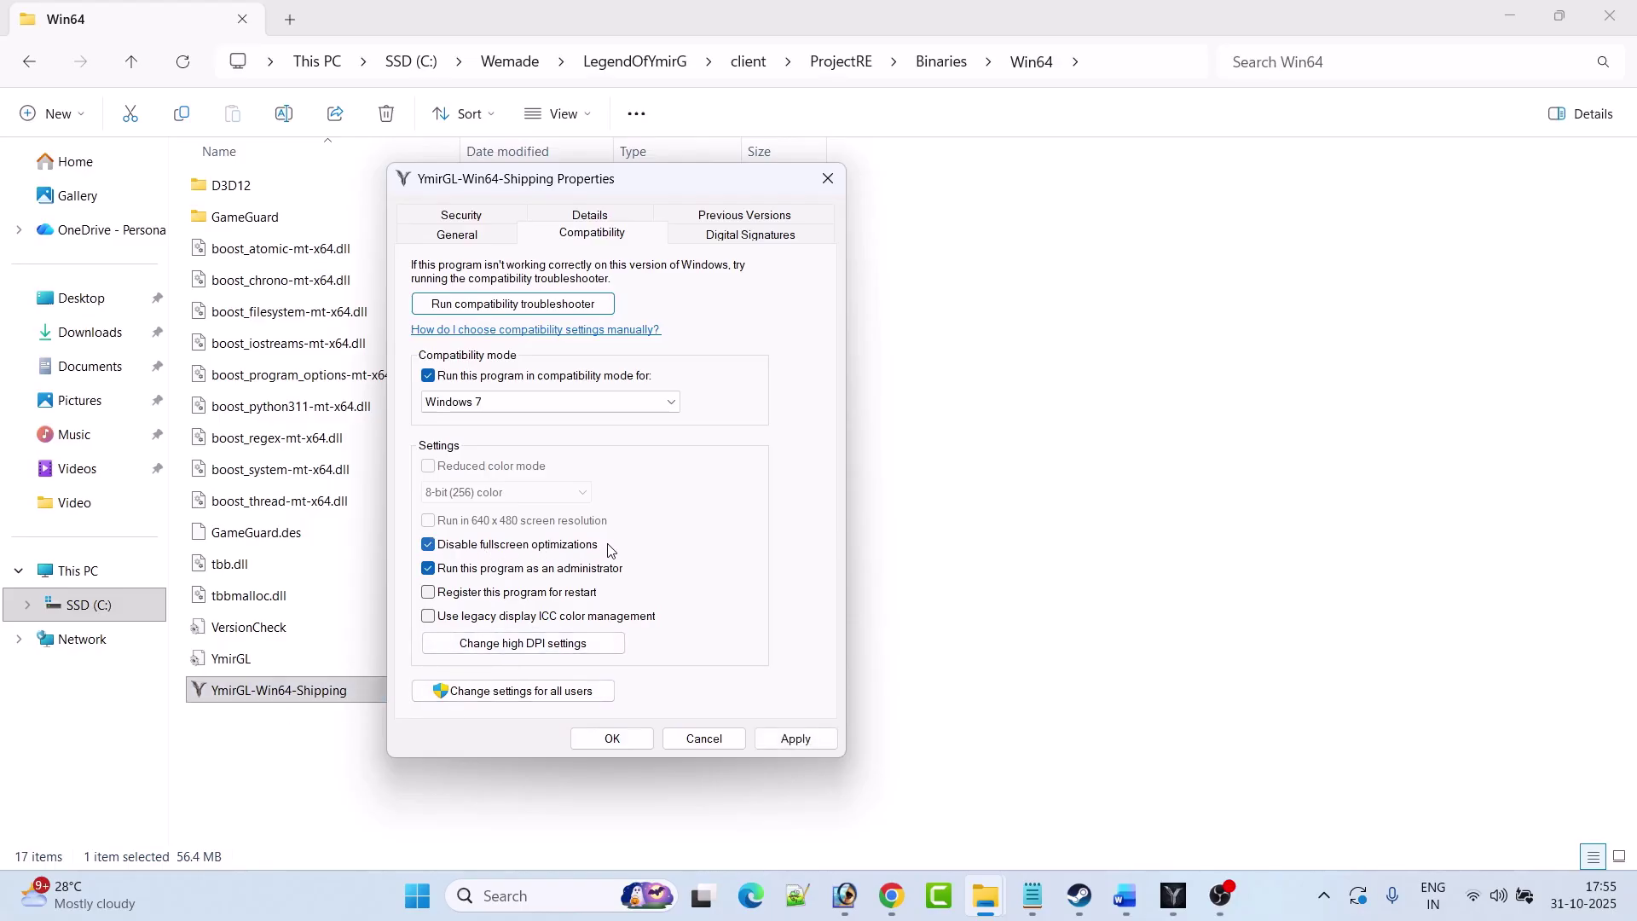
pyautogui.click(796, 738)
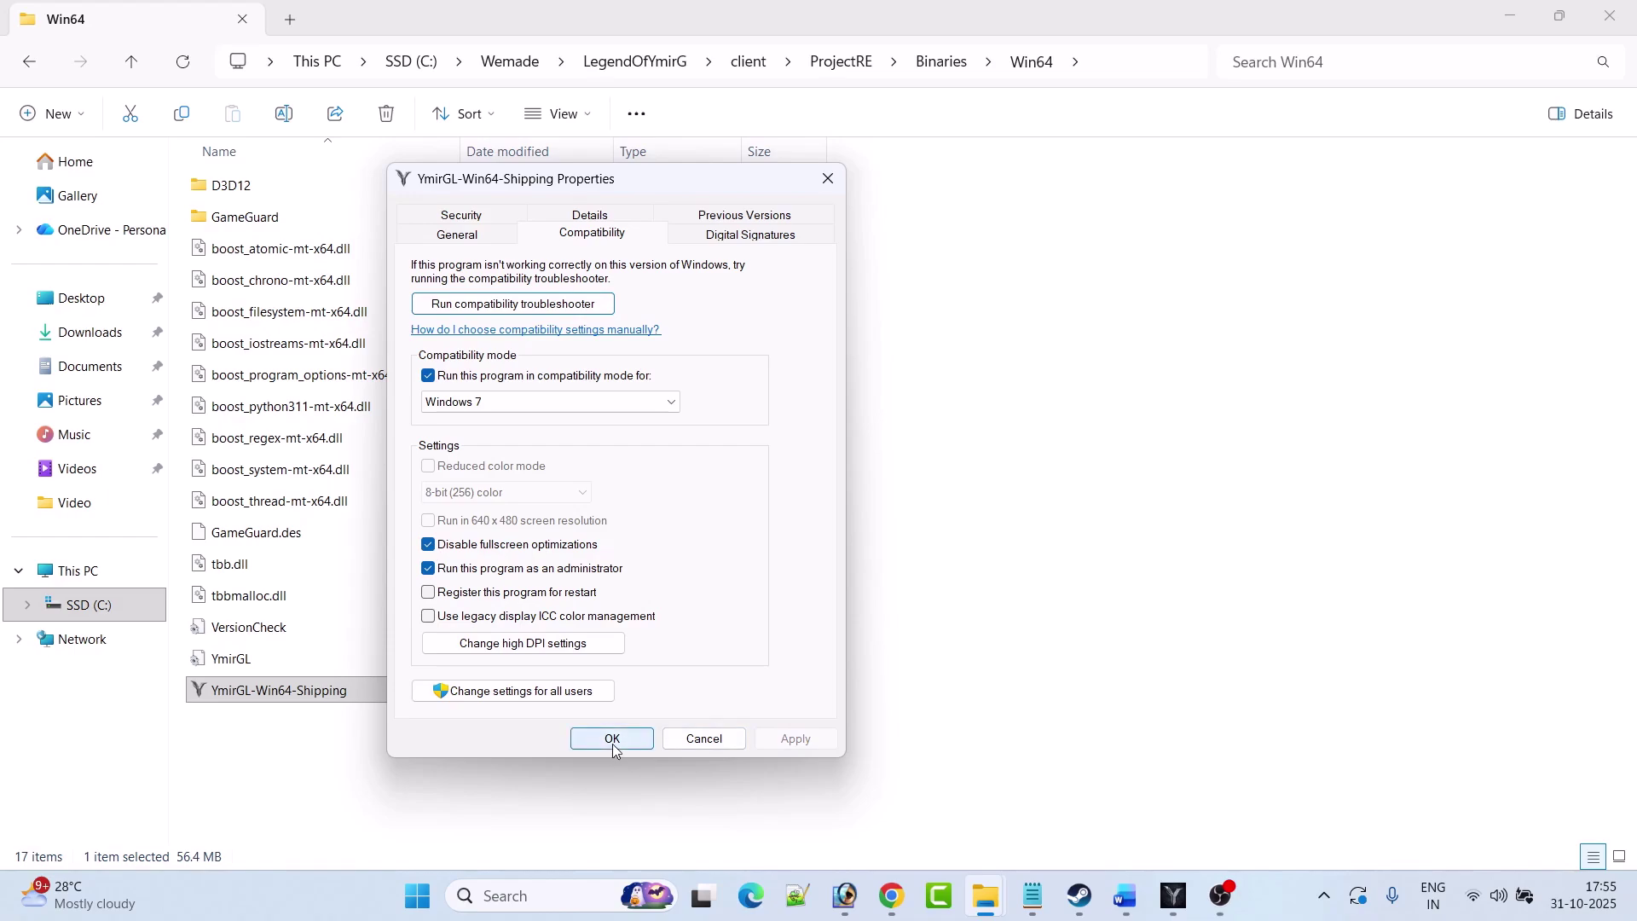
pyautogui.click(320, 703)
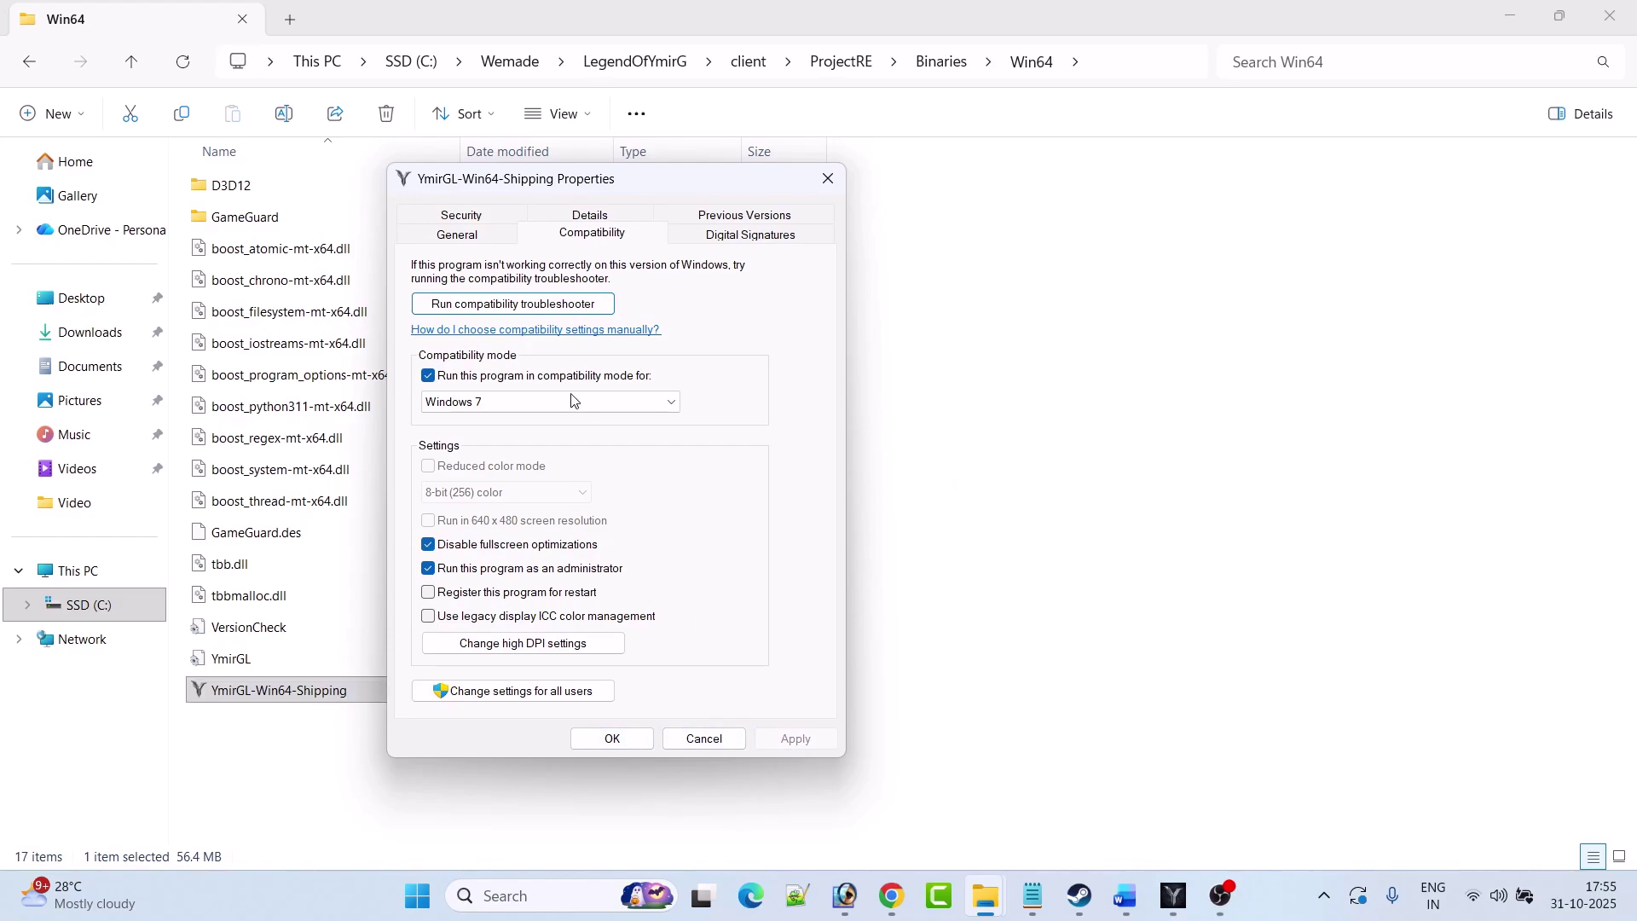
# - Untick compatibility mode, Disable fullscreen optimizations and Run as administrator, then apply and close
pyautogui.click(428, 376)
pyautogui.click(428, 548)
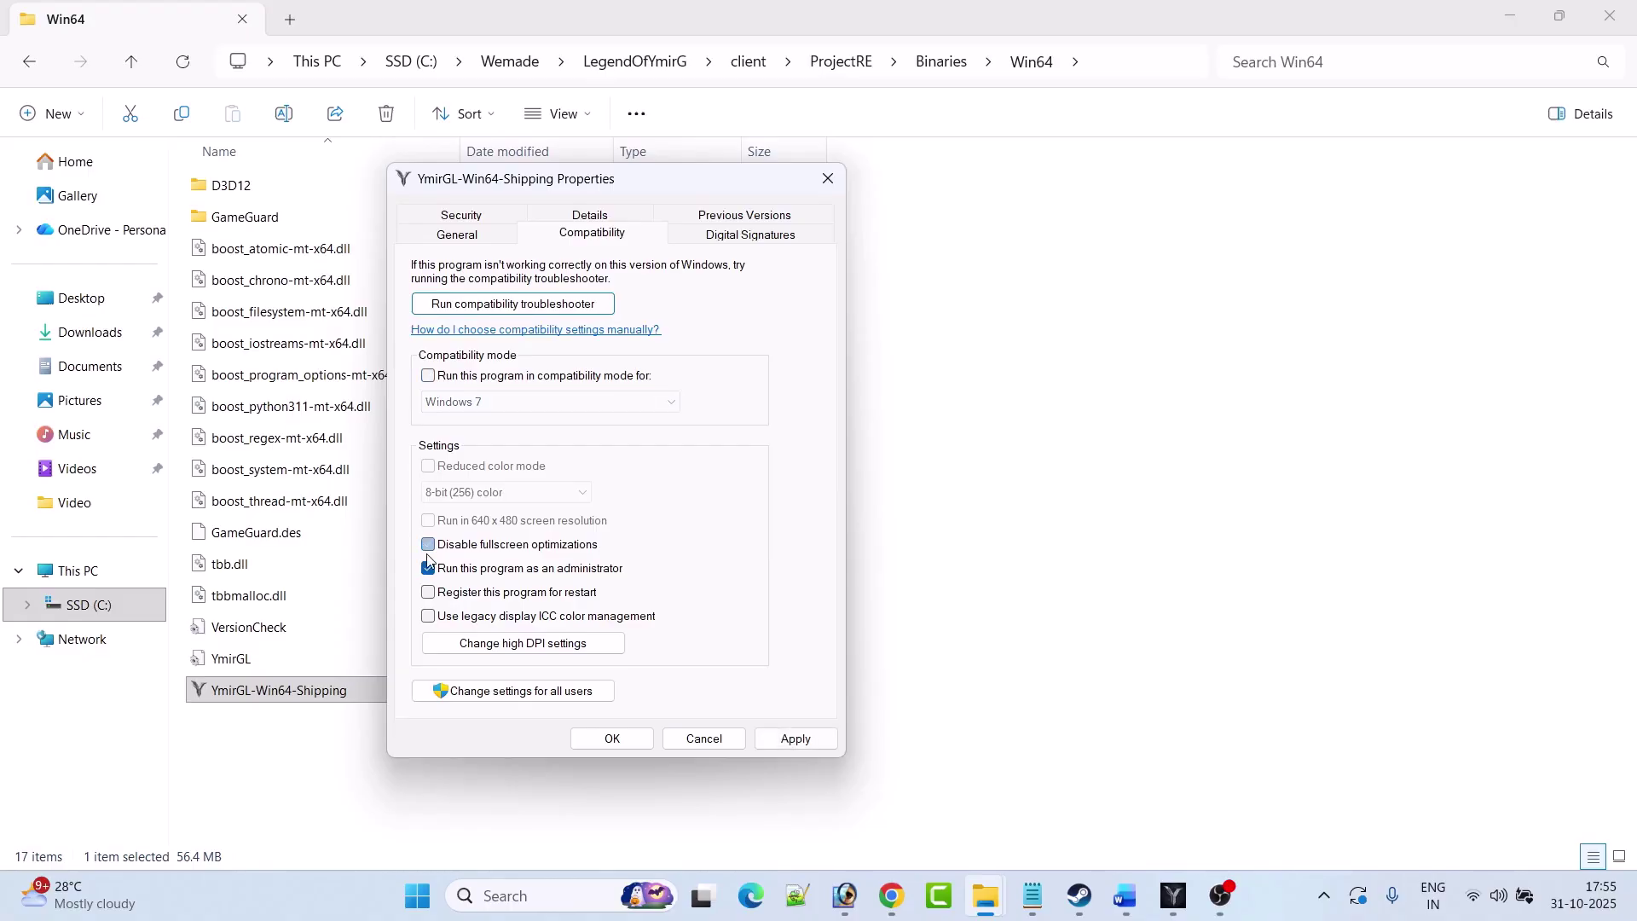
pyautogui.click(428, 567)
pyautogui.click(795, 738)
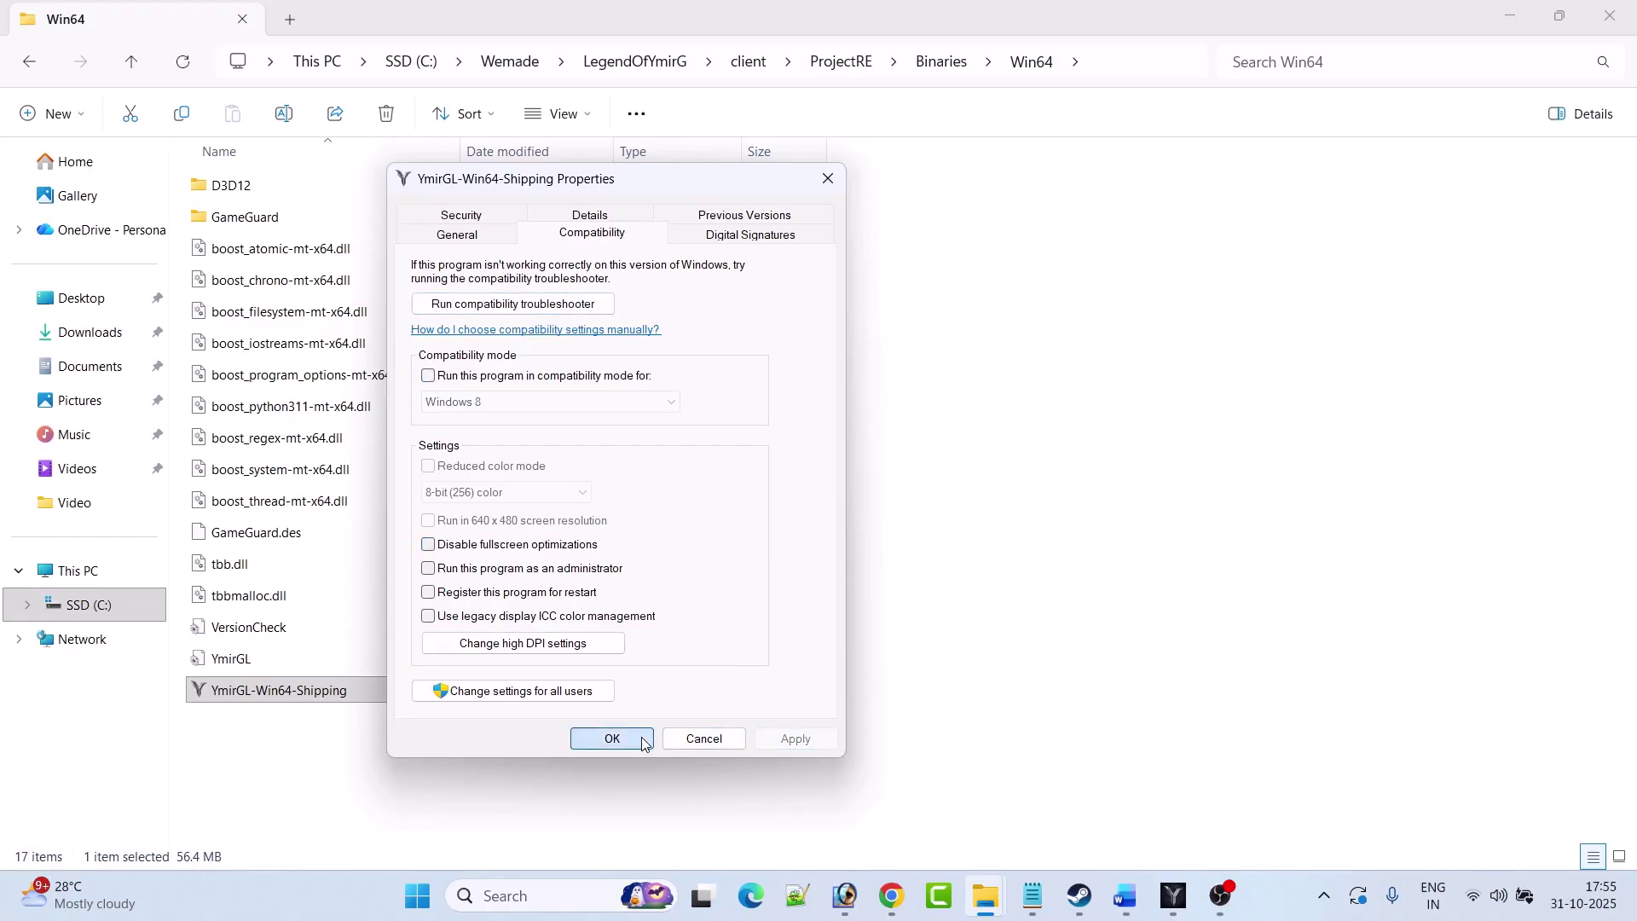
pyautogui.click(613, 738)
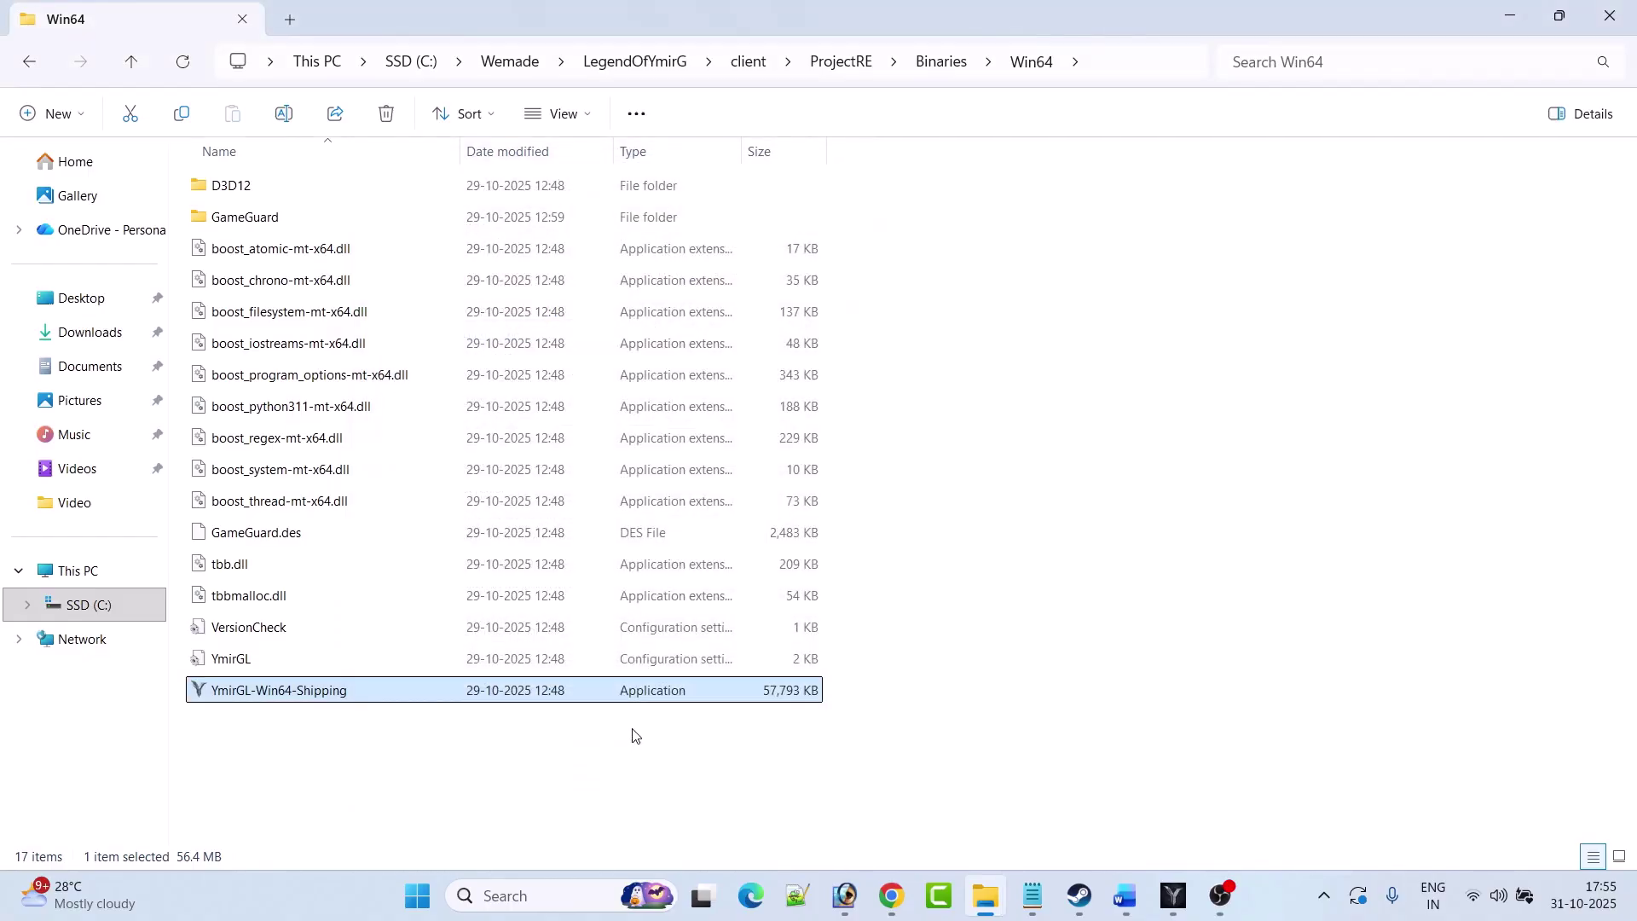
# - Check the Word guide, then search 'device' and launch Device Manager
pyautogui.click(1135, 907)
pyautogui.scroll(-10, 987, 606)
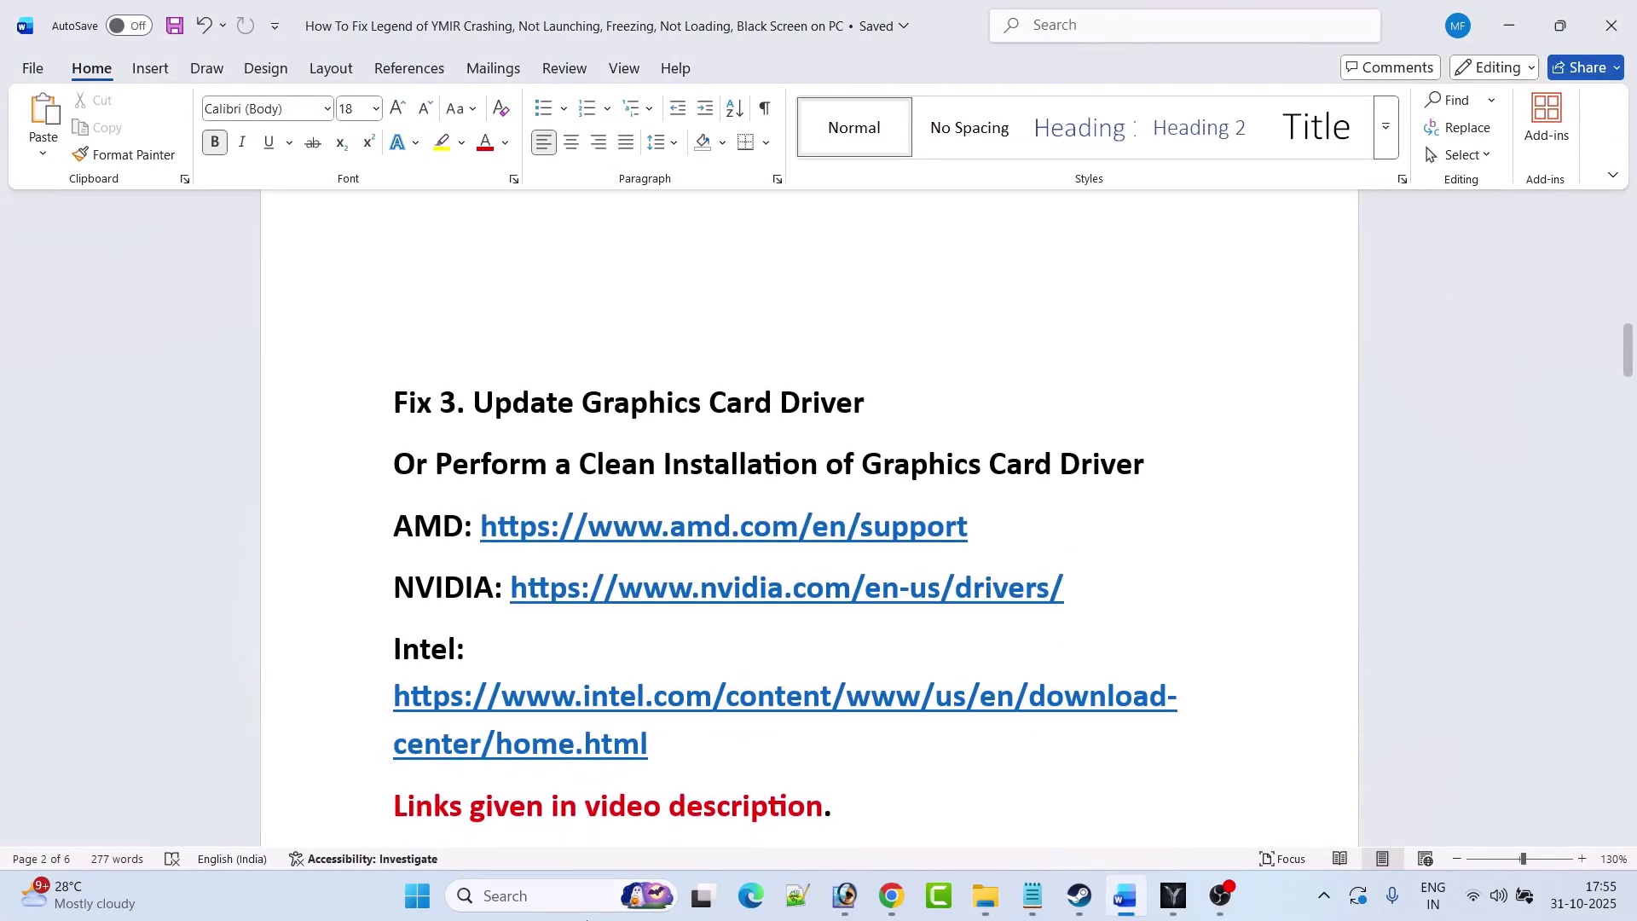
pyautogui.click(511, 896)
pyautogui.write('device')
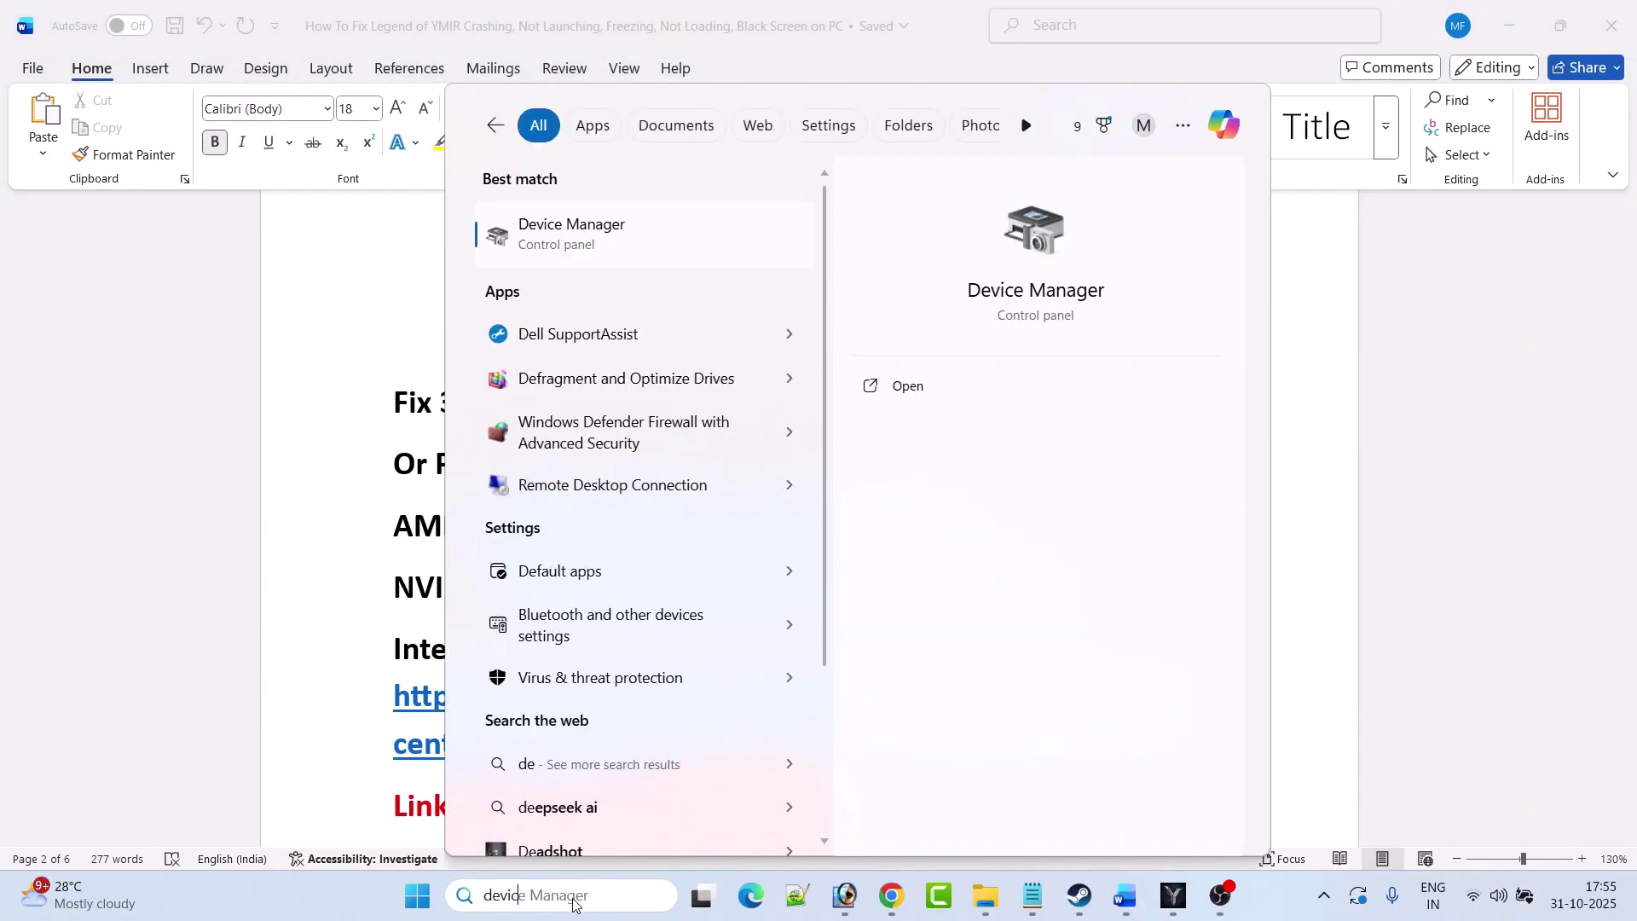
pyautogui.click(929, 406)
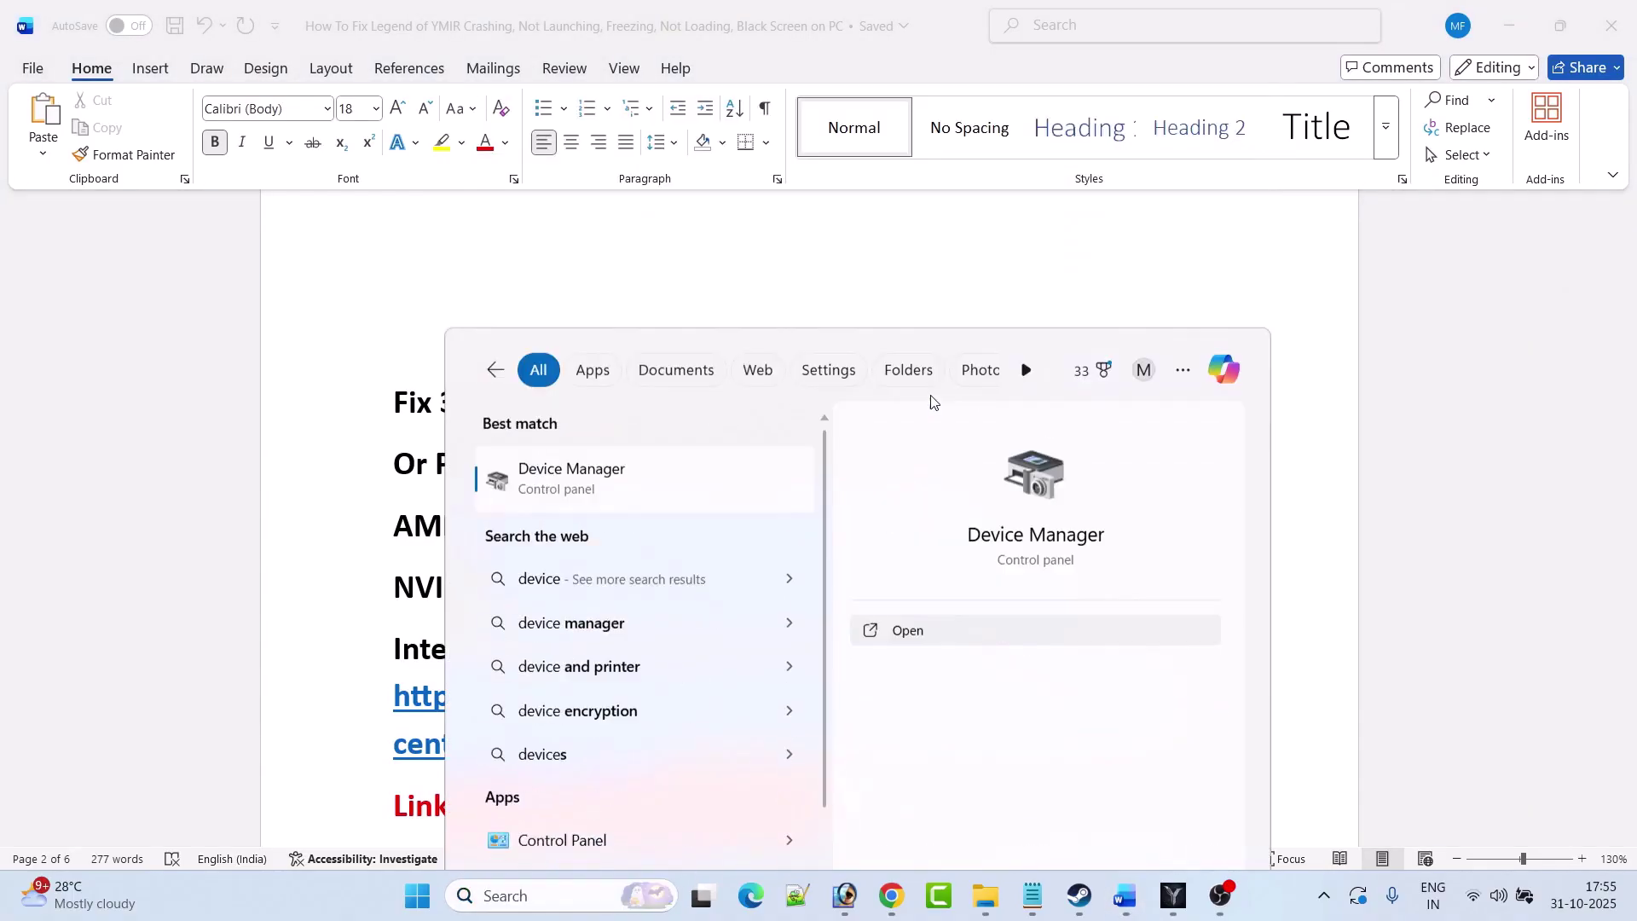
# - Have Windows search automatically for a newer NVIDIA GeForce RTX 3050 driver, then close Device Manager
pyautogui.click(310, 319)
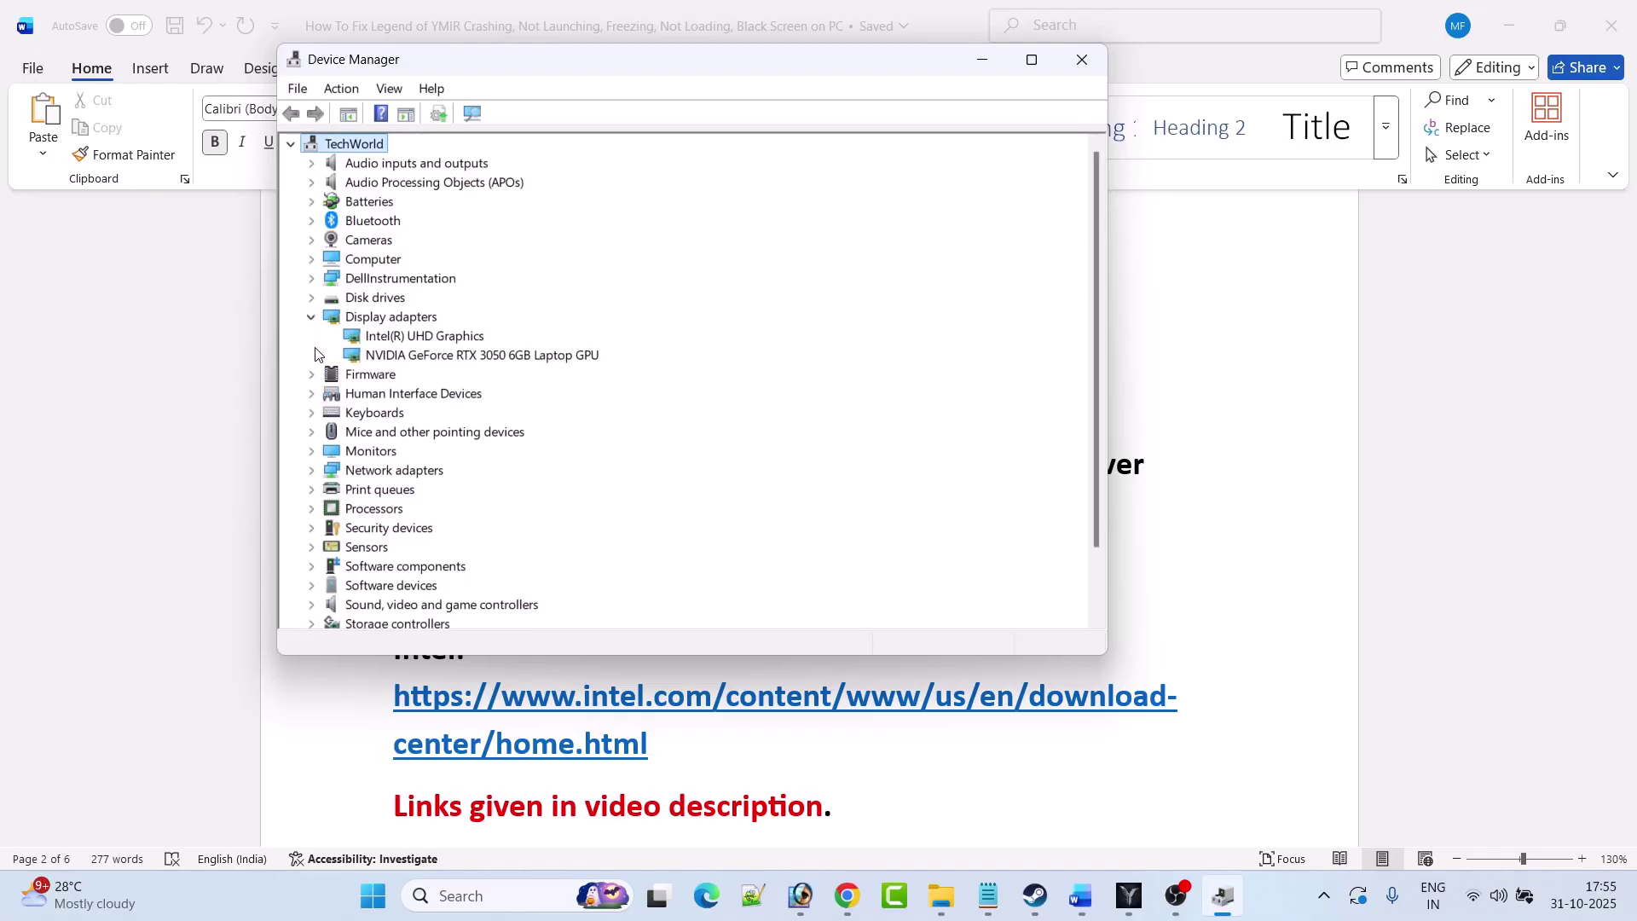
pyautogui.click(538, 356)
pyautogui.rightClick(539, 359)
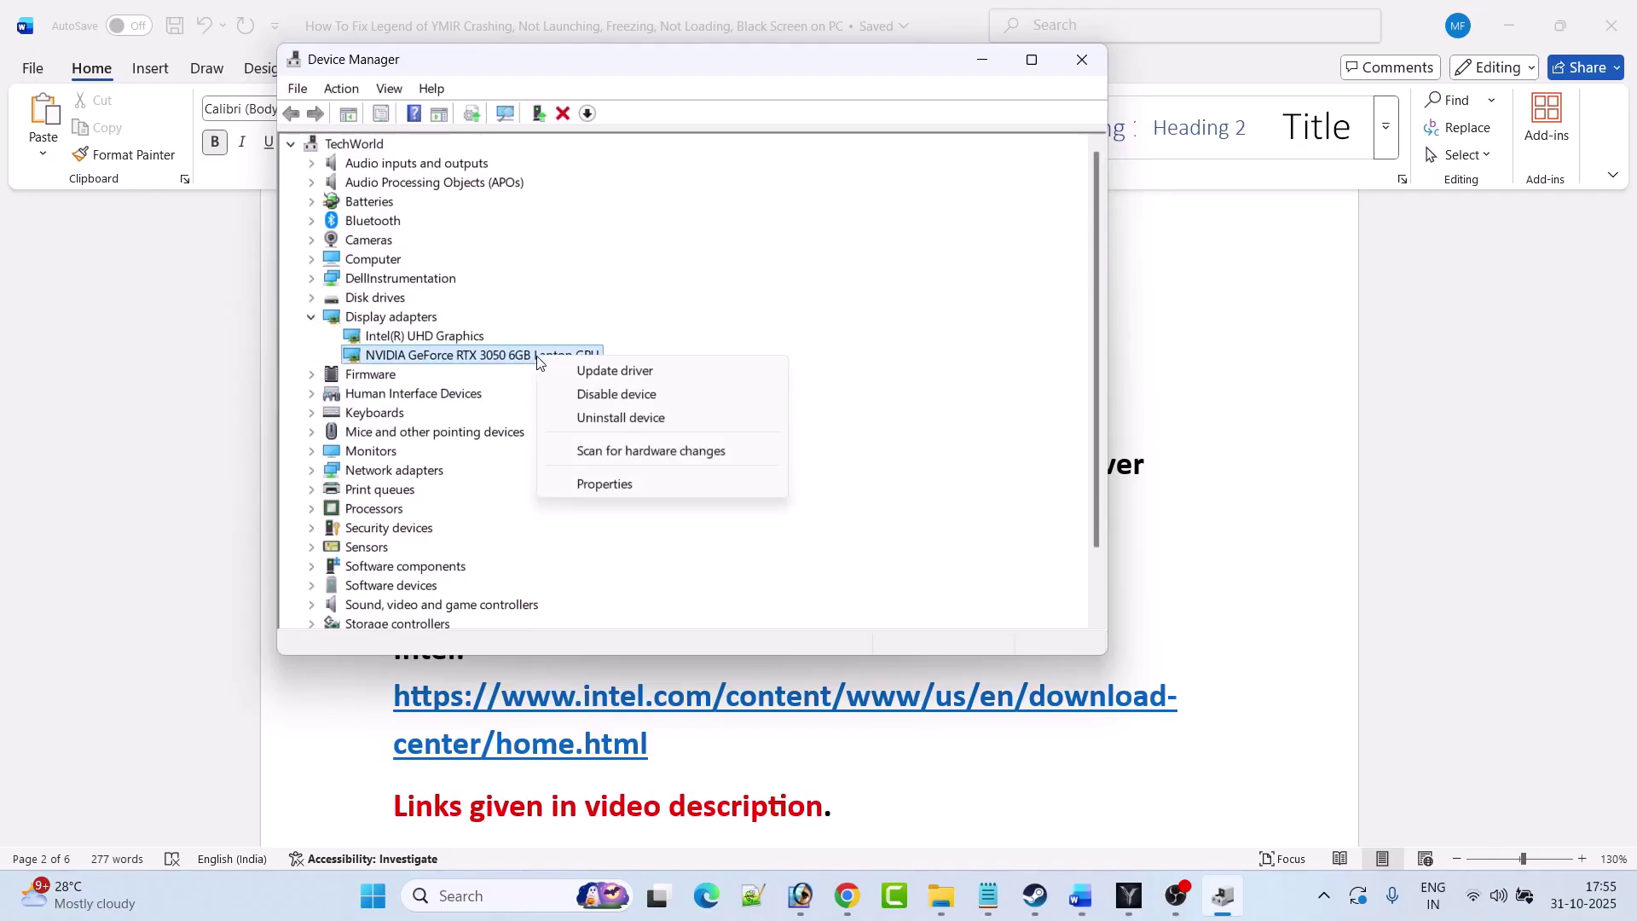
pyautogui.click(658, 370)
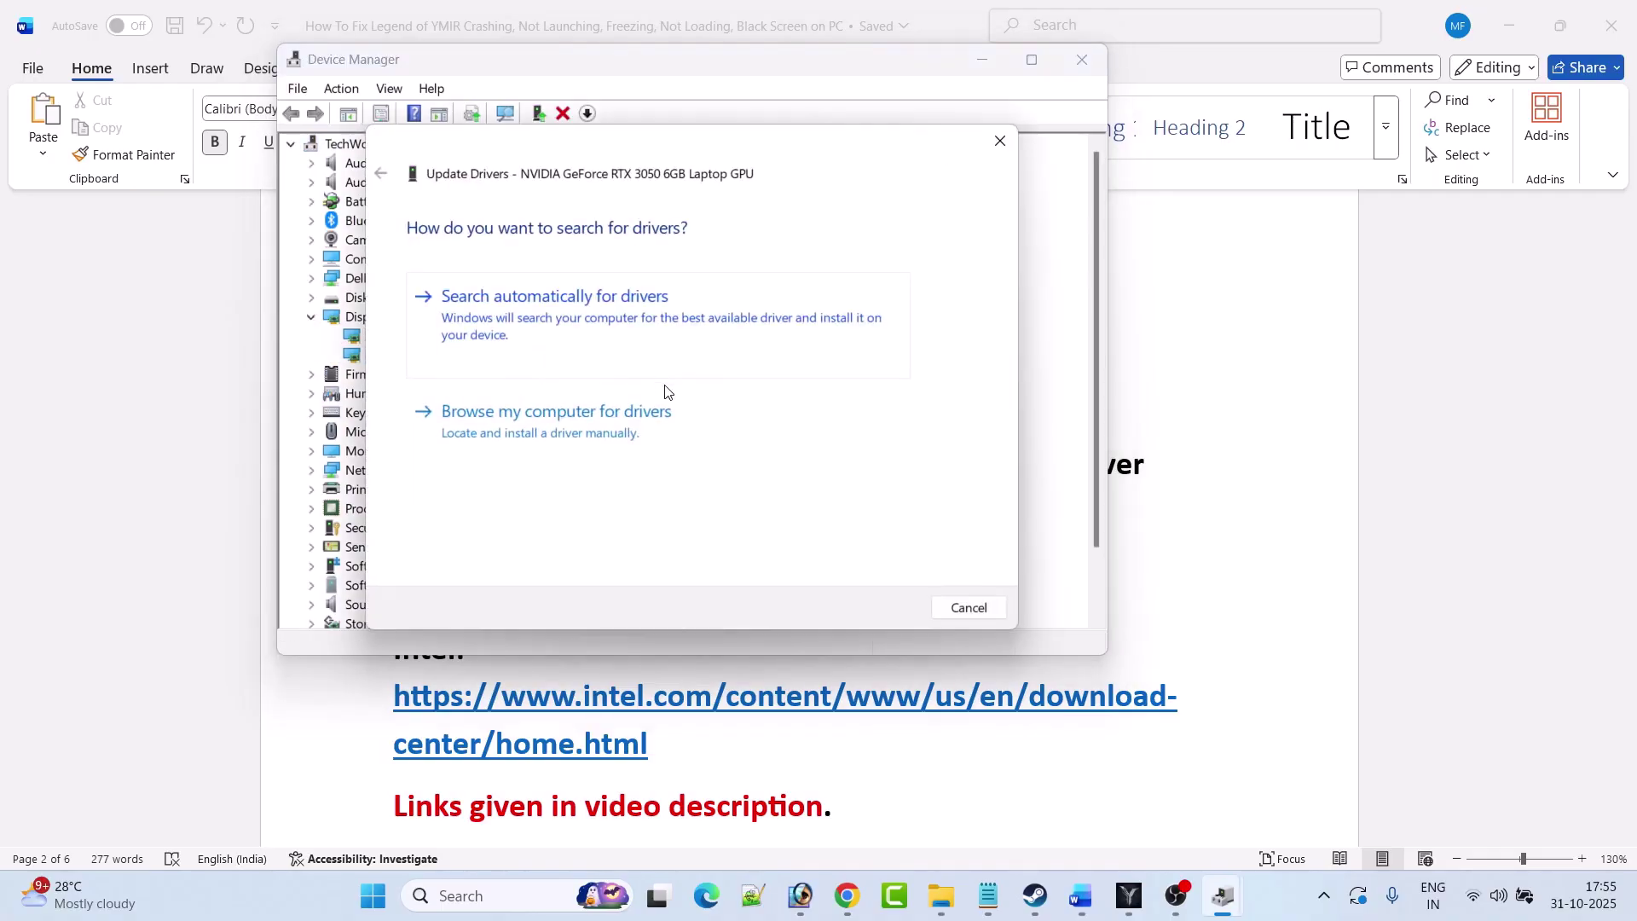
pyautogui.click(610, 317)
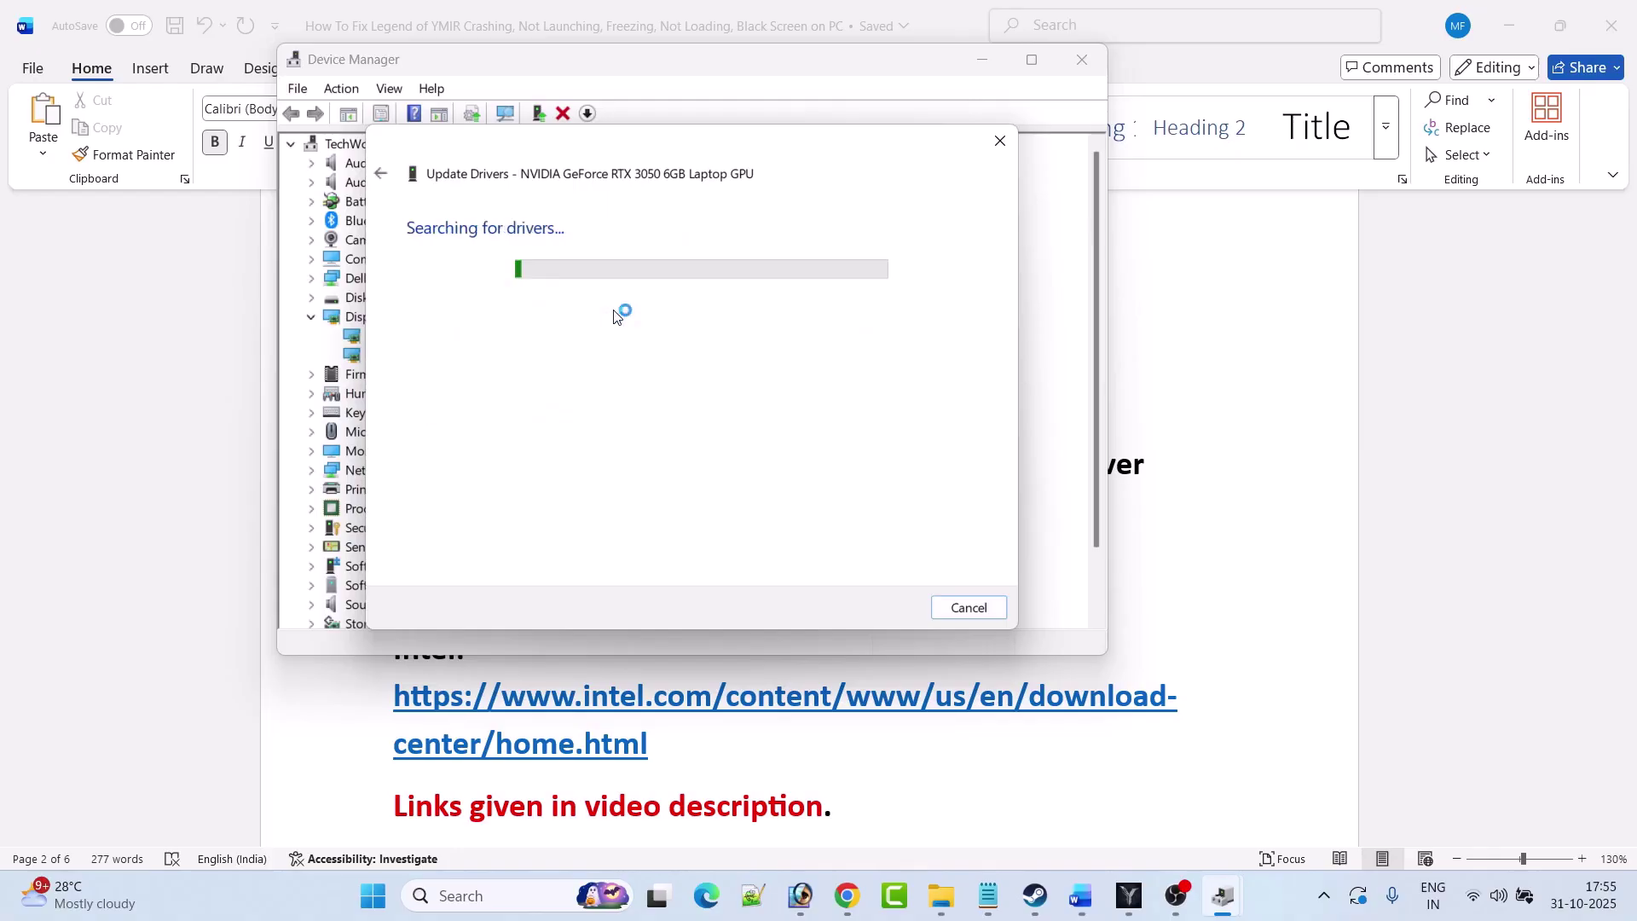
pyautogui.click(968, 607)
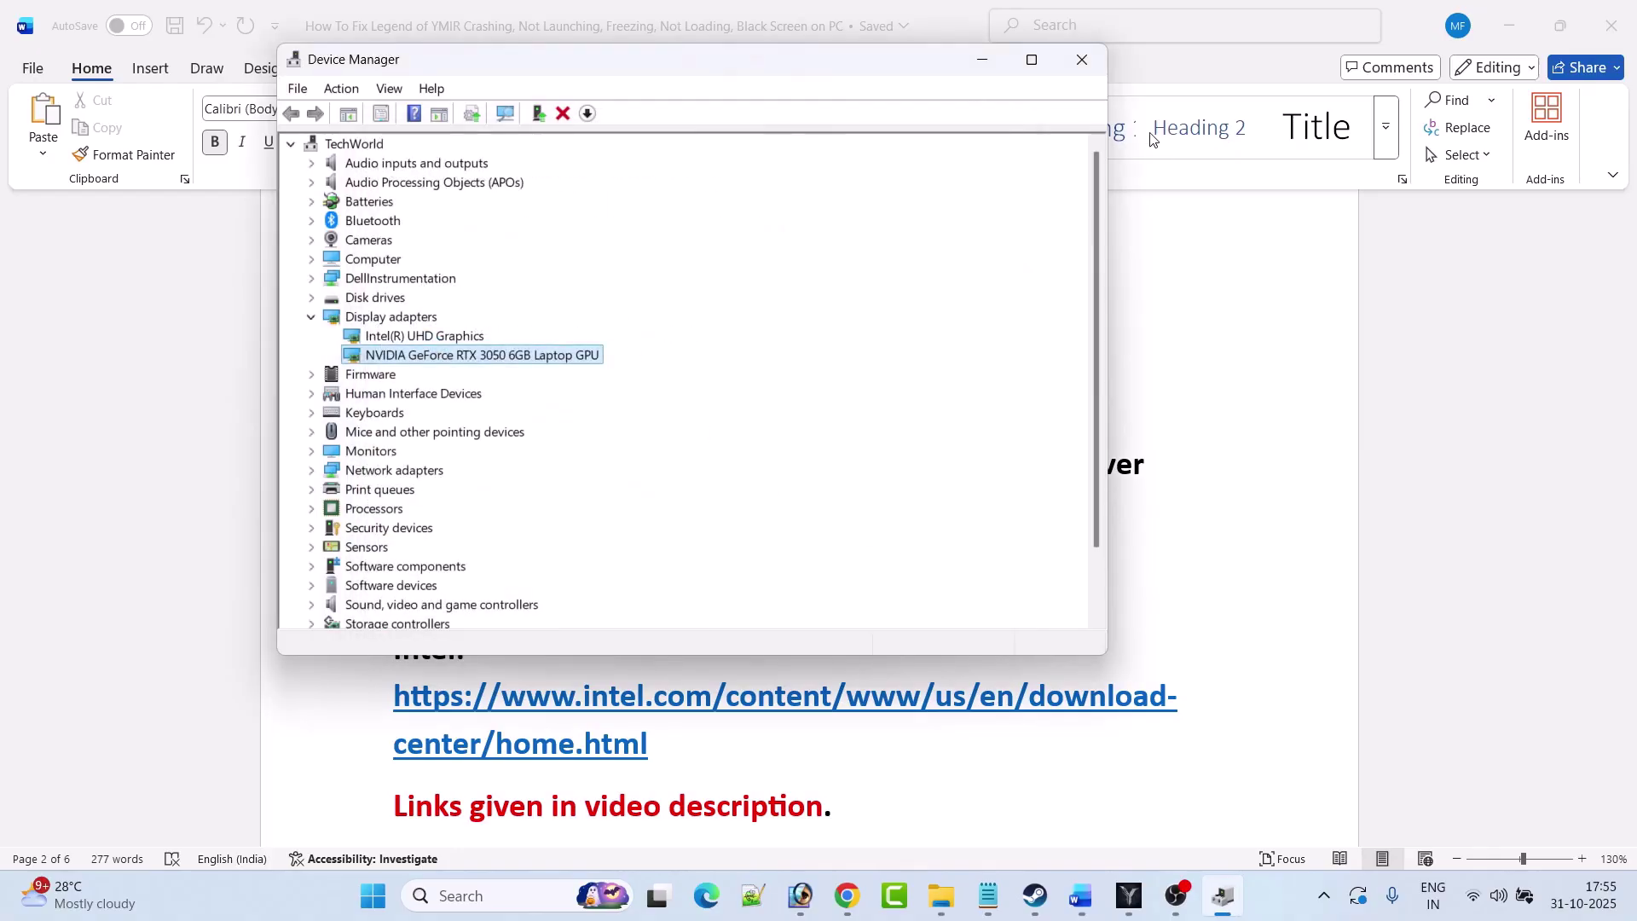
pyautogui.click(1082, 59)
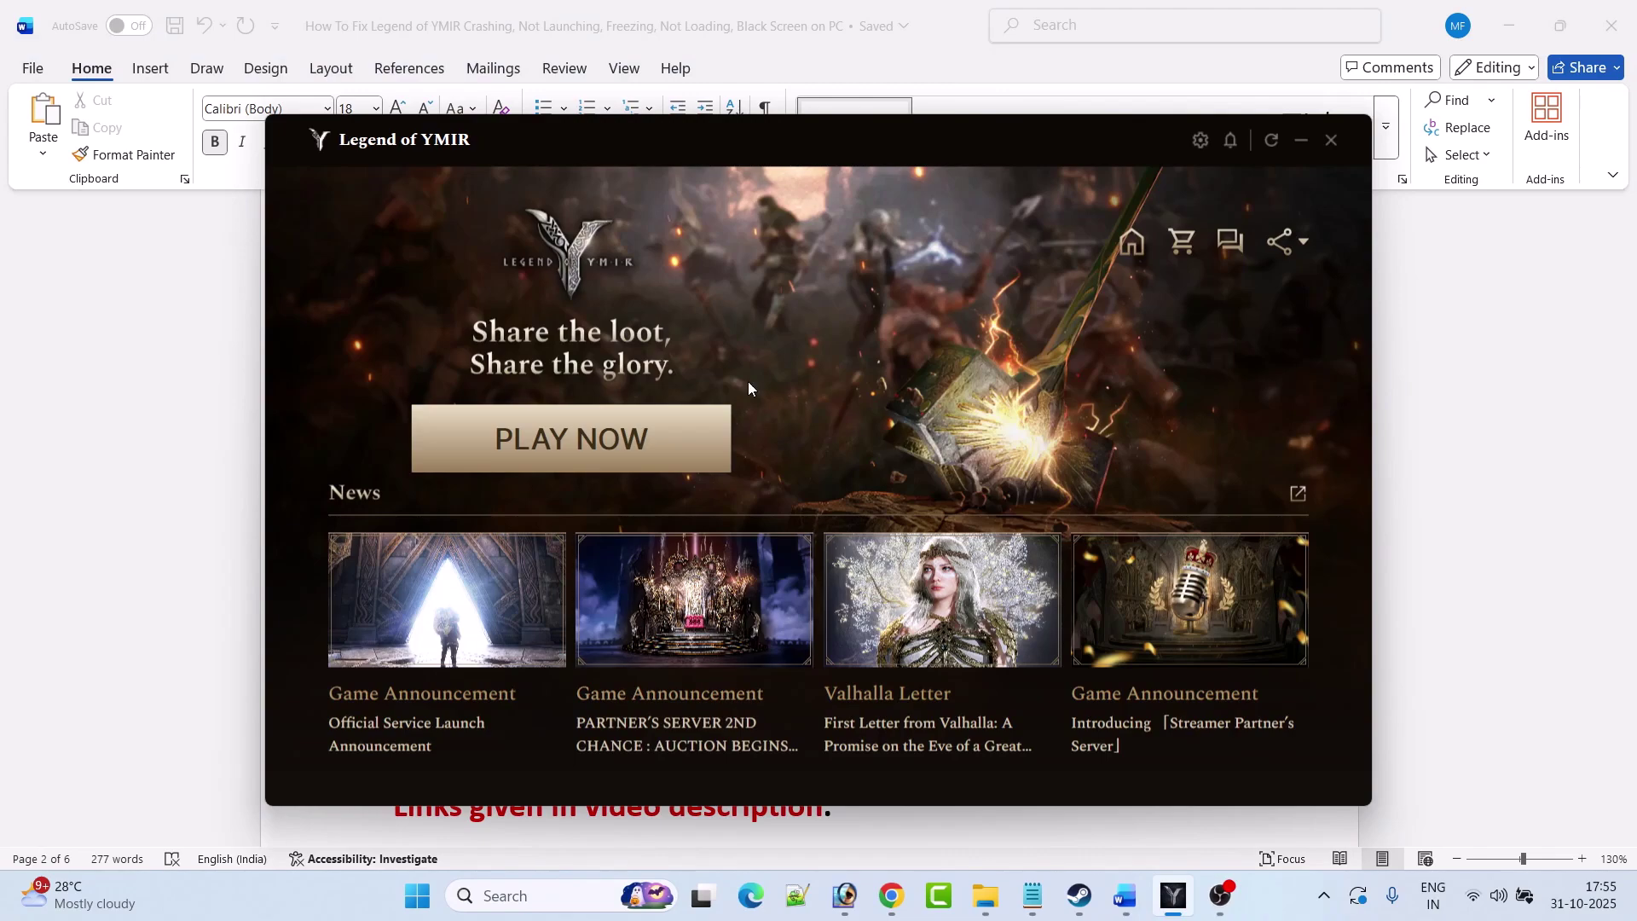
# - Highlight the Fix 3 clean-install heading, the links-in-description note, and the NVIDIA drivers link
pyautogui.click(470, 455)
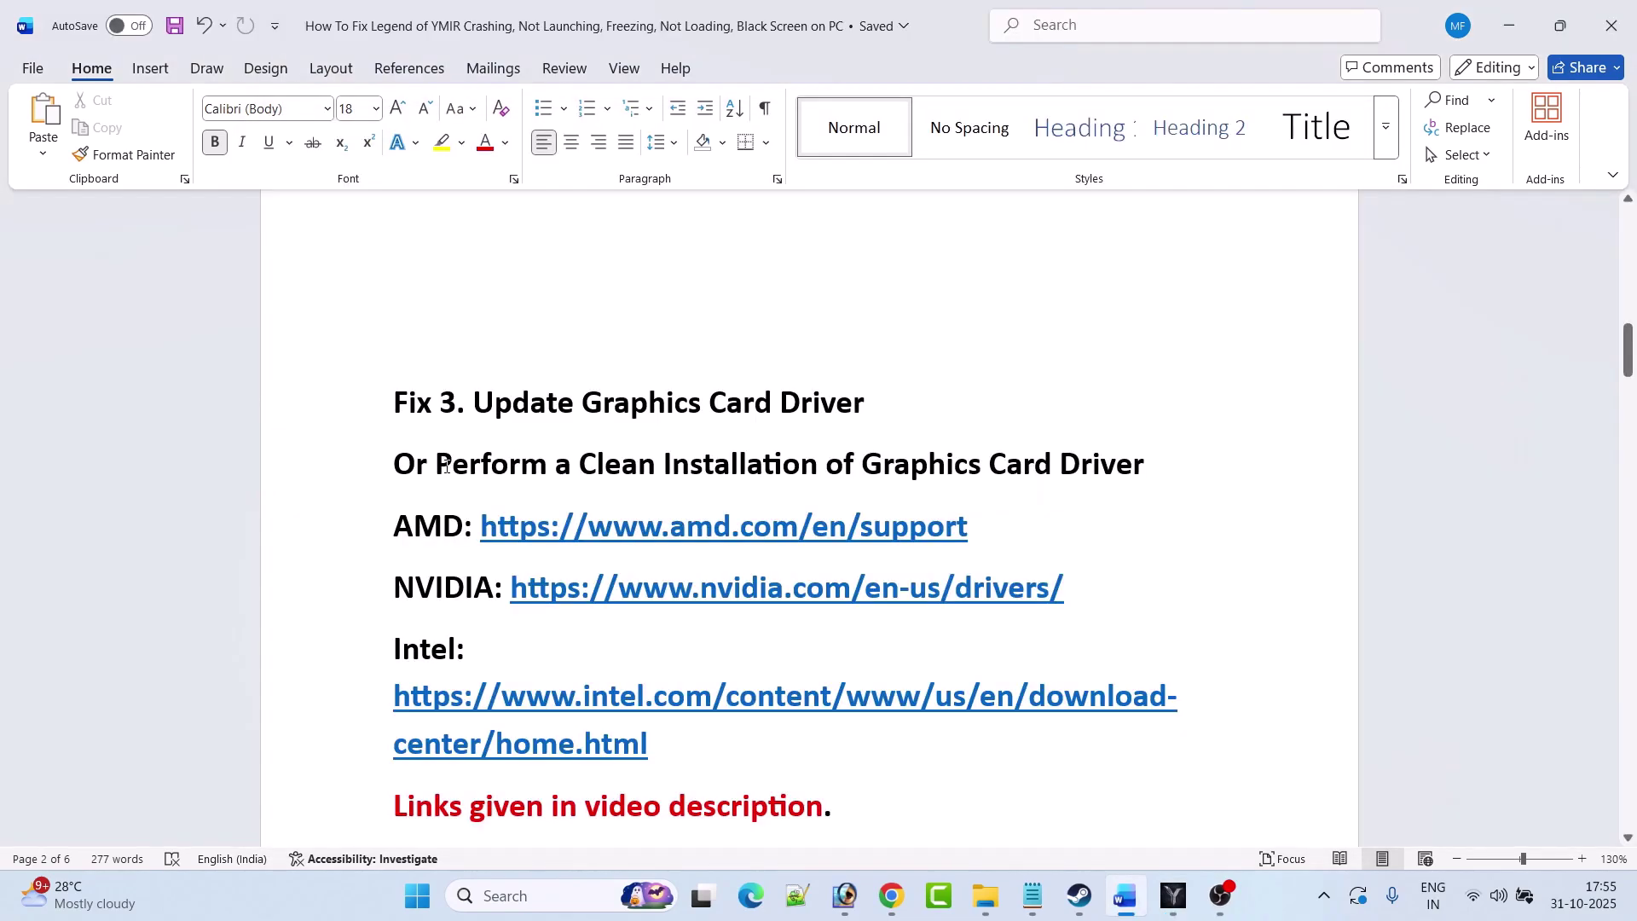
pyautogui.moveTo(440, 466); pyautogui.dragTo(1145, 468)
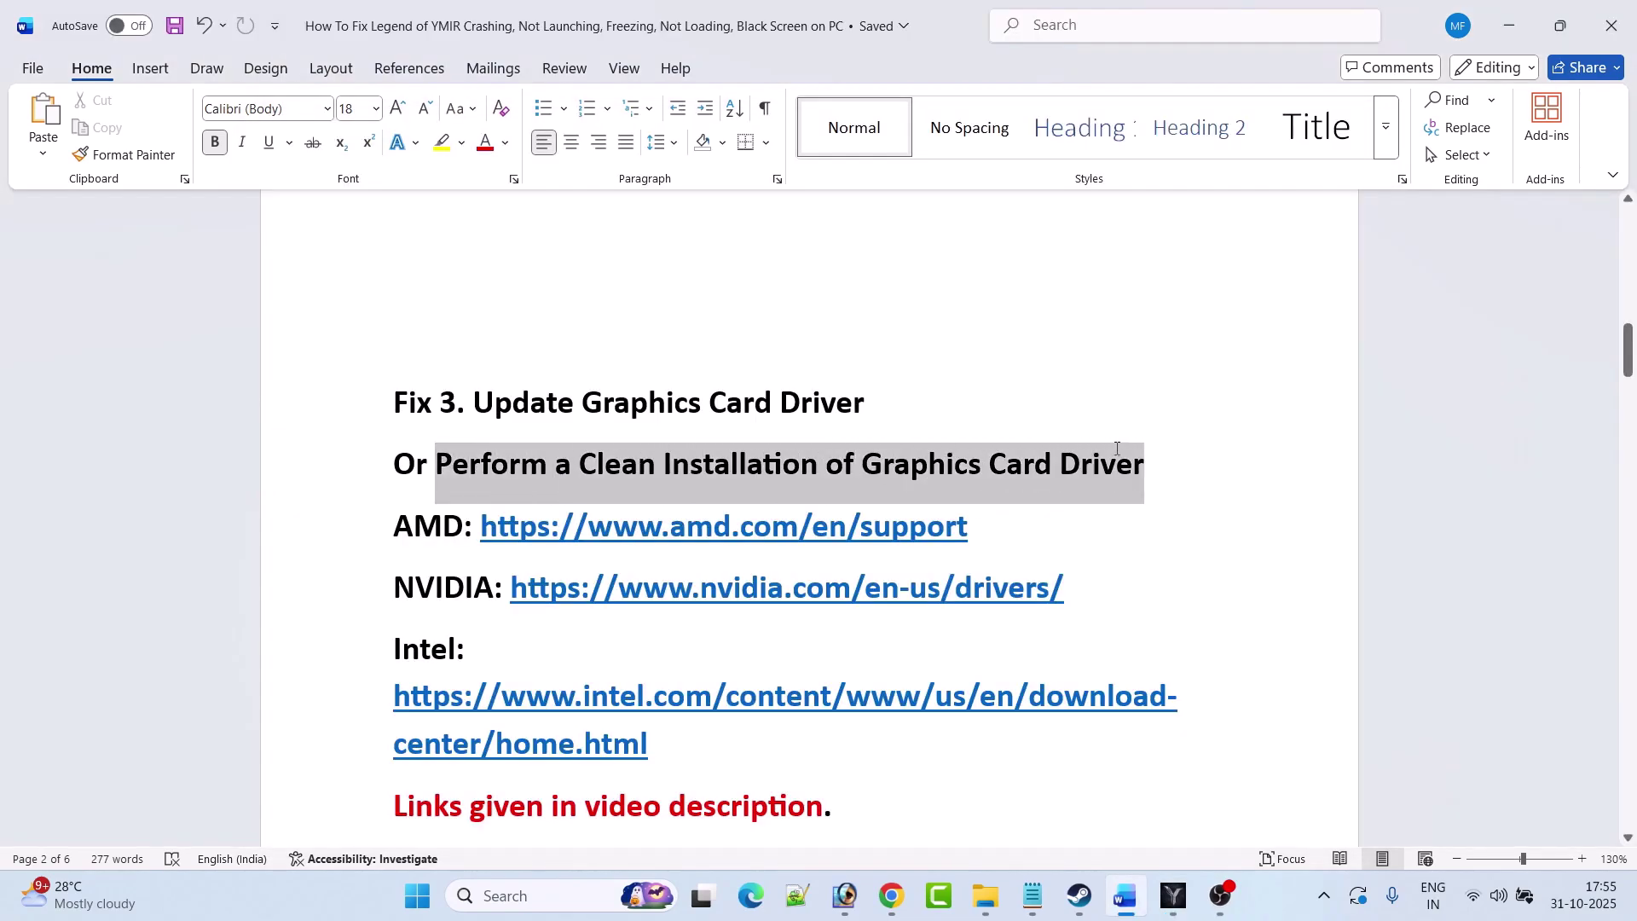
pyautogui.scroll(-3, 1133, 567)
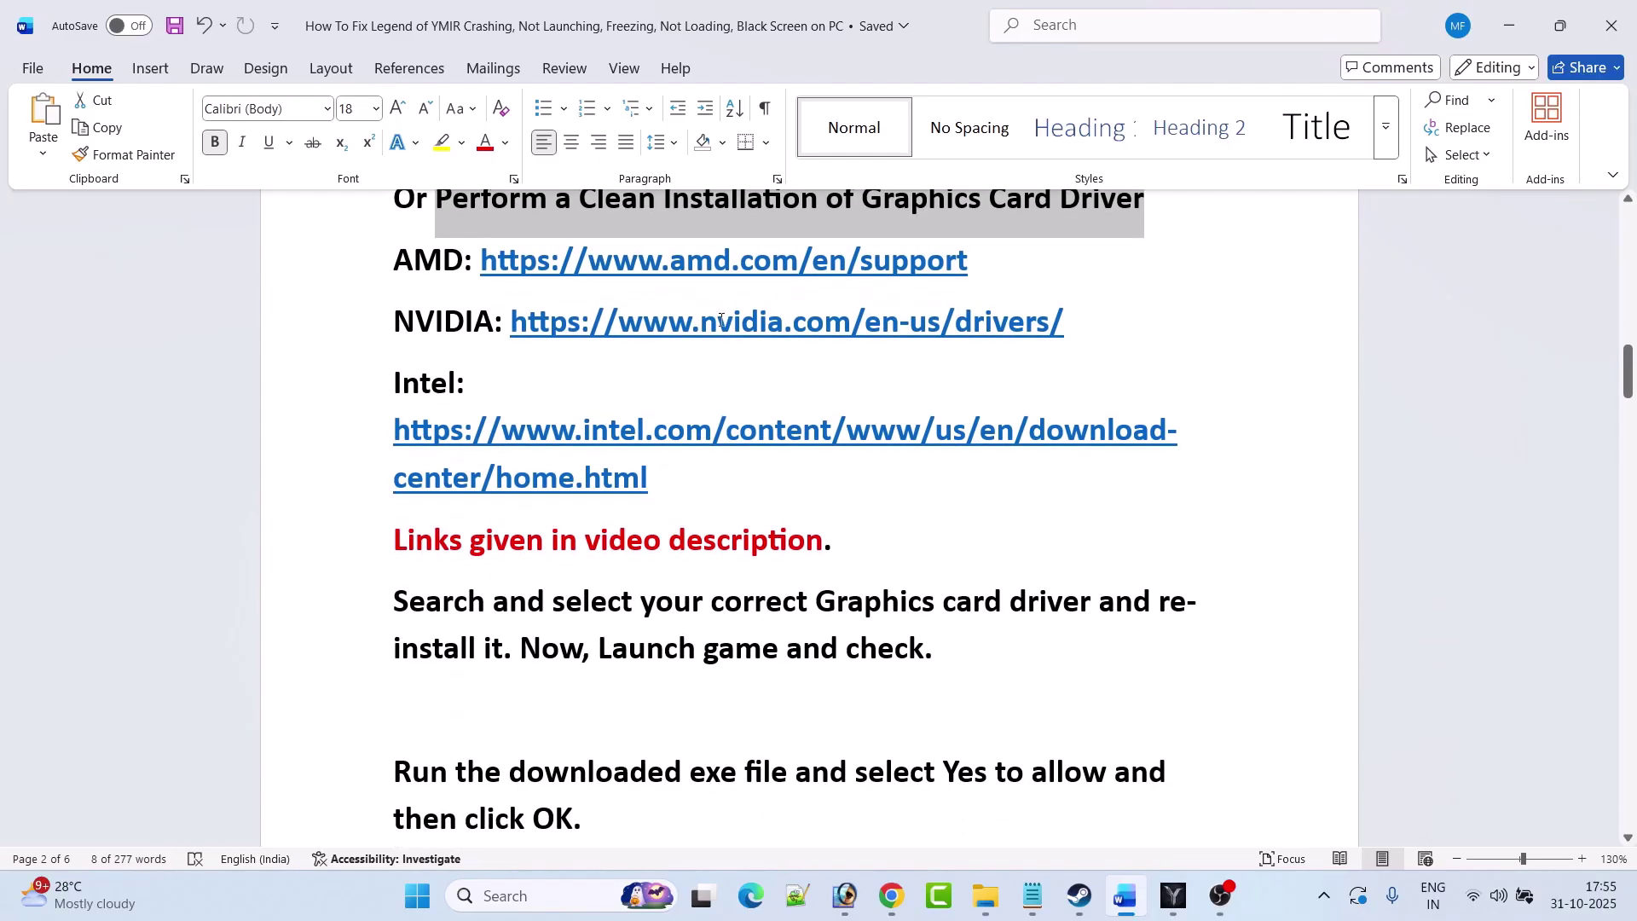
pyautogui.click(459, 266)
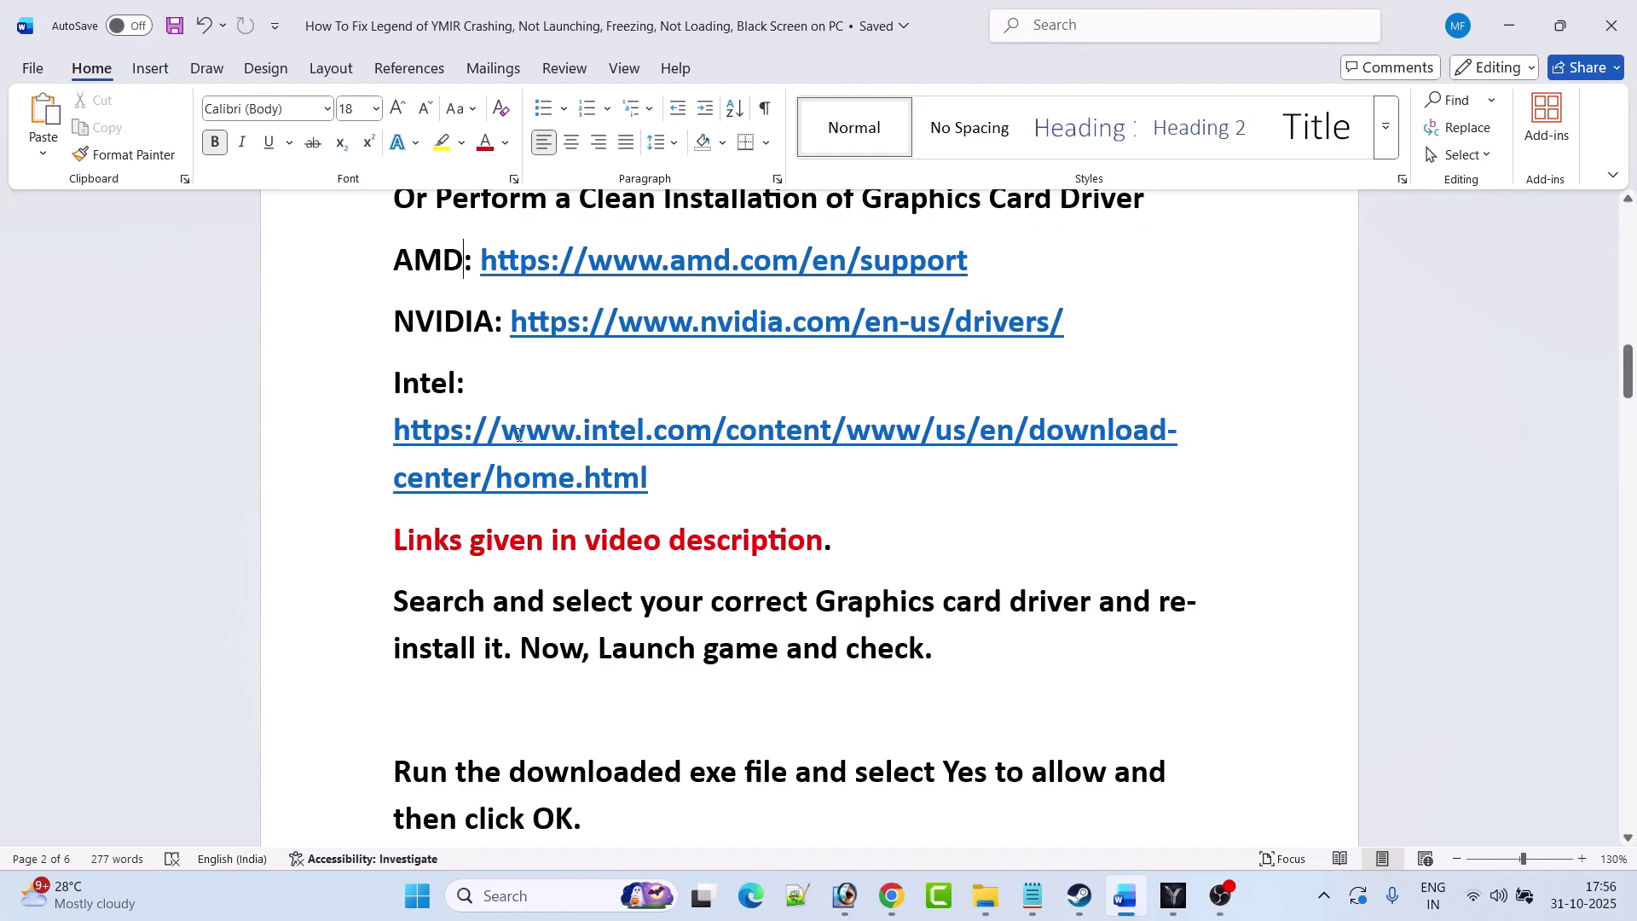
pyautogui.moveTo(402, 542); pyautogui.dragTo(823, 542)
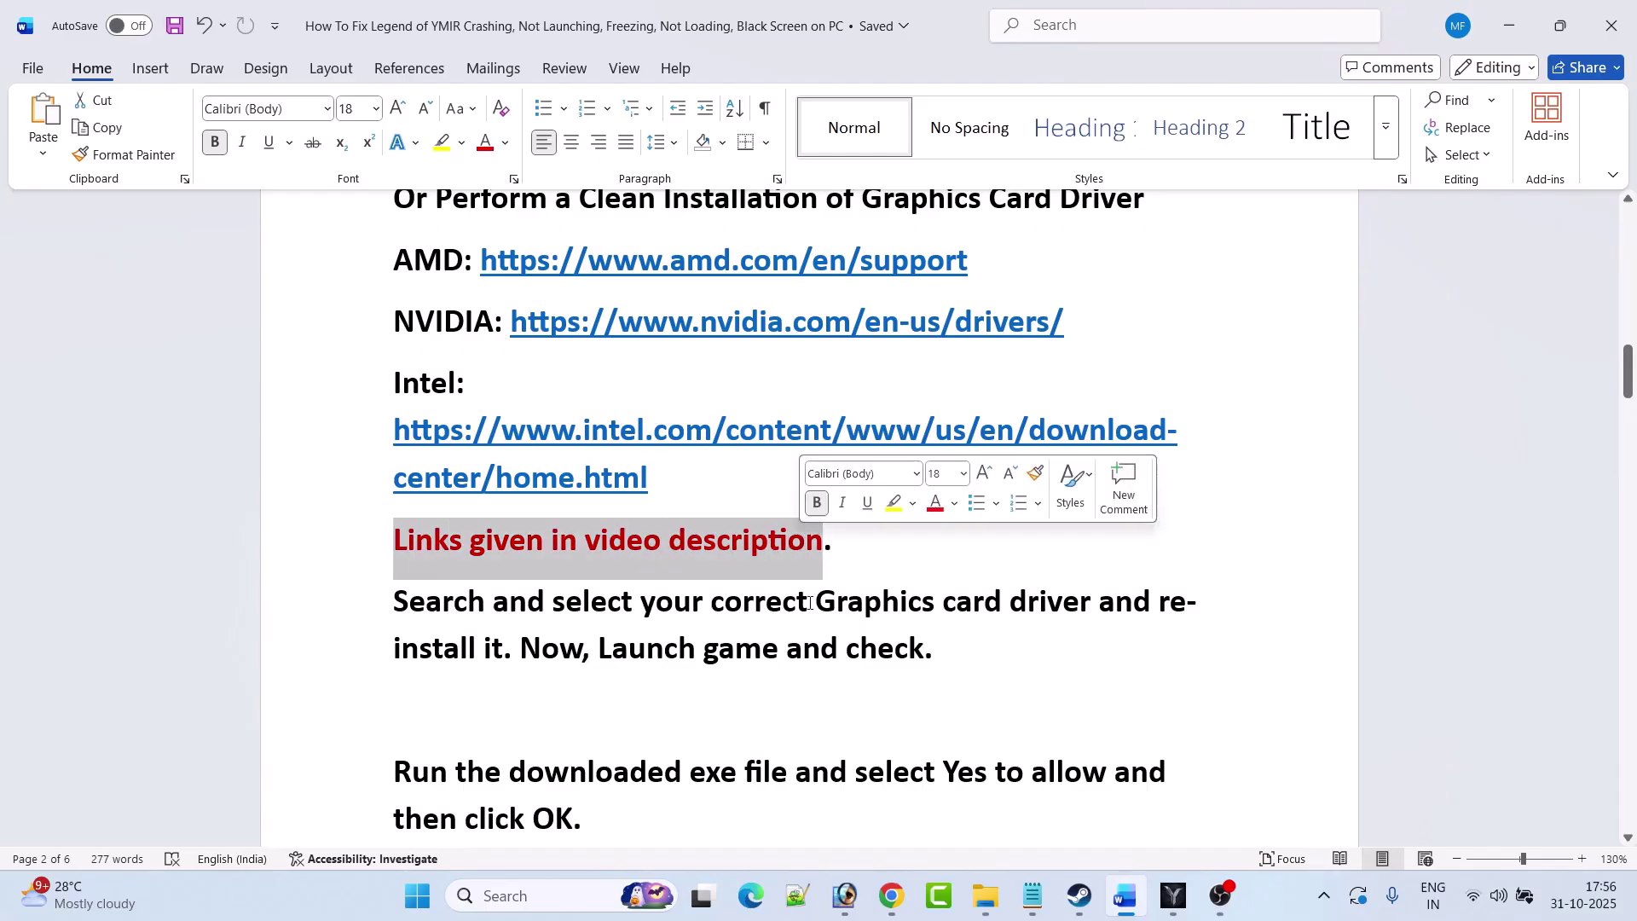
pyautogui.click(858, 651)
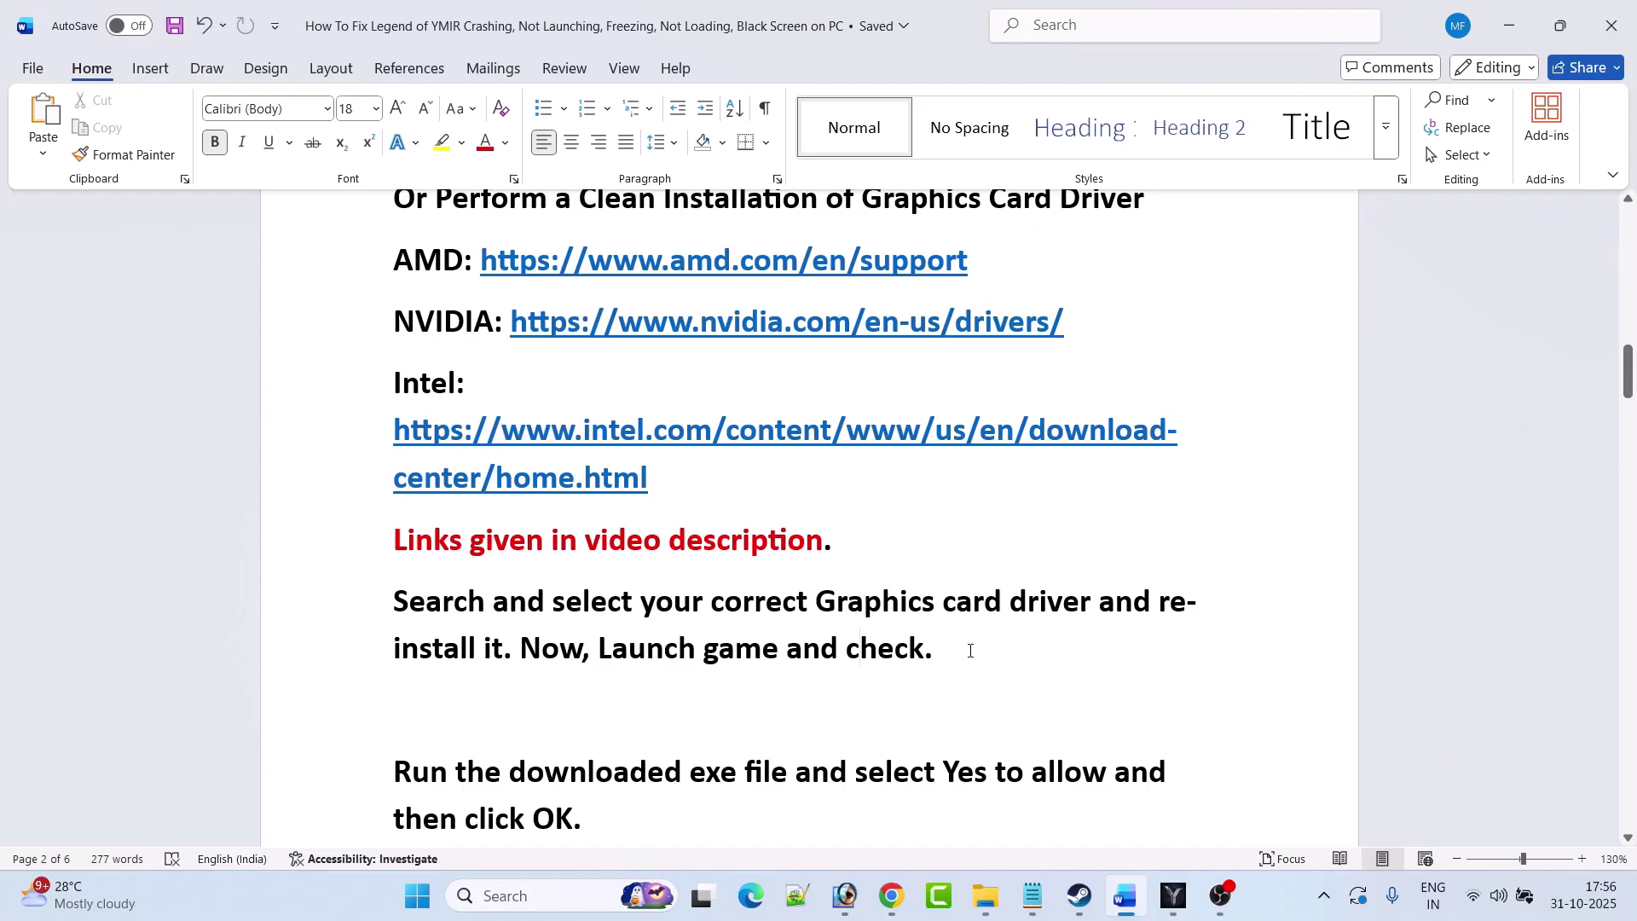
pyautogui.scroll(2, 970, 651)
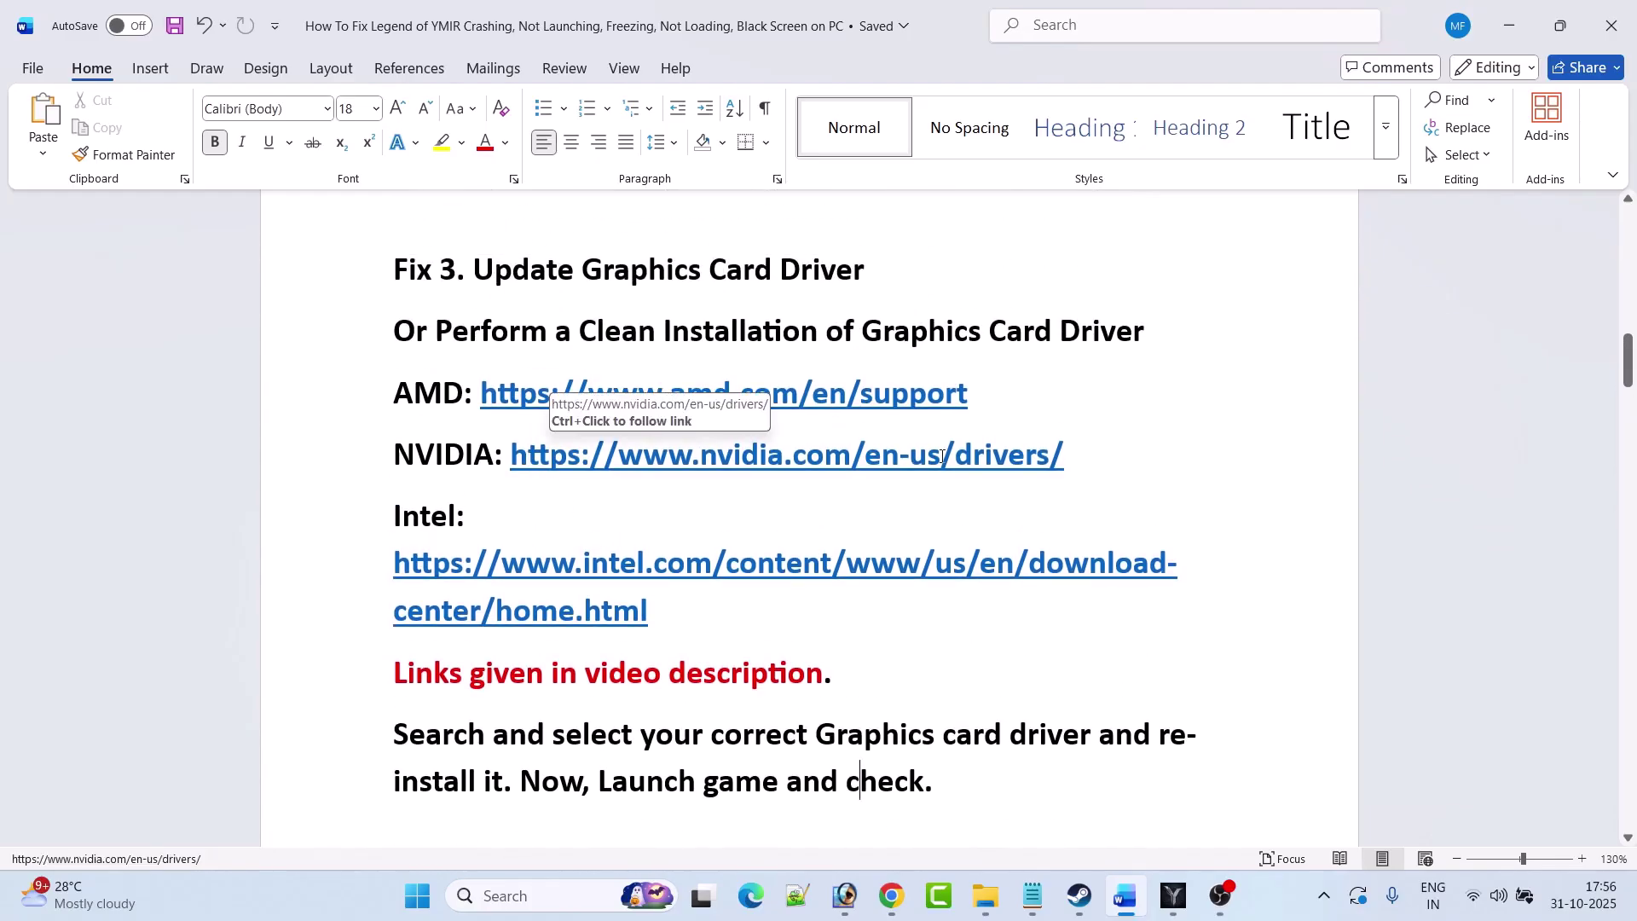
pyautogui.moveTo(1068, 454); pyautogui.dragTo(549, 454)
pyautogui.moveTo(550, 454); pyautogui.dragTo(512, 454)
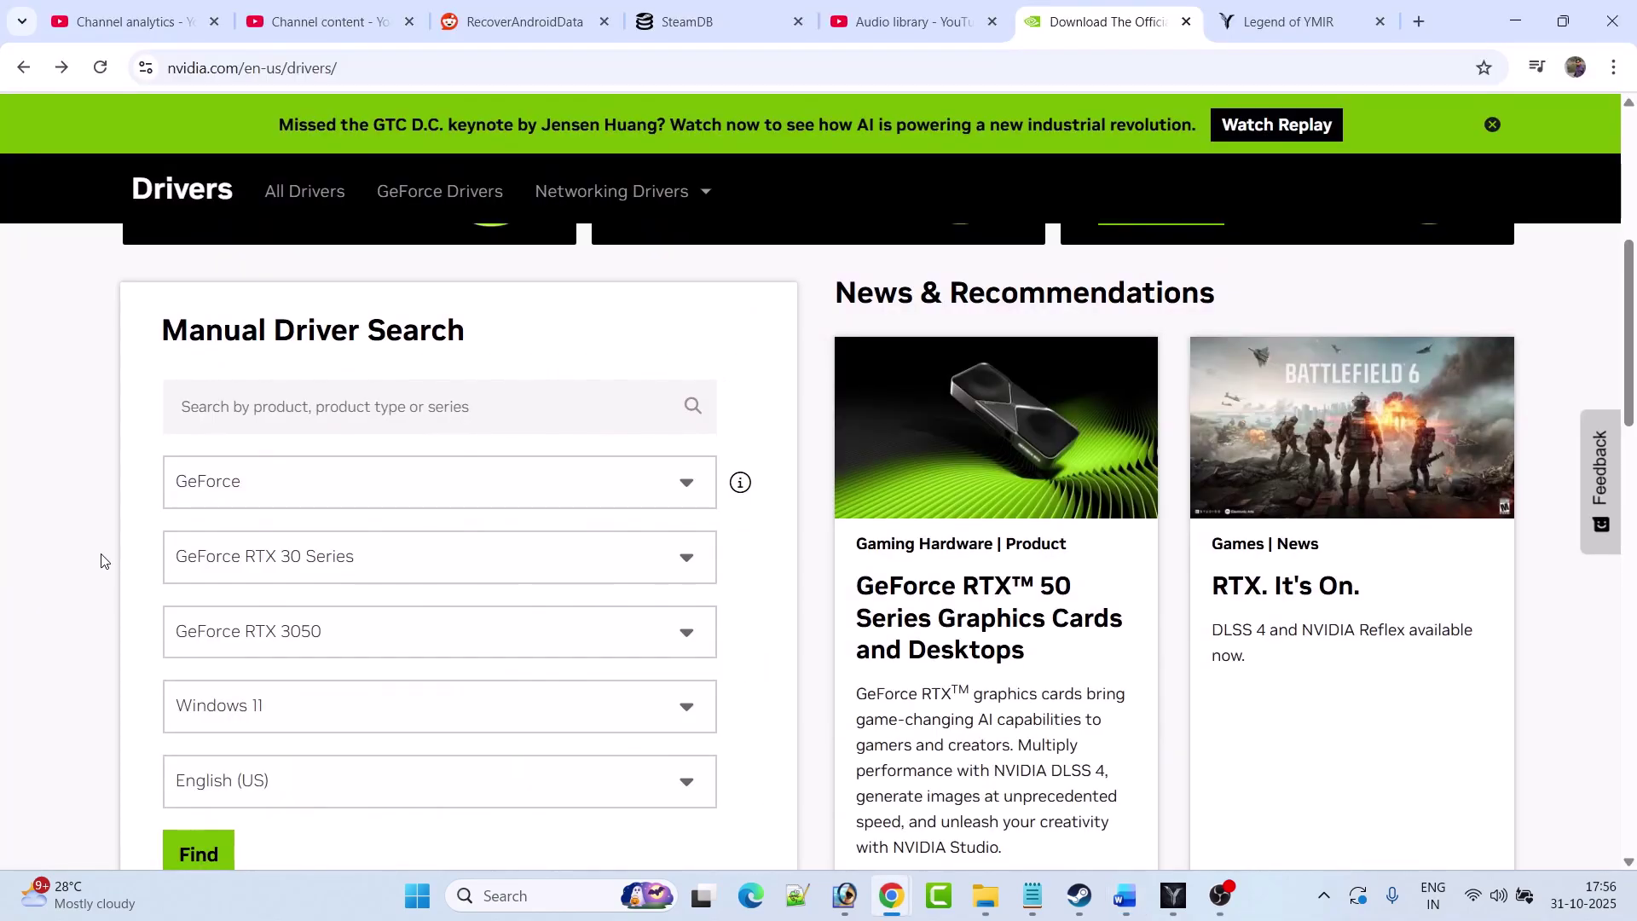
# - Find drivers for the RTX 3050 on Windows 11 and download Game Ready Driver 581.57
pyautogui.scroll(-1, 98, 562)
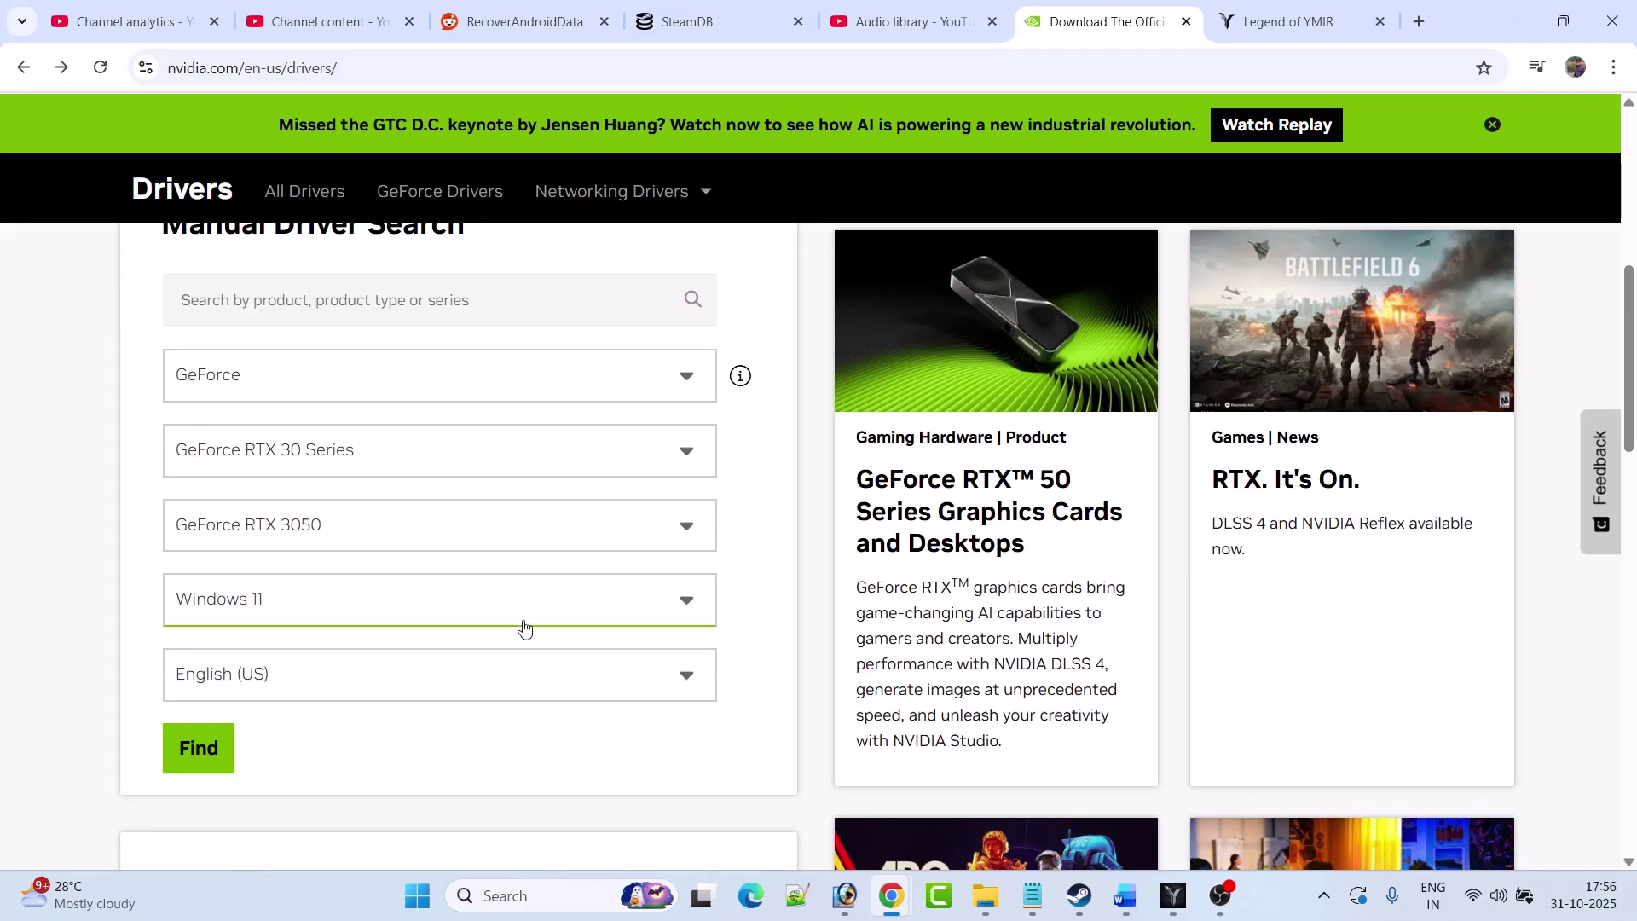
pyautogui.click(223, 760)
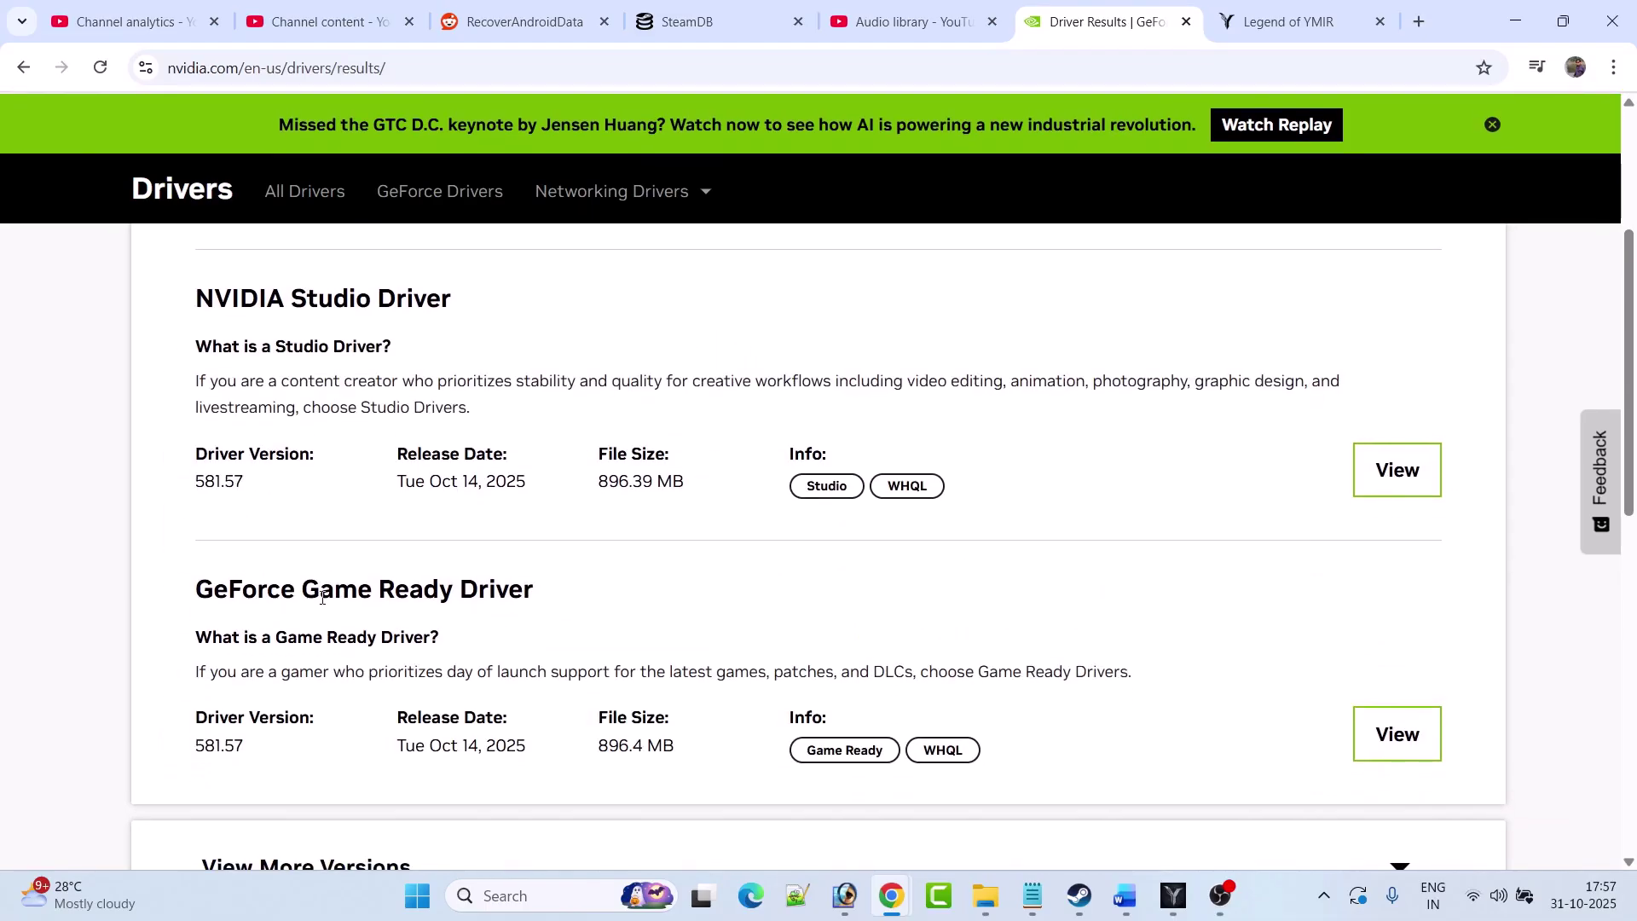
pyautogui.moveTo(263, 748); pyautogui.dragTo(195, 749)
pyautogui.click(1395, 734)
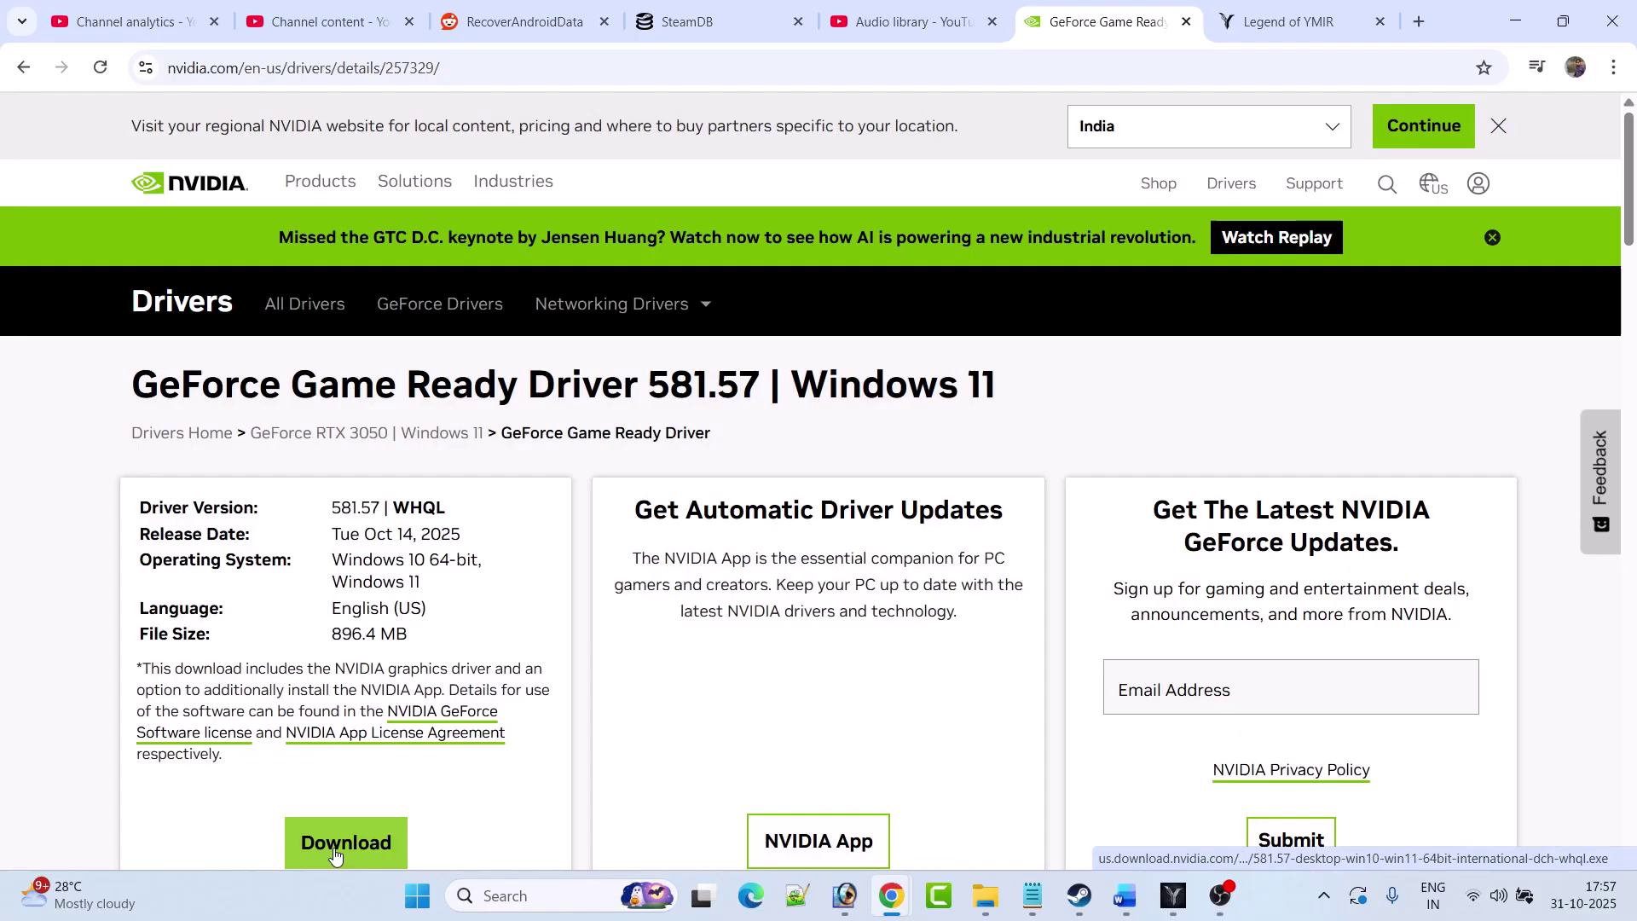
pyautogui.click(341, 844)
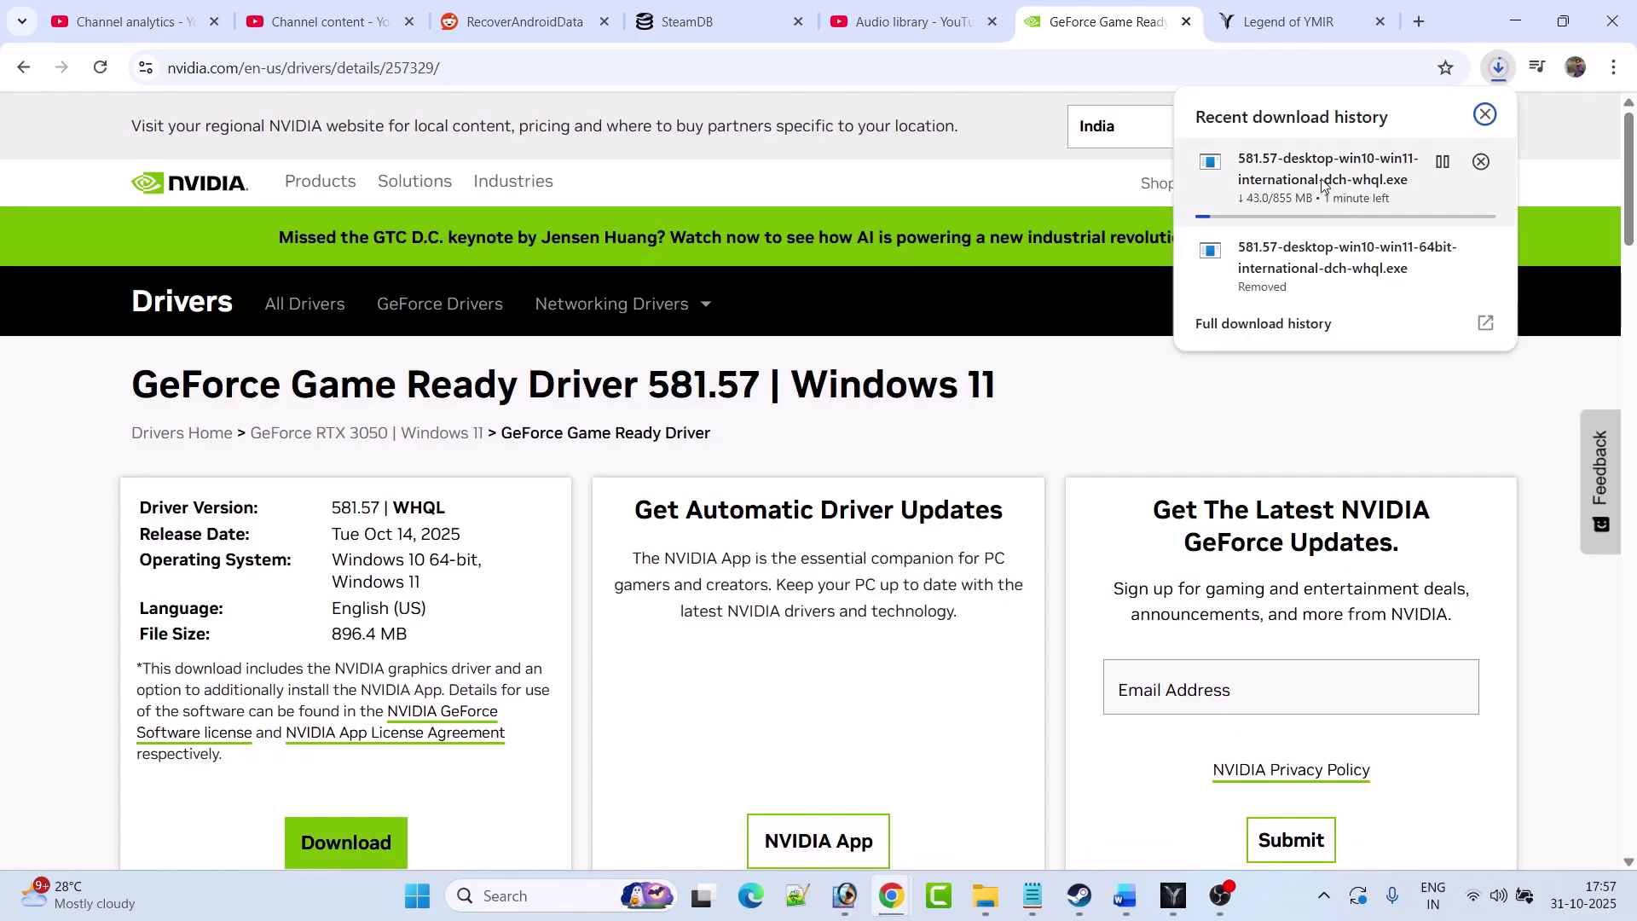
pyautogui.click(1125, 895)
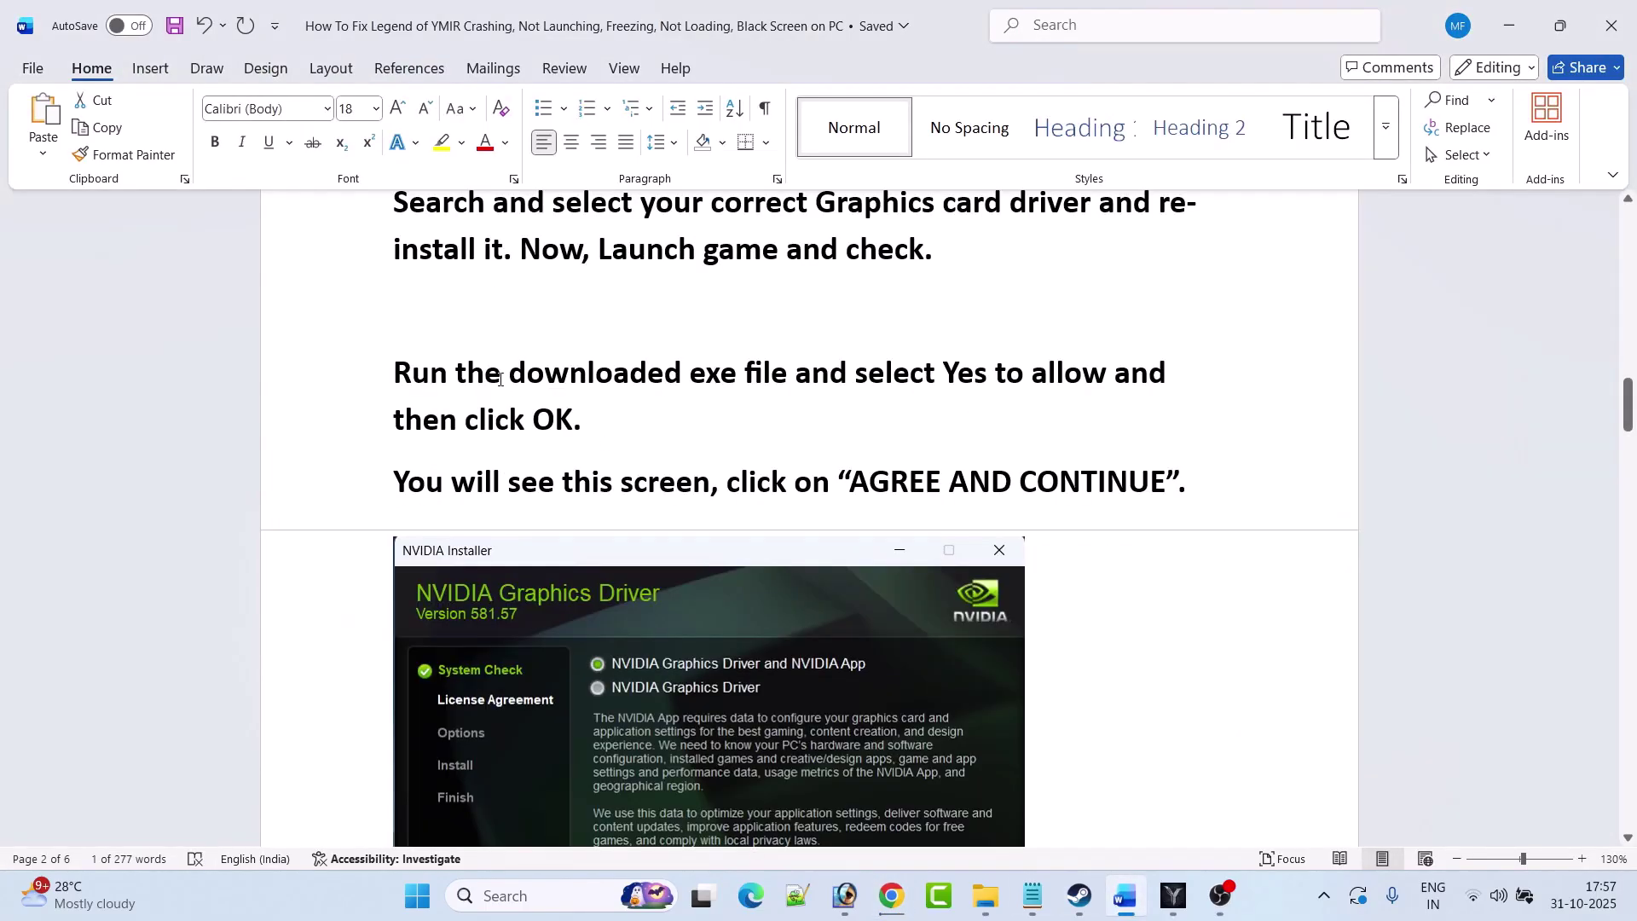
# - Scroll past the NVIDIA clean-install screenshots, marking the finishing sentence, down to Fix 4
pyautogui.scroll(-2, 872, 384)
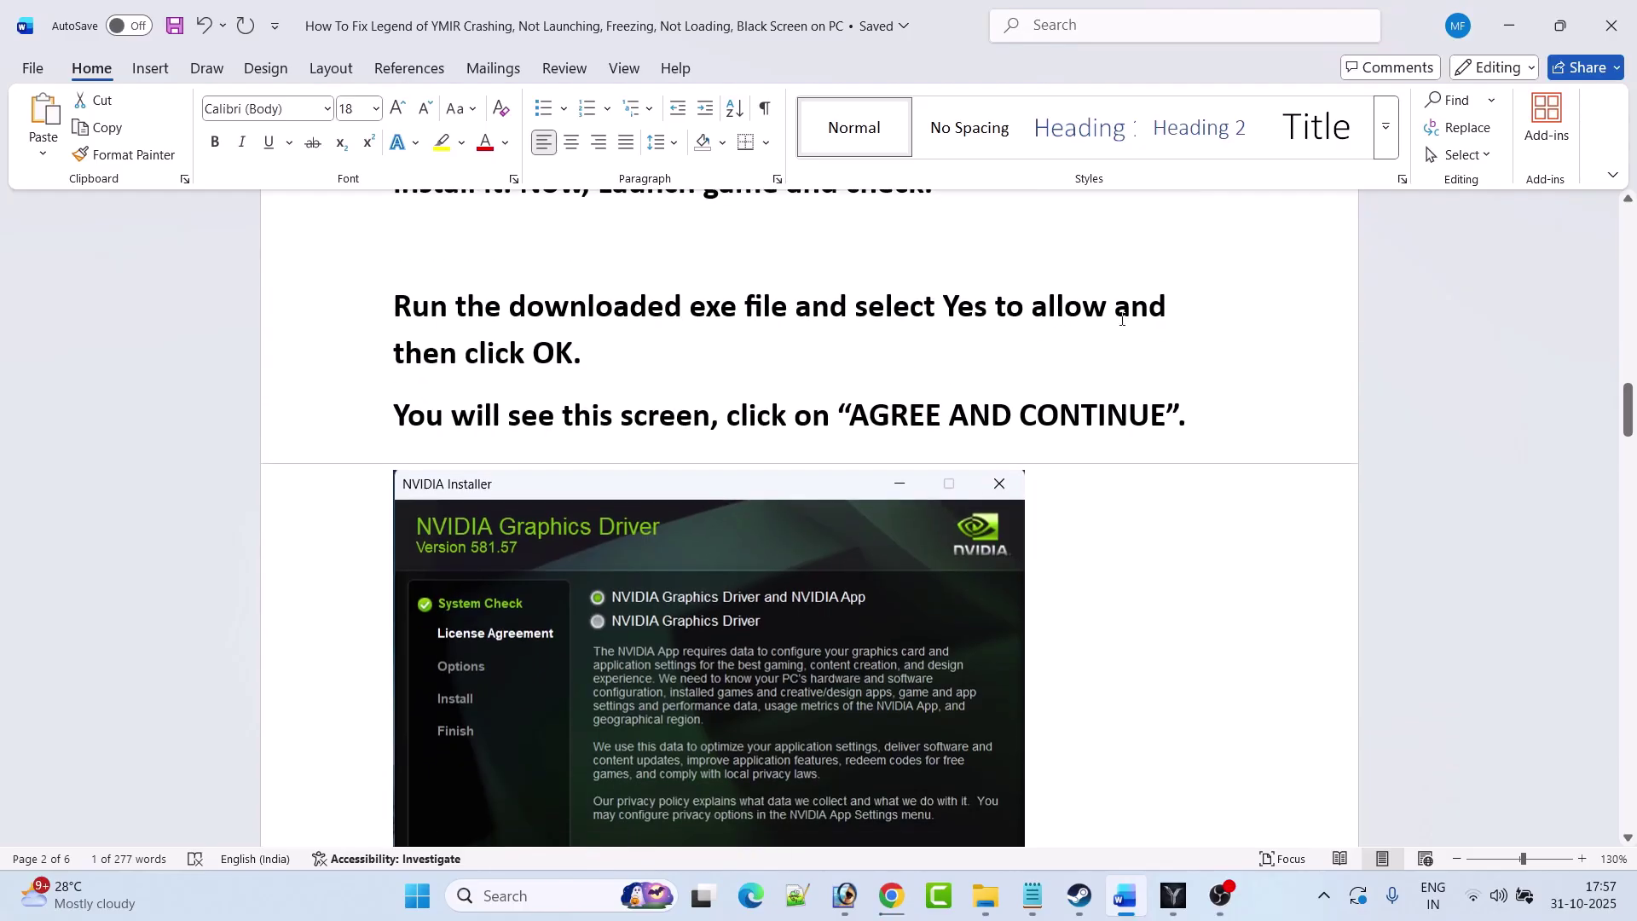
pyautogui.scroll(-6, 565, 356)
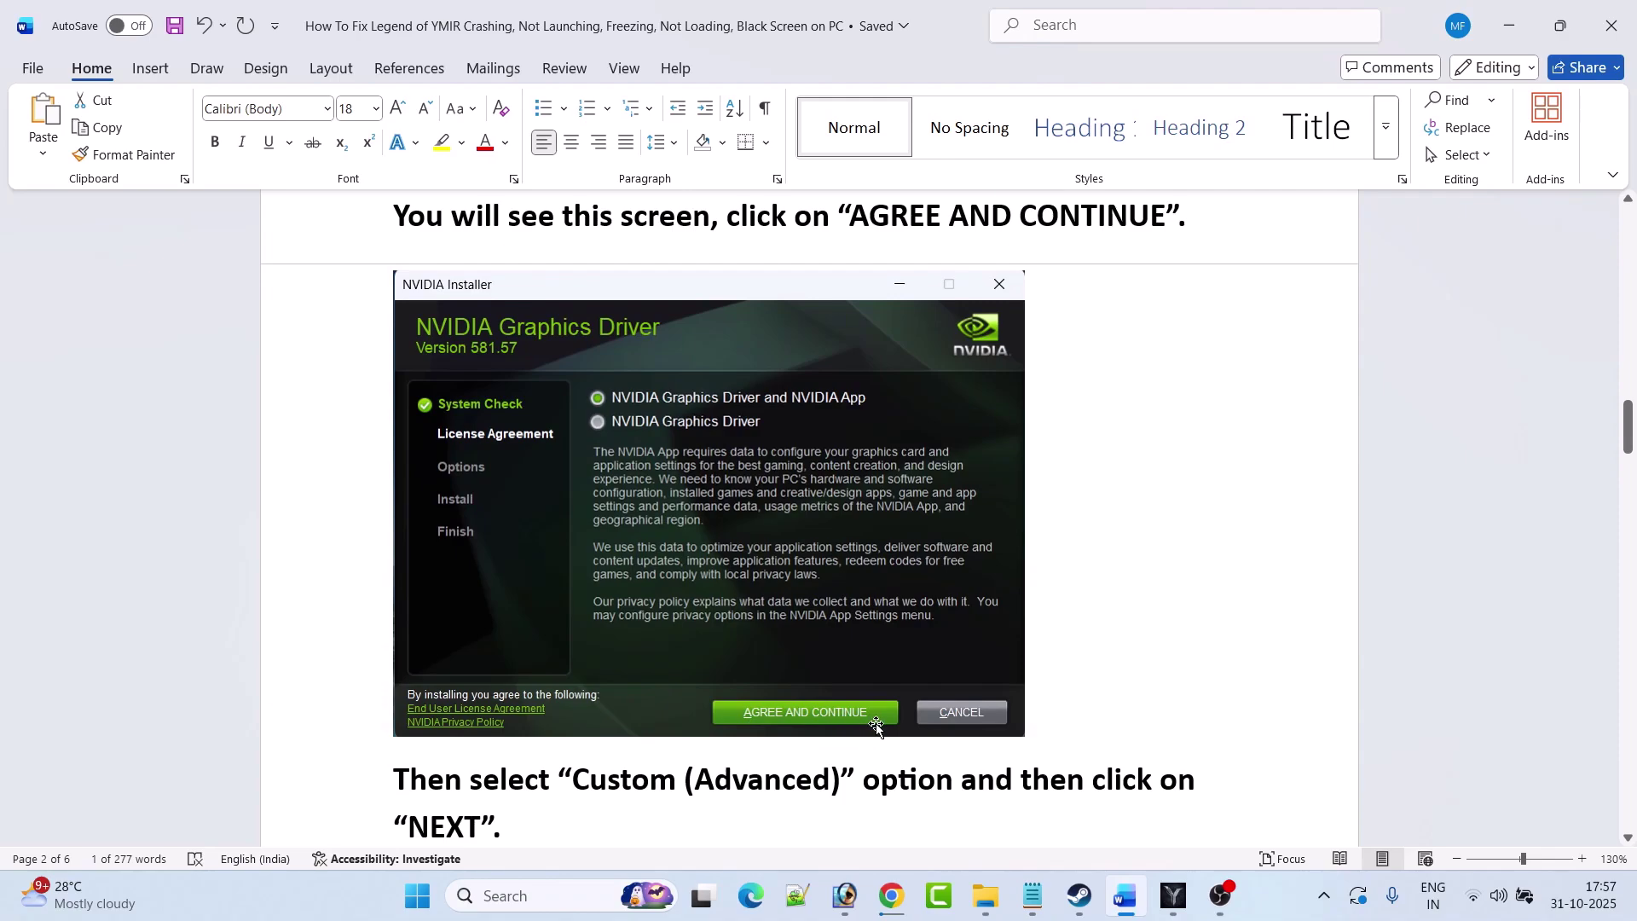
pyautogui.scroll(-12, 877, 723)
pyautogui.scroll(-2, 876, 723)
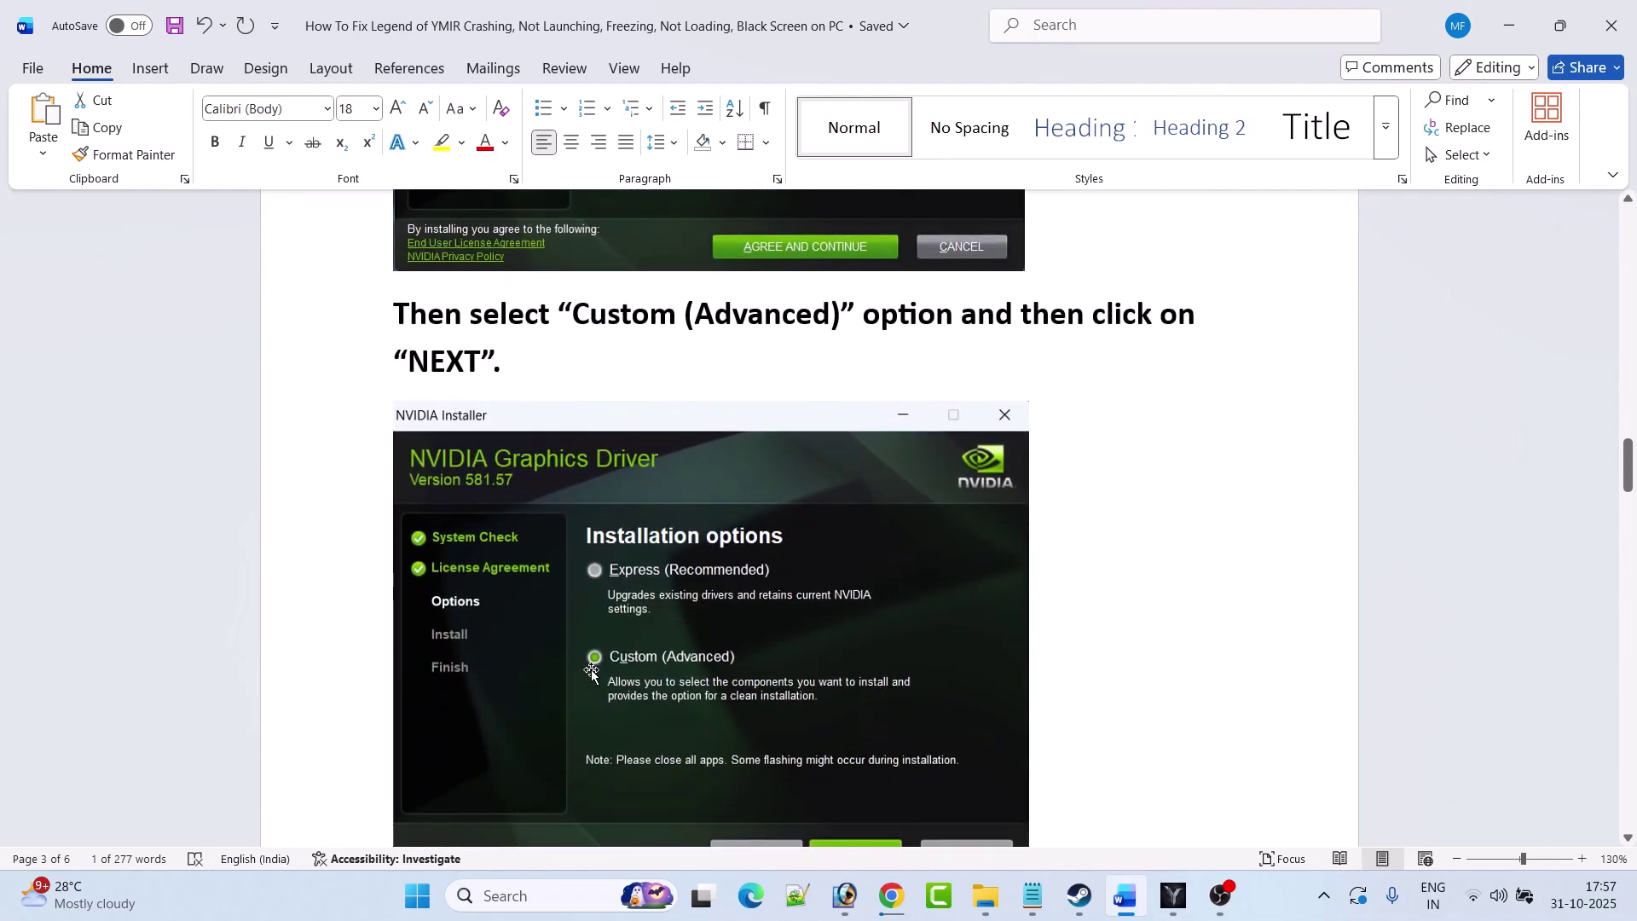
pyautogui.scroll(-2, 617, 671)
pyautogui.scroll(-16, 892, 672)
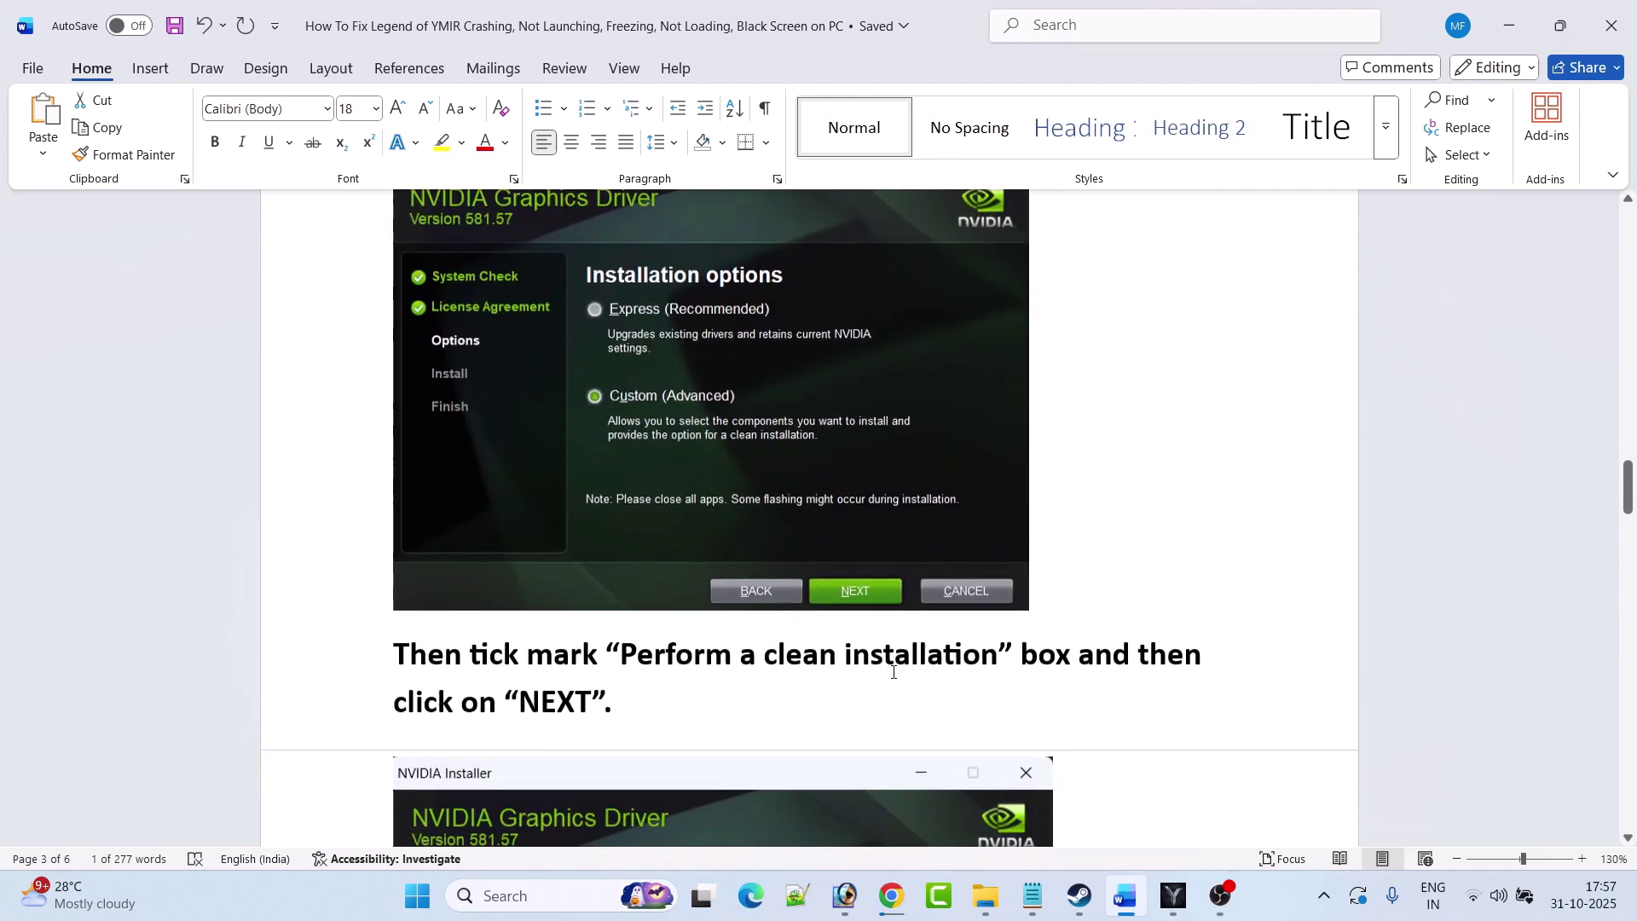
pyautogui.scroll(-2, 891, 672)
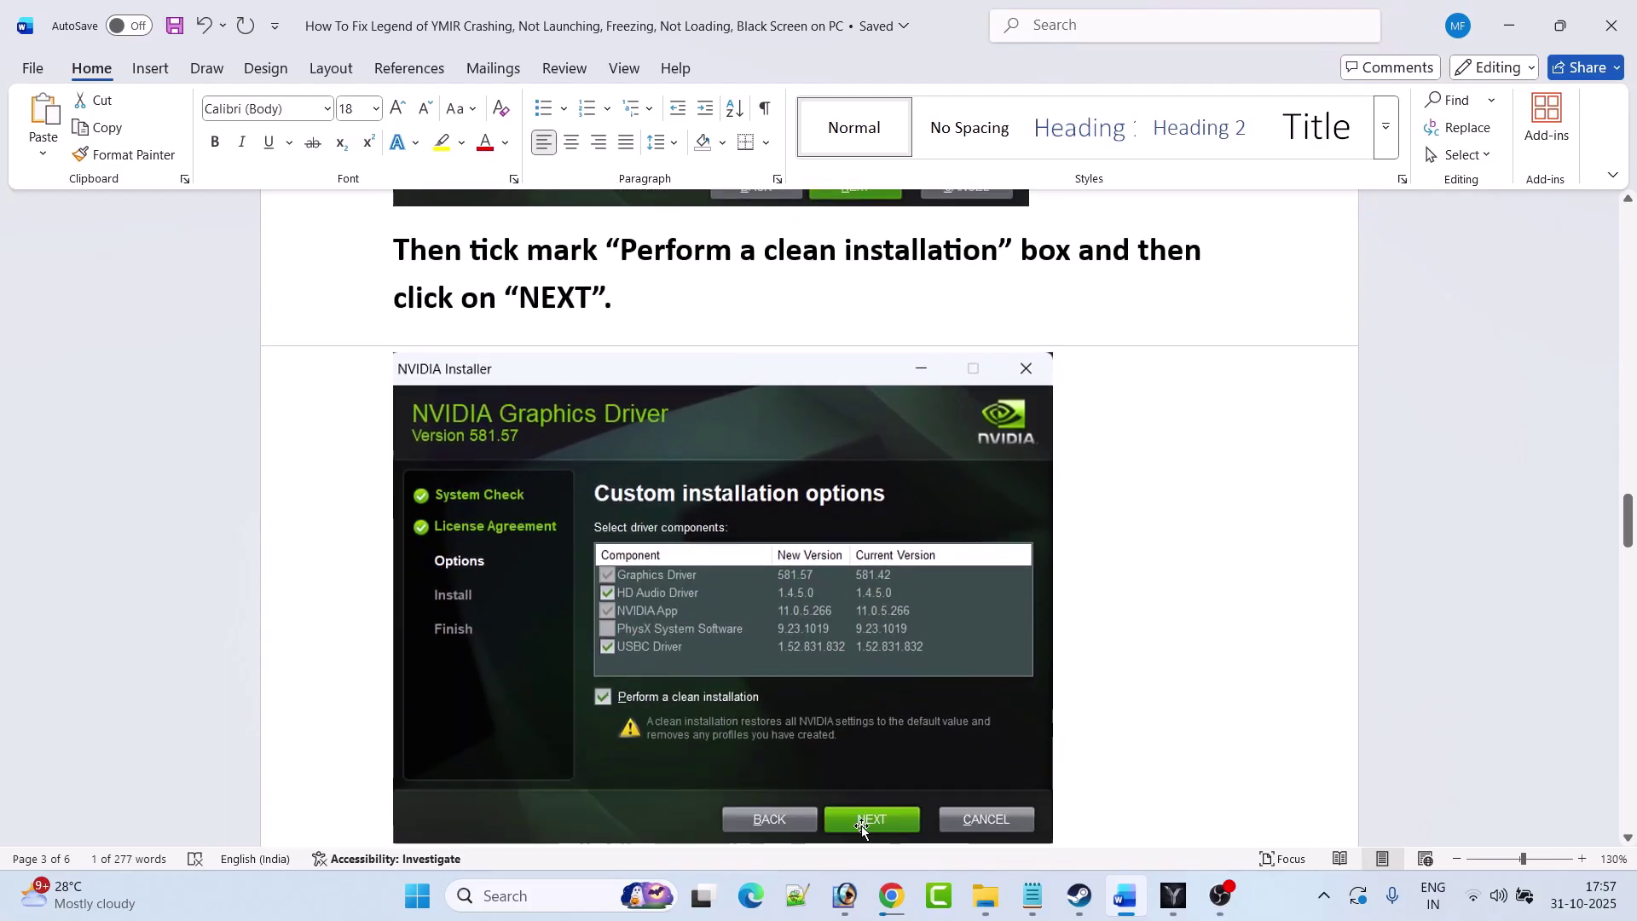
pyautogui.scroll(-12, 861, 823)
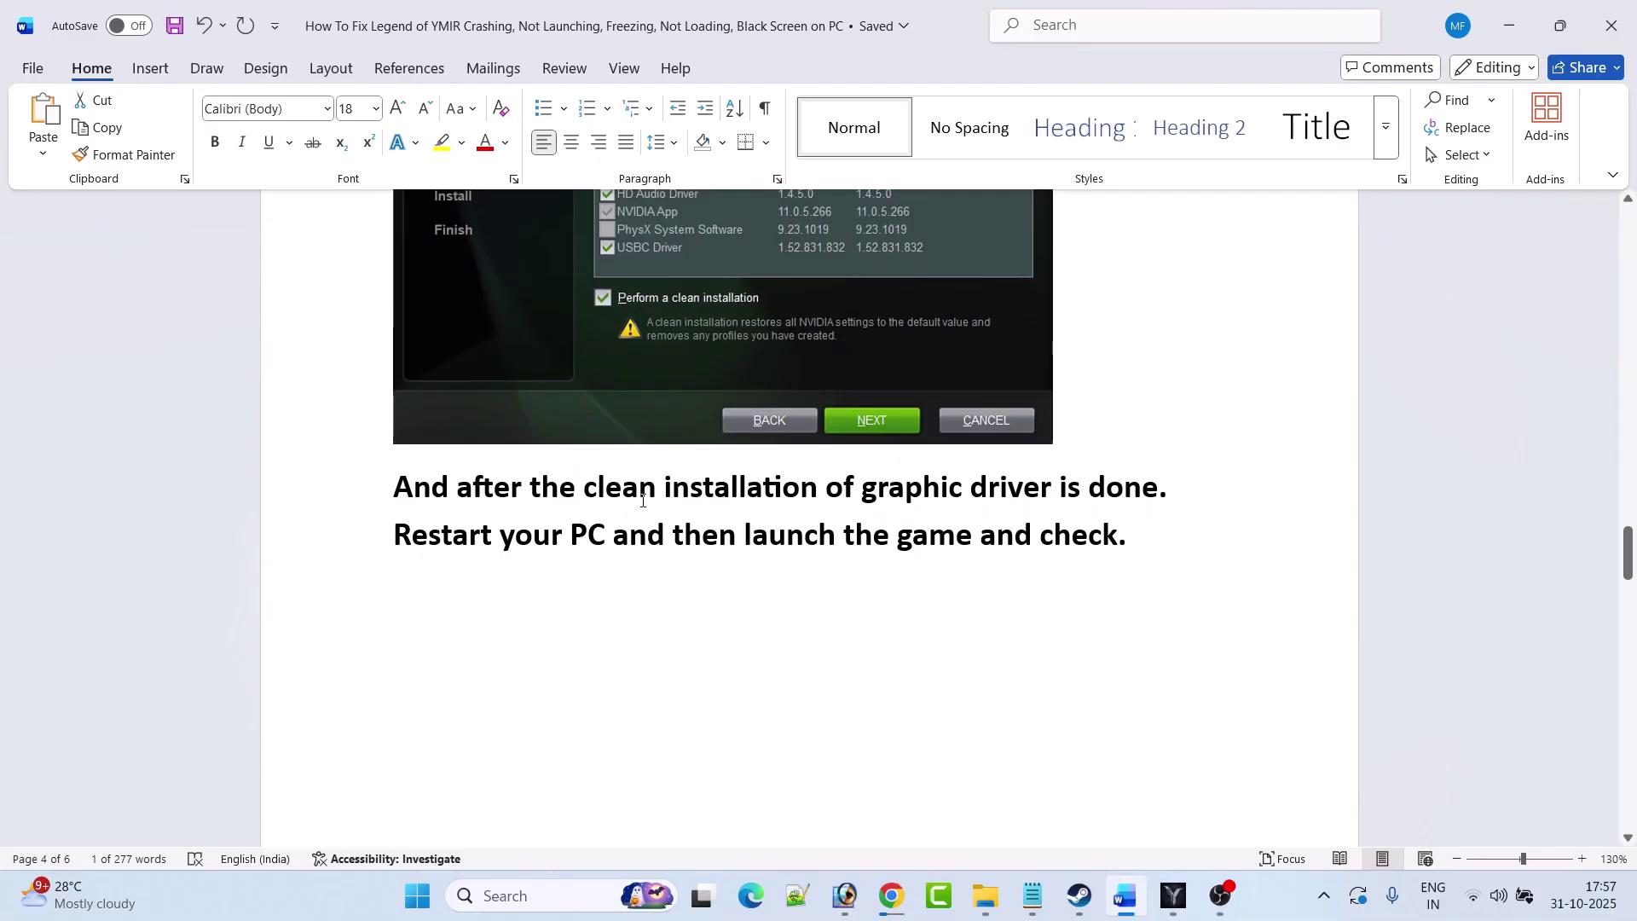
pyautogui.moveTo(665, 495); pyautogui.dragTo(1164, 494)
pyautogui.click(537, 581)
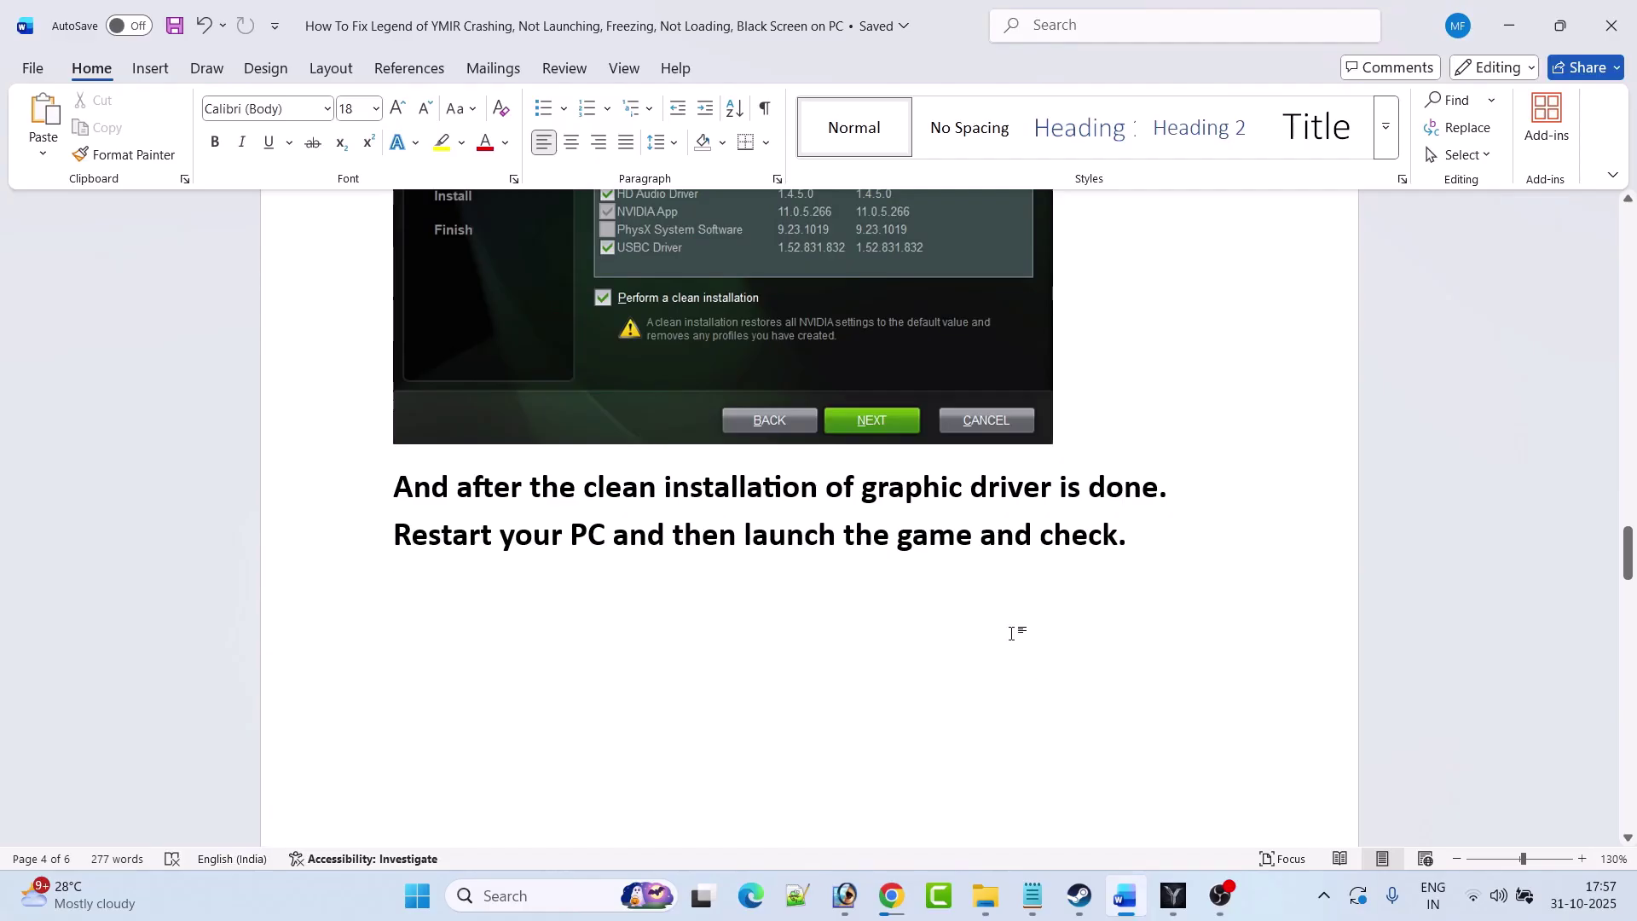
pyautogui.scroll(-5, 1012, 633)
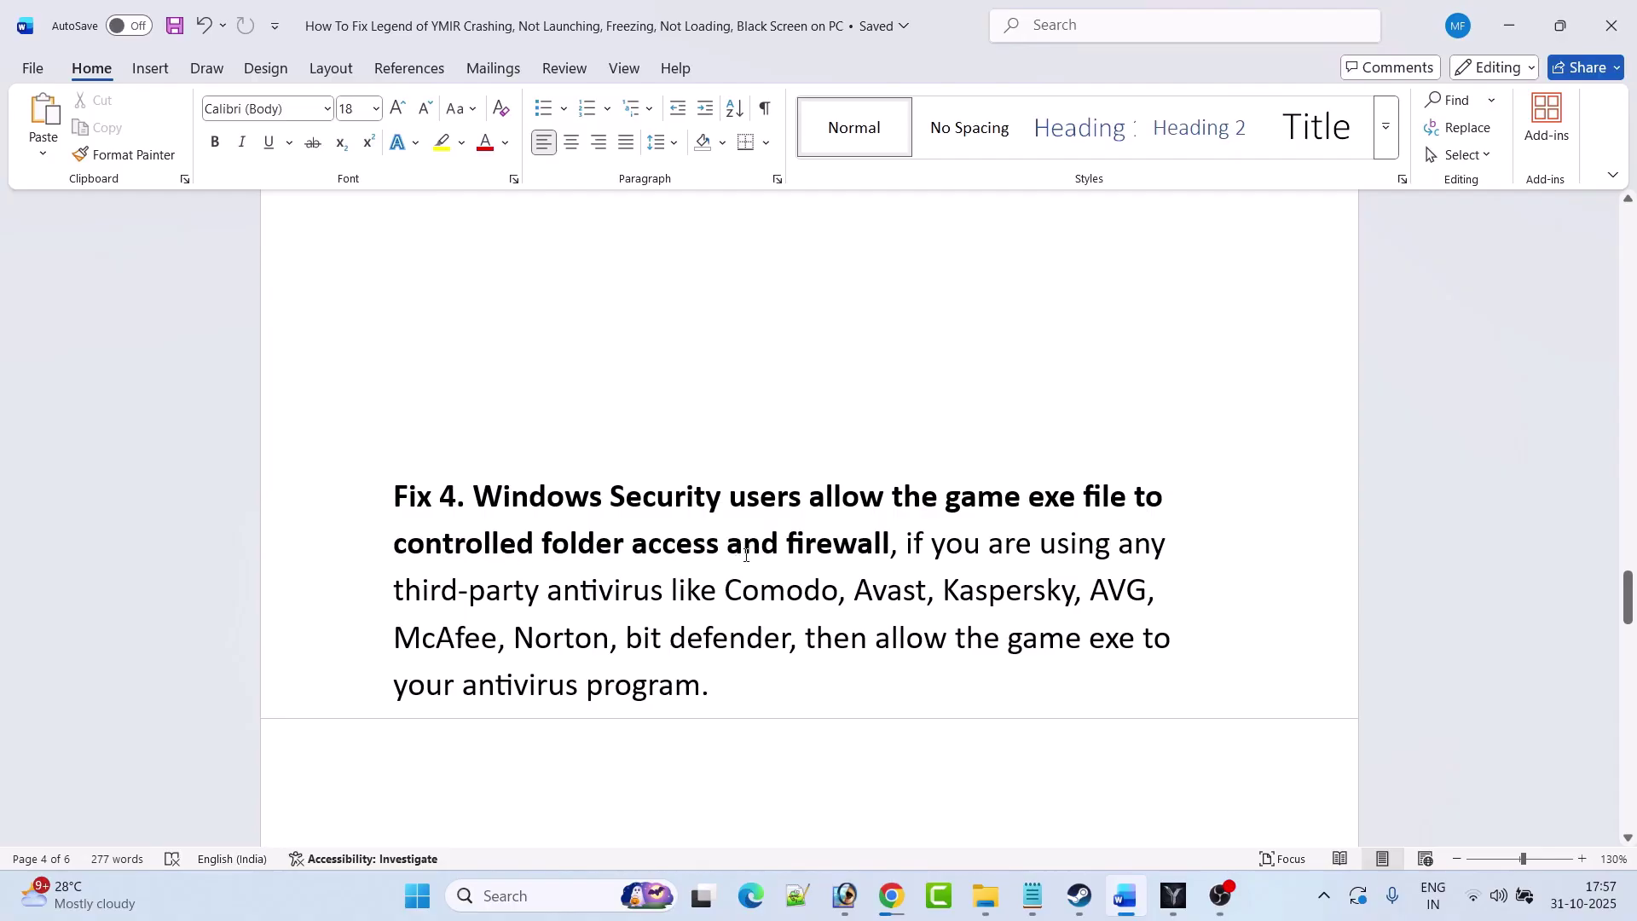
# - Launch Windows Security and go to Virus & threat protection > Ransomware protection > allowed apps list
pyautogui.click(495, 895)
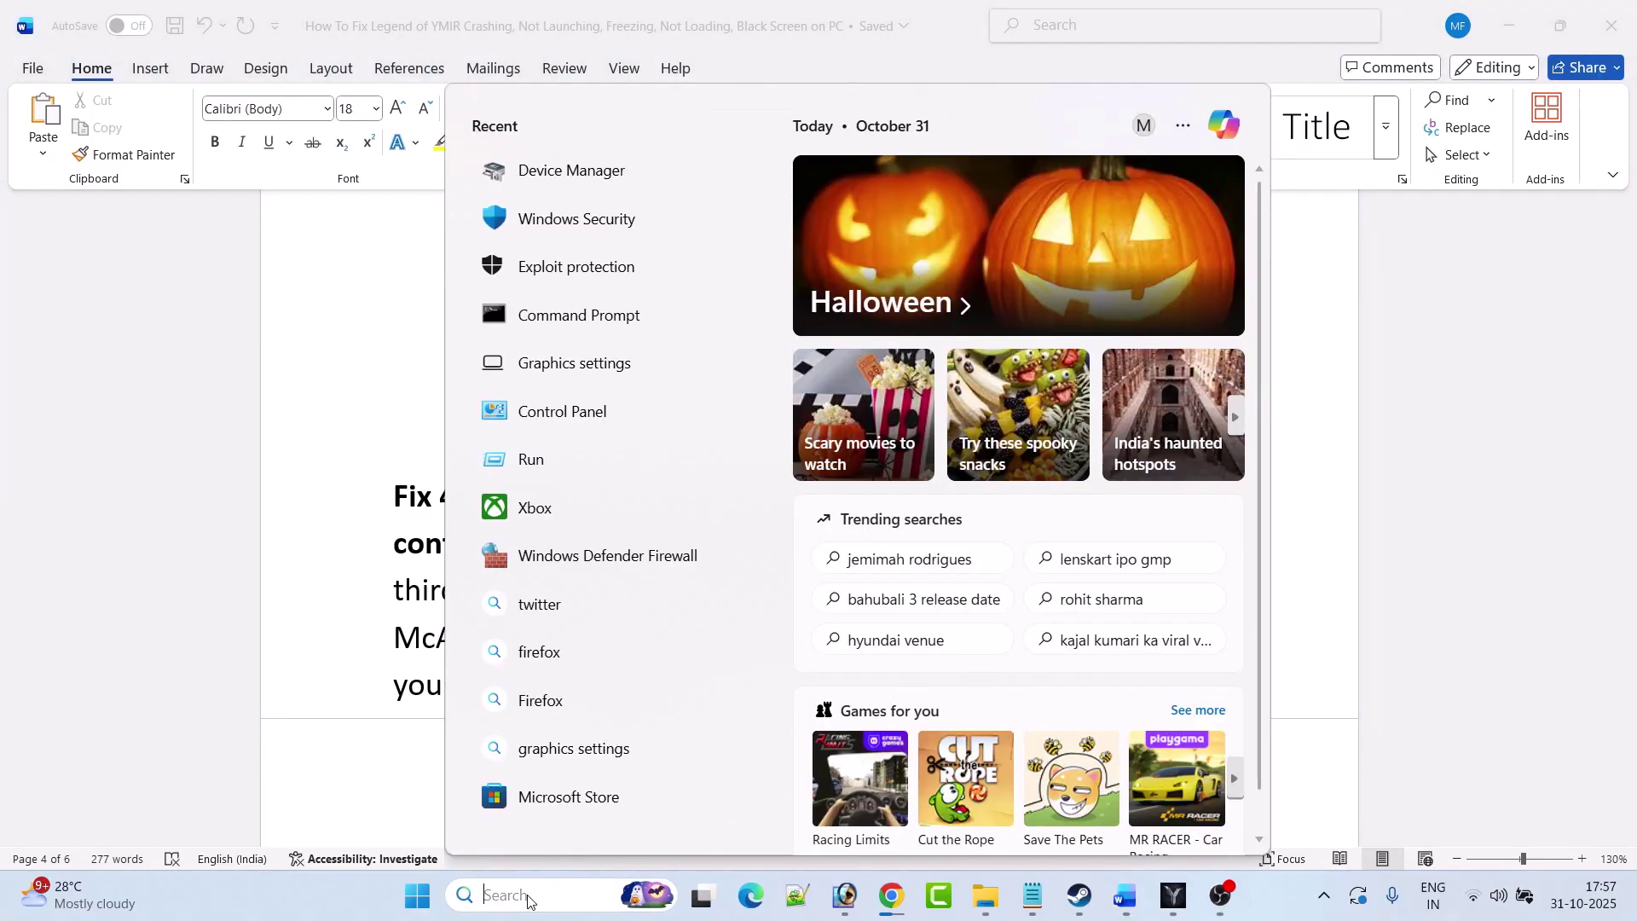
pyautogui.write('windio')
pyautogui.press('BackSpace')
pyautogui.press('BackSpace')
pyautogui.write('ows se')
pyautogui.click(985, 394)
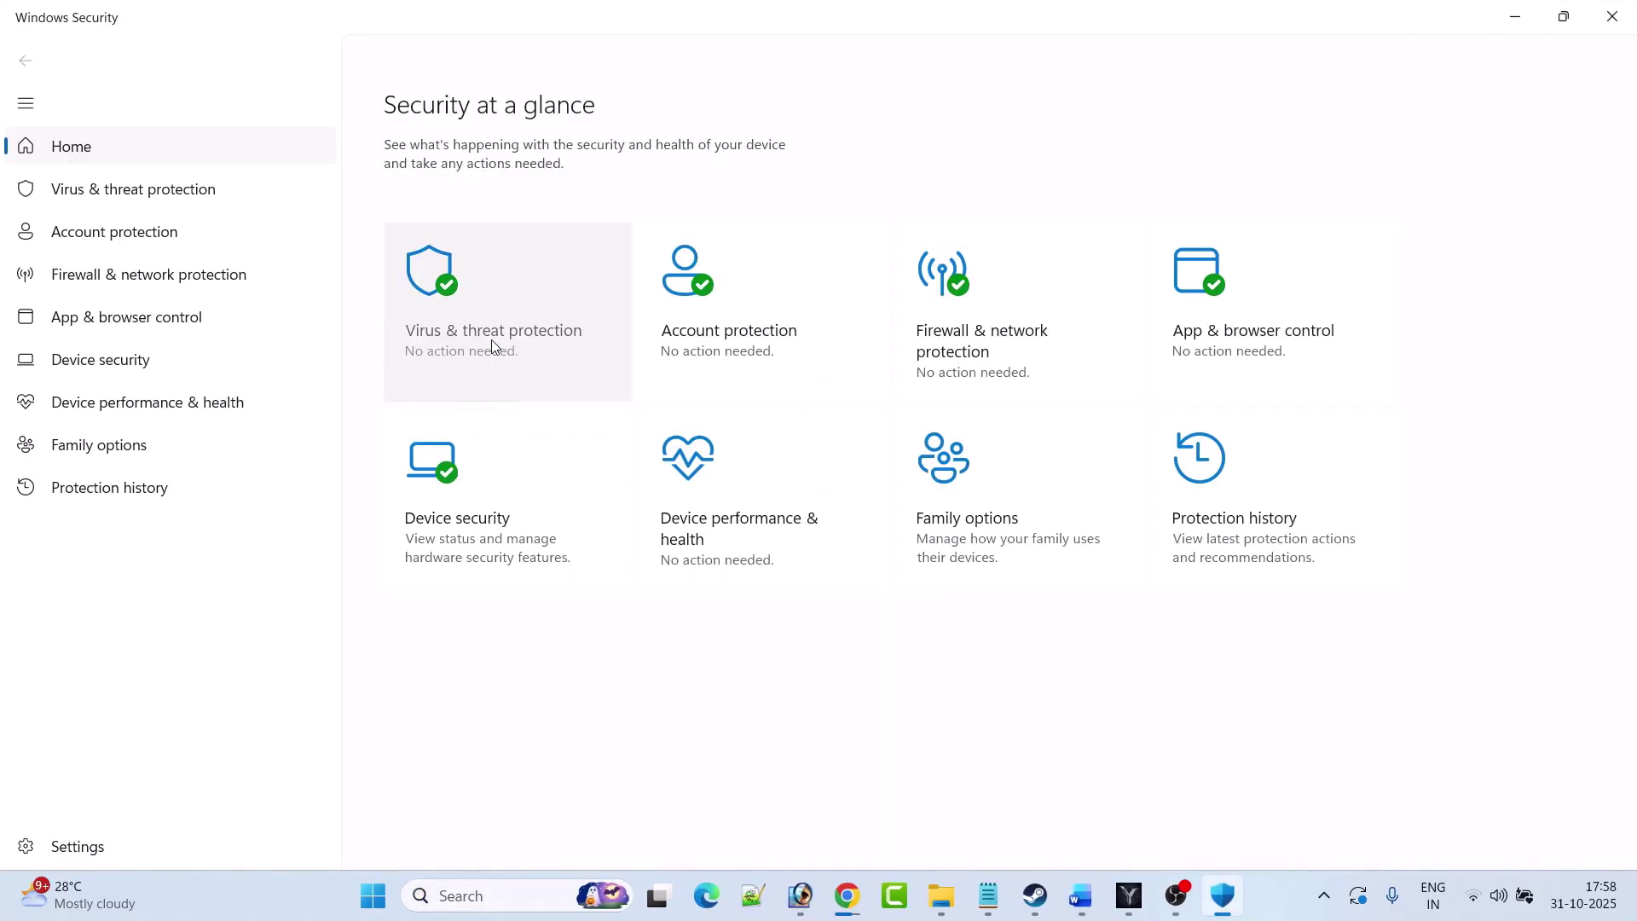
pyautogui.click(492, 344)
pyautogui.scroll(-3, 811, 548)
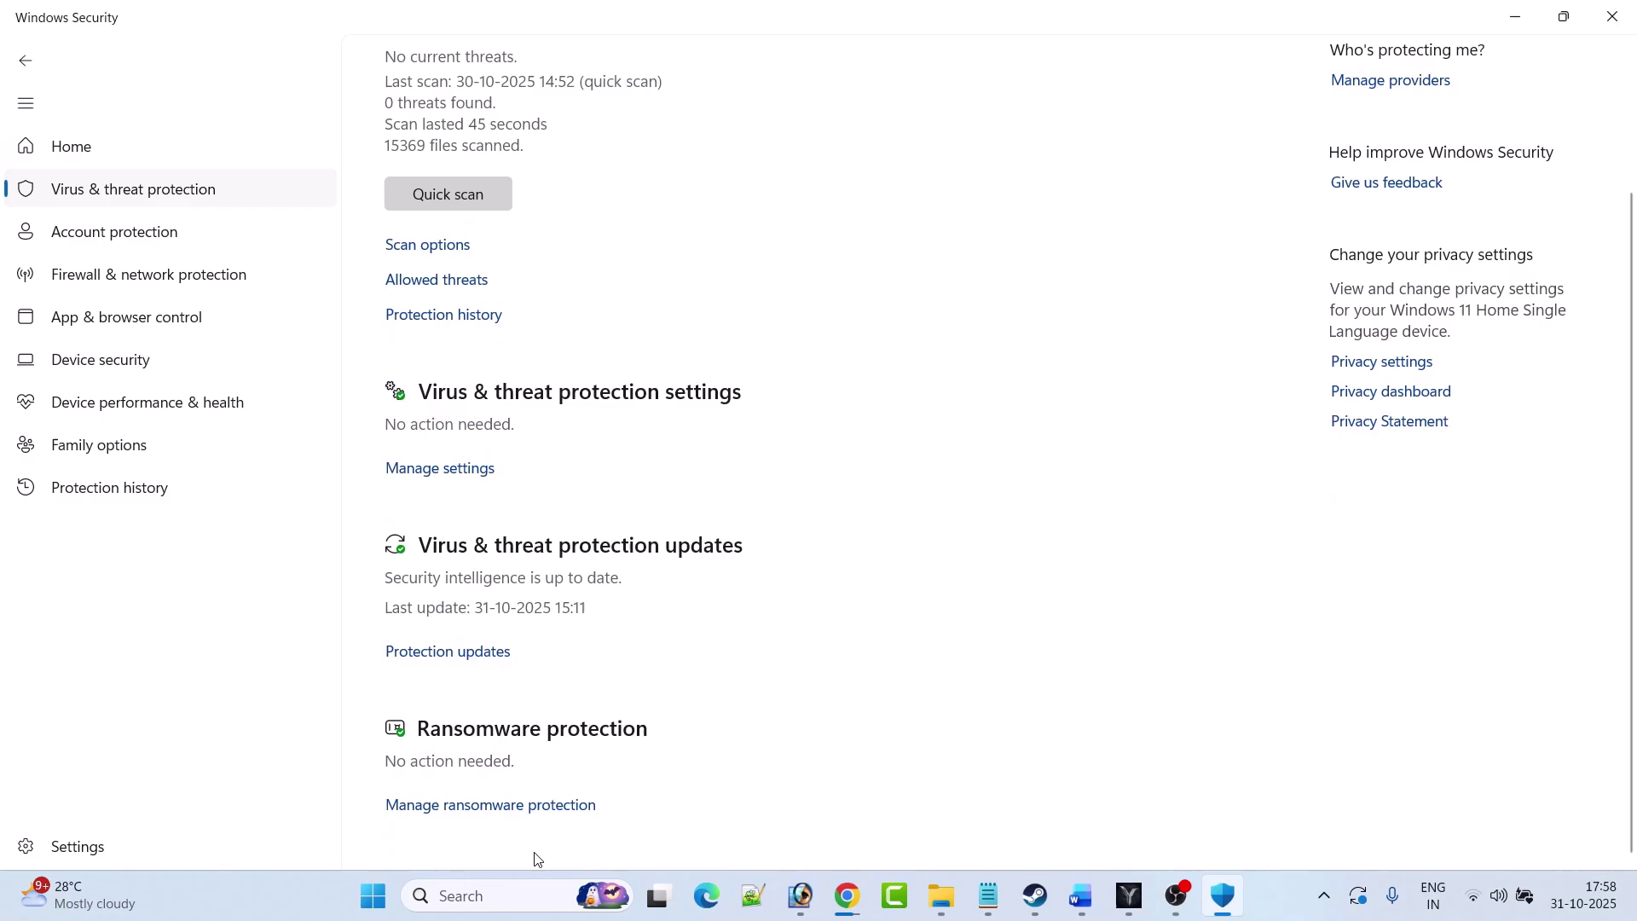
pyautogui.click(517, 807)
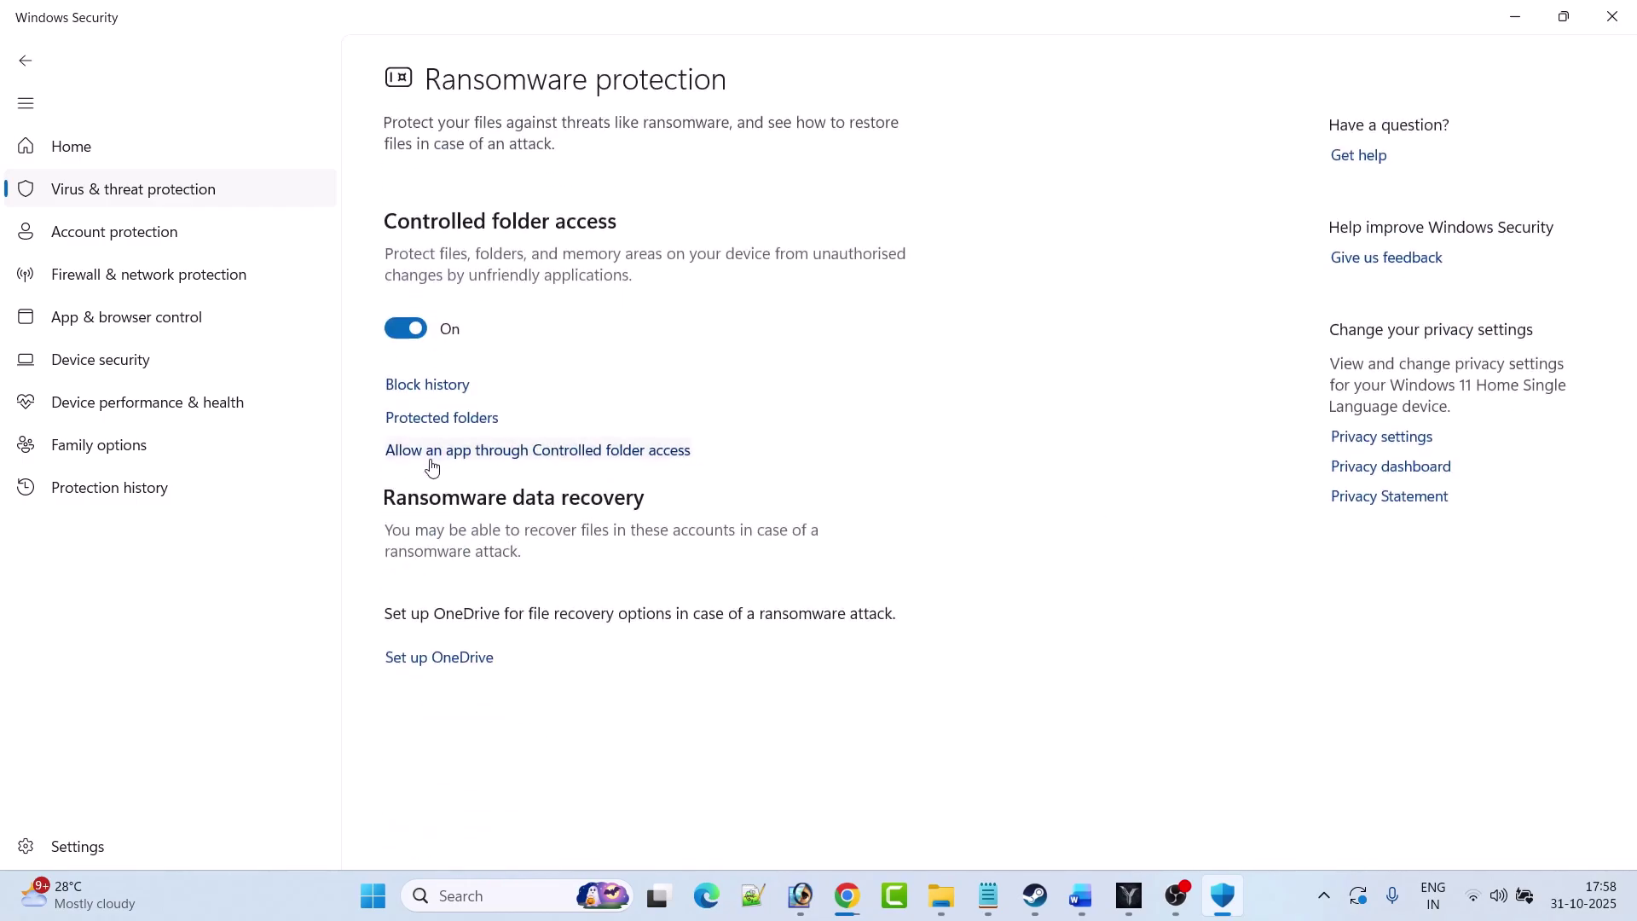
pyautogui.click(601, 460)
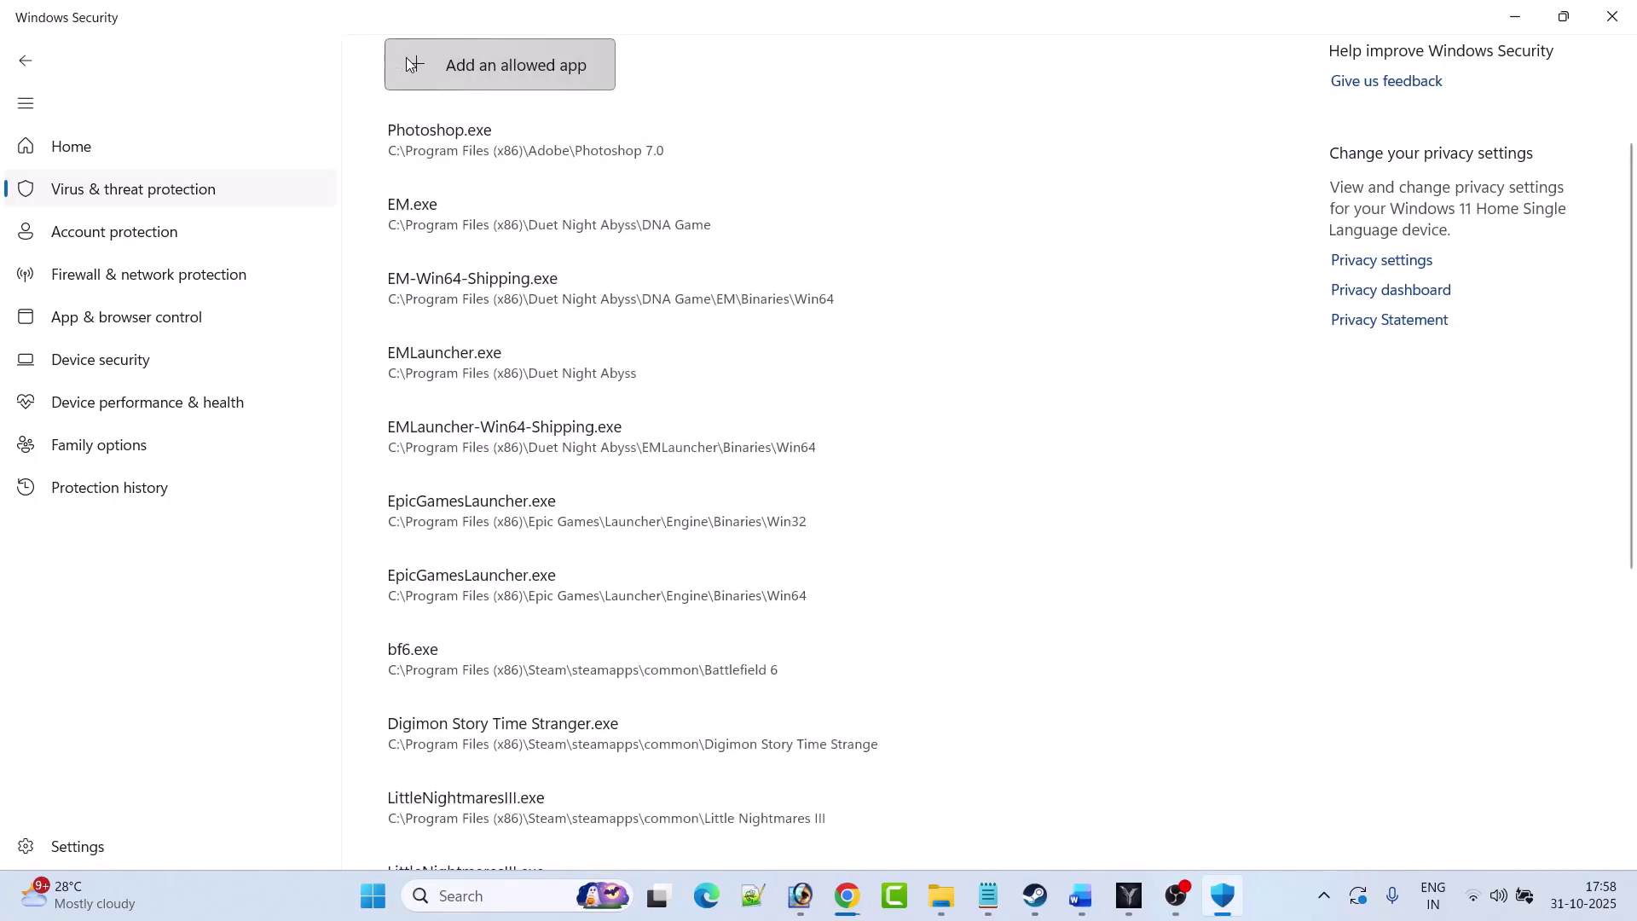
# - Allow LegendOfYmirGLauncher from C:\Wemade\LegendOfYmirG\launcher through Controlled folder access
pyautogui.click(431, 69)
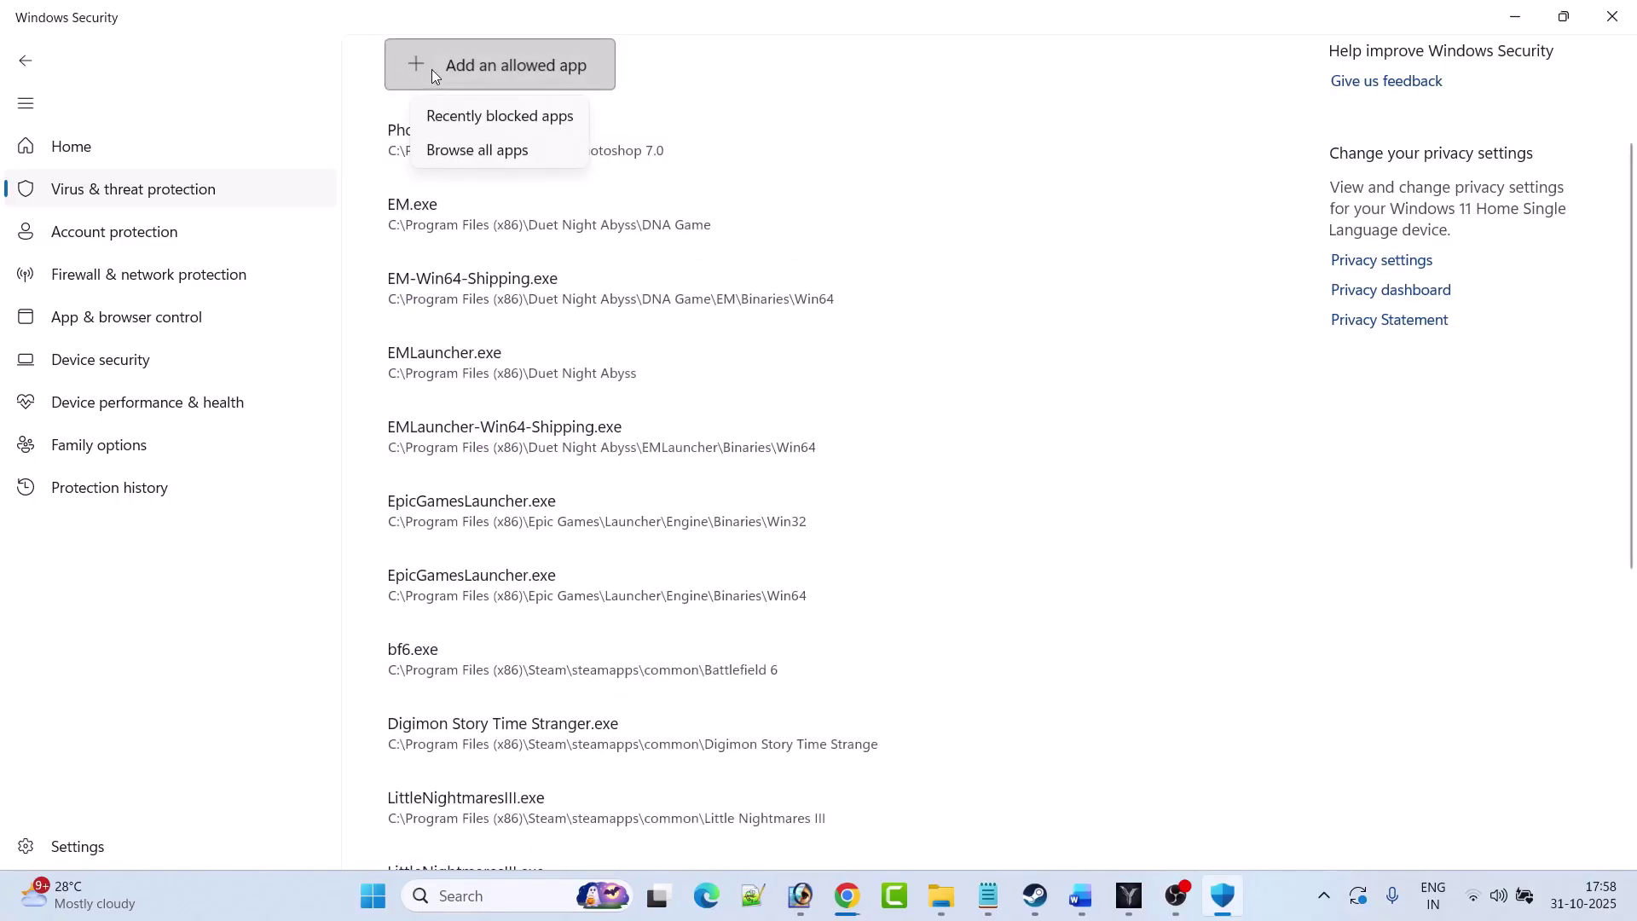
pyautogui.click(475, 150)
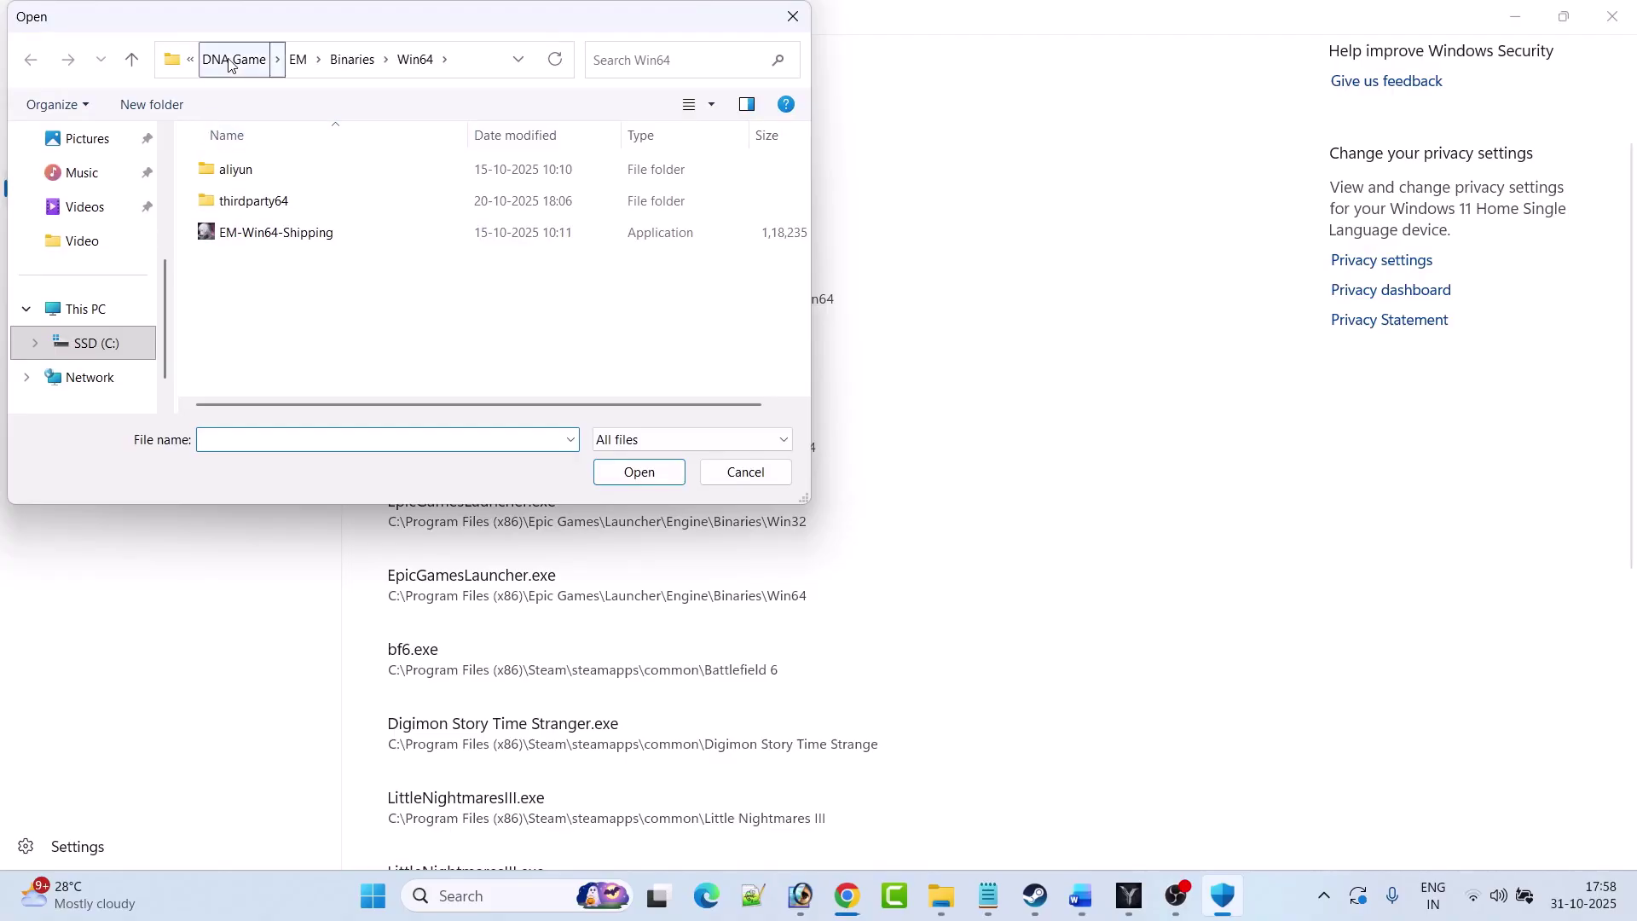
pyautogui.click(232, 62)
pyautogui.click(243, 68)
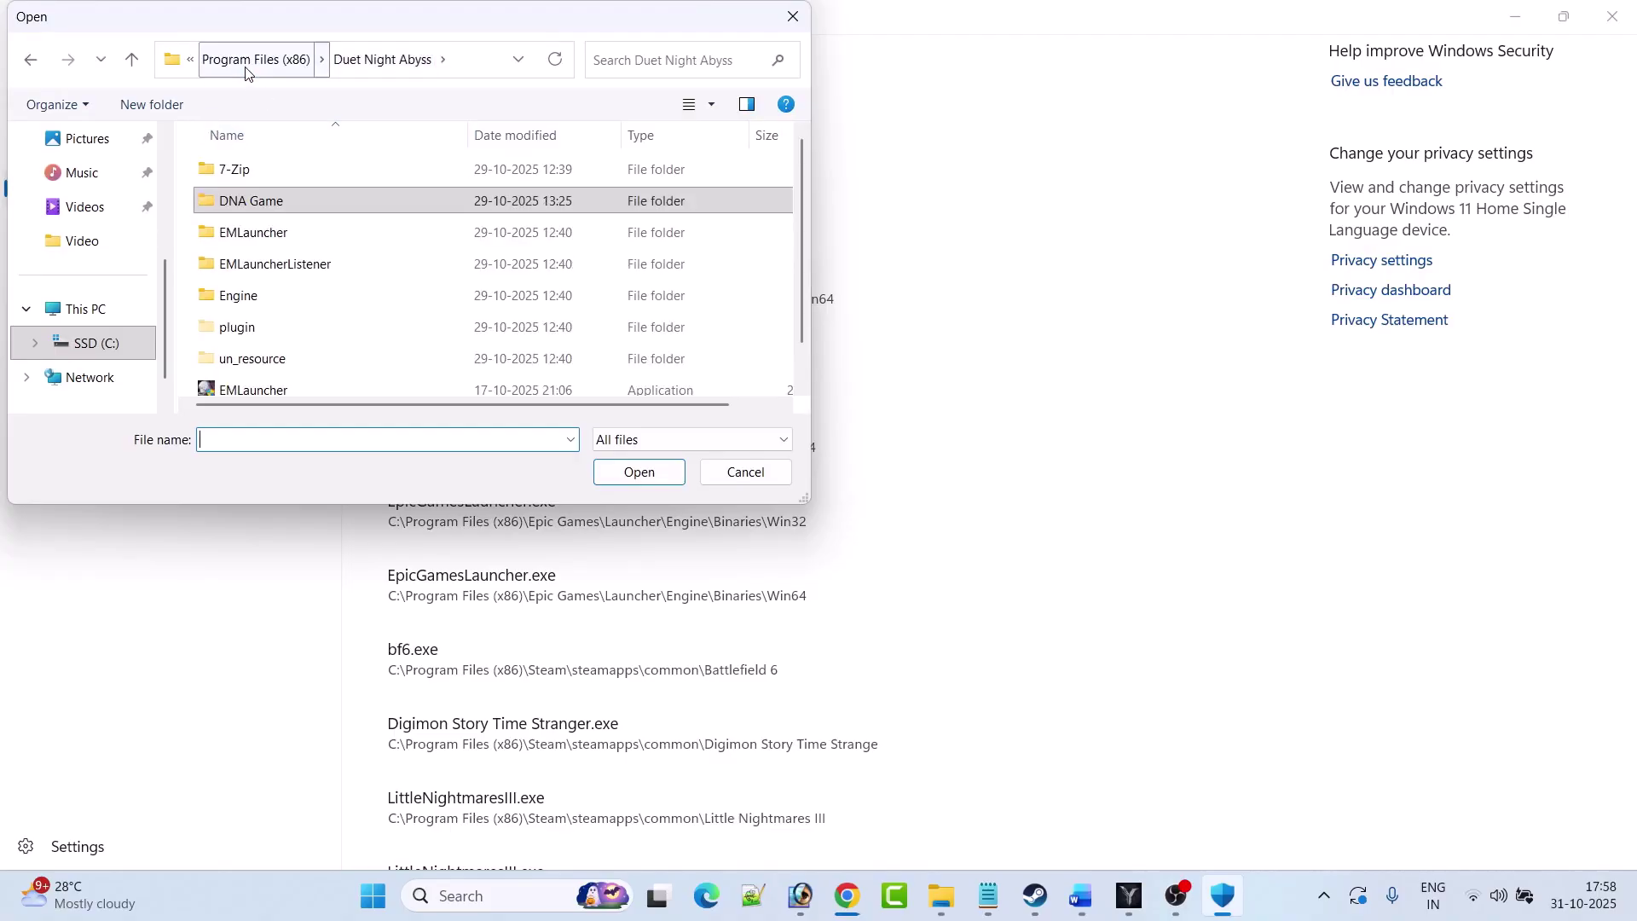
pyautogui.click(220, 62)
pyautogui.click(220, 59)
pyautogui.doubleClick(293, 198)
pyautogui.scroll(-5, 324, 273)
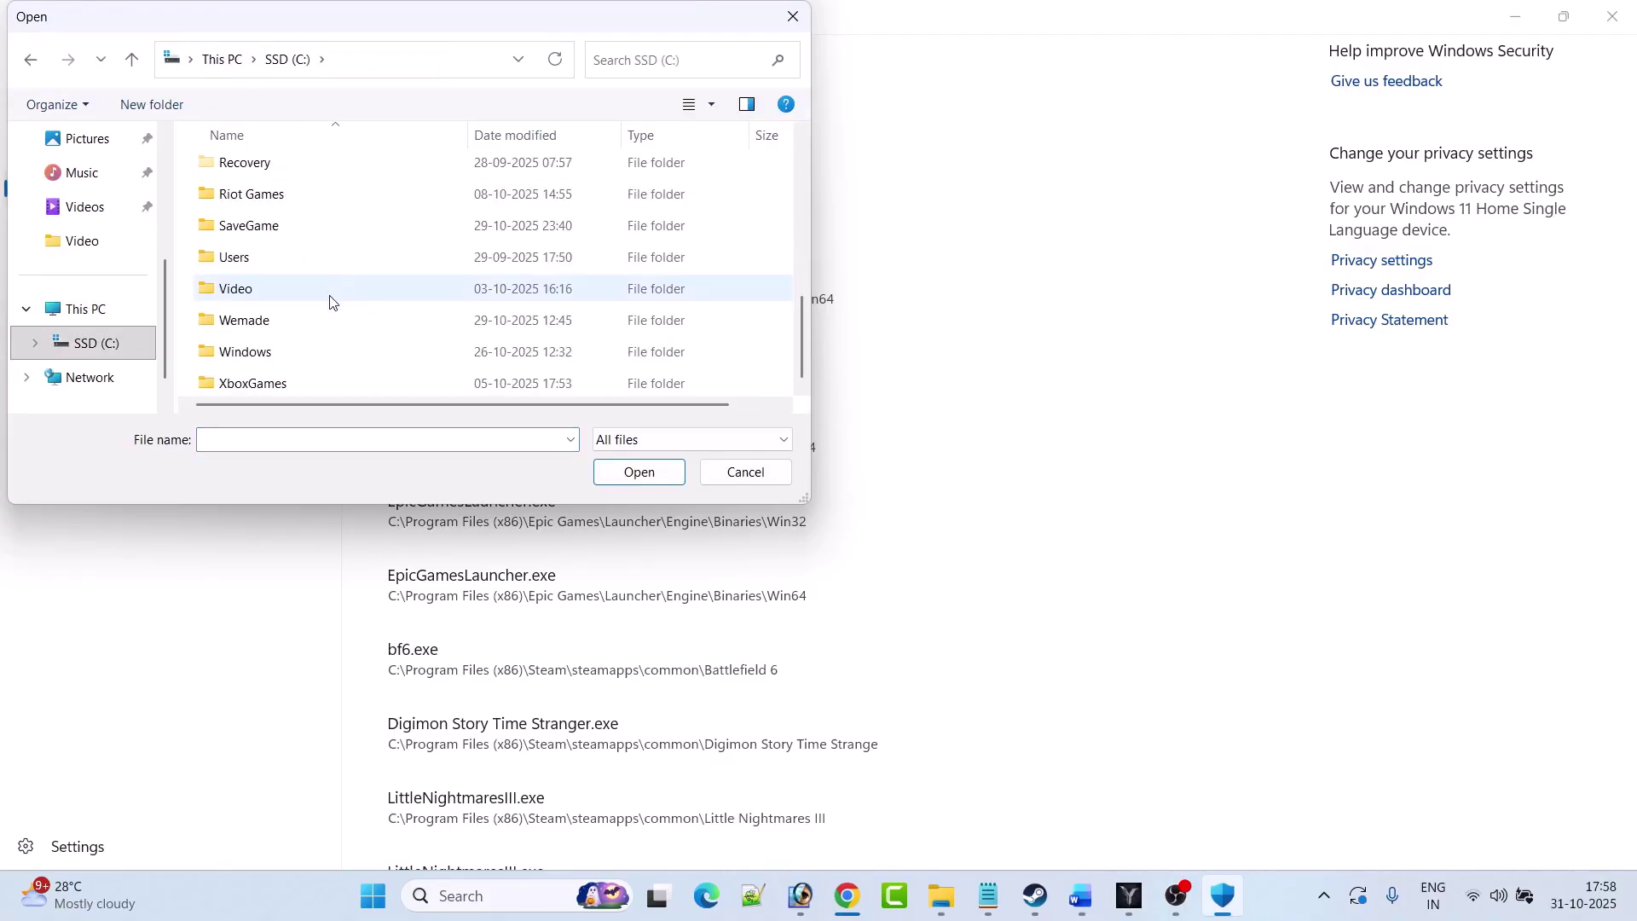
pyautogui.doubleClick(271, 329)
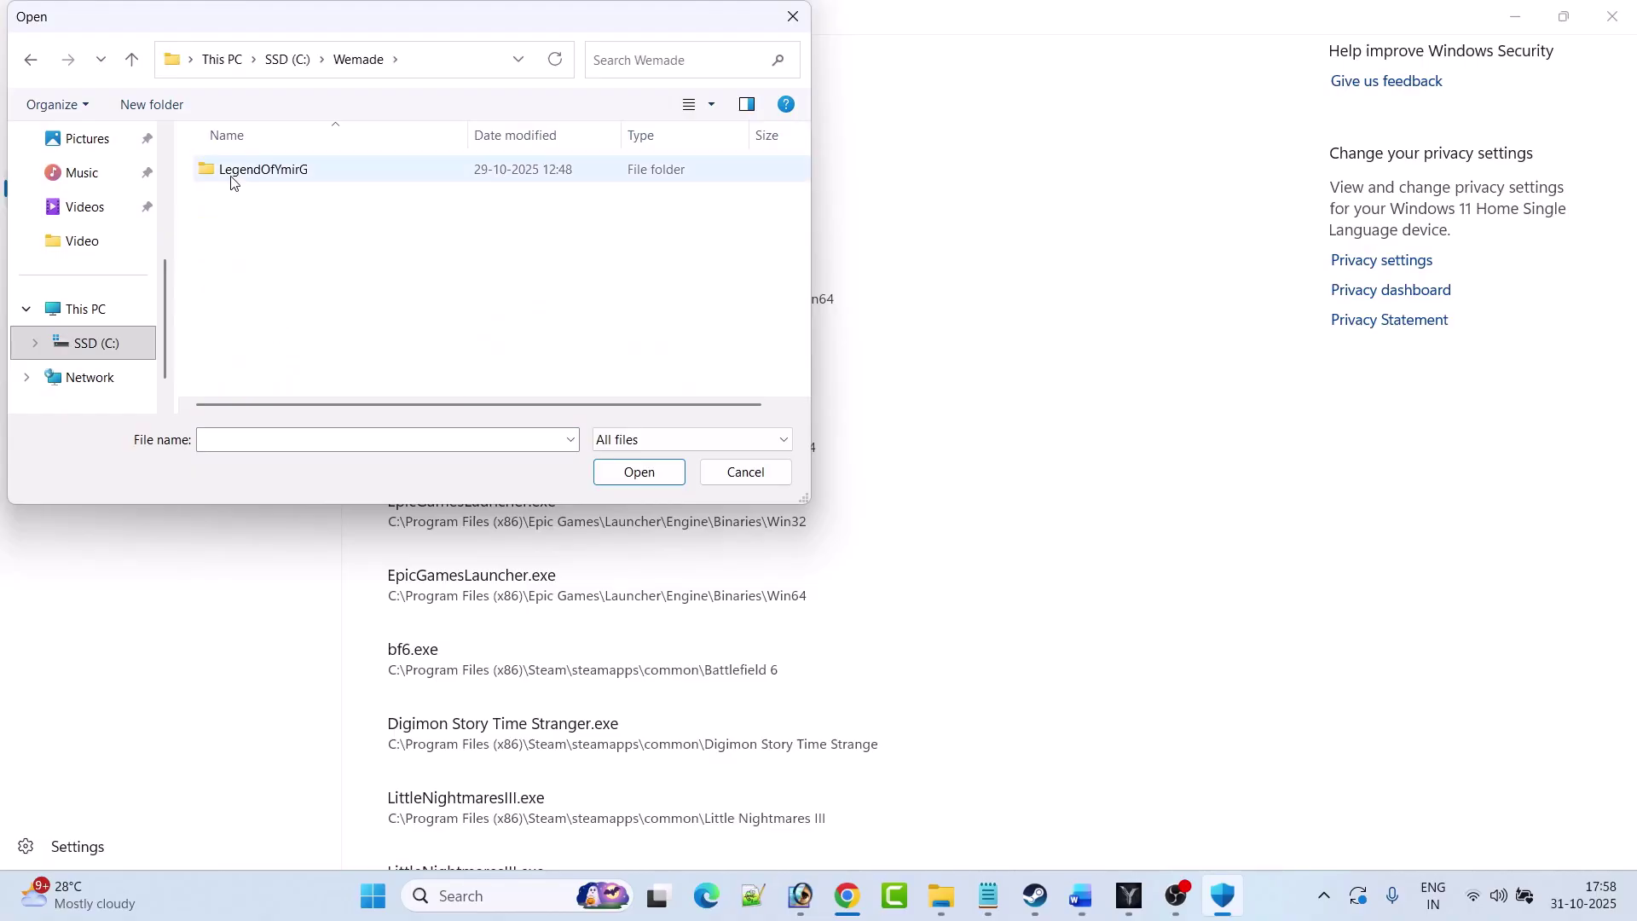
pyautogui.doubleClick(286, 171)
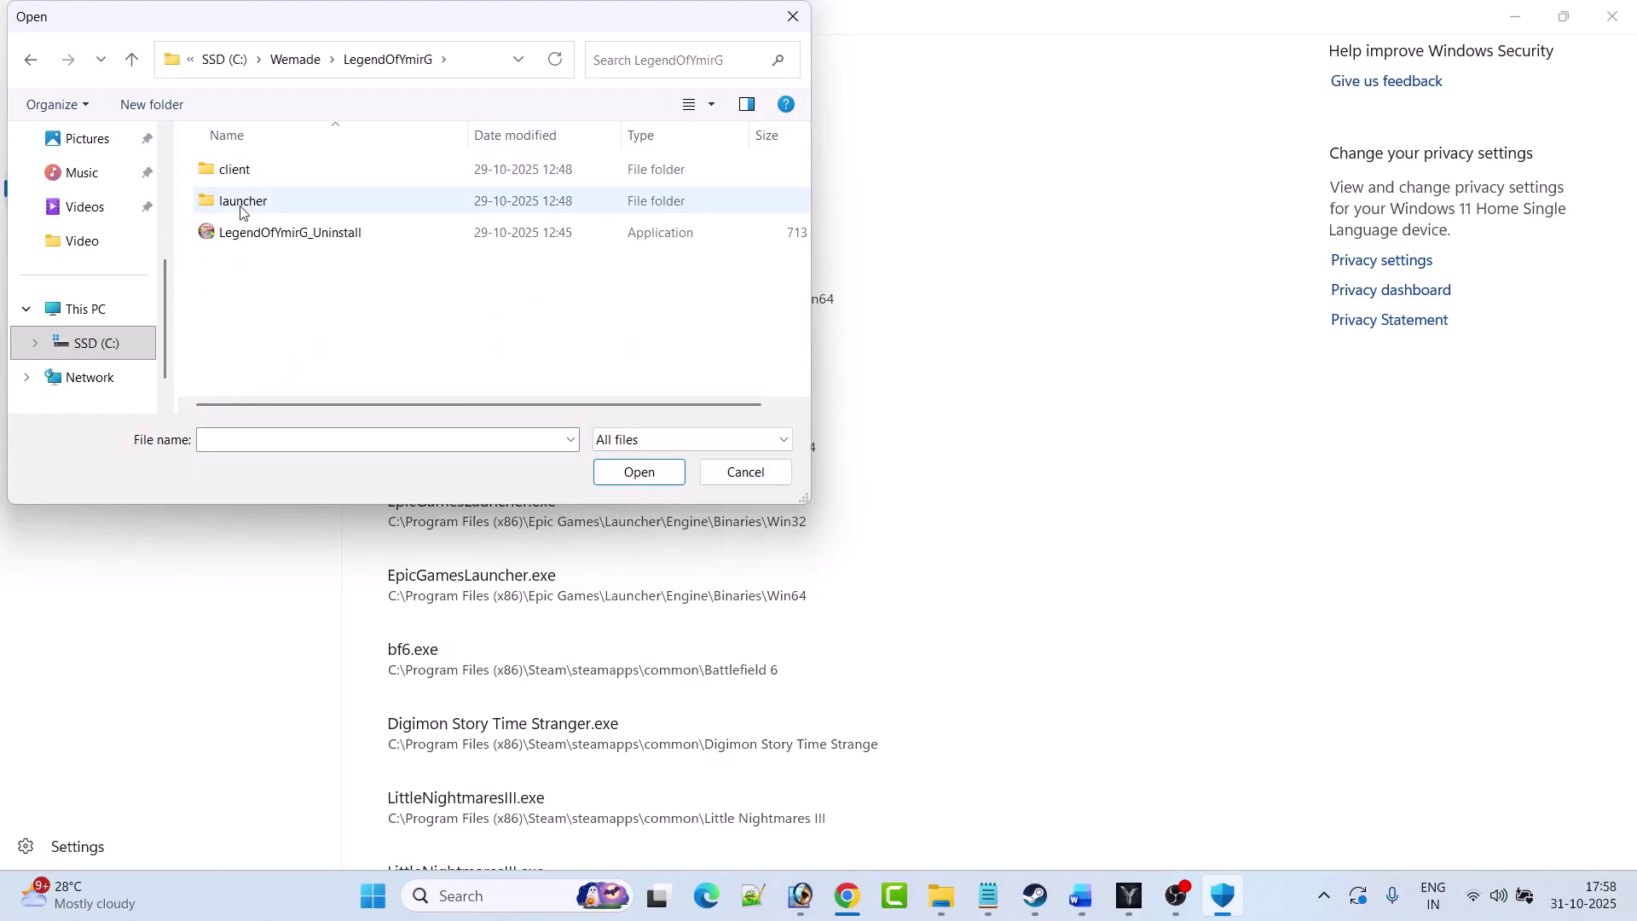
pyautogui.click(267, 208)
pyautogui.doubleClick(267, 208)
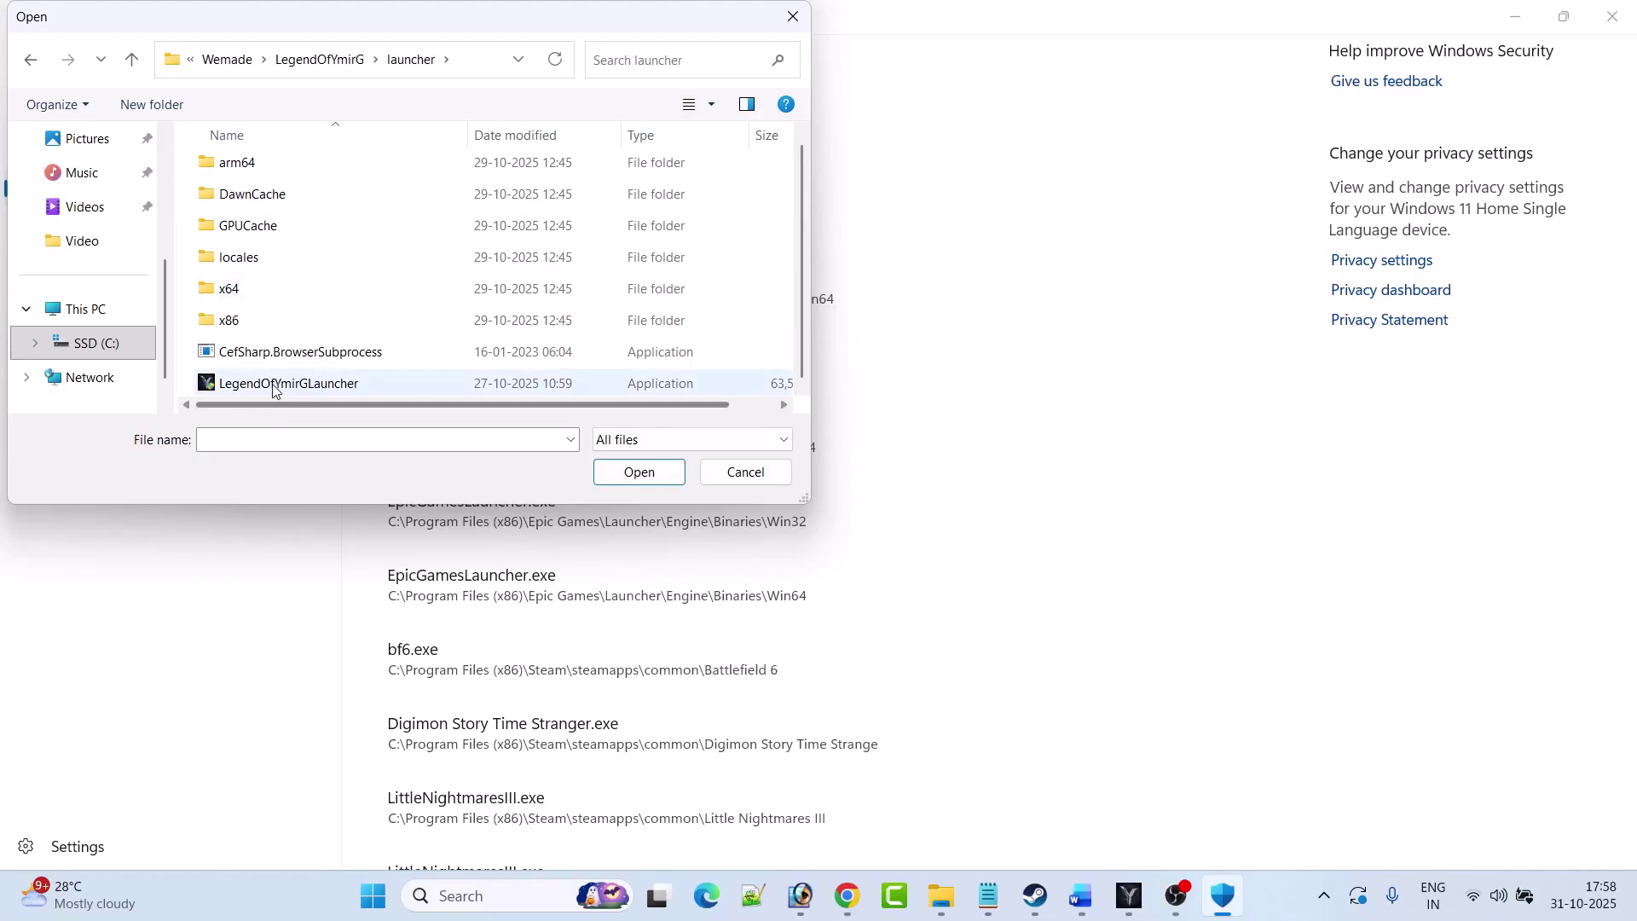
pyautogui.click(332, 393)
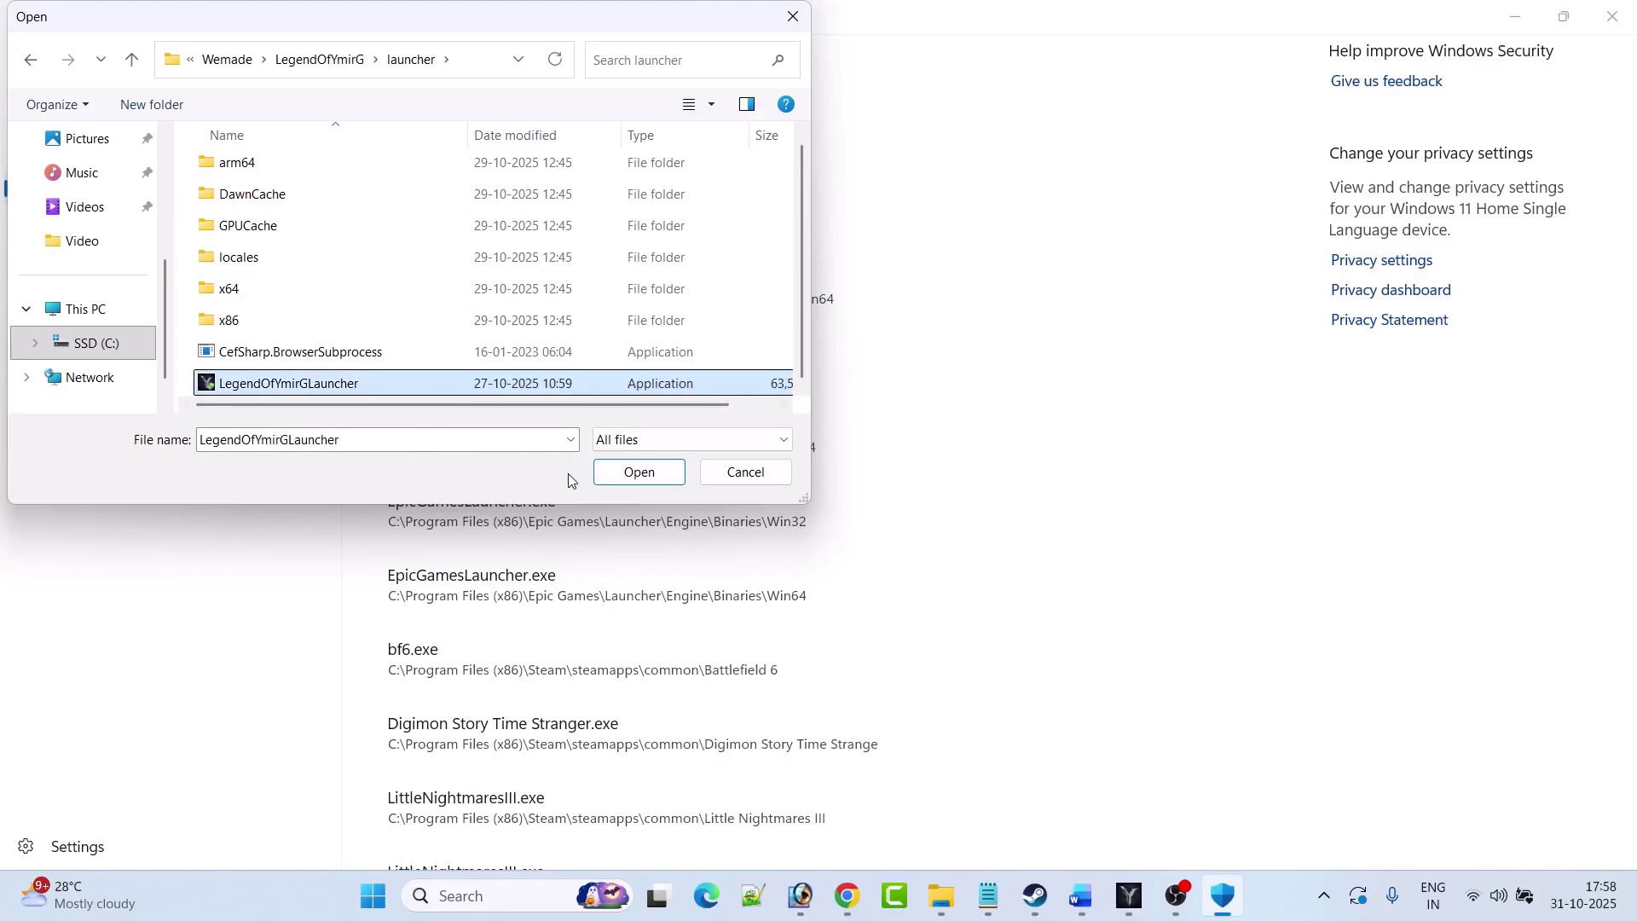
pyautogui.click(640, 472)
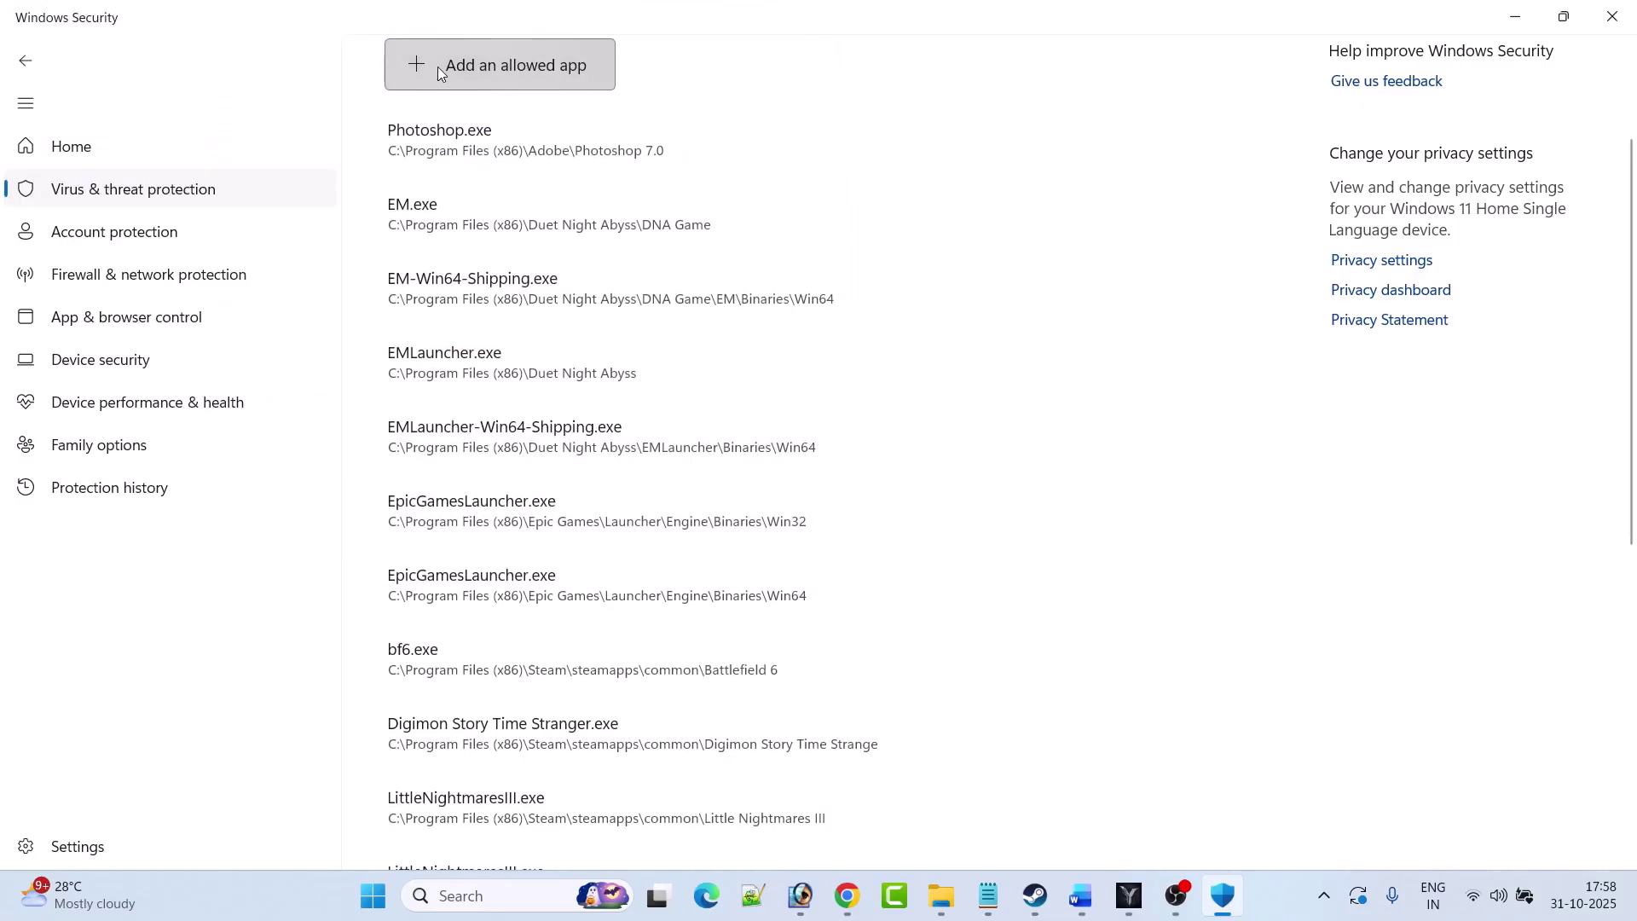
# - Allow the YmirGL application from the client folder through Controlled folder access
pyautogui.click(450, 68)
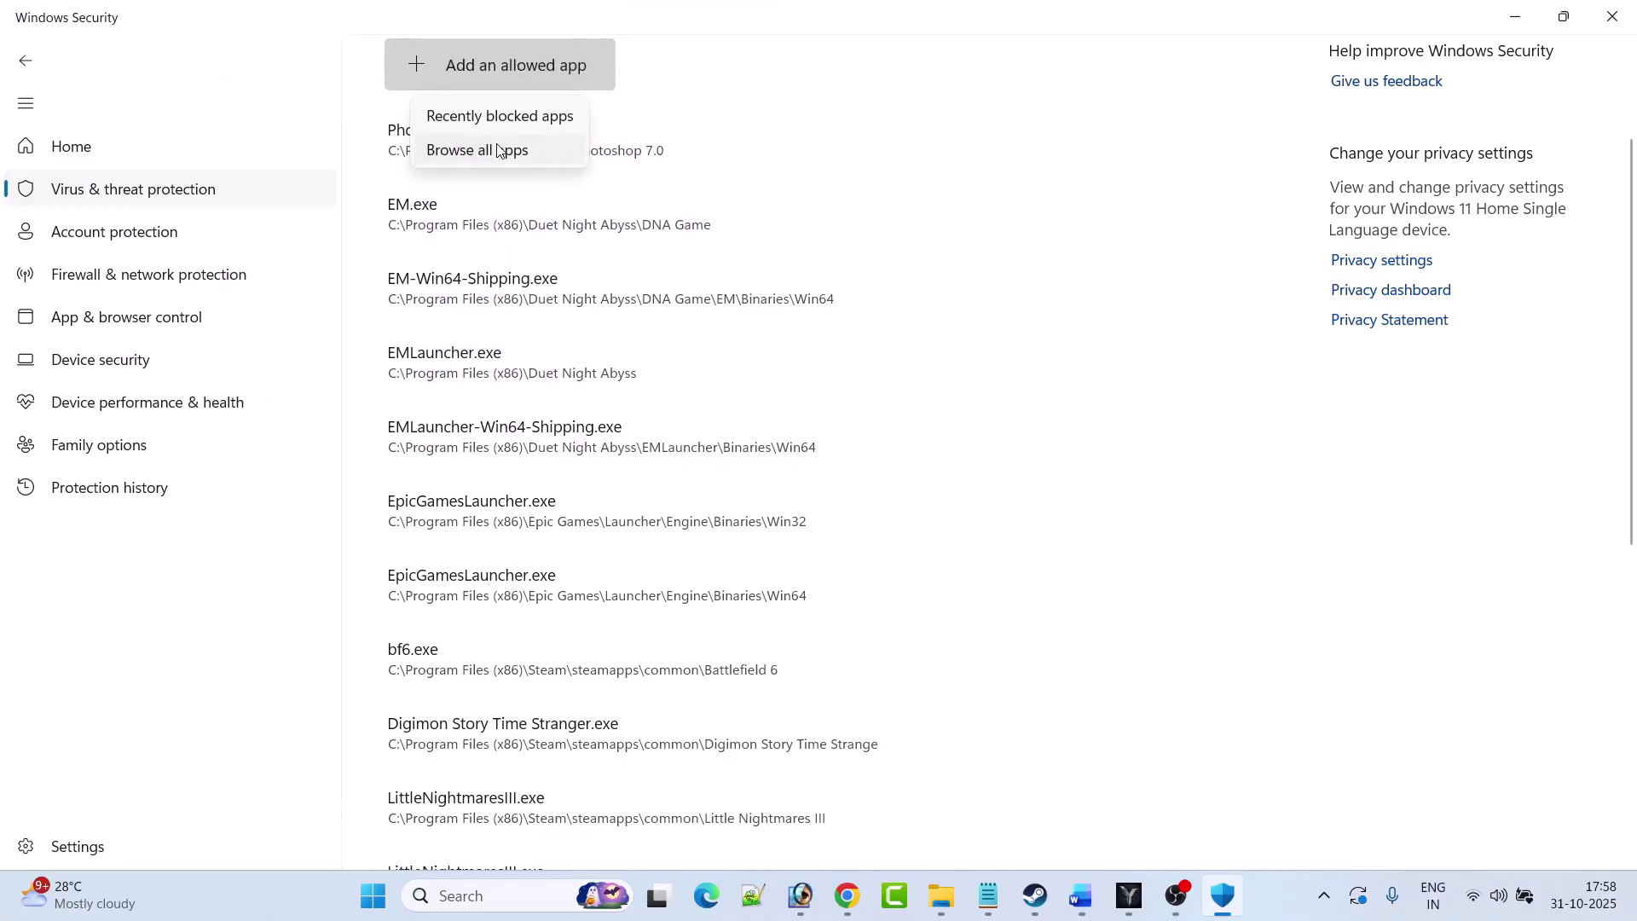
pyautogui.click(499, 150)
pyautogui.click(132, 58)
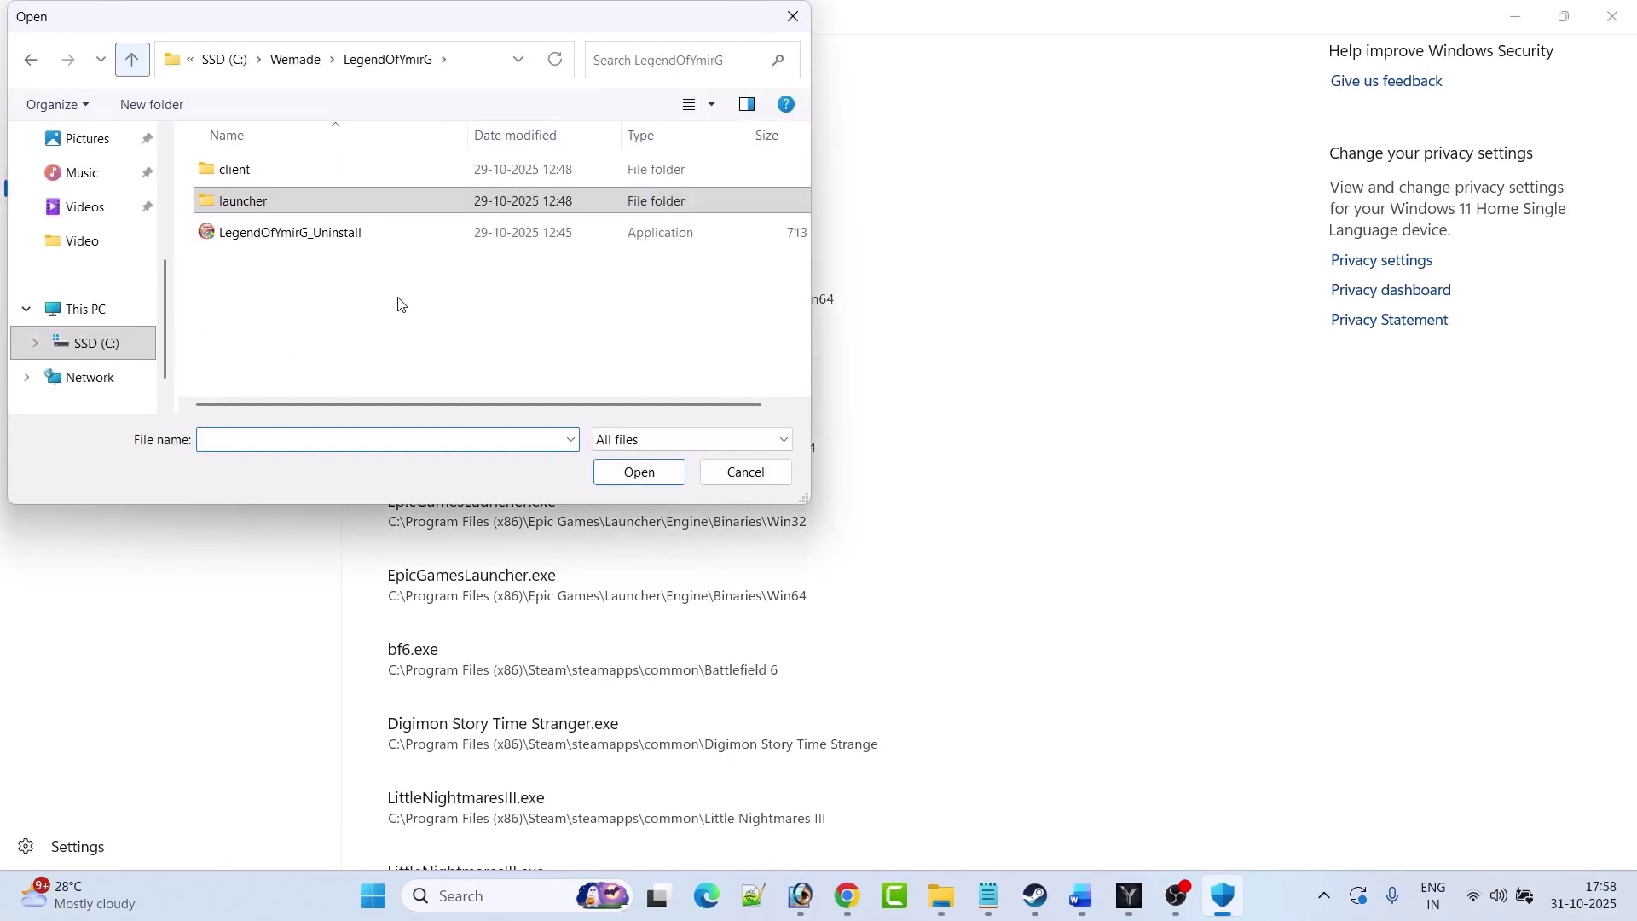
pyautogui.doubleClick(267, 176)
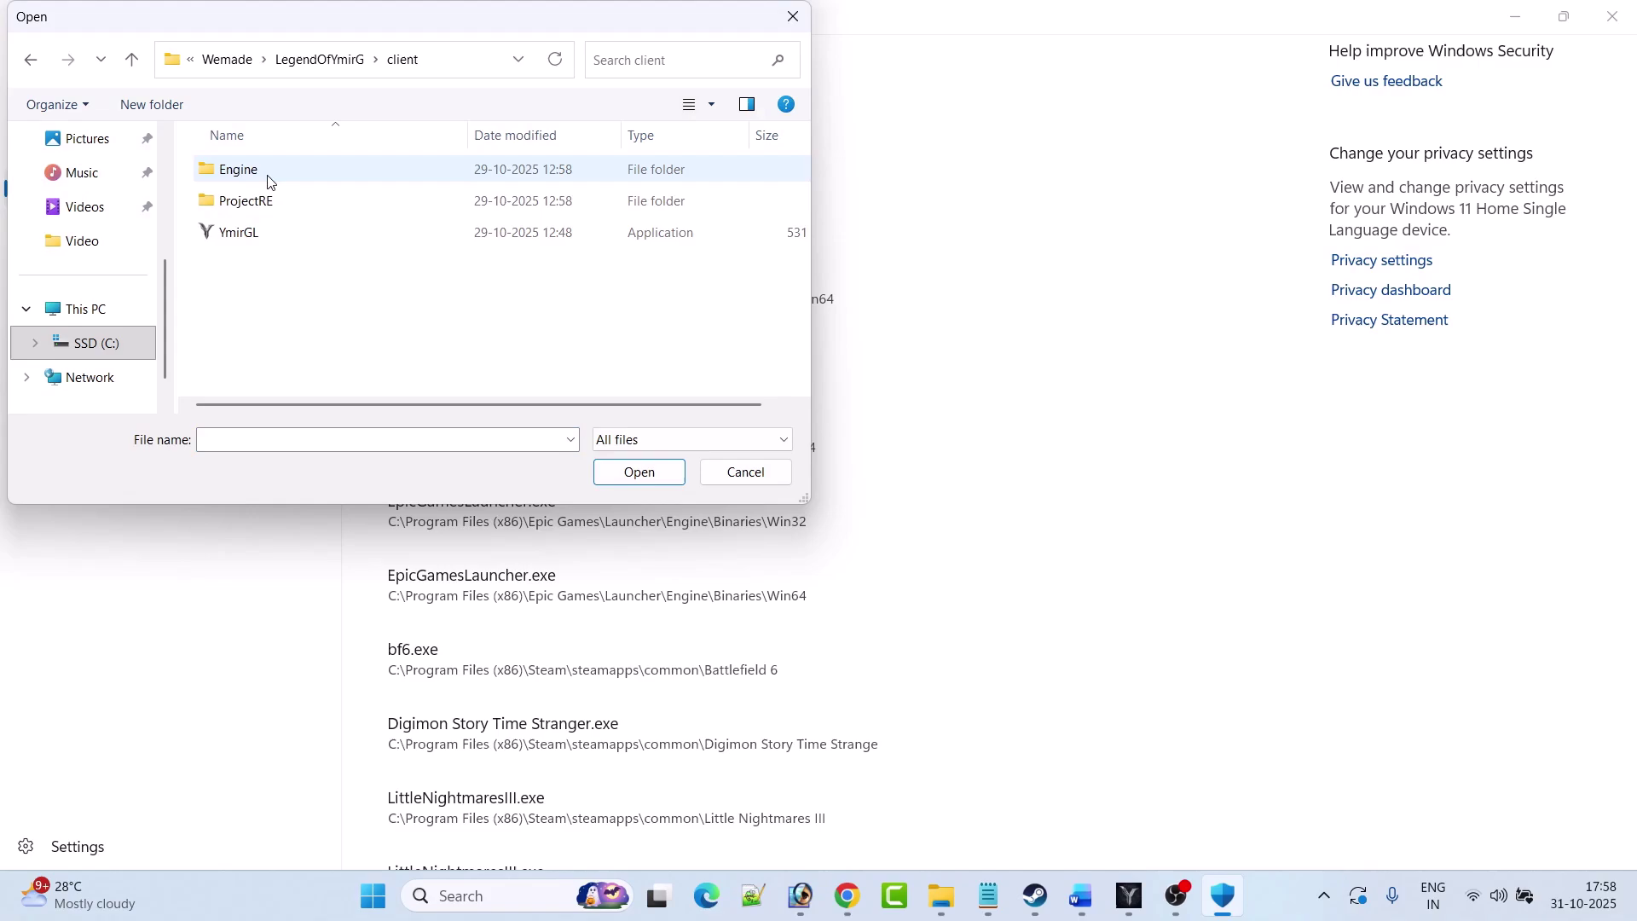
pyautogui.click(258, 245)
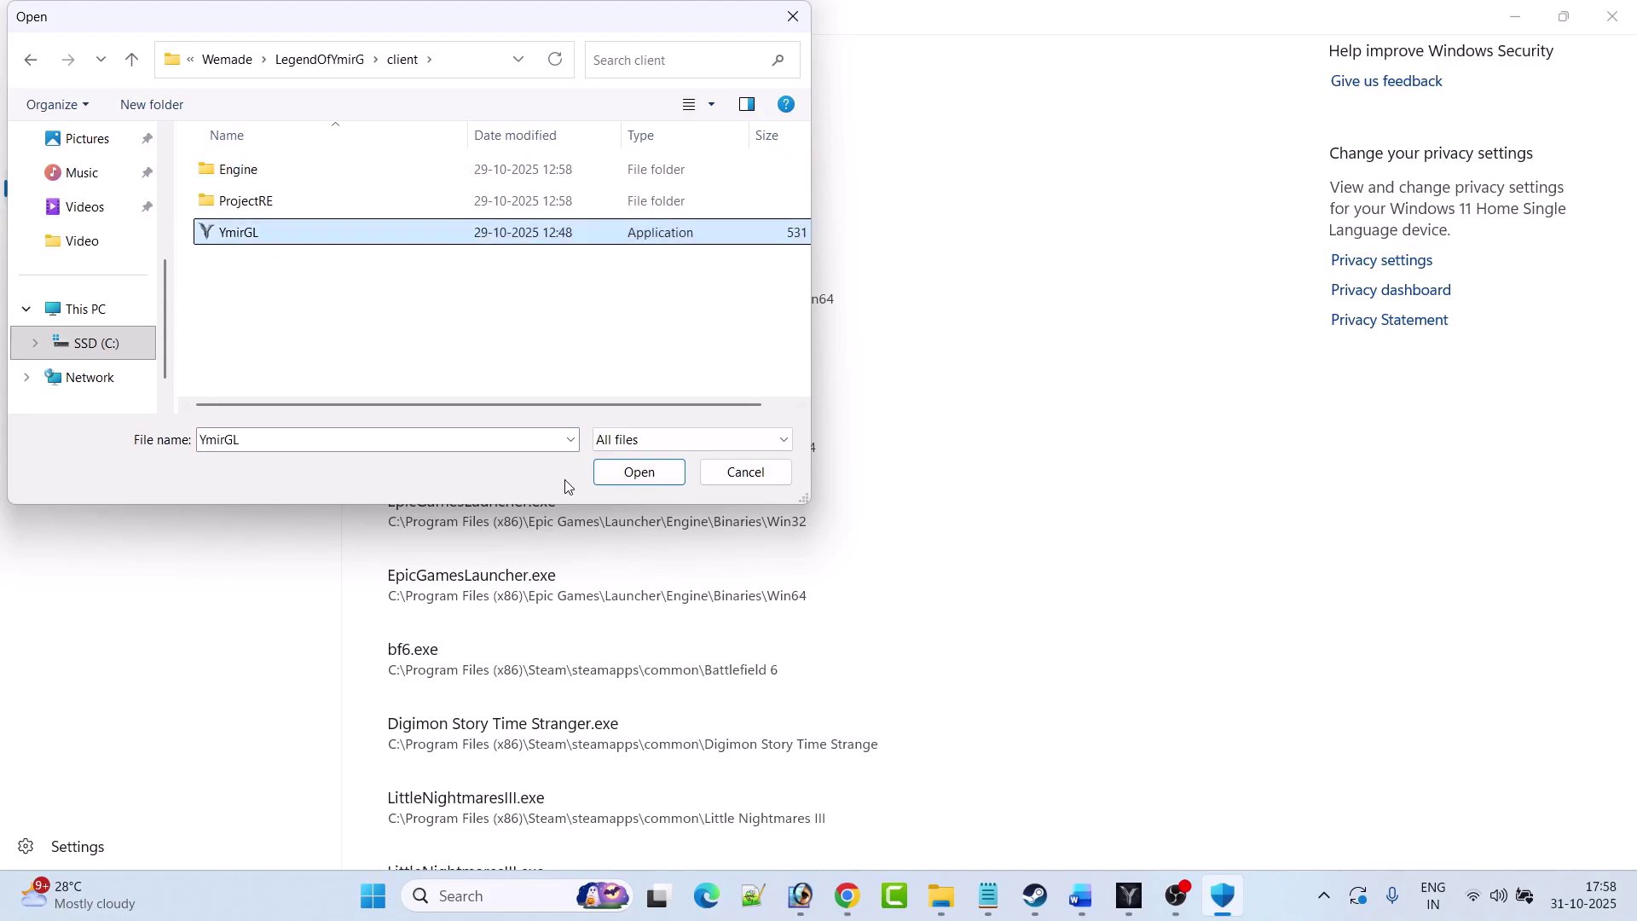
pyautogui.click(640, 472)
# - Allow YmirGL-Win64-Shipping from ProjectRE\Binaries\Win64 through Controlled folder access
pyautogui.click(427, 59)
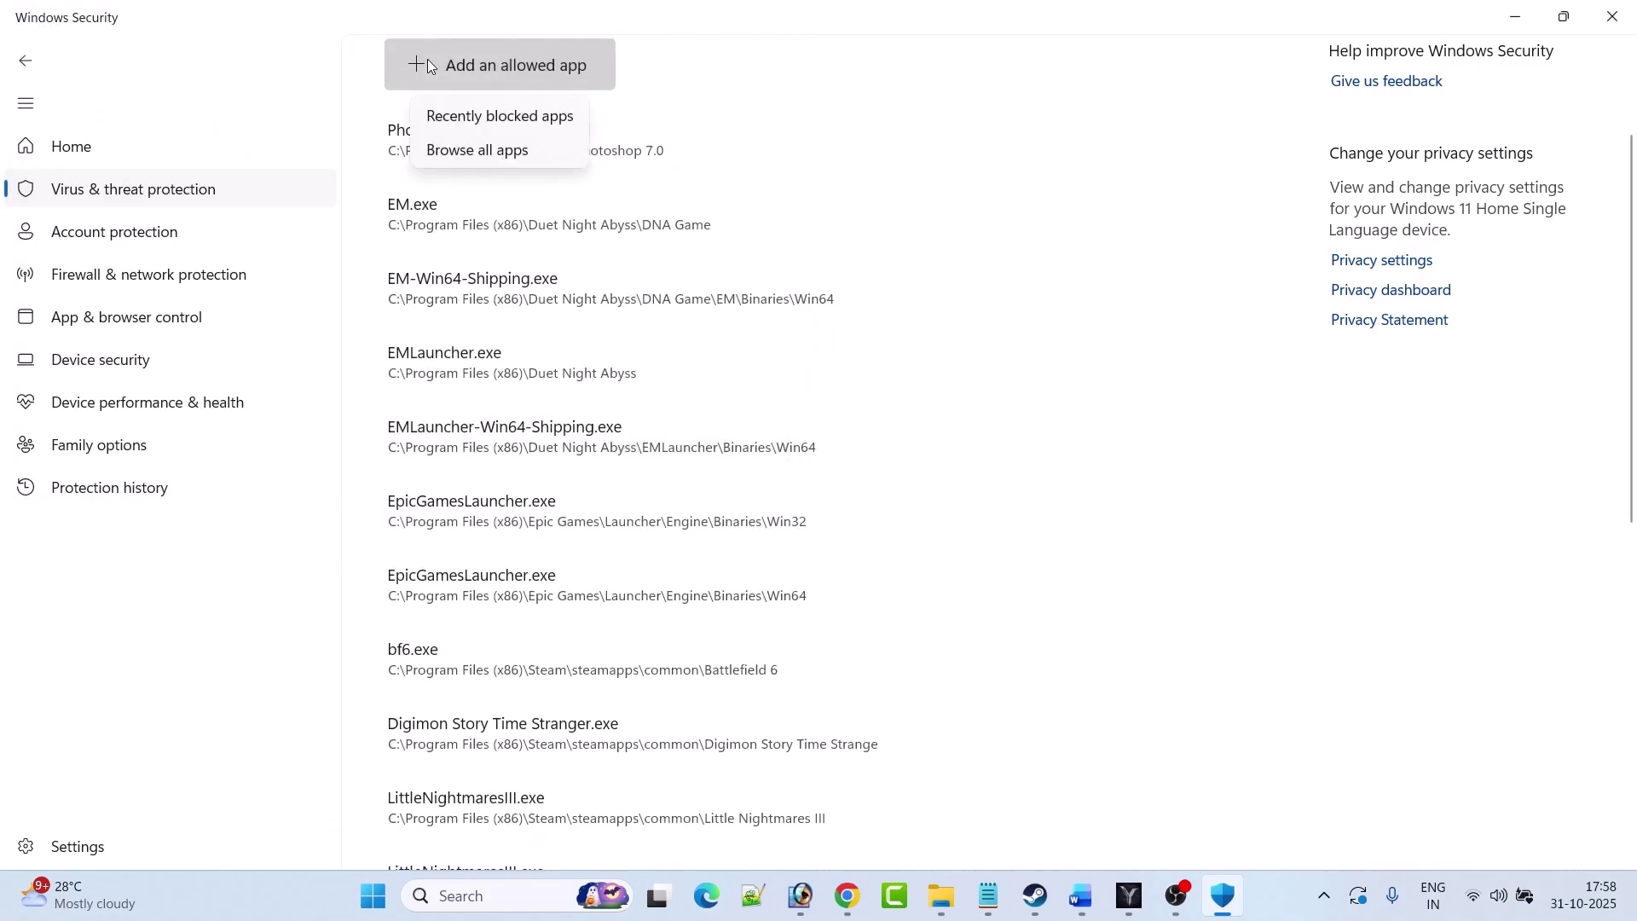
pyautogui.click(480, 150)
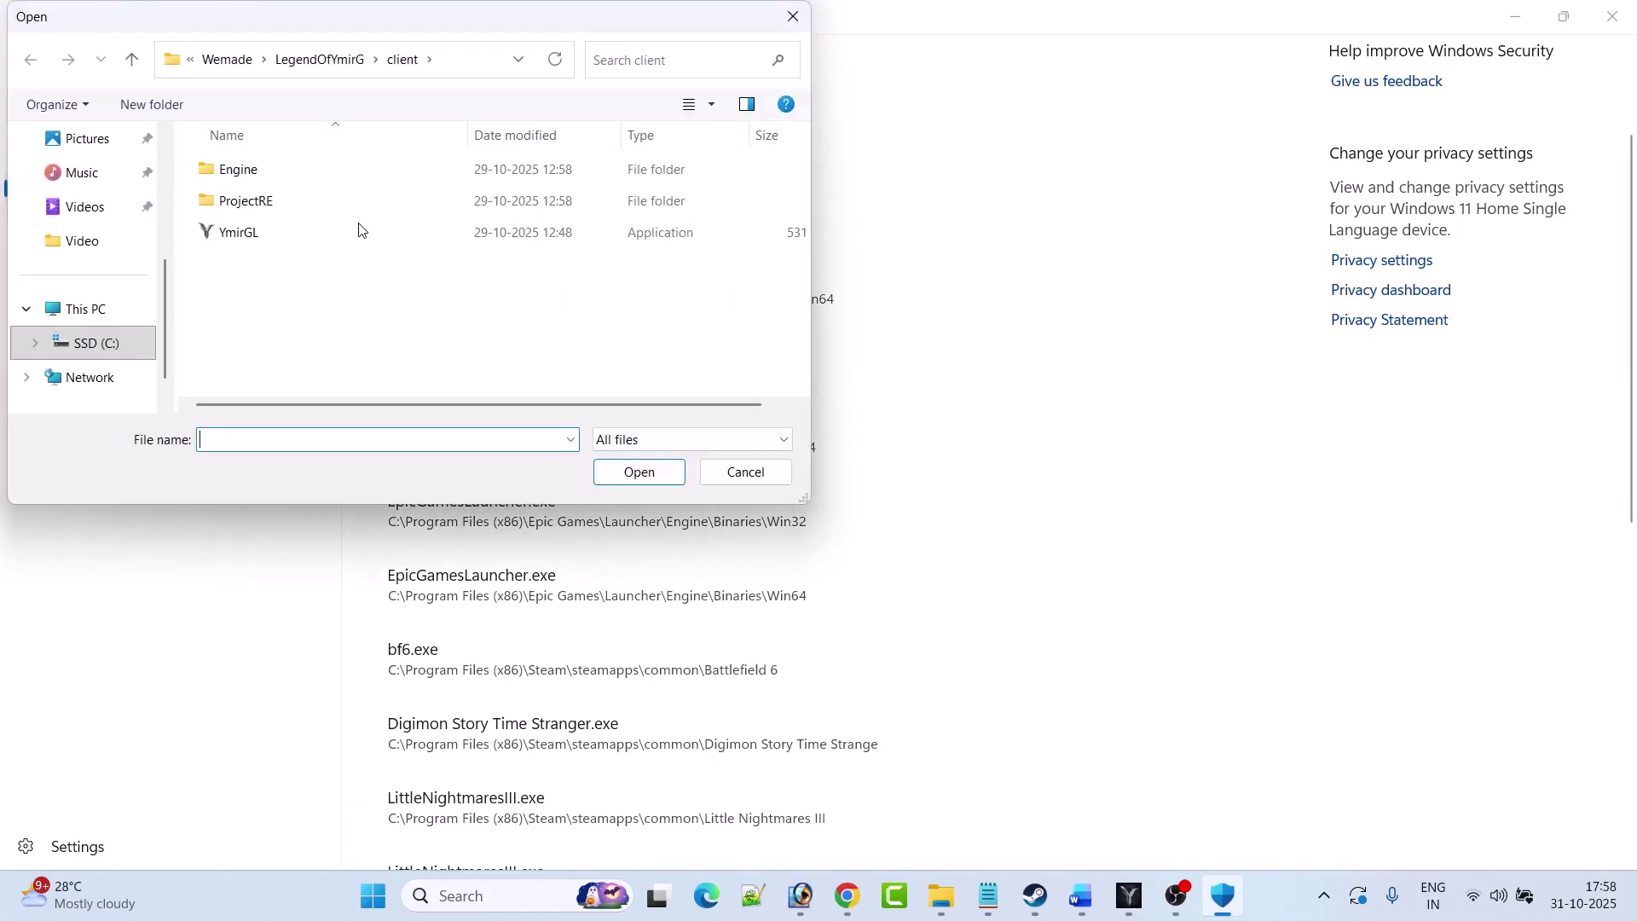
pyautogui.doubleClick(256, 203)
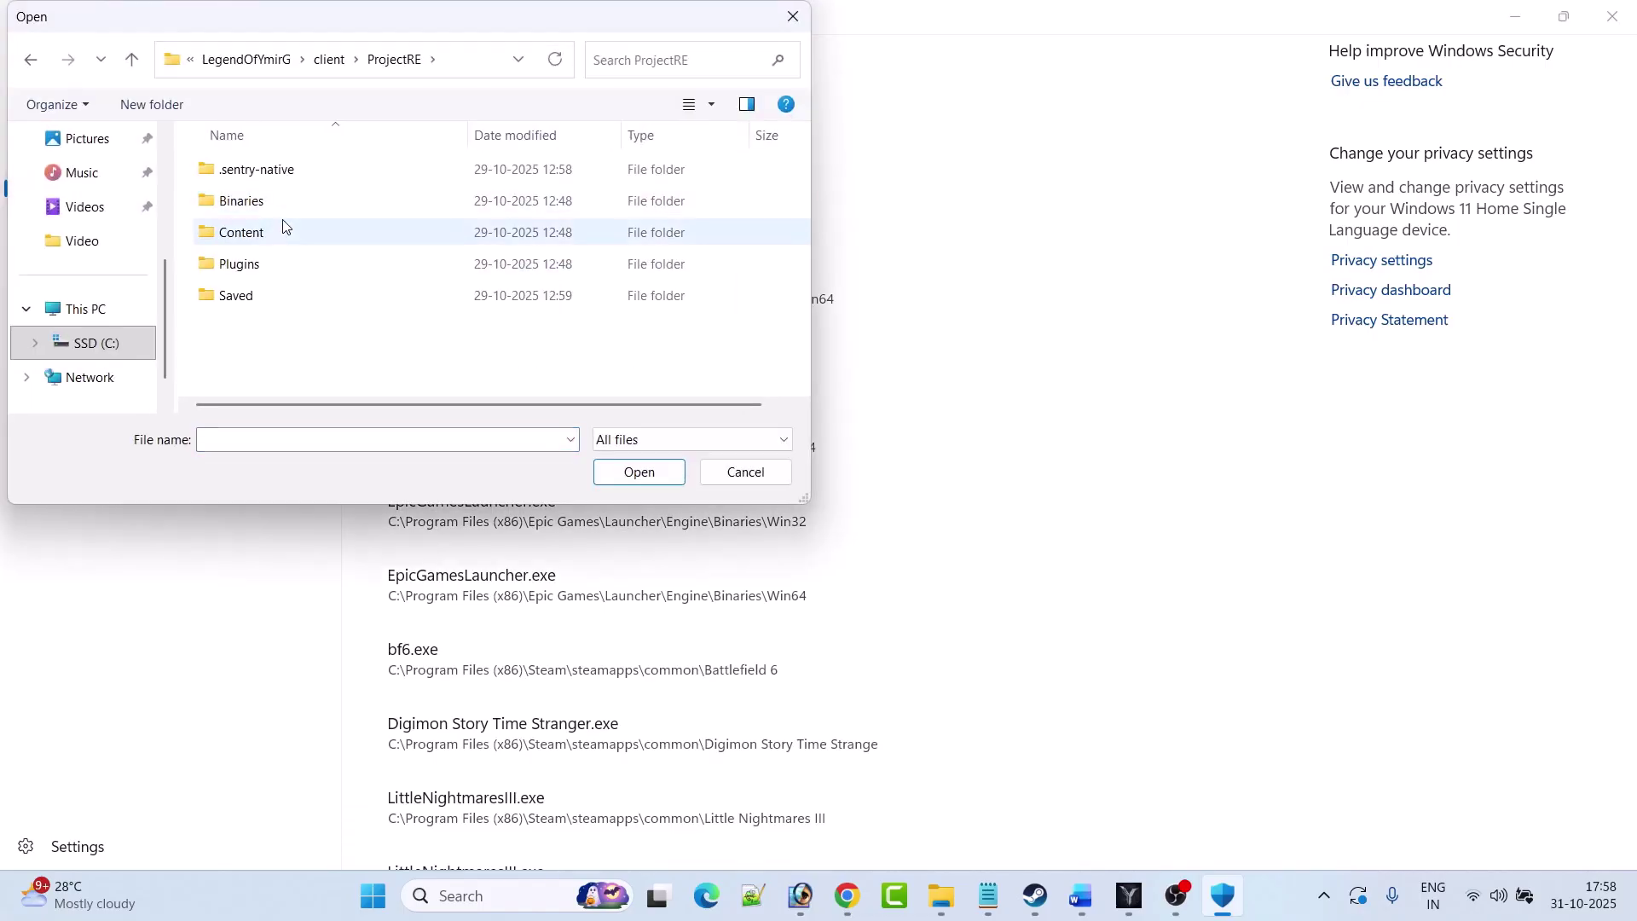
pyautogui.doubleClick(241, 203)
pyautogui.doubleClick(267, 177)
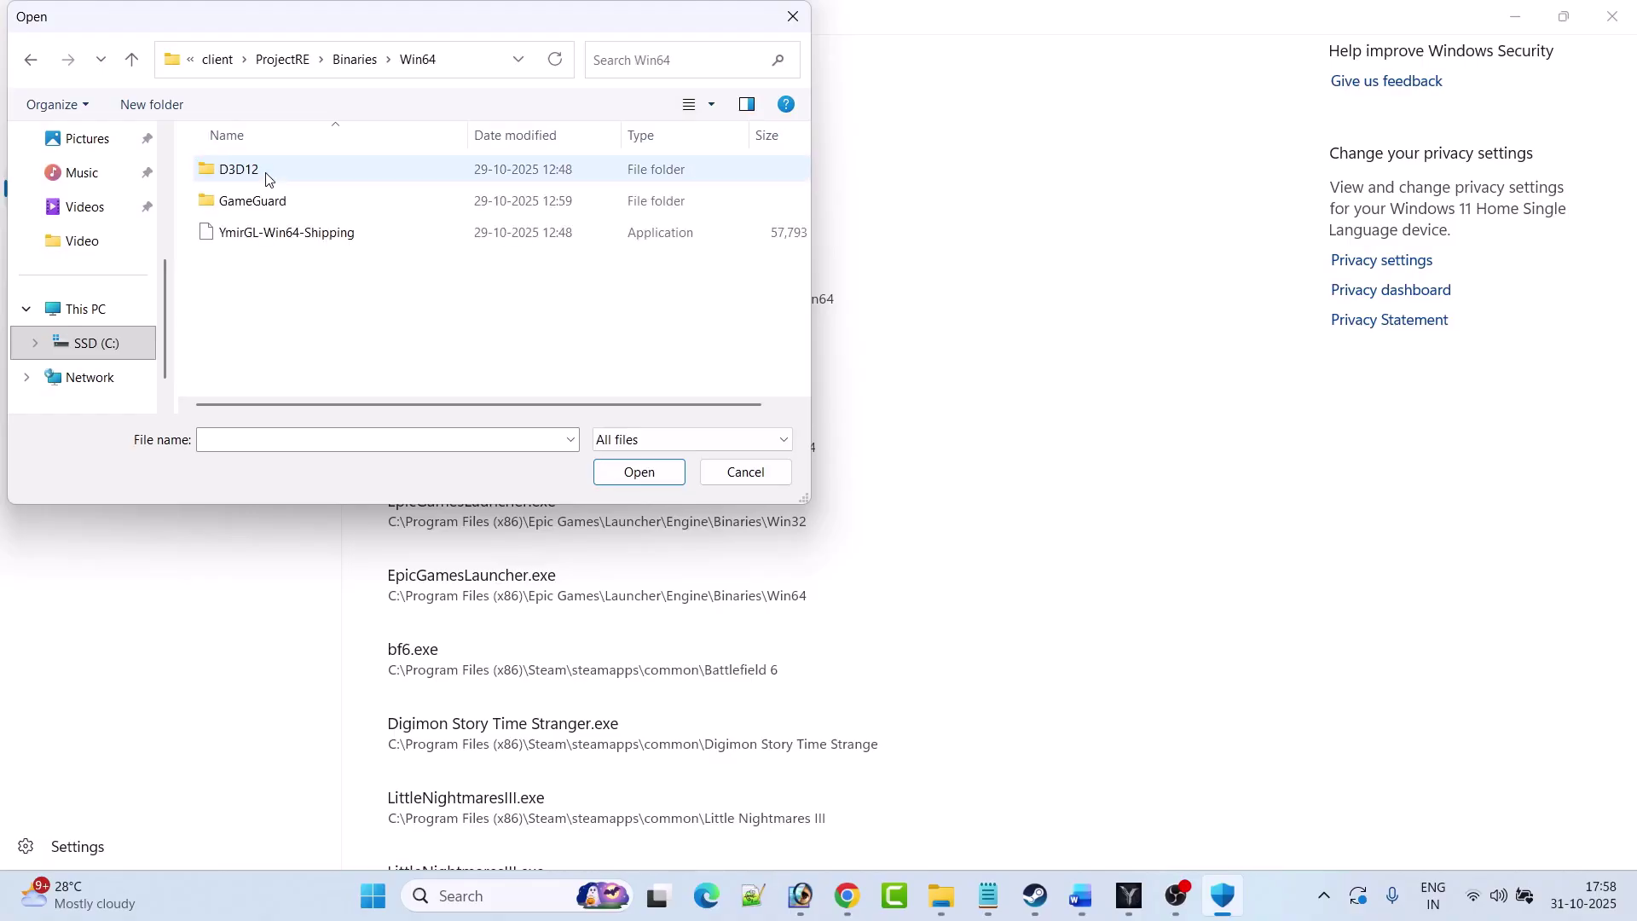
pyautogui.click(252, 238)
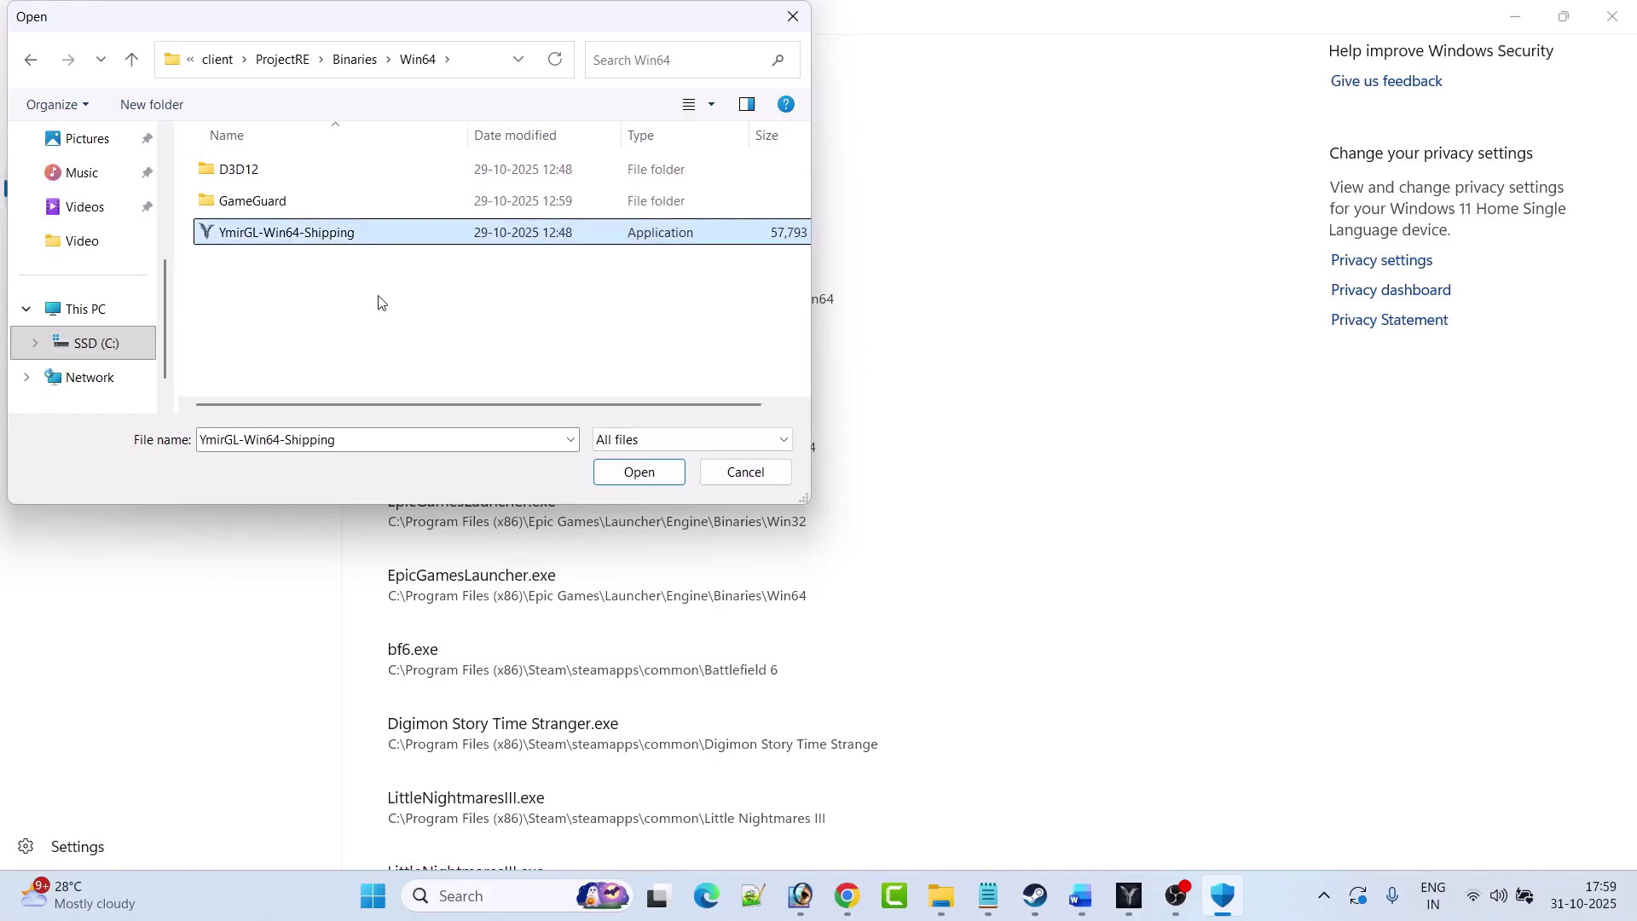
pyautogui.click(640, 473)
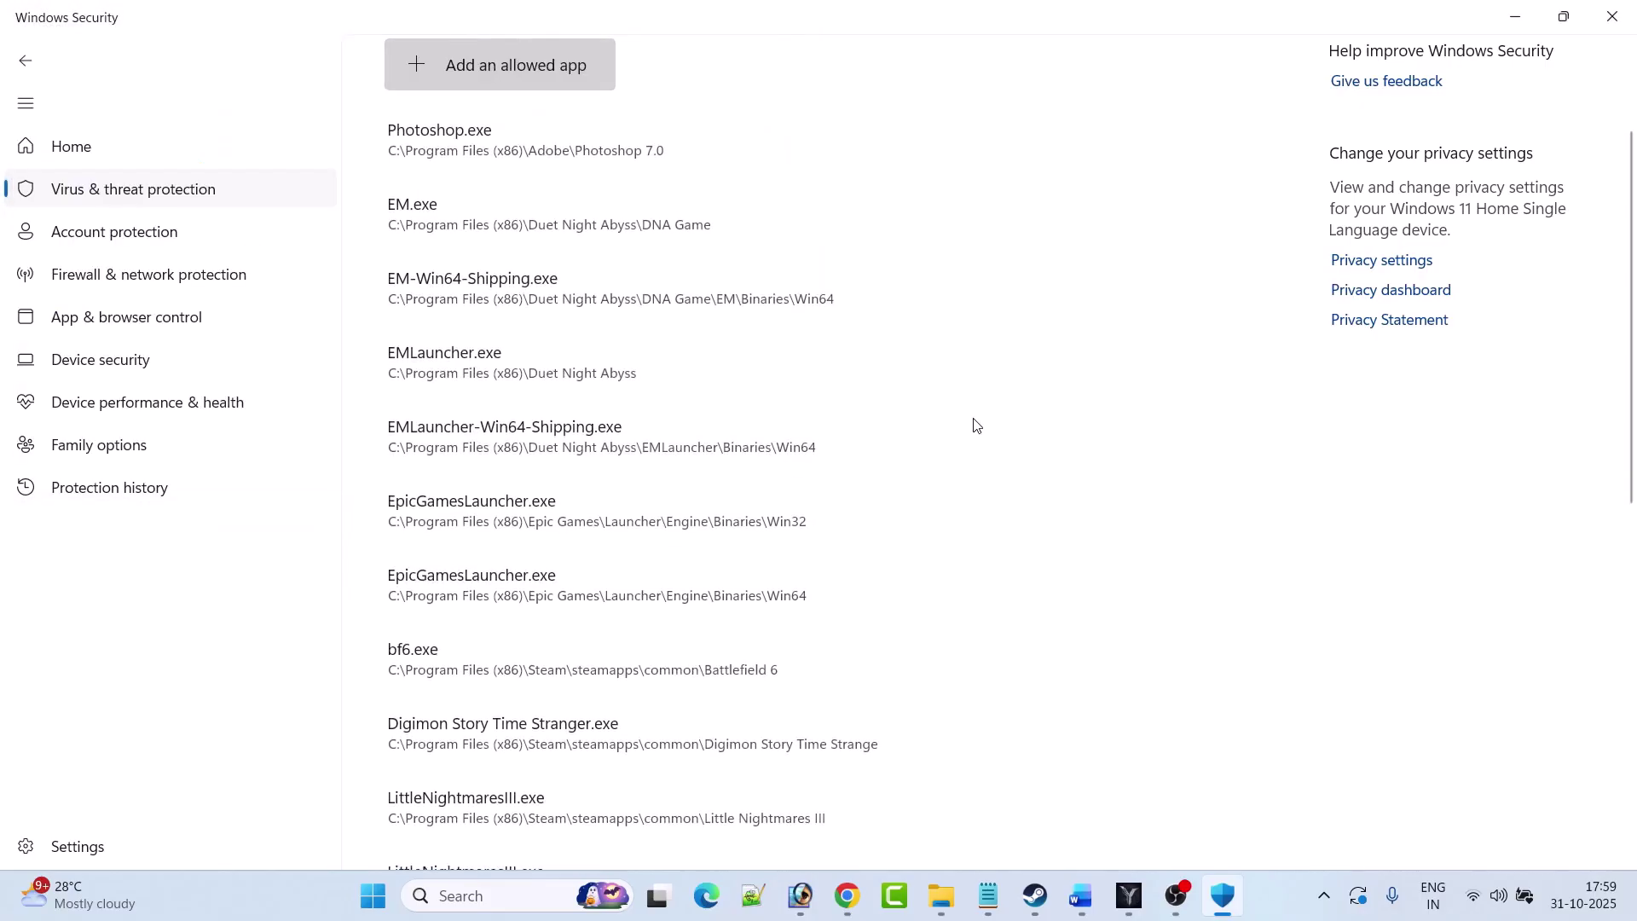
# - Go back to Home and reach Firewall & network protection's Allow an app through firewall list
pyautogui.click(34, 67)
pyautogui.click(34, 67)
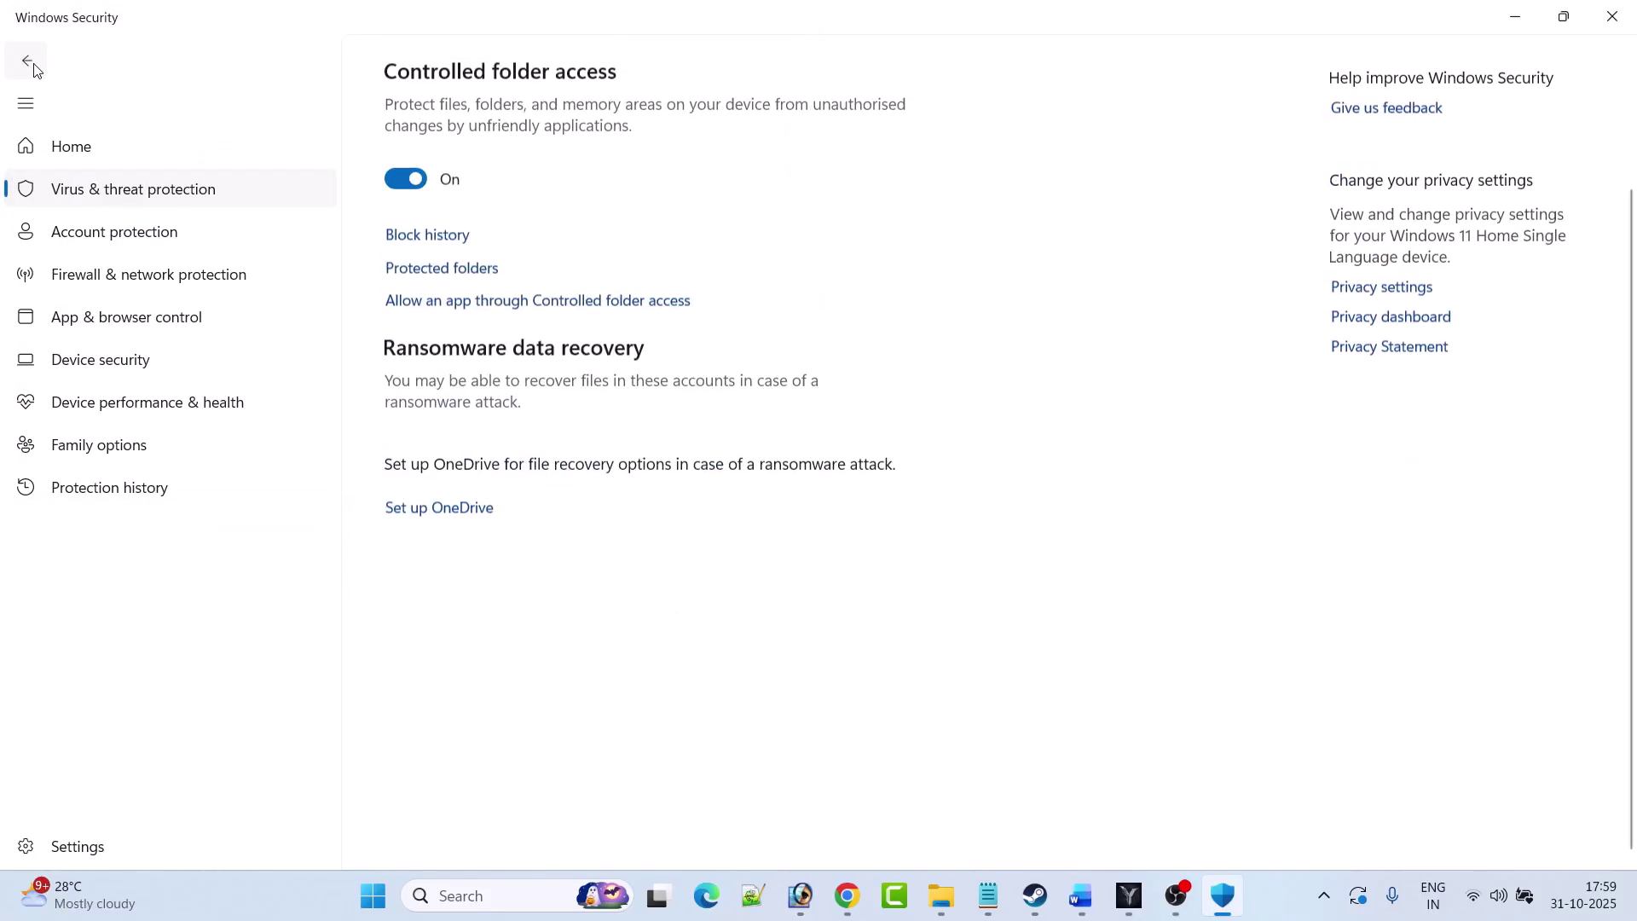
pyautogui.click(34, 67)
pyautogui.click(34, 66)
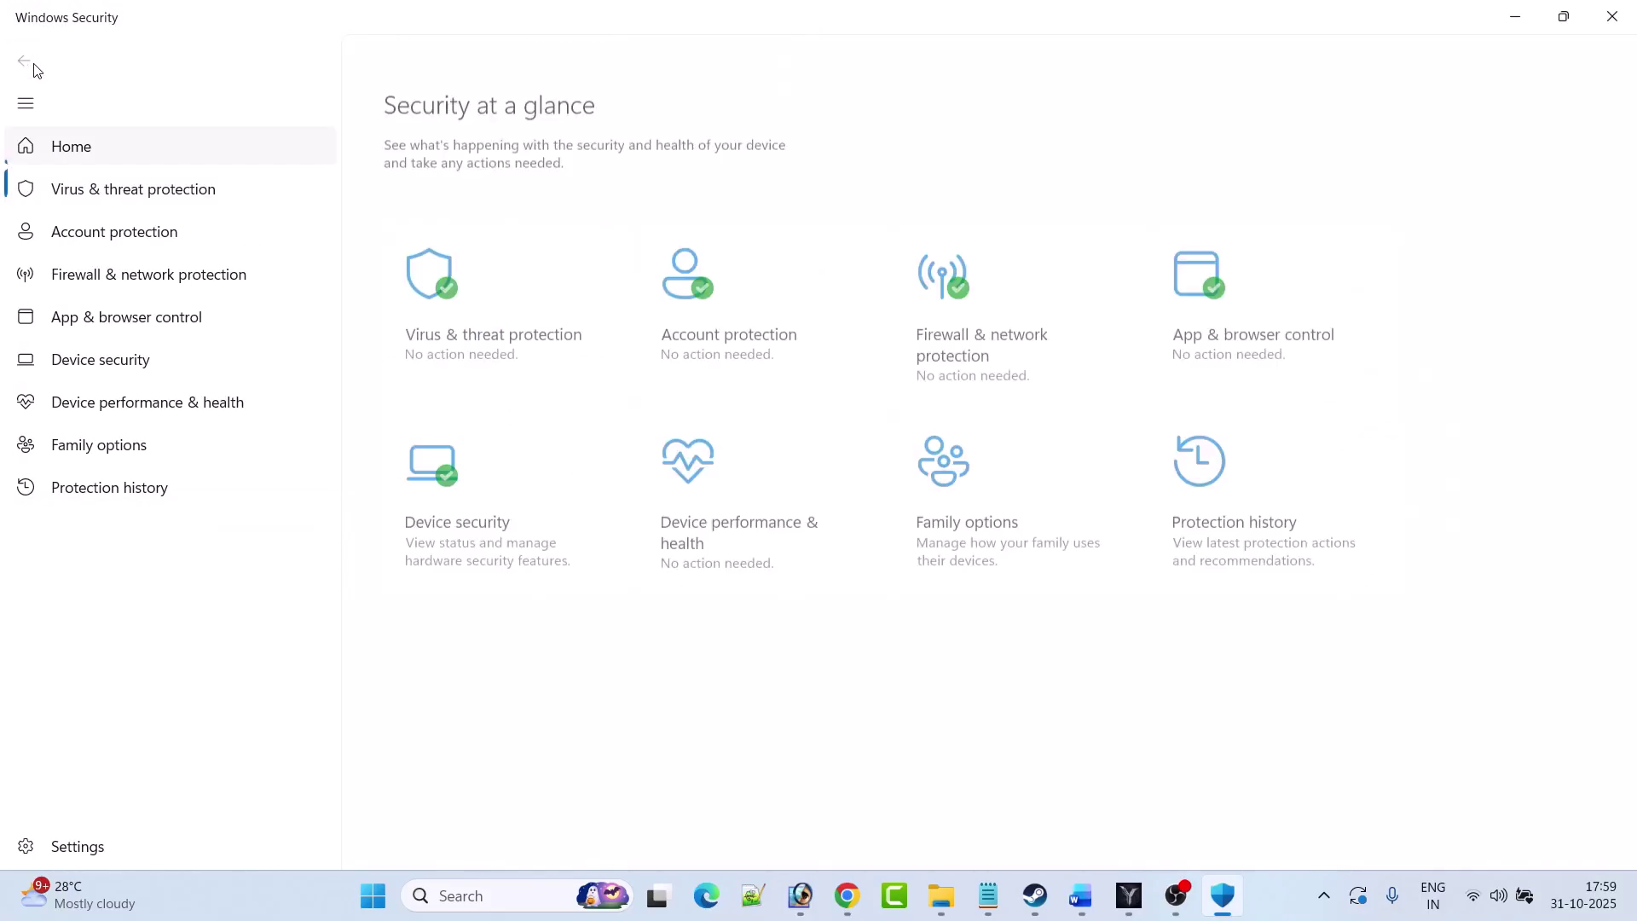
pyautogui.click(1004, 341)
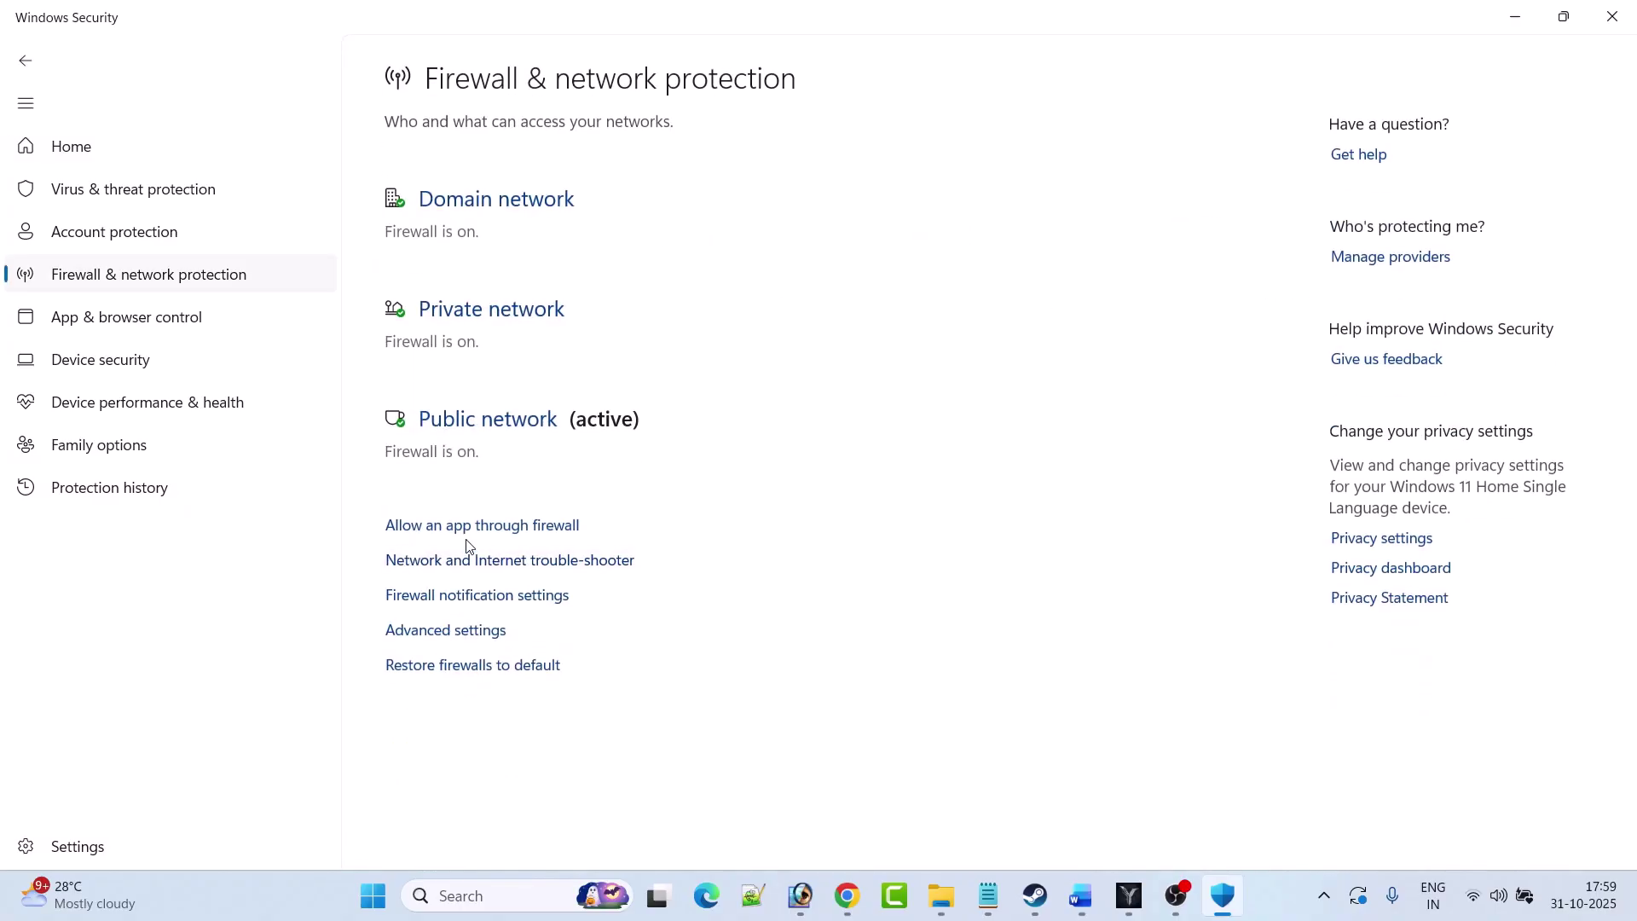
pyautogui.click(506, 533)
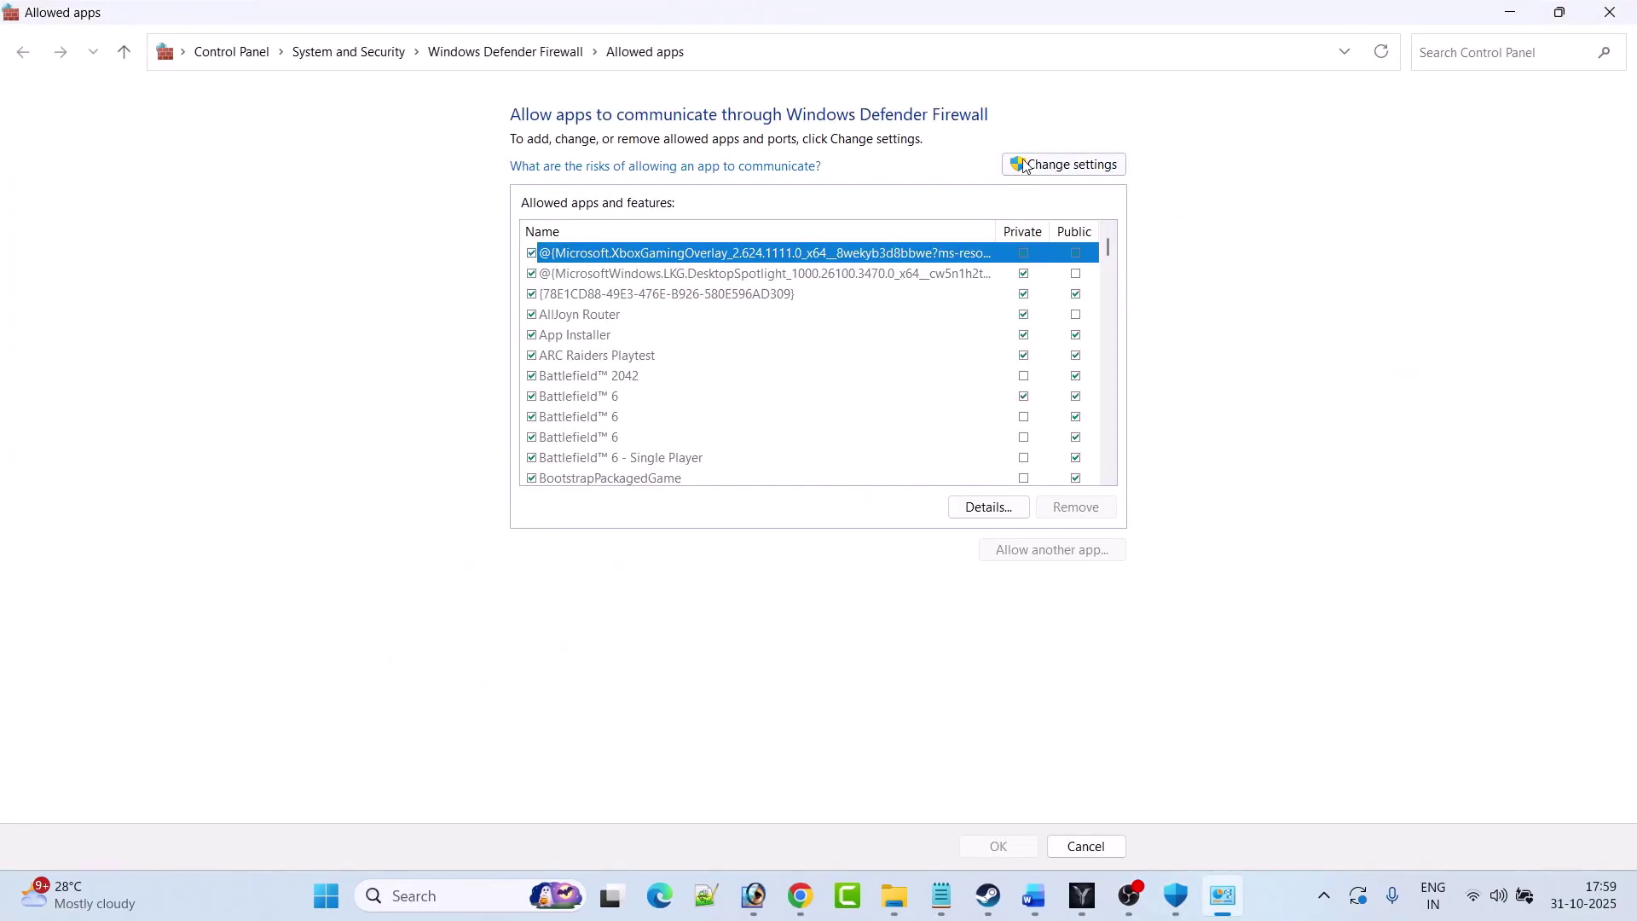
# - Unlock the firewall's allowed apps list and begin adding another app
pyautogui.click(1081, 170)
pyautogui.click(1037, 554)
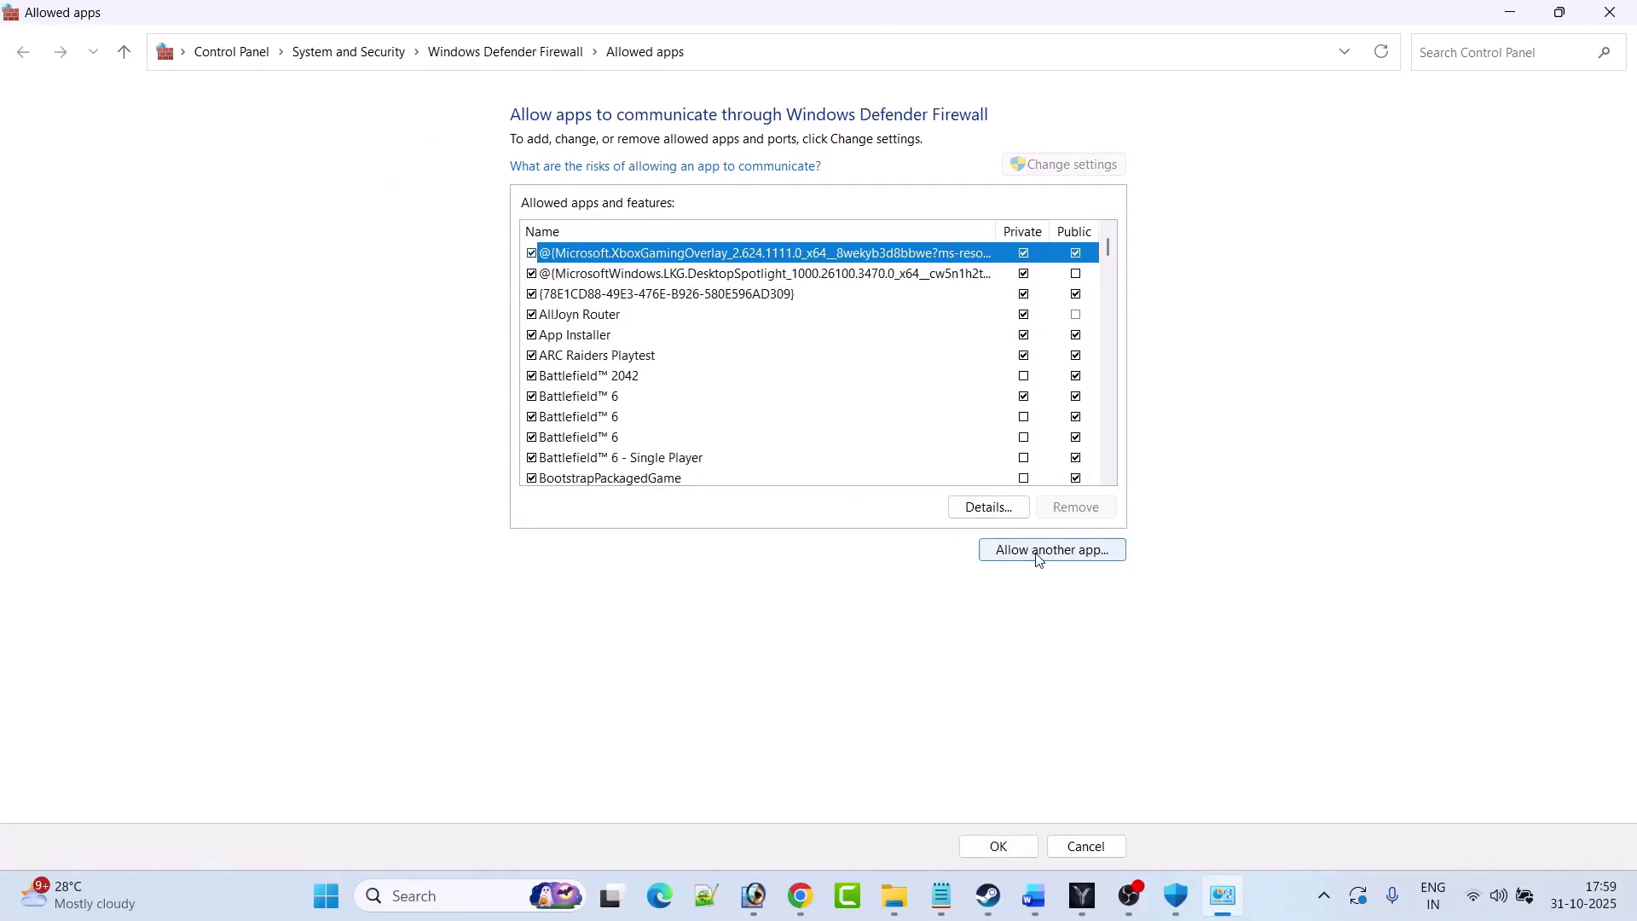
pyautogui.click(964, 548)
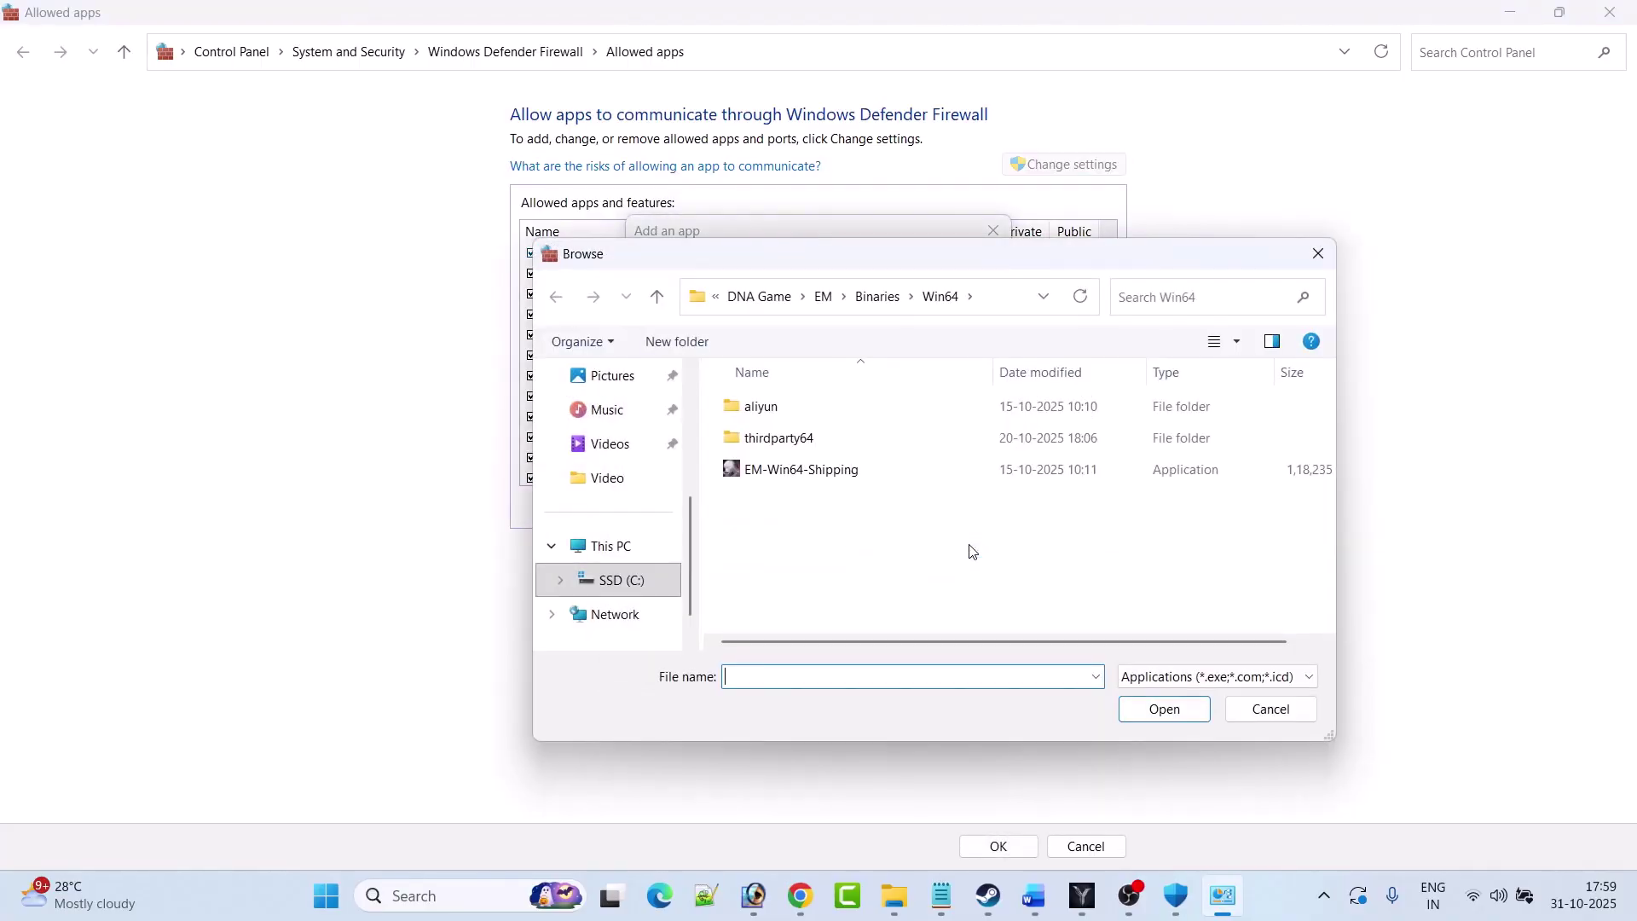
pyautogui.click(846, 555)
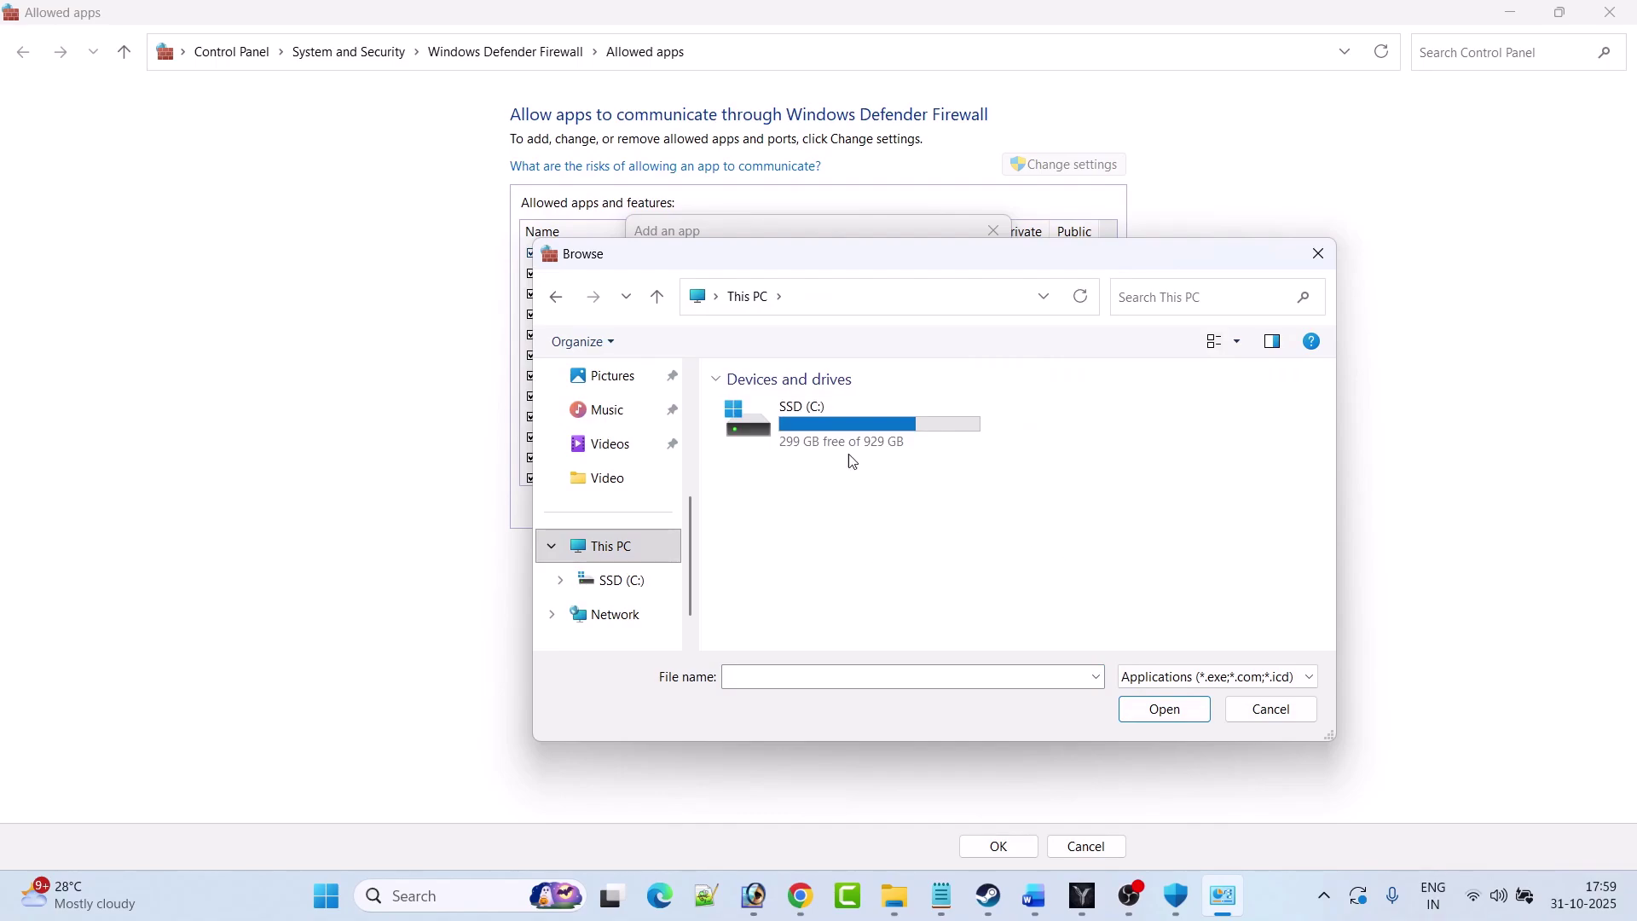
# - Add LegendOfYmirGLauncher from C:\Wemade\LegendOfYmirG\launcher to the allowed apps
pyautogui.doubleClick(842, 427)
pyautogui.scroll(-2, 904, 478)
pyautogui.scroll(-3, 906, 505)
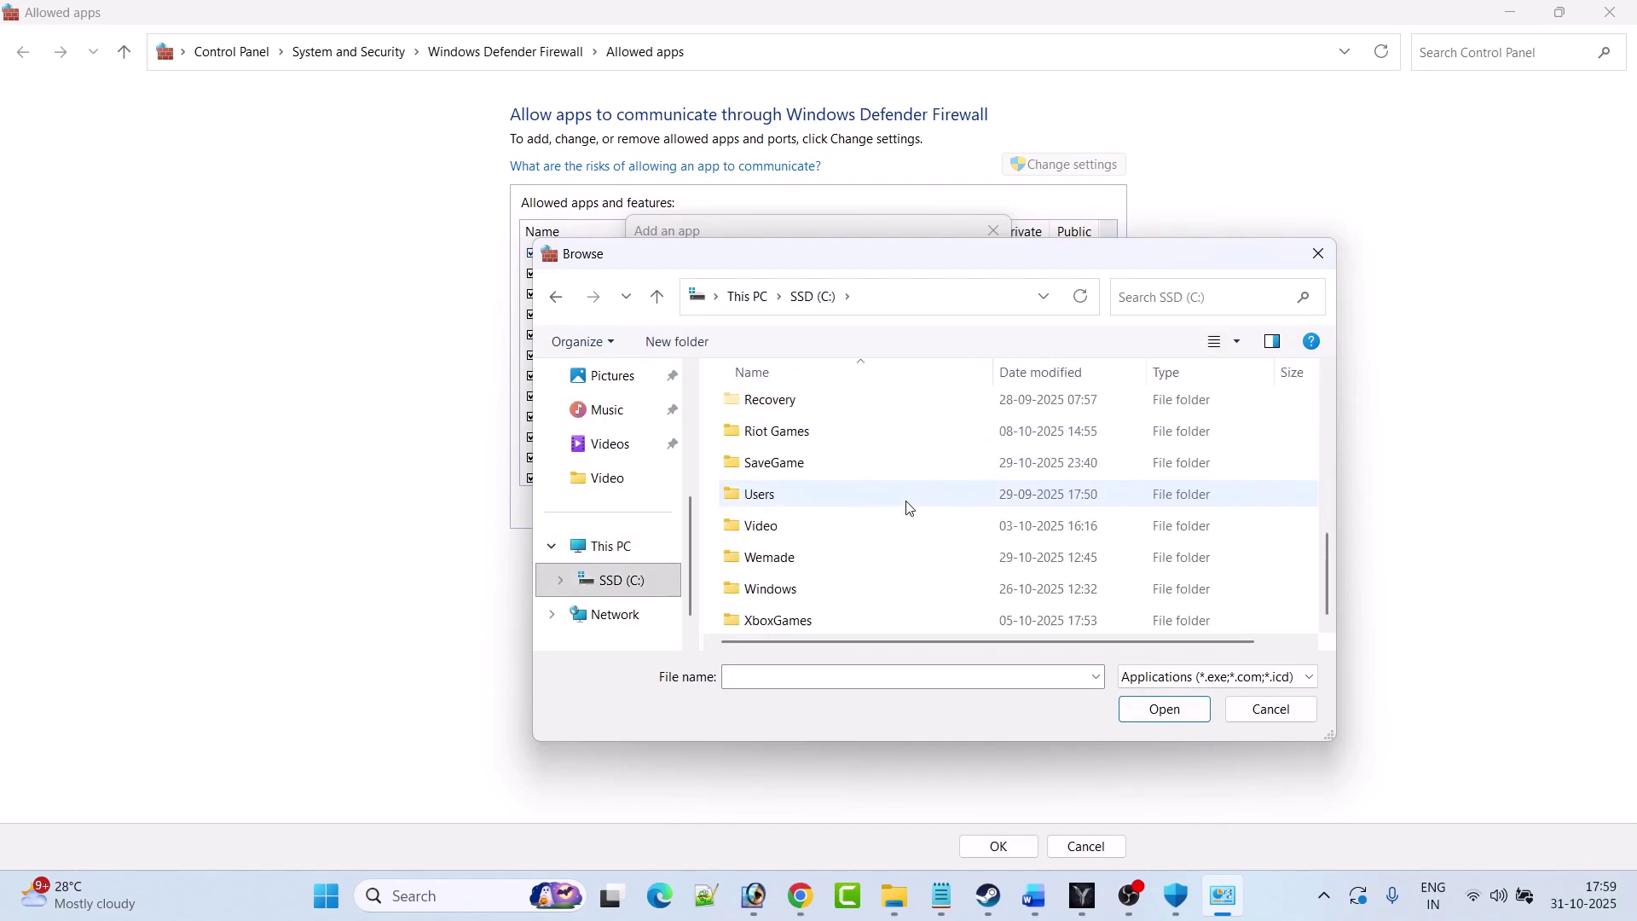
pyautogui.doubleClick(811, 559)
pyautogui.click(785, 408)
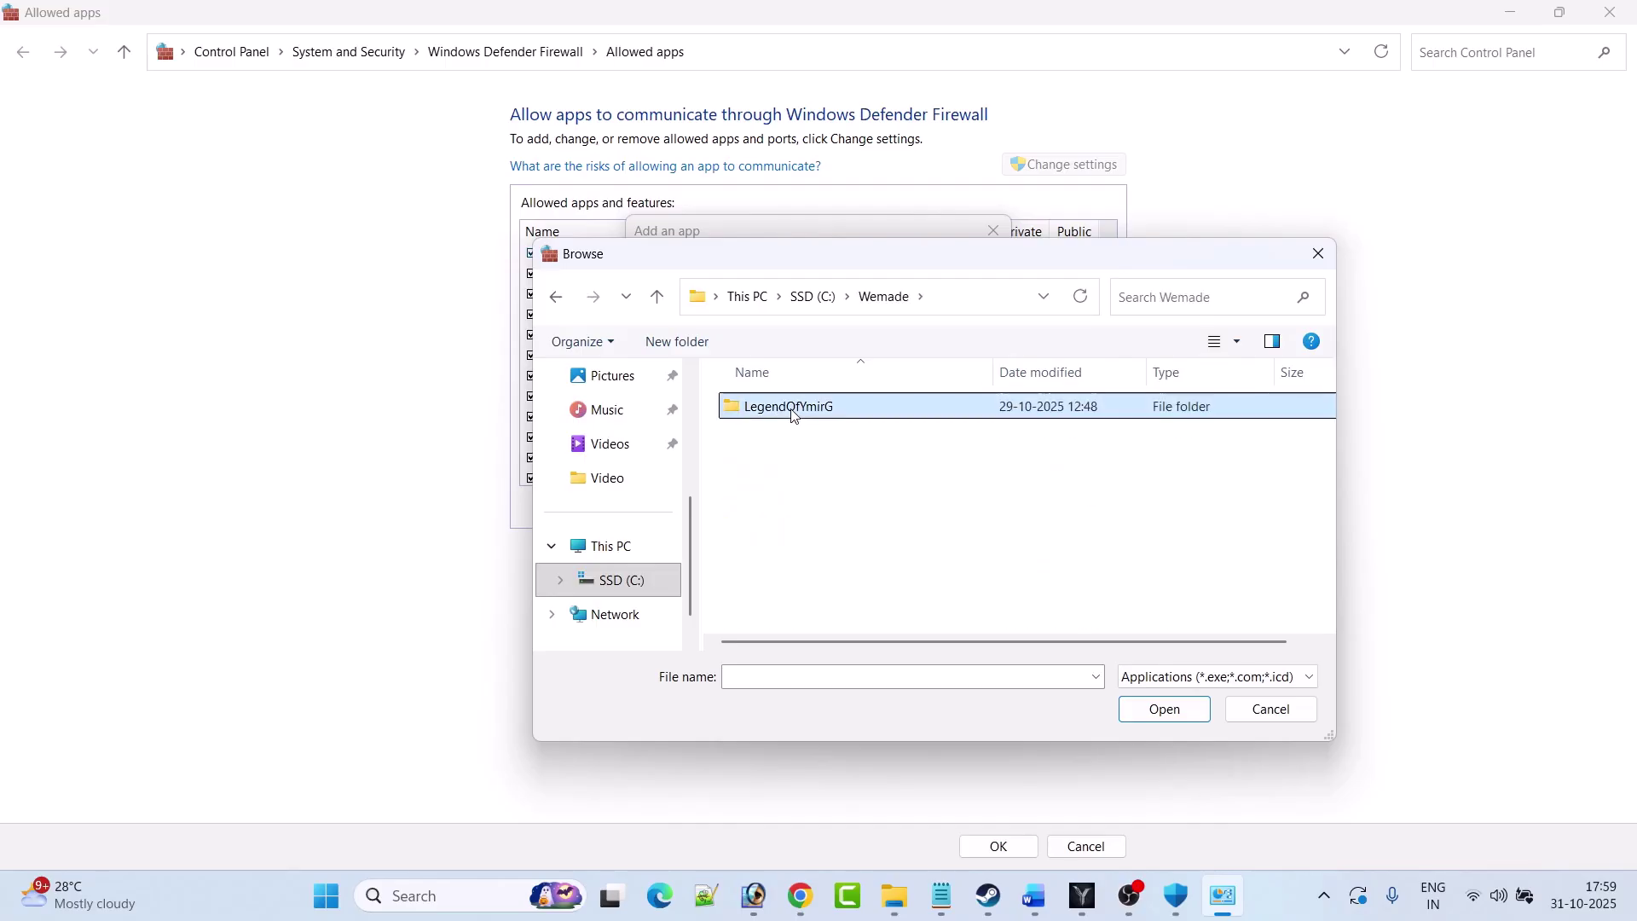
pyautogui.doubleClick(895, 409)
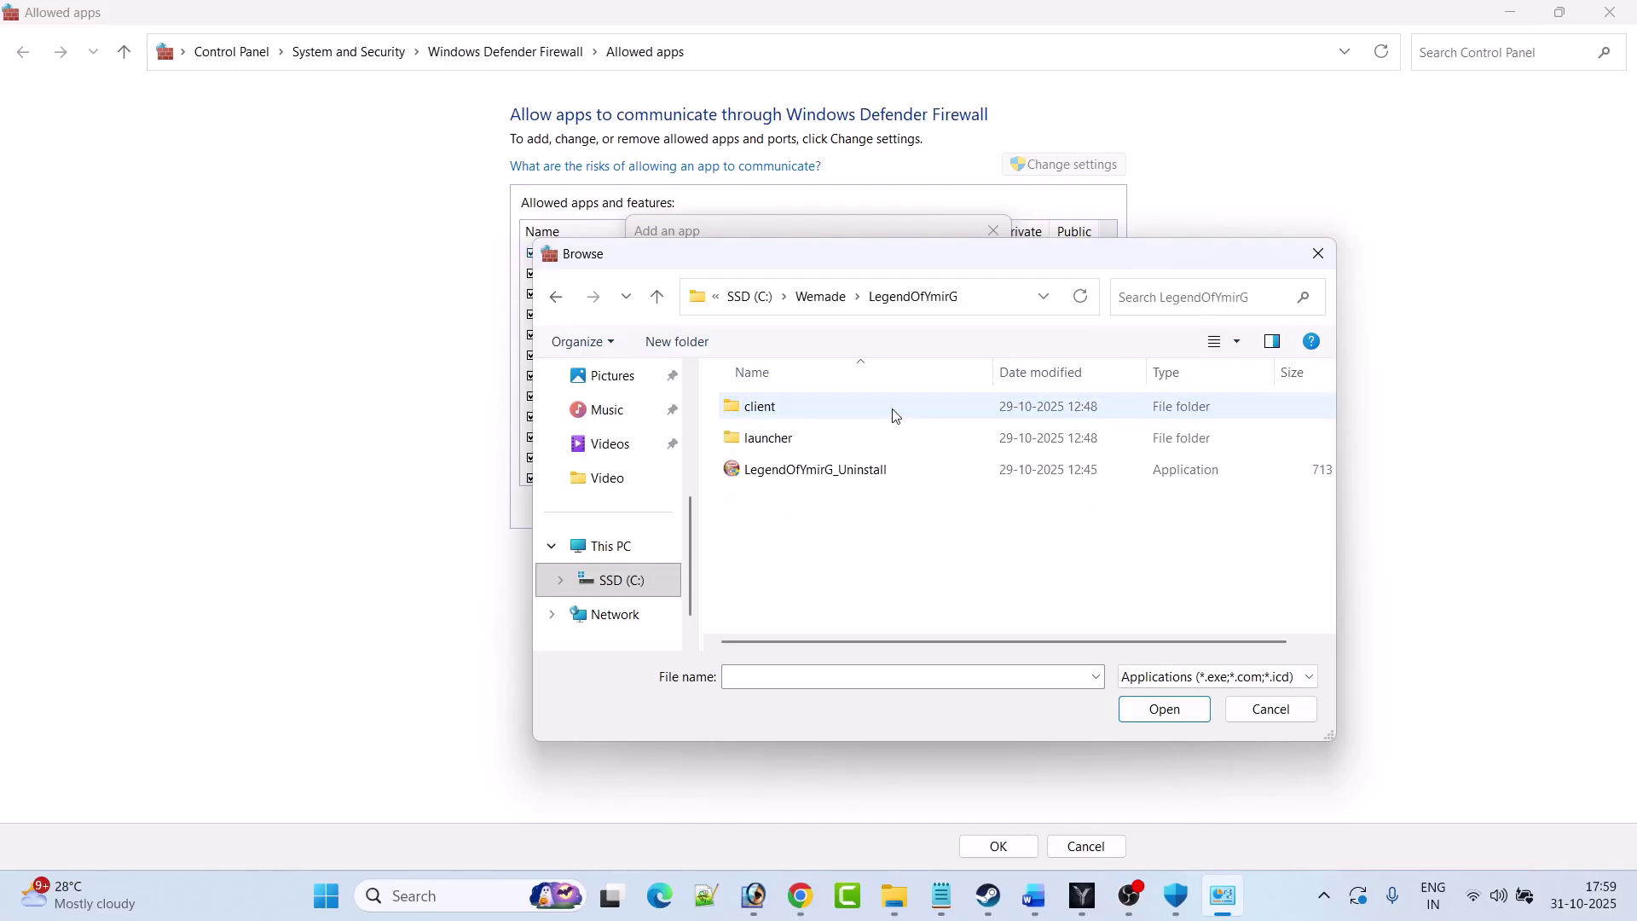
pyautogui.click(791, 445)
pyautogui.doubleClick(791, 444)
pyautogui.click(774, 626)
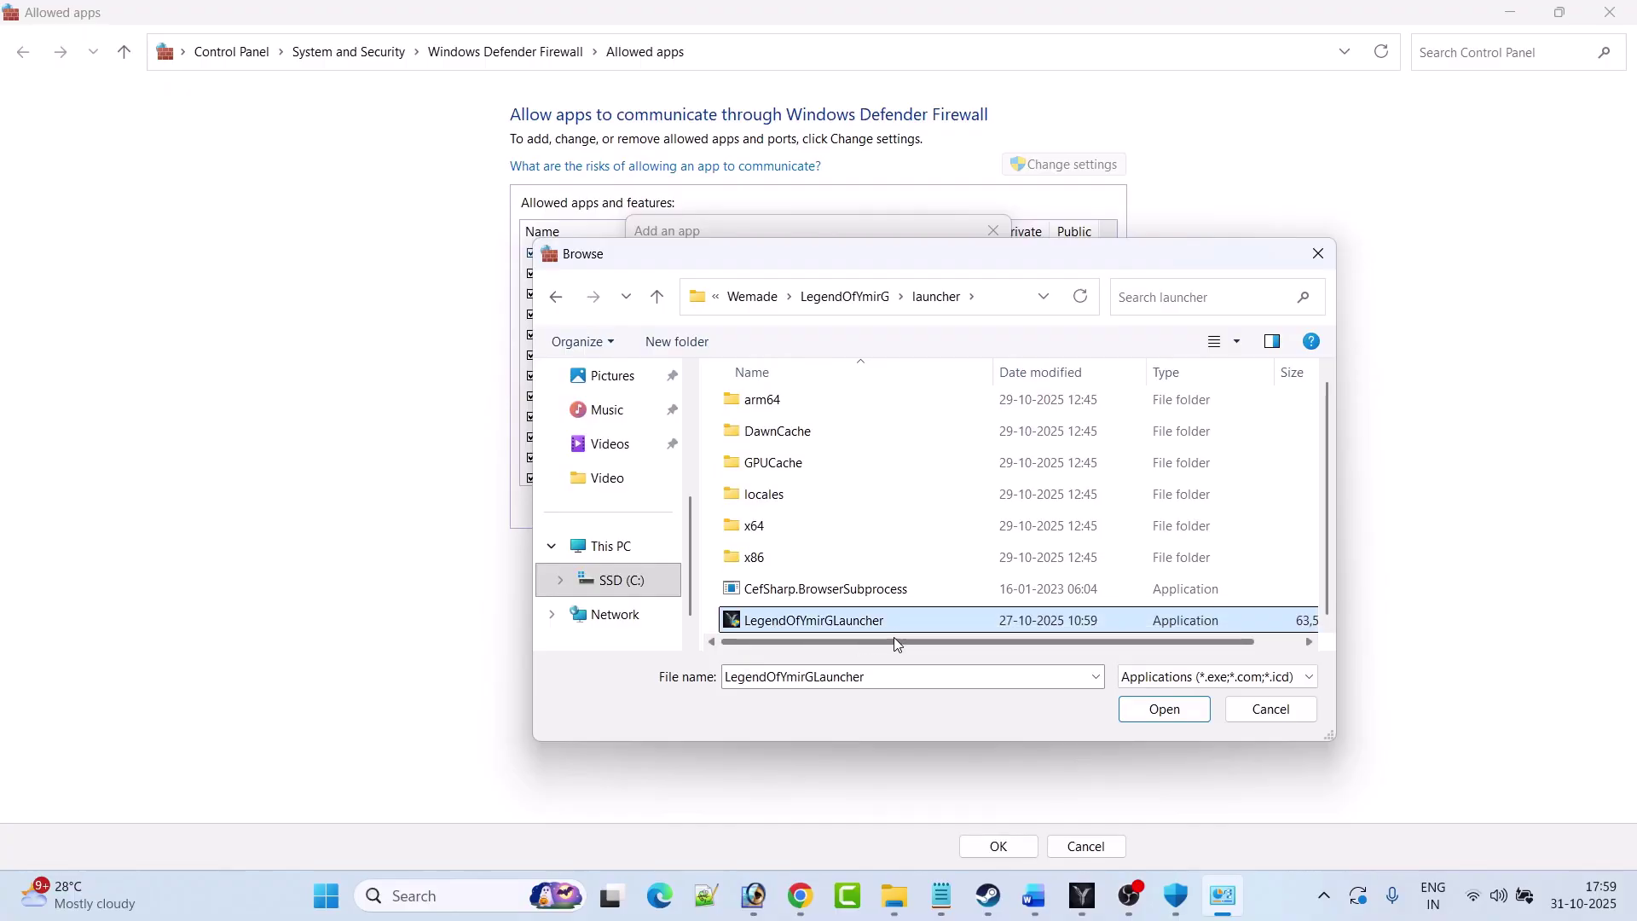
pyautogui.click(1166, 710)
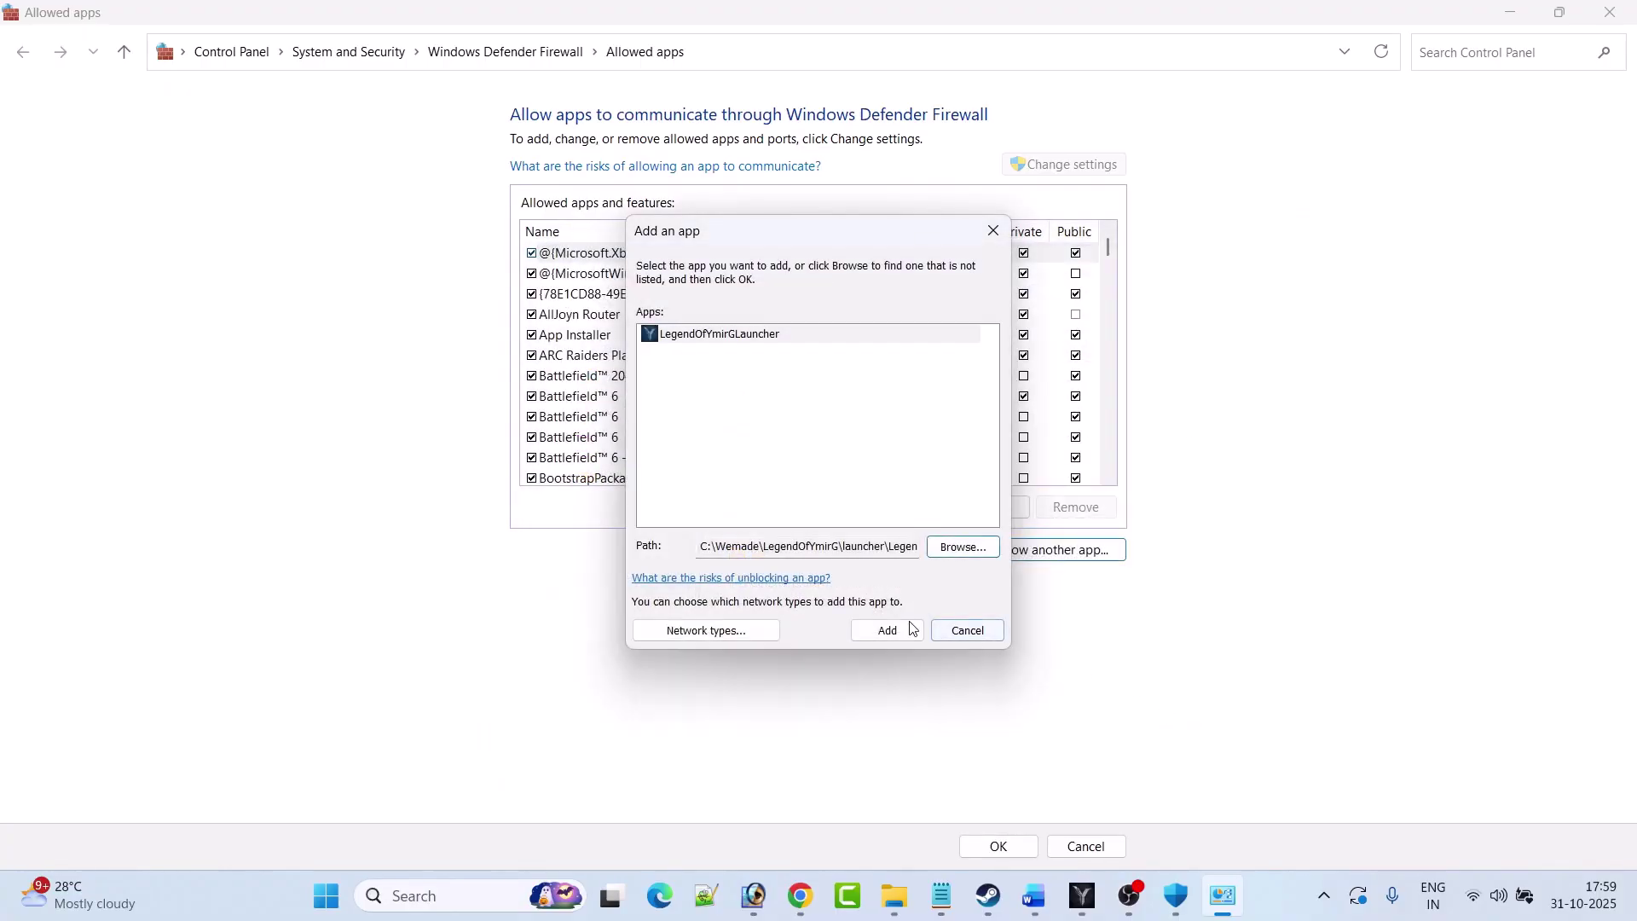
pyautogui.click(877, 635)
# - Add YmirGL from the game's client folder to the firewall's allowed apps
pyautogui.click(1076, 554)
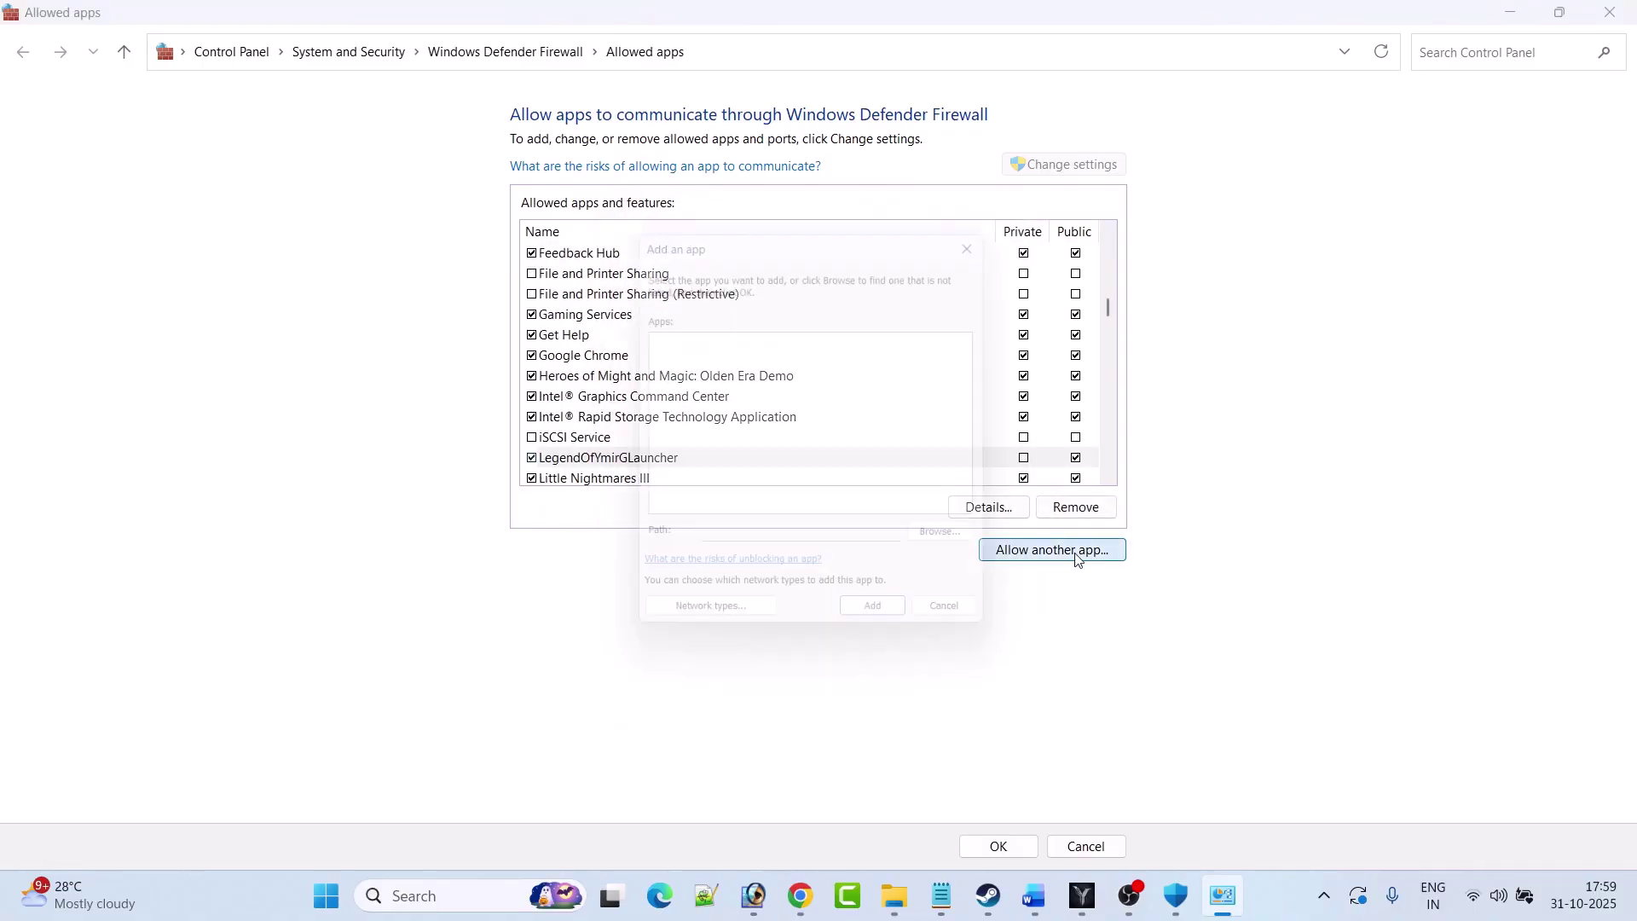
pyautogui.click(962, 548)
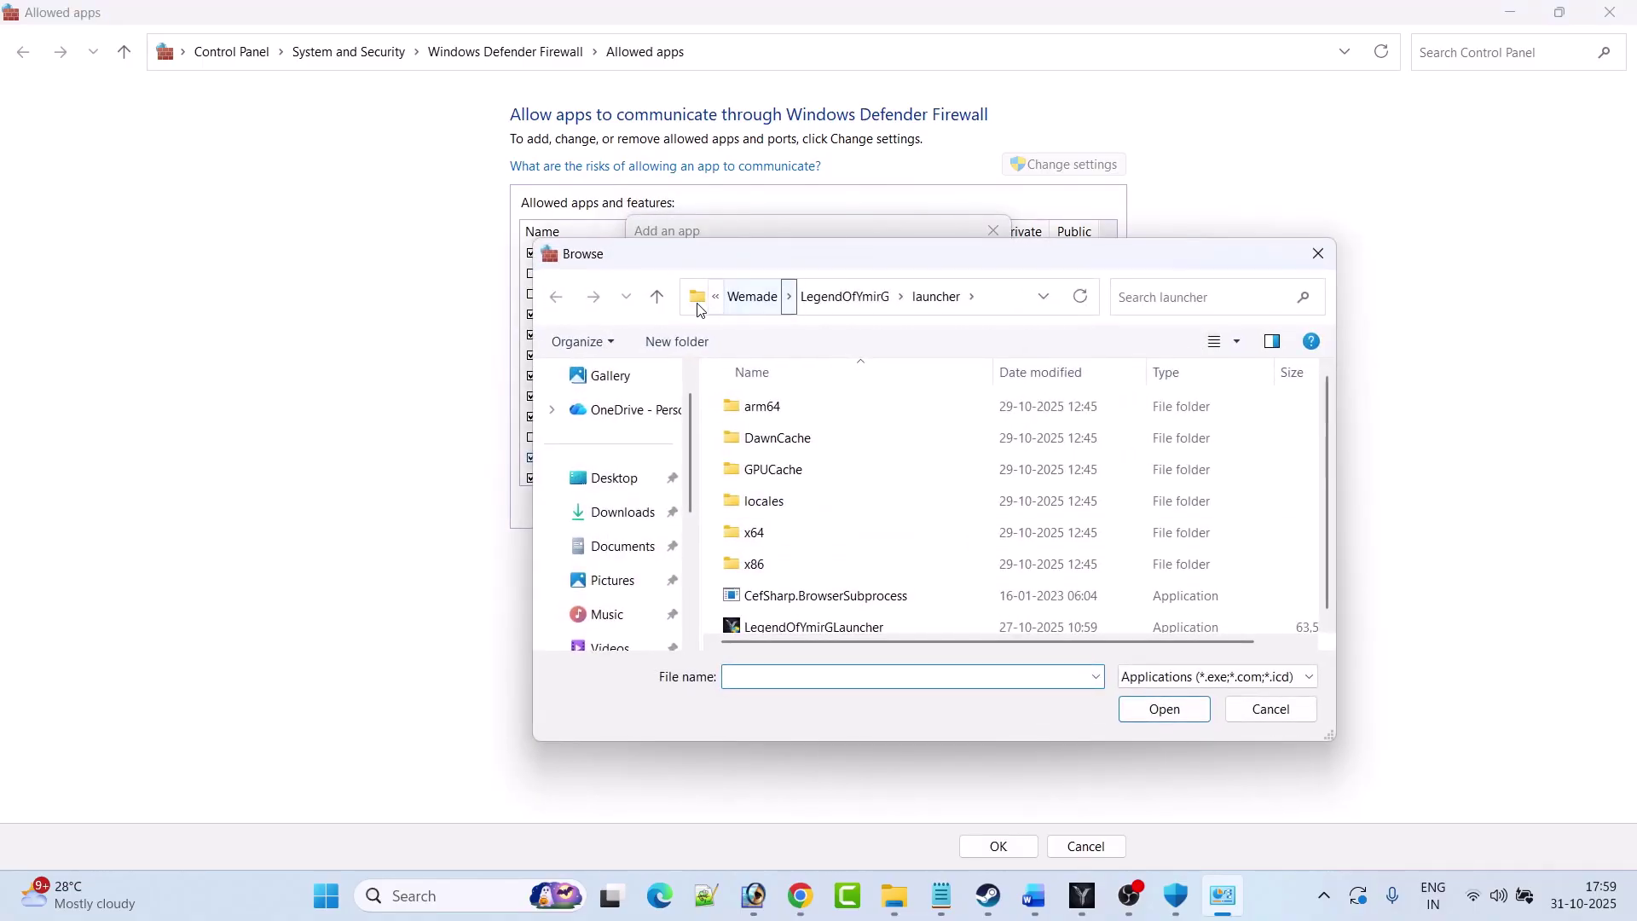
pyautogui.click(662, 304)
pyautogui.doubleClick(763, 409)
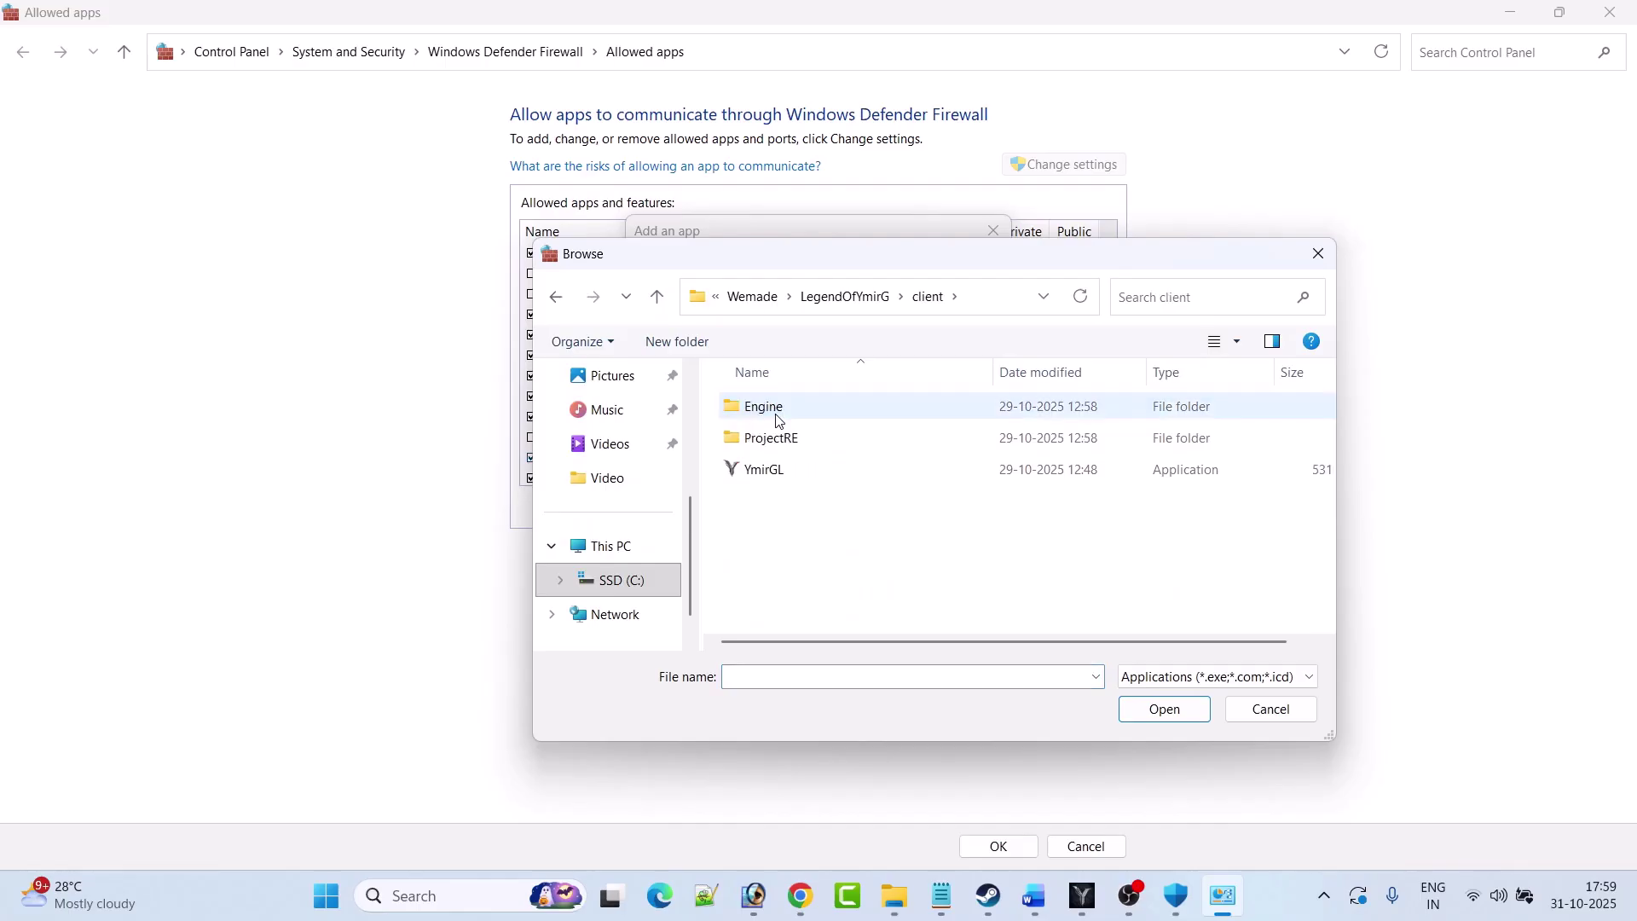
pyautogui.click(783, 474)
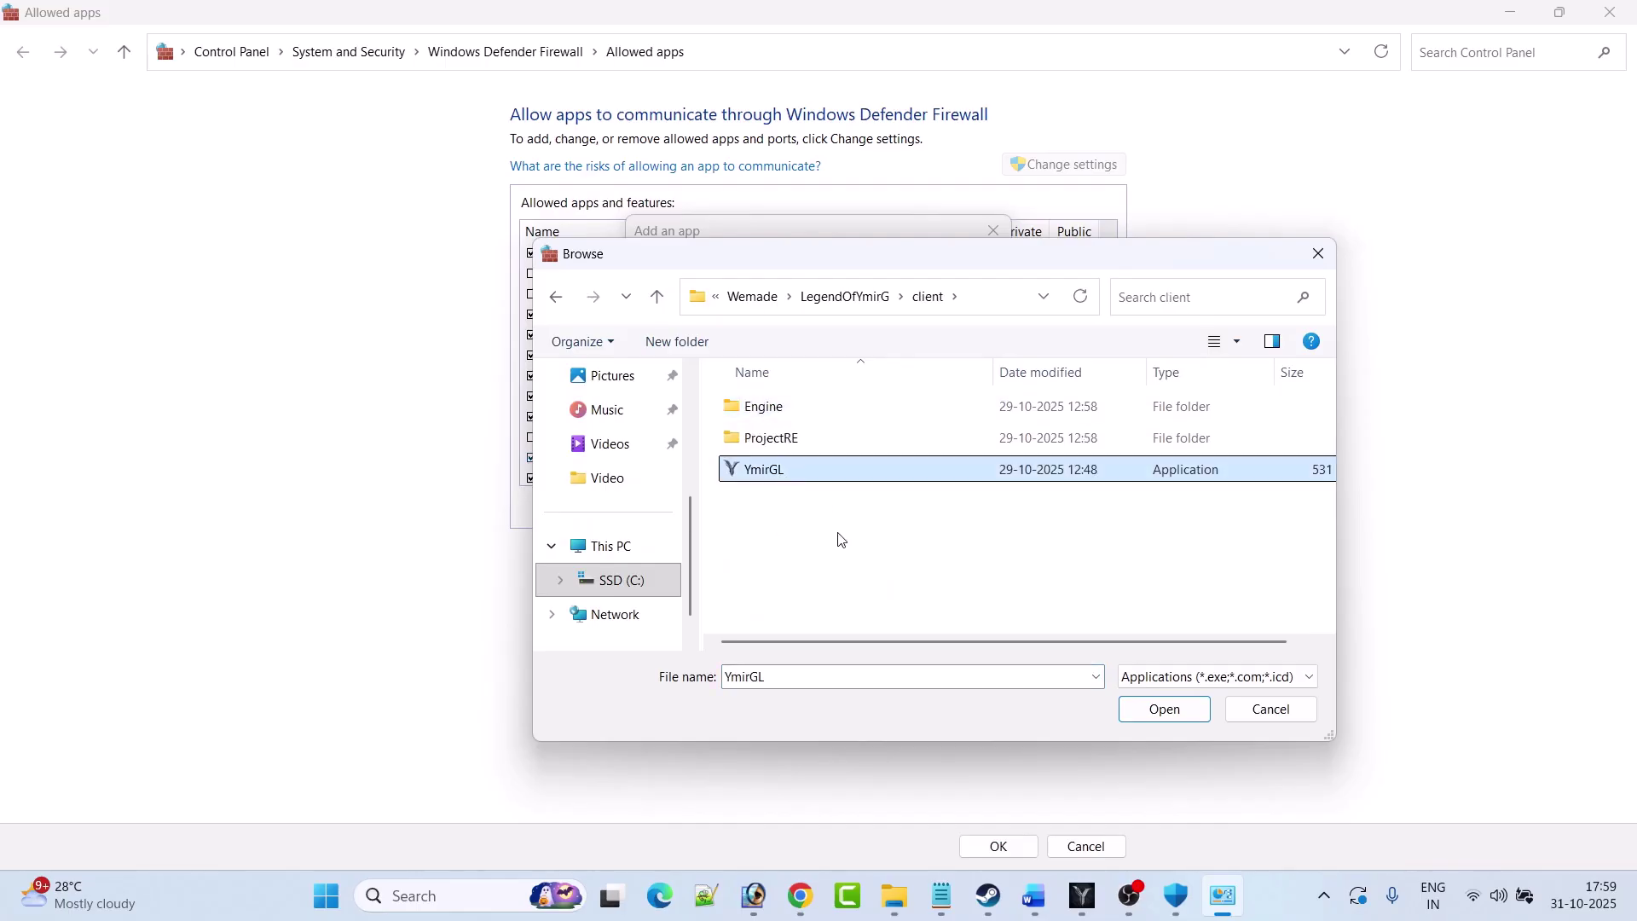
pyautogui.click(1164, 708)
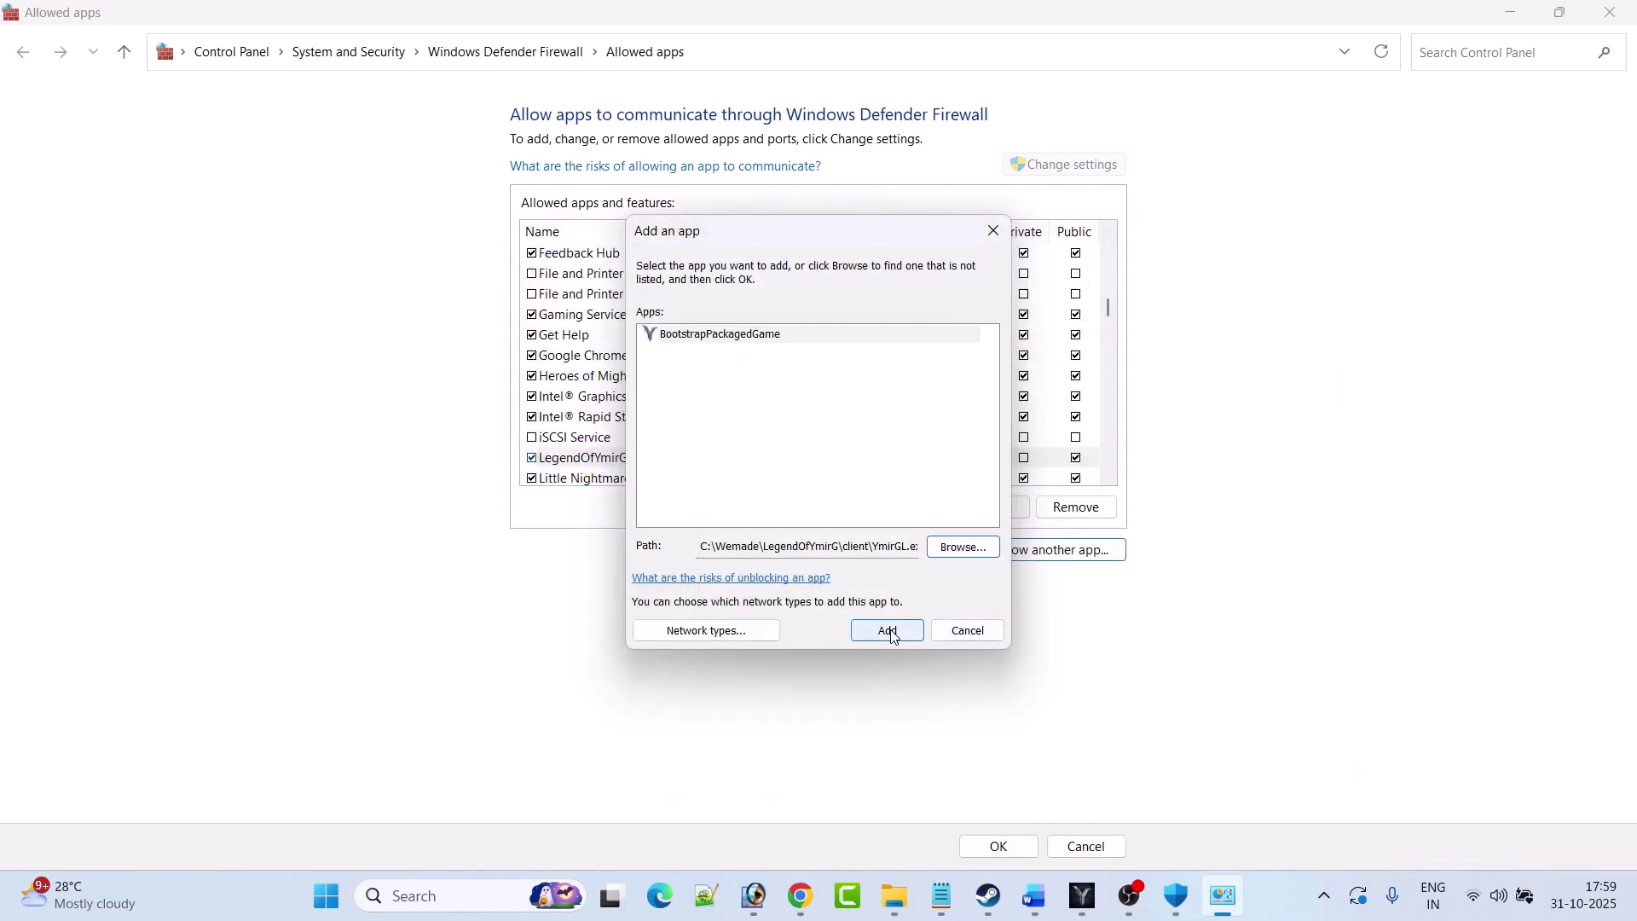
pyautogui.click(887, 631)
# - Add YmirGL-Win64-Shipping from ProjectRE\Binaries\Win64 to the allowed apps
pyautogui.click(1081, 555)
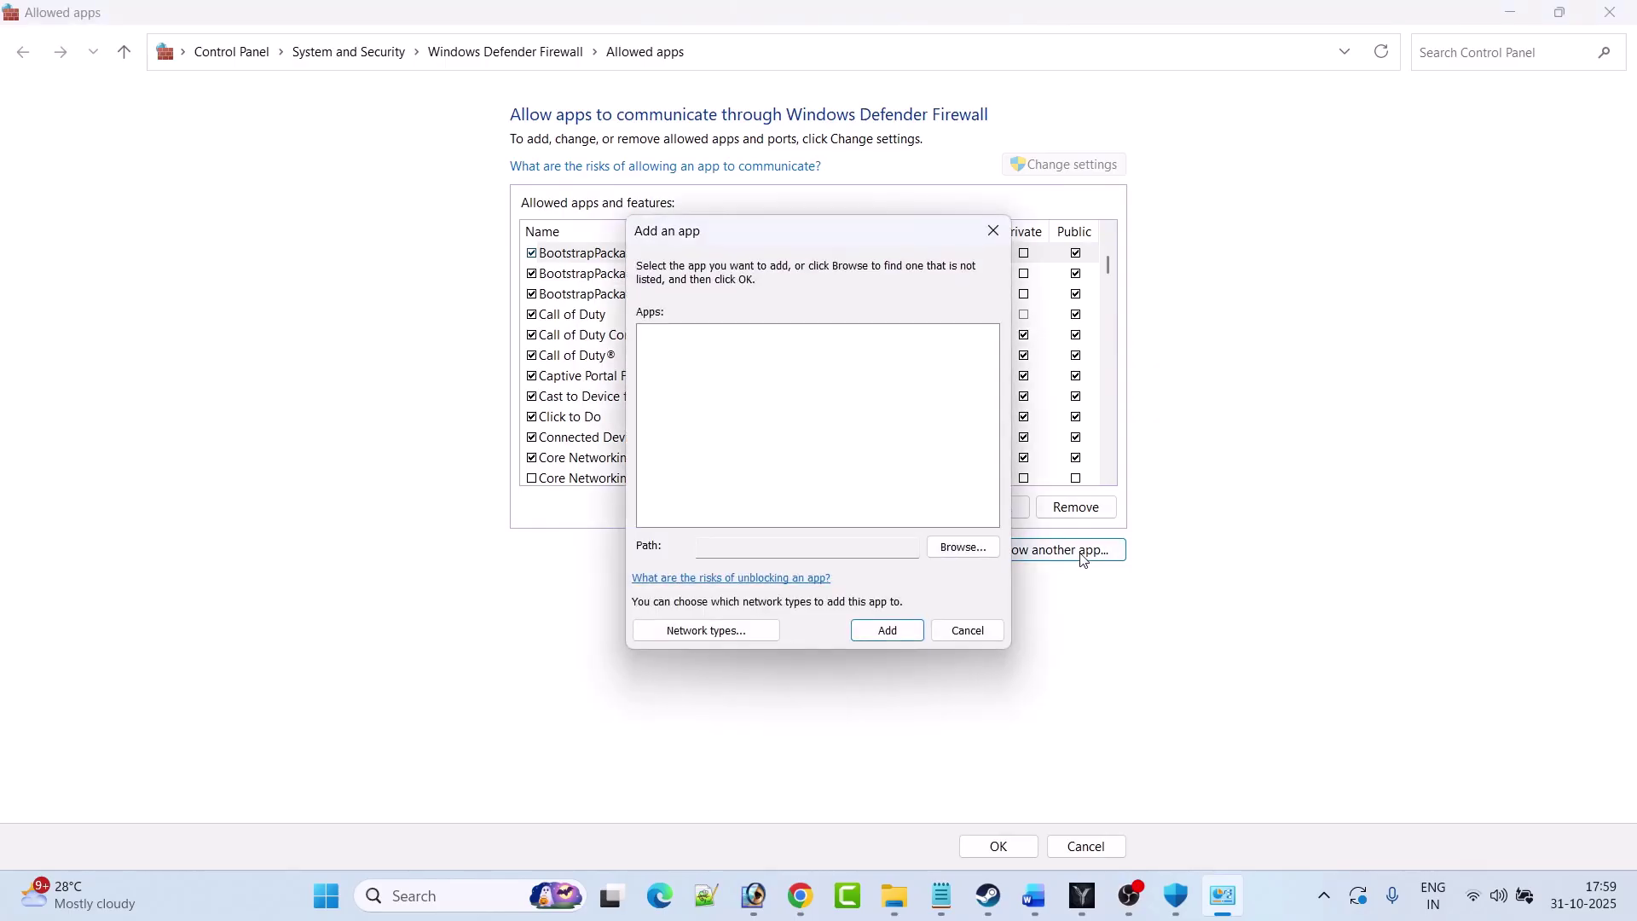
pyautogui.click(961, 546)
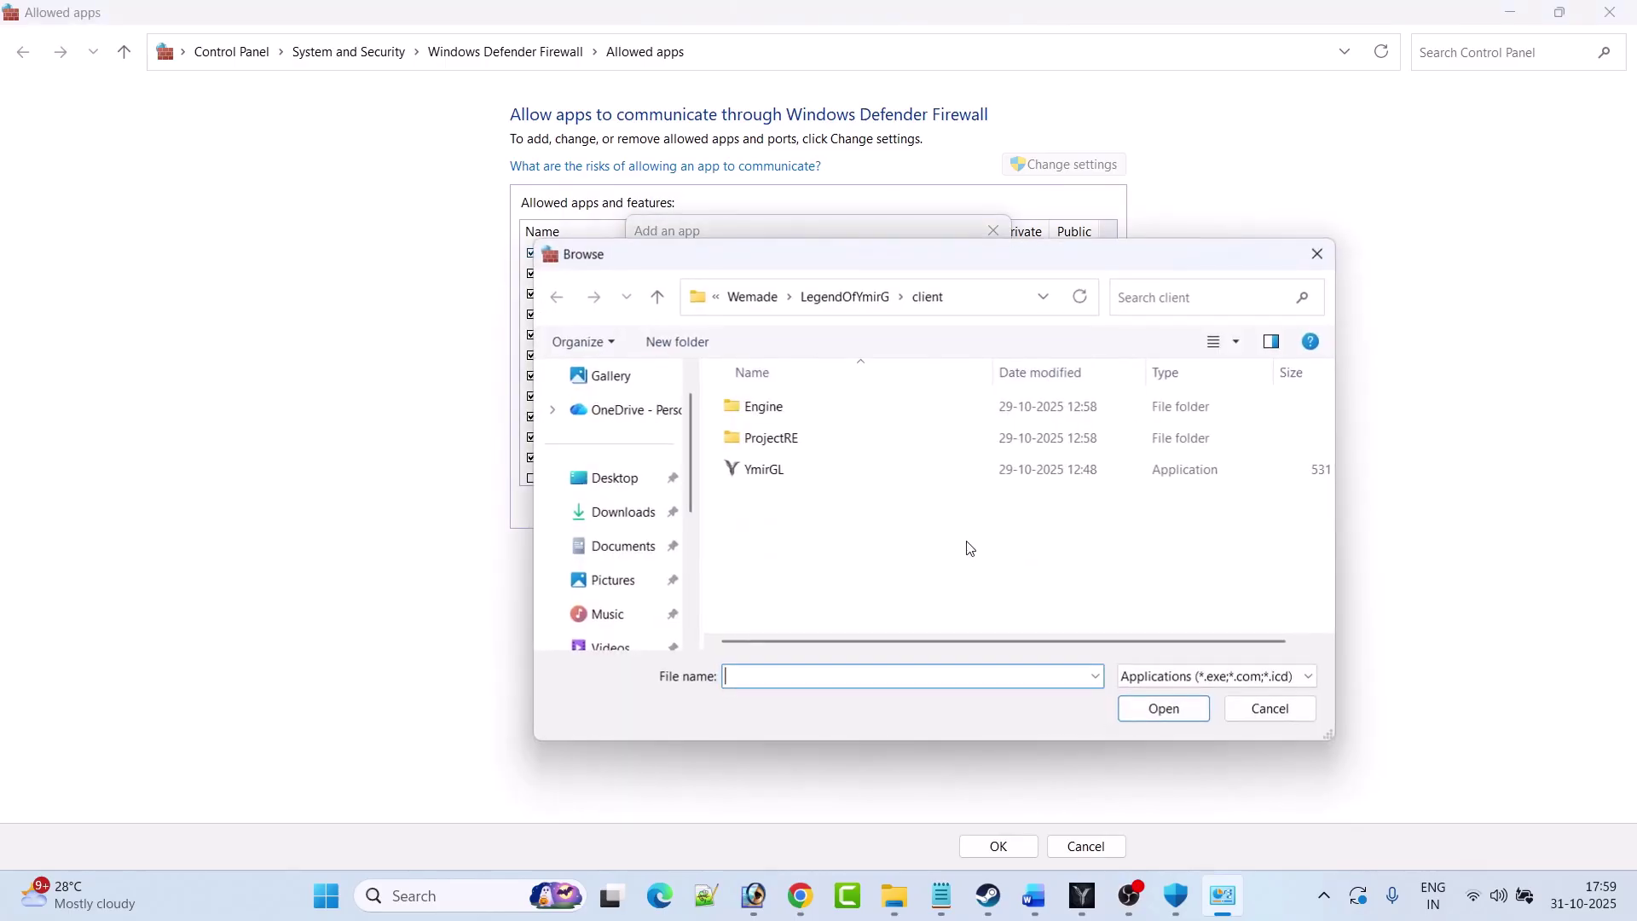
pyautogui.doubleClick(780, 444)
pyautogui.doubleClick(781, 443)
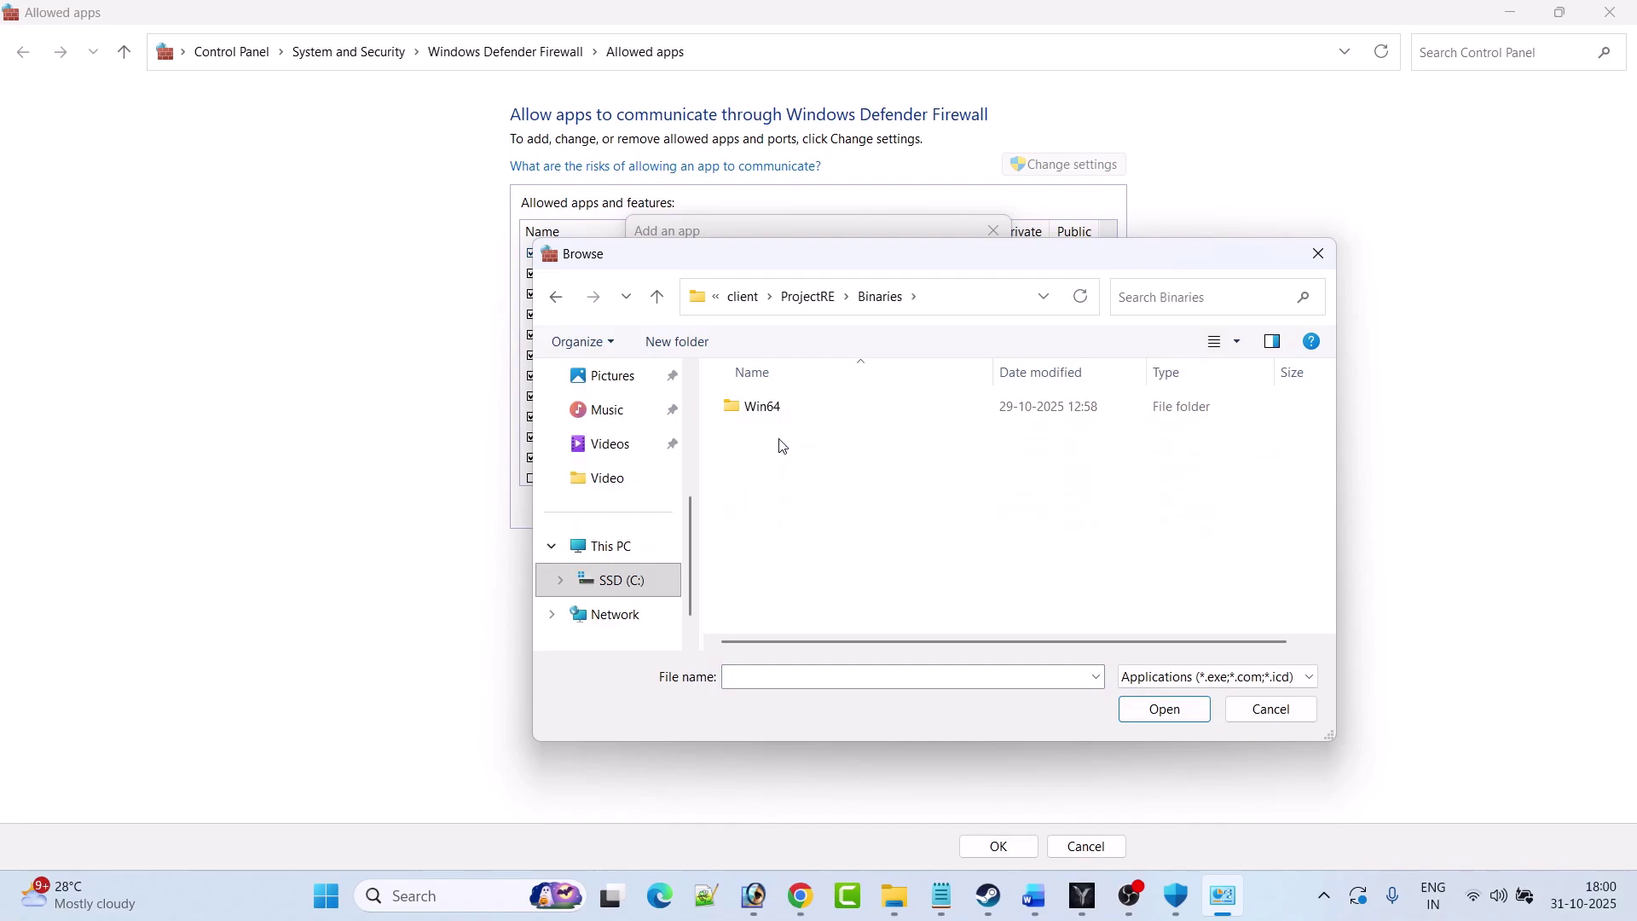
pyautogui.doubleClick(770, 410)
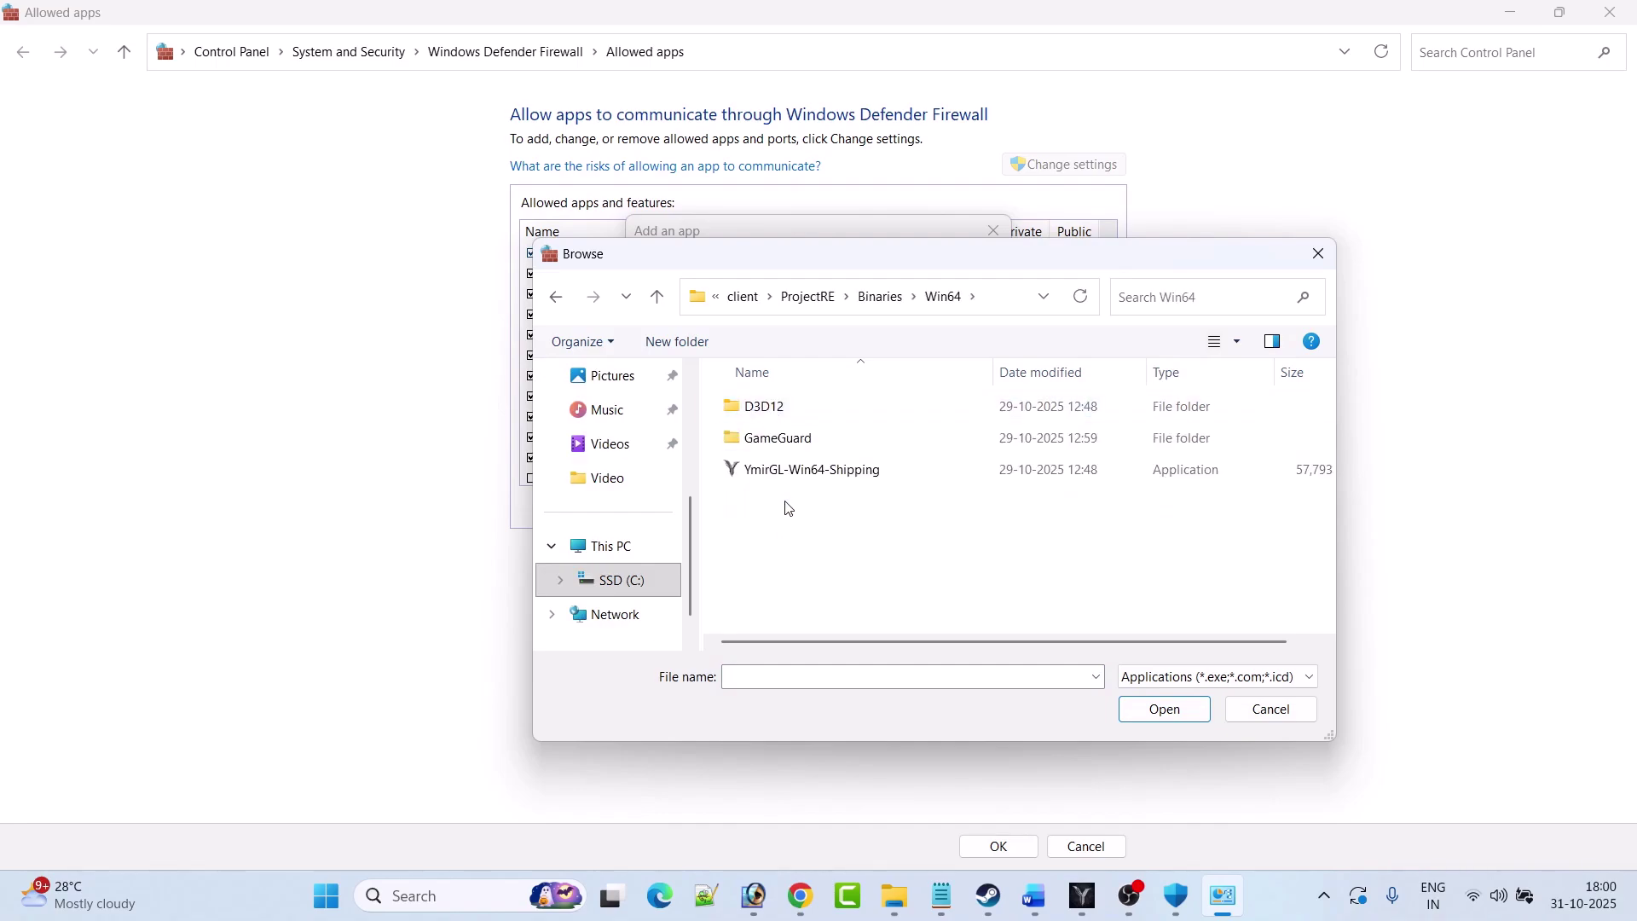
pyautogui.click(789, 470)
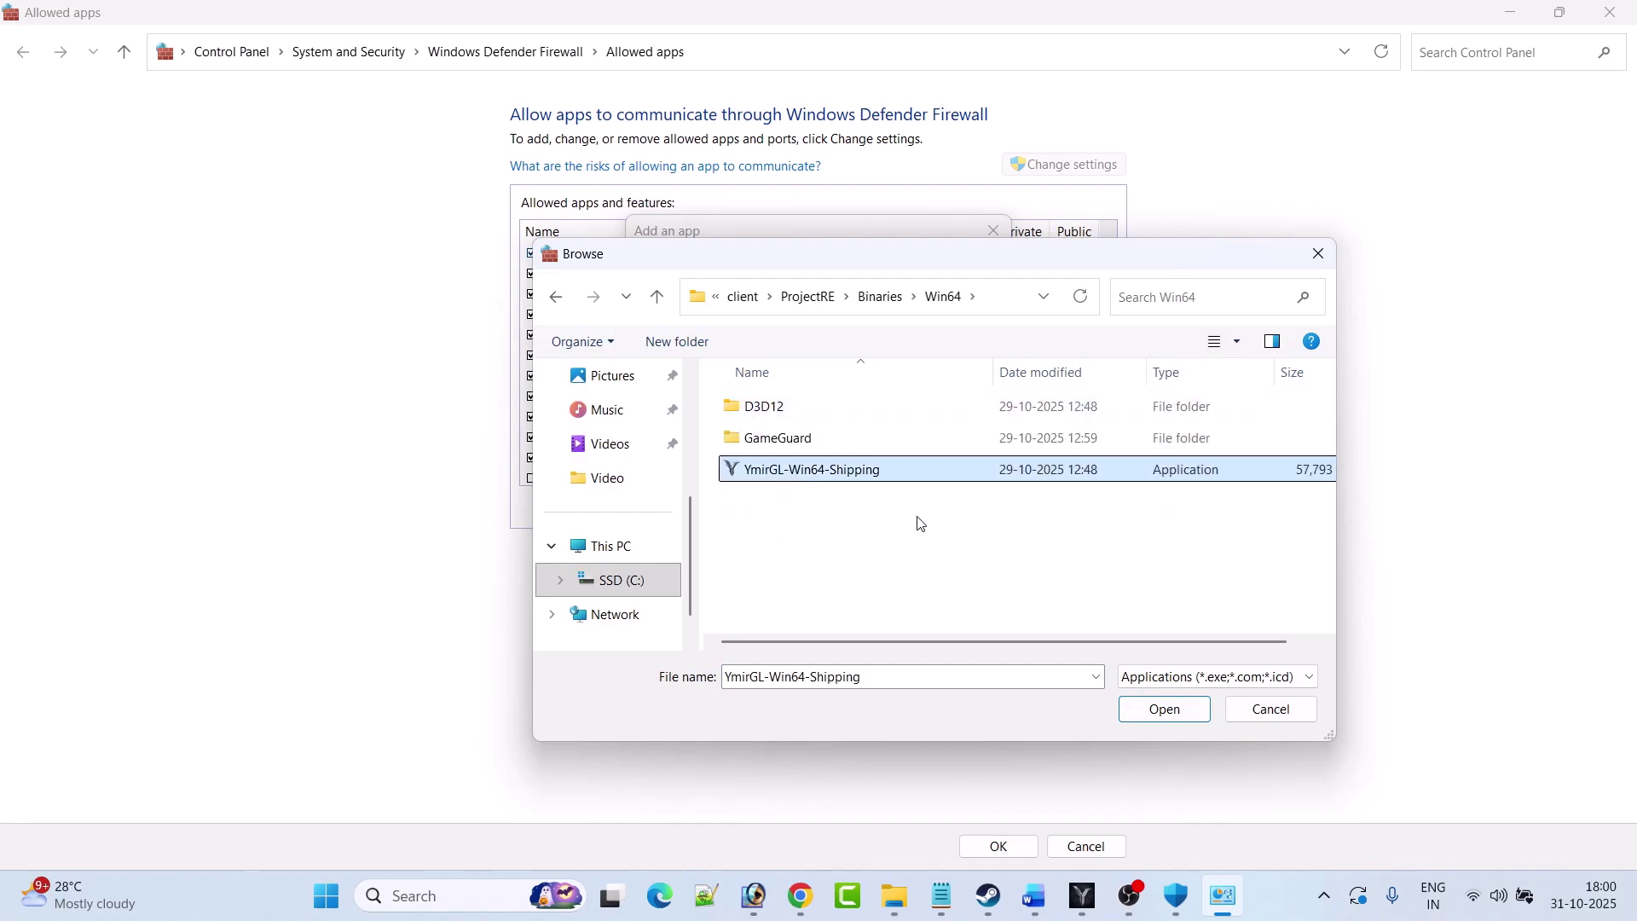
pyautogui.click(1161, 712)
pyautogui.click(893, 629)
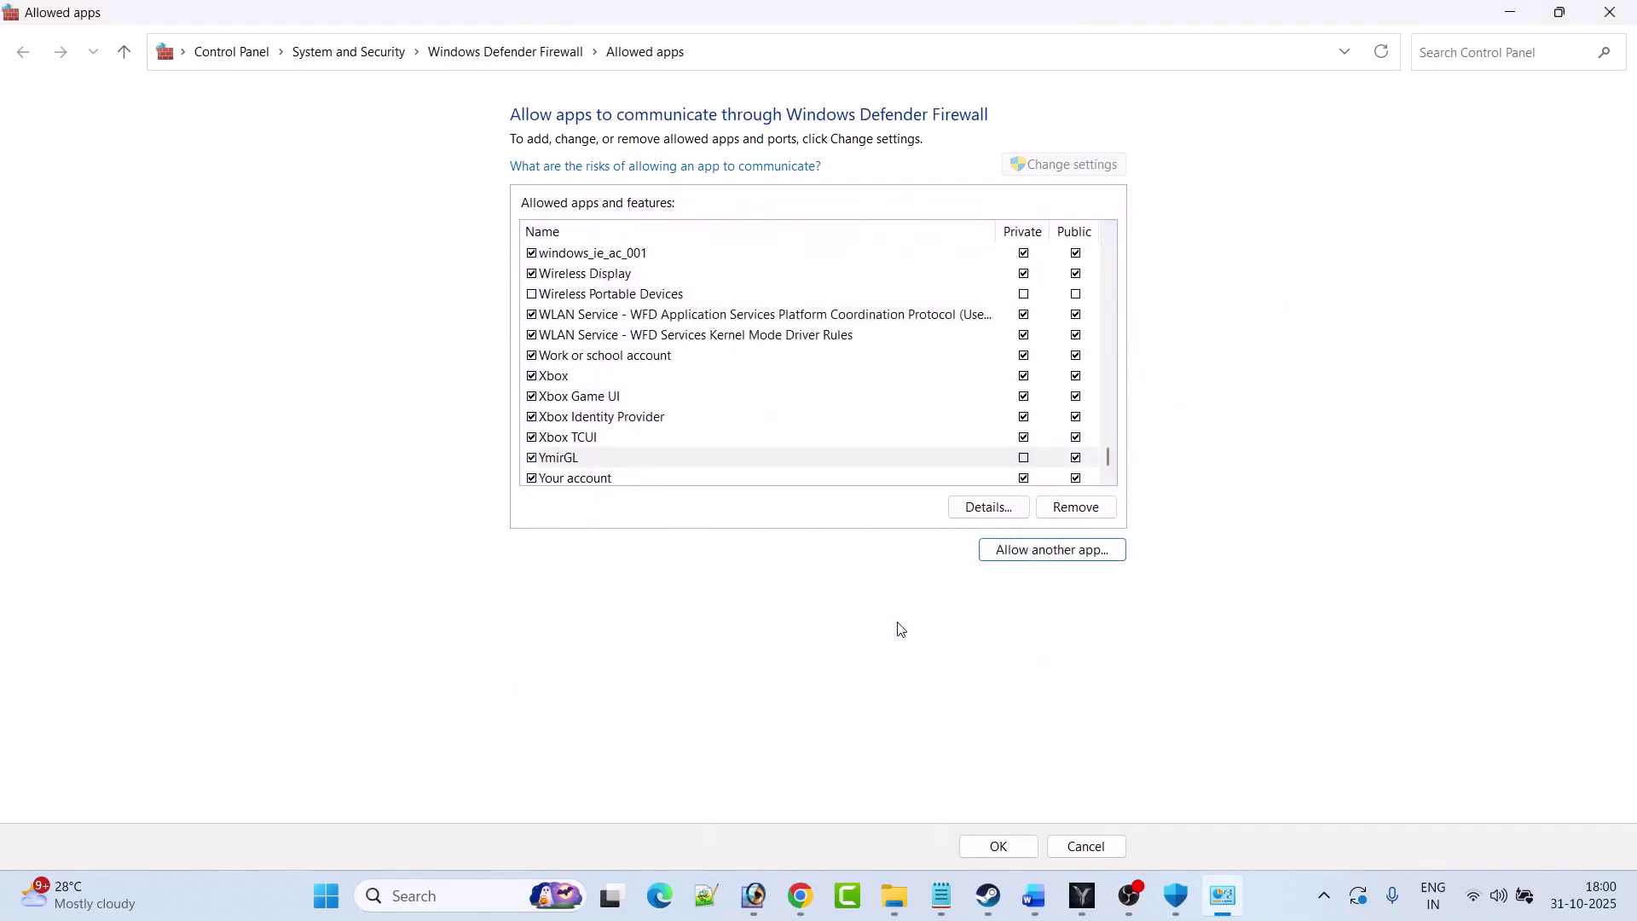
# - Save the firewall changes and return to Fix 4's third-party antivirus advice in the Word guide
pyautogui.click(999, 846)
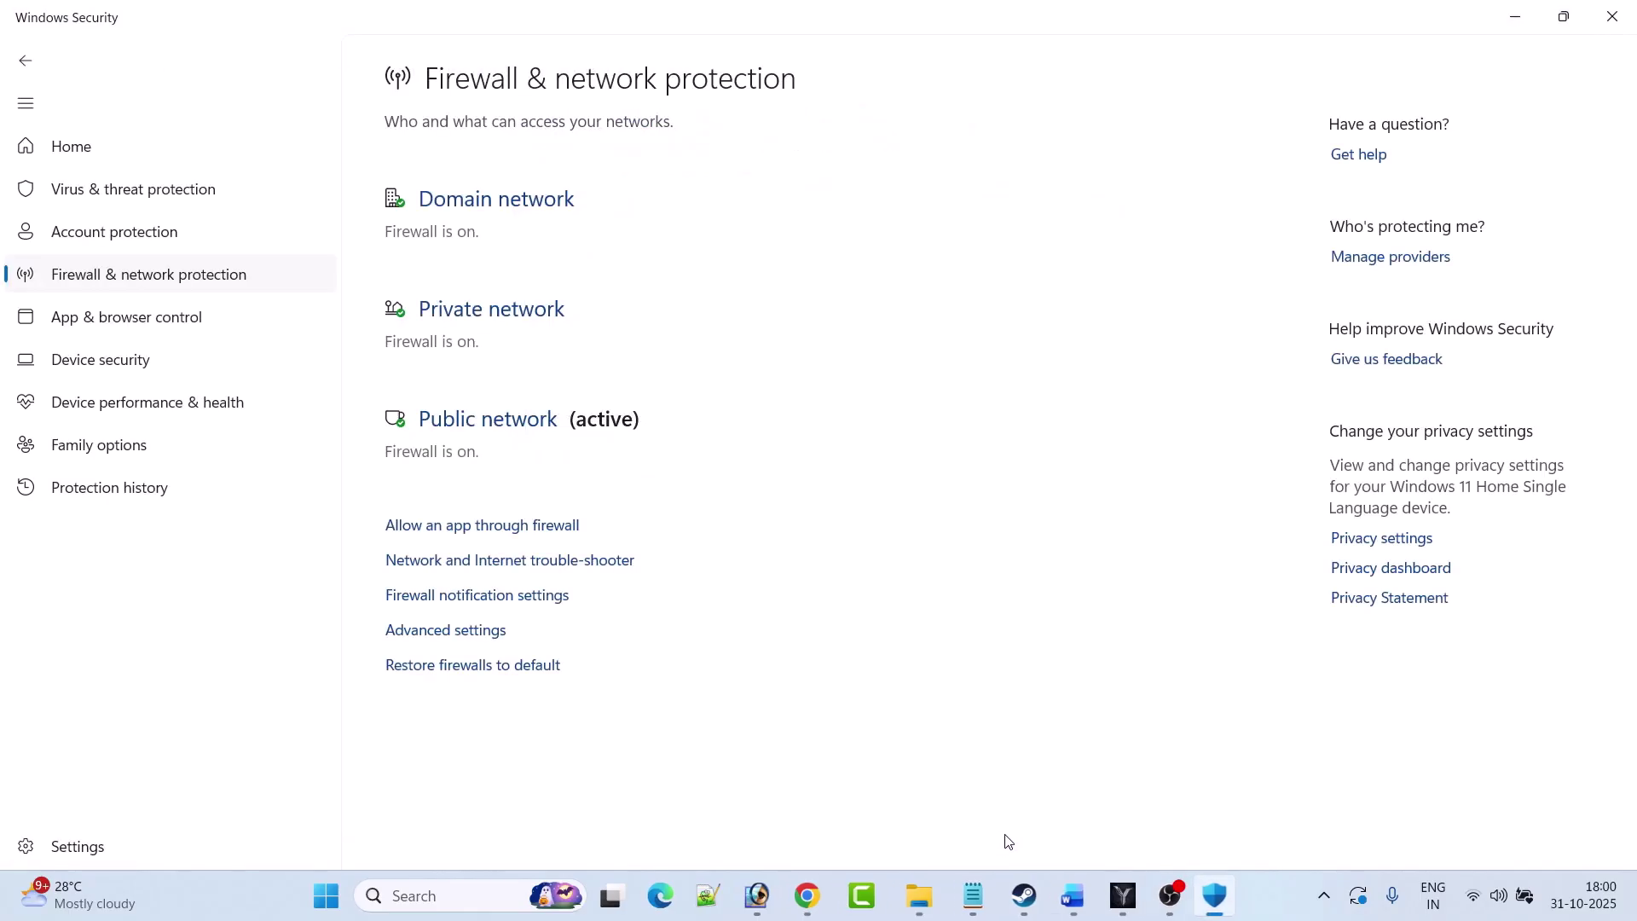
pyautogui.click(1081, 895)
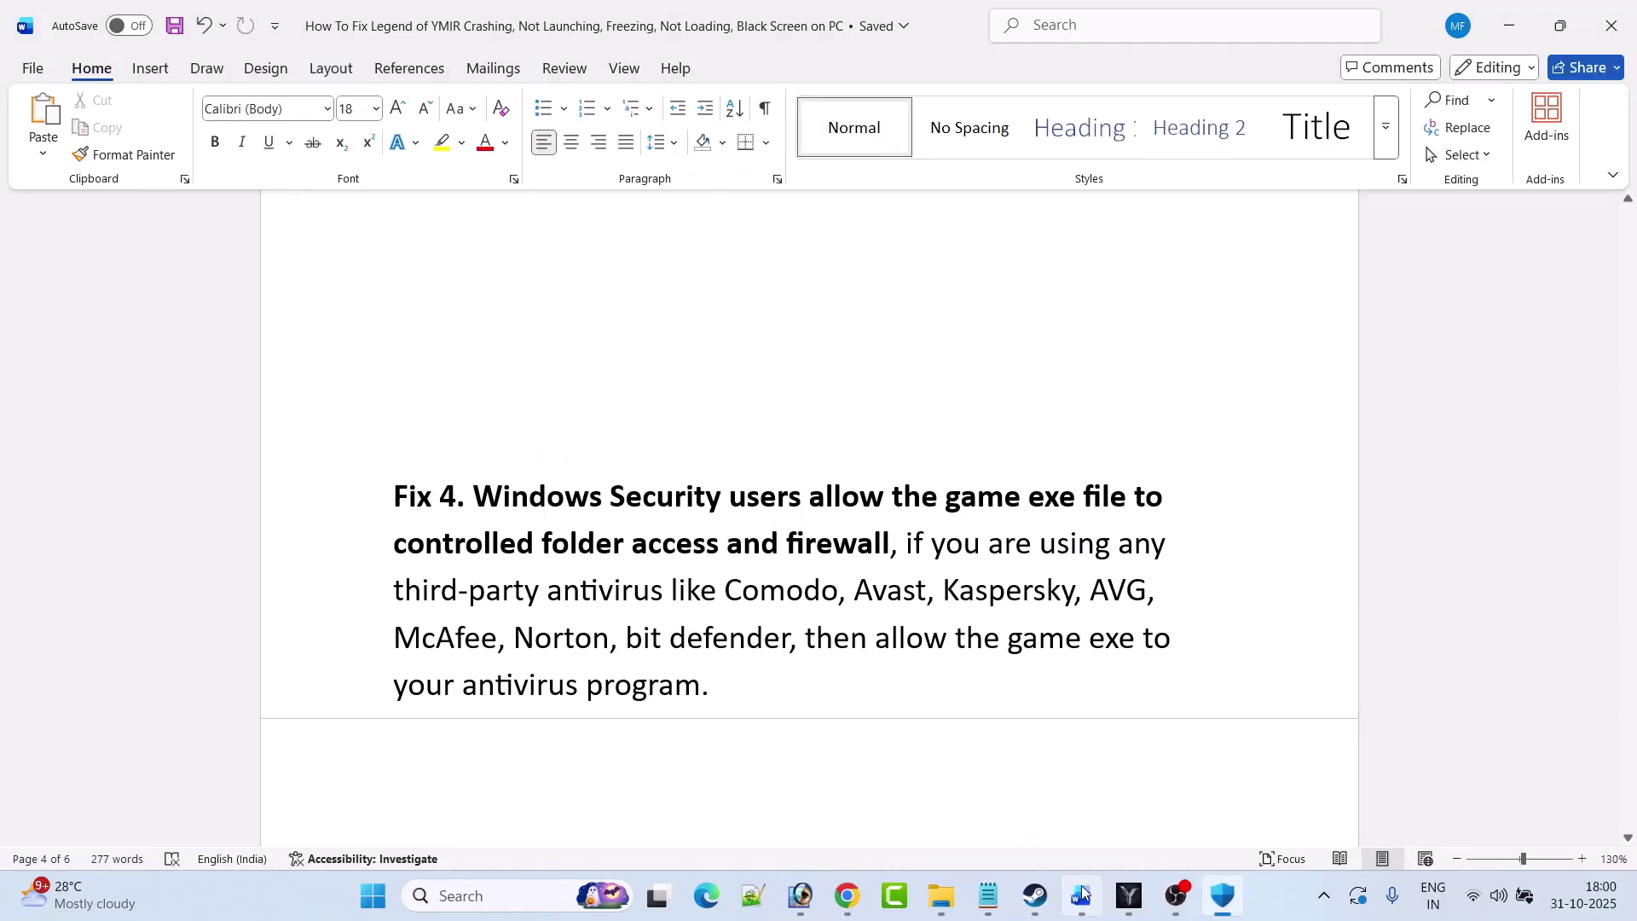
pyautogui.moveTo(739, 524); pyautogui.dragTo(905, 476)
pyautogui.click(871, 530)
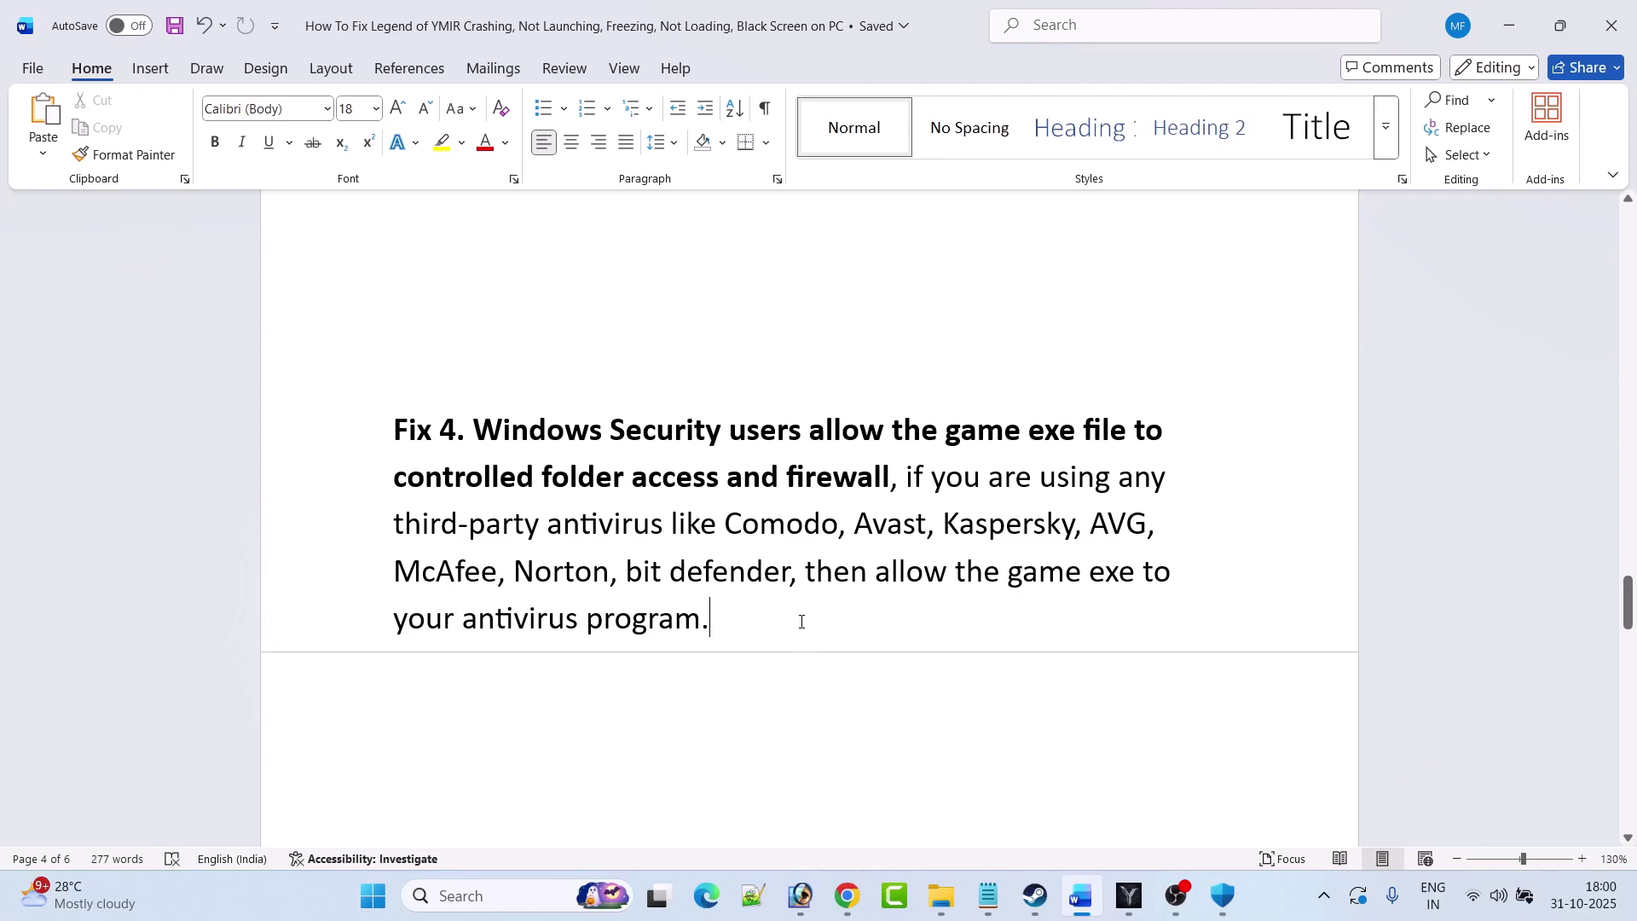
# - Scroll to Fix 5 and follow its link to the Visual C++ Redistributable downloads page in Chrome
pyautogui.scroll(-5, 801, 622)
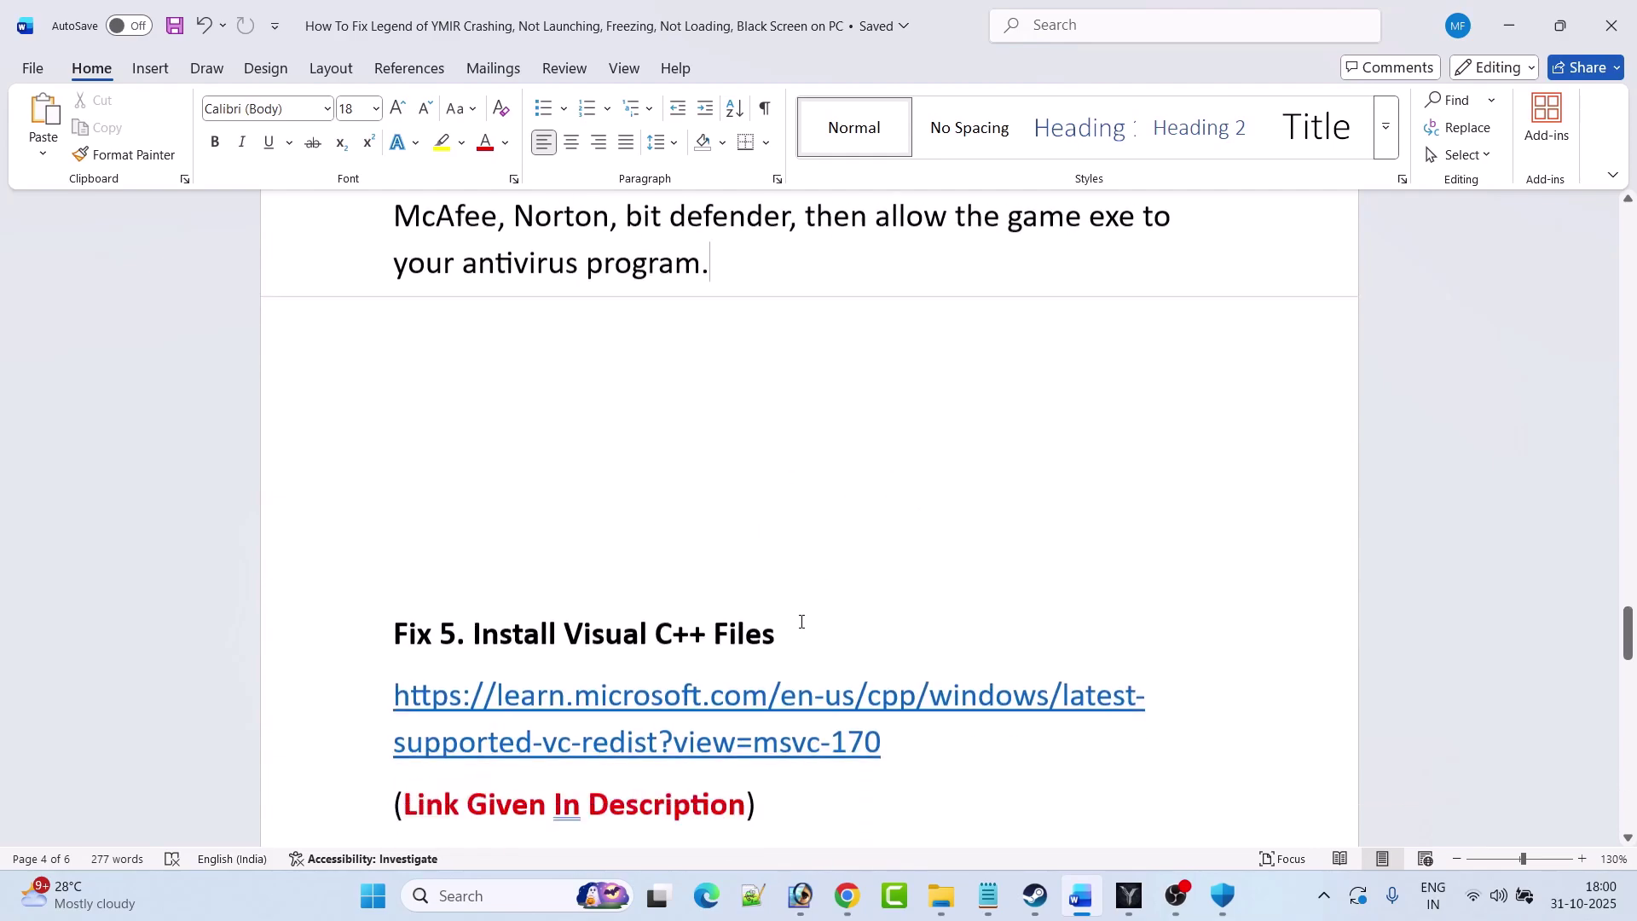
pyautogui.scroll(-1, 670, 534)
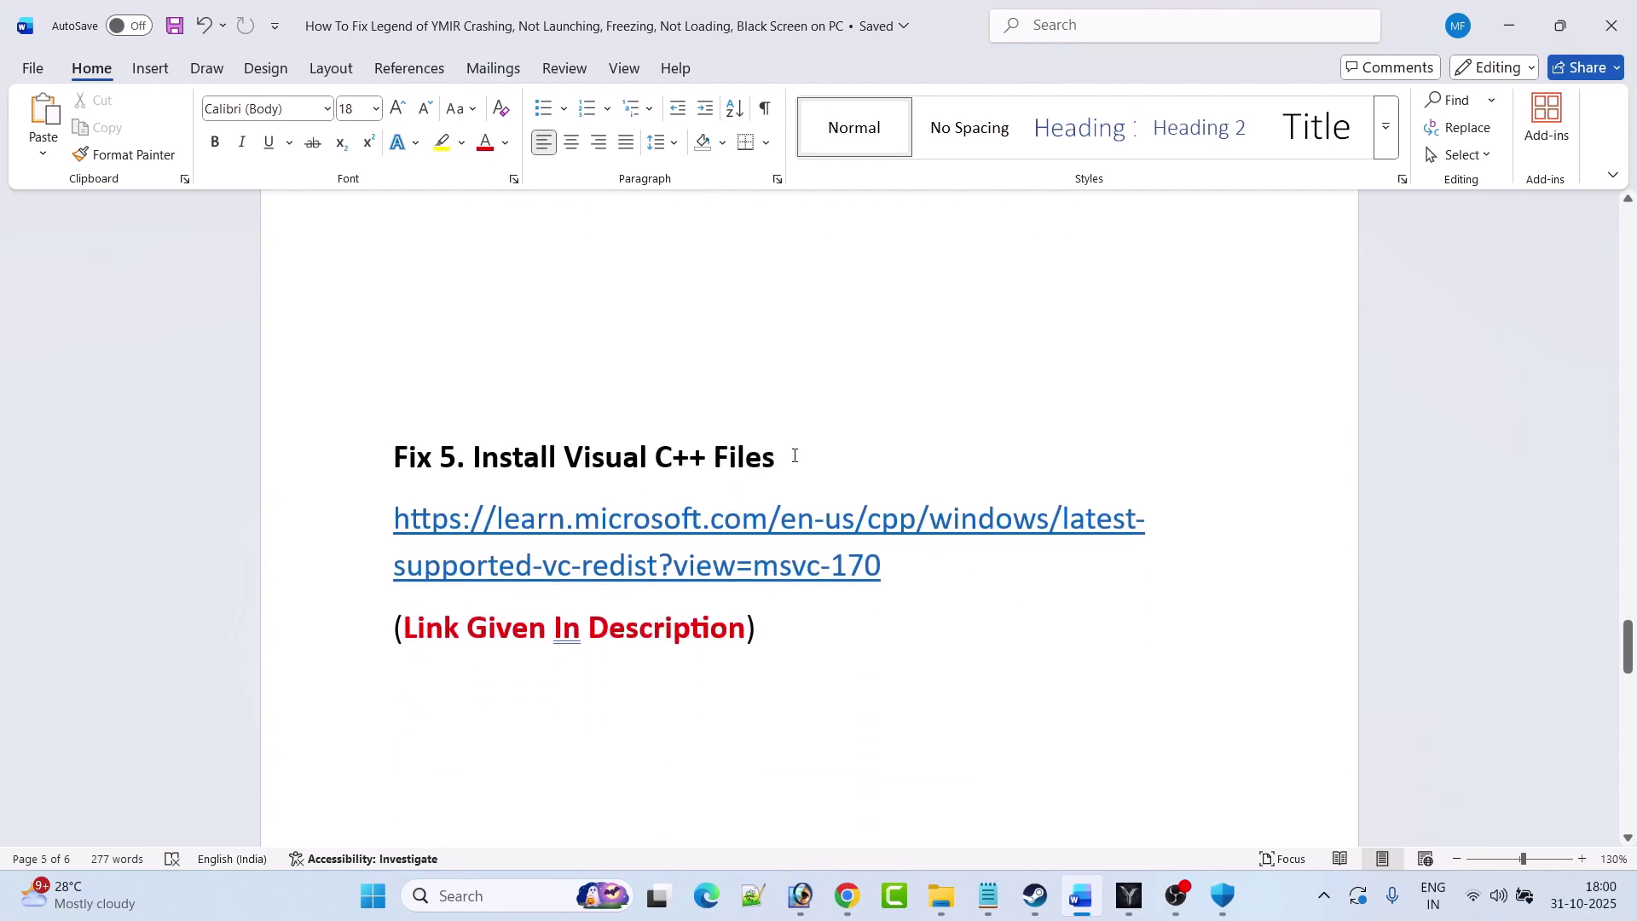
pyautogui.moveTo(900, 571); pyautogui.dragTo(371, 537)
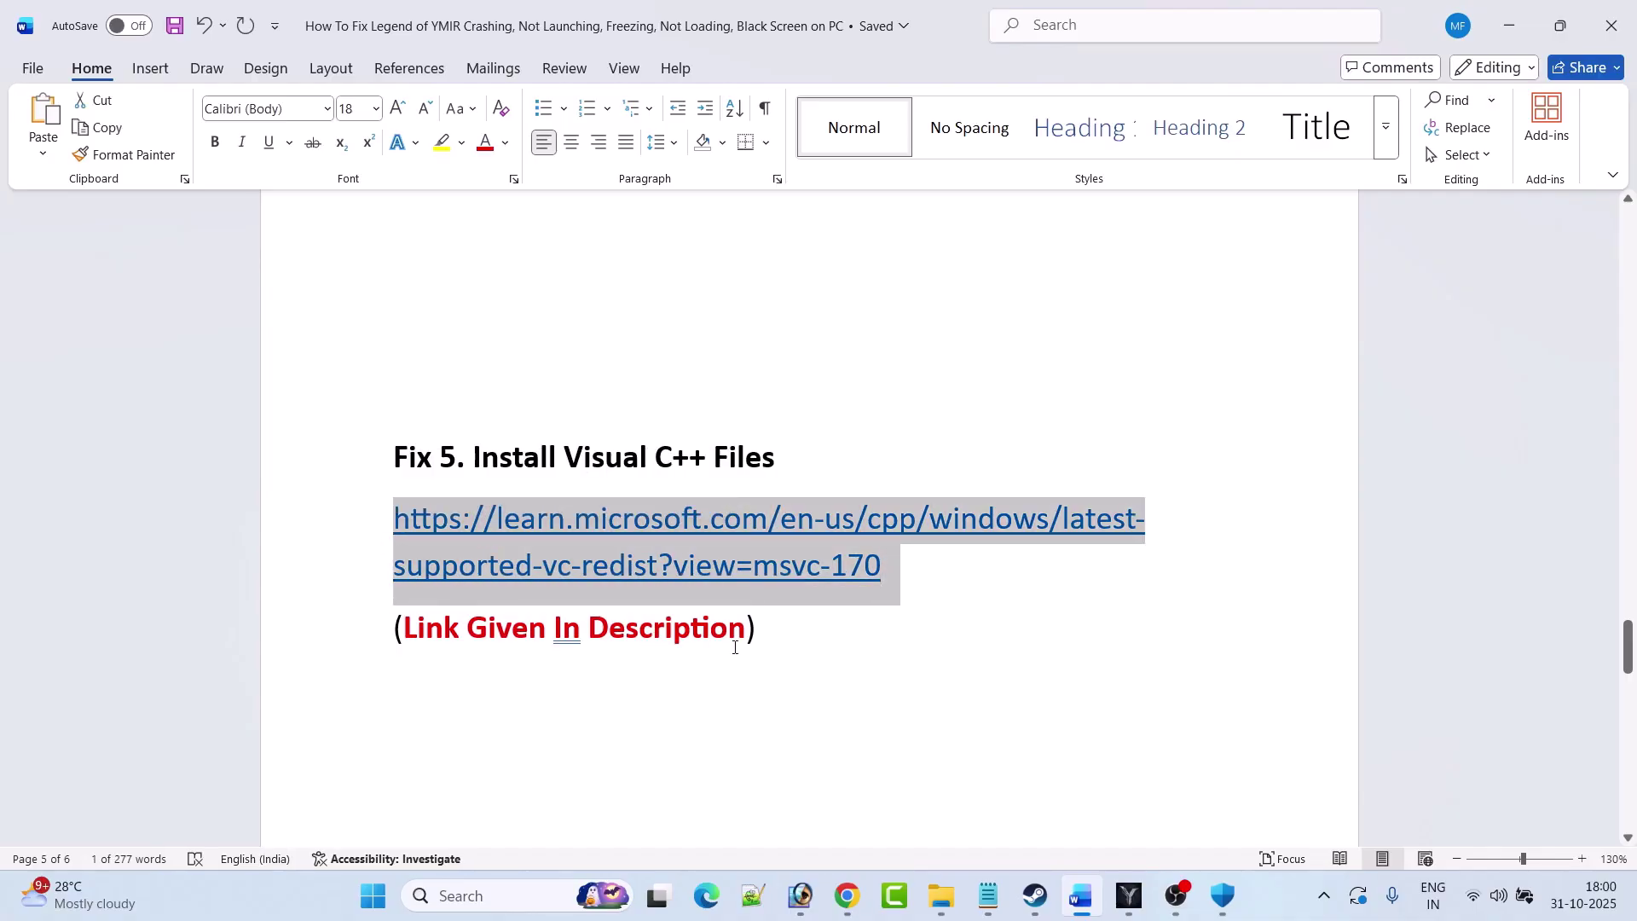
pyautogui.click(846, 896)
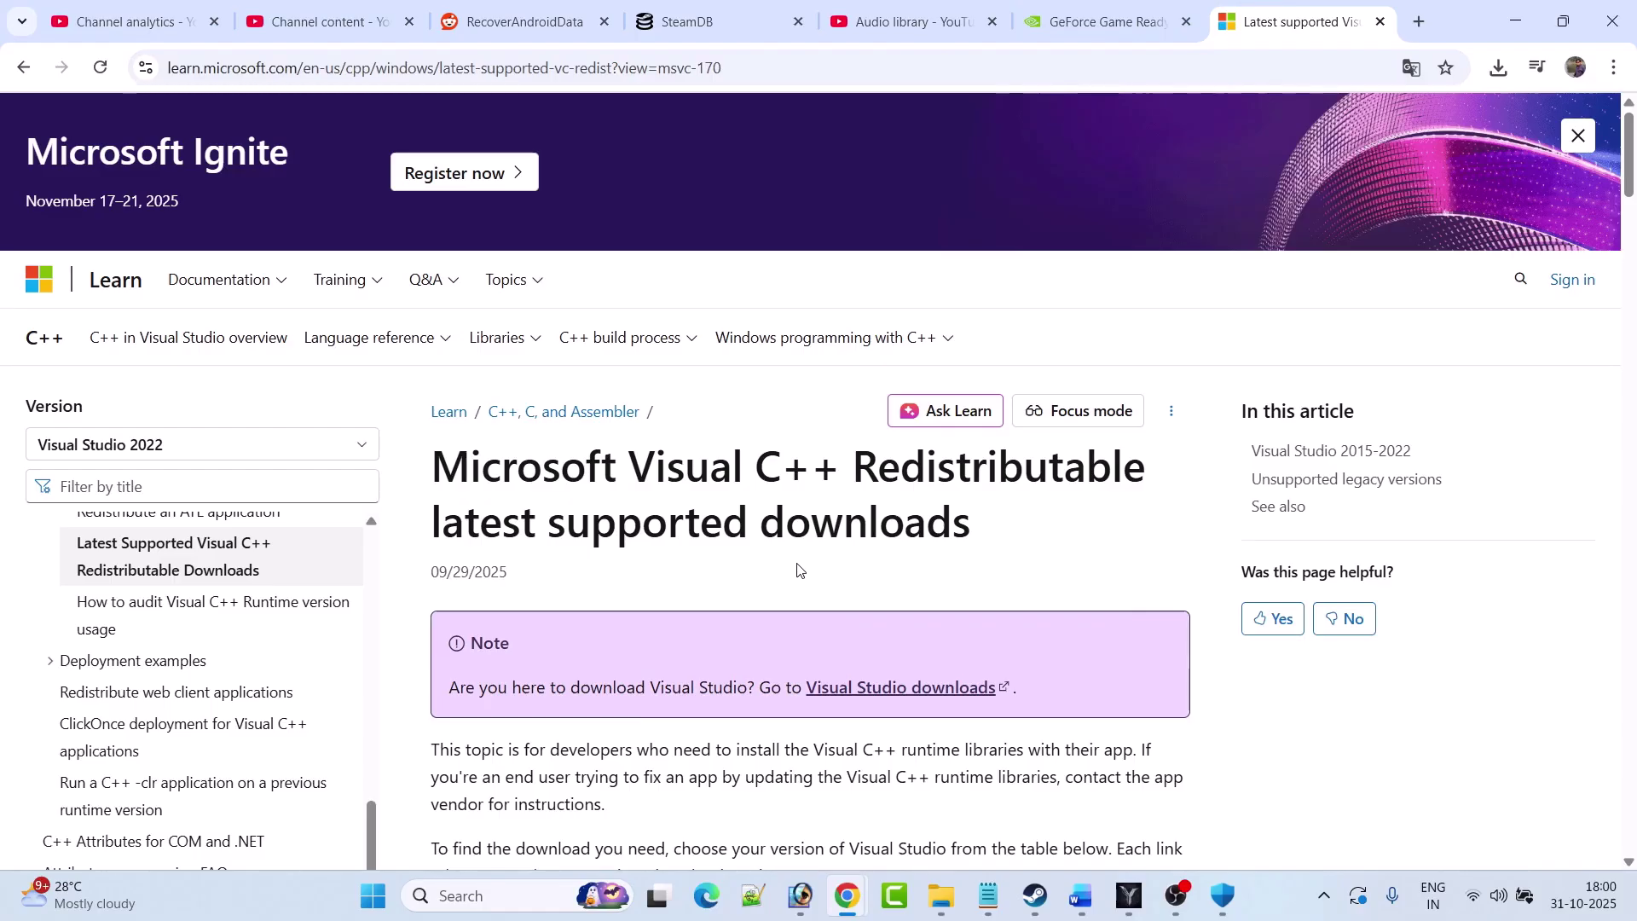
# - Download the x86 and x64 Visual C++ Redistributables and repair the installed x64 package
pyautogui.scroll(-3, 798, 570)
pyautogui.scroll(-18, 798, 569)
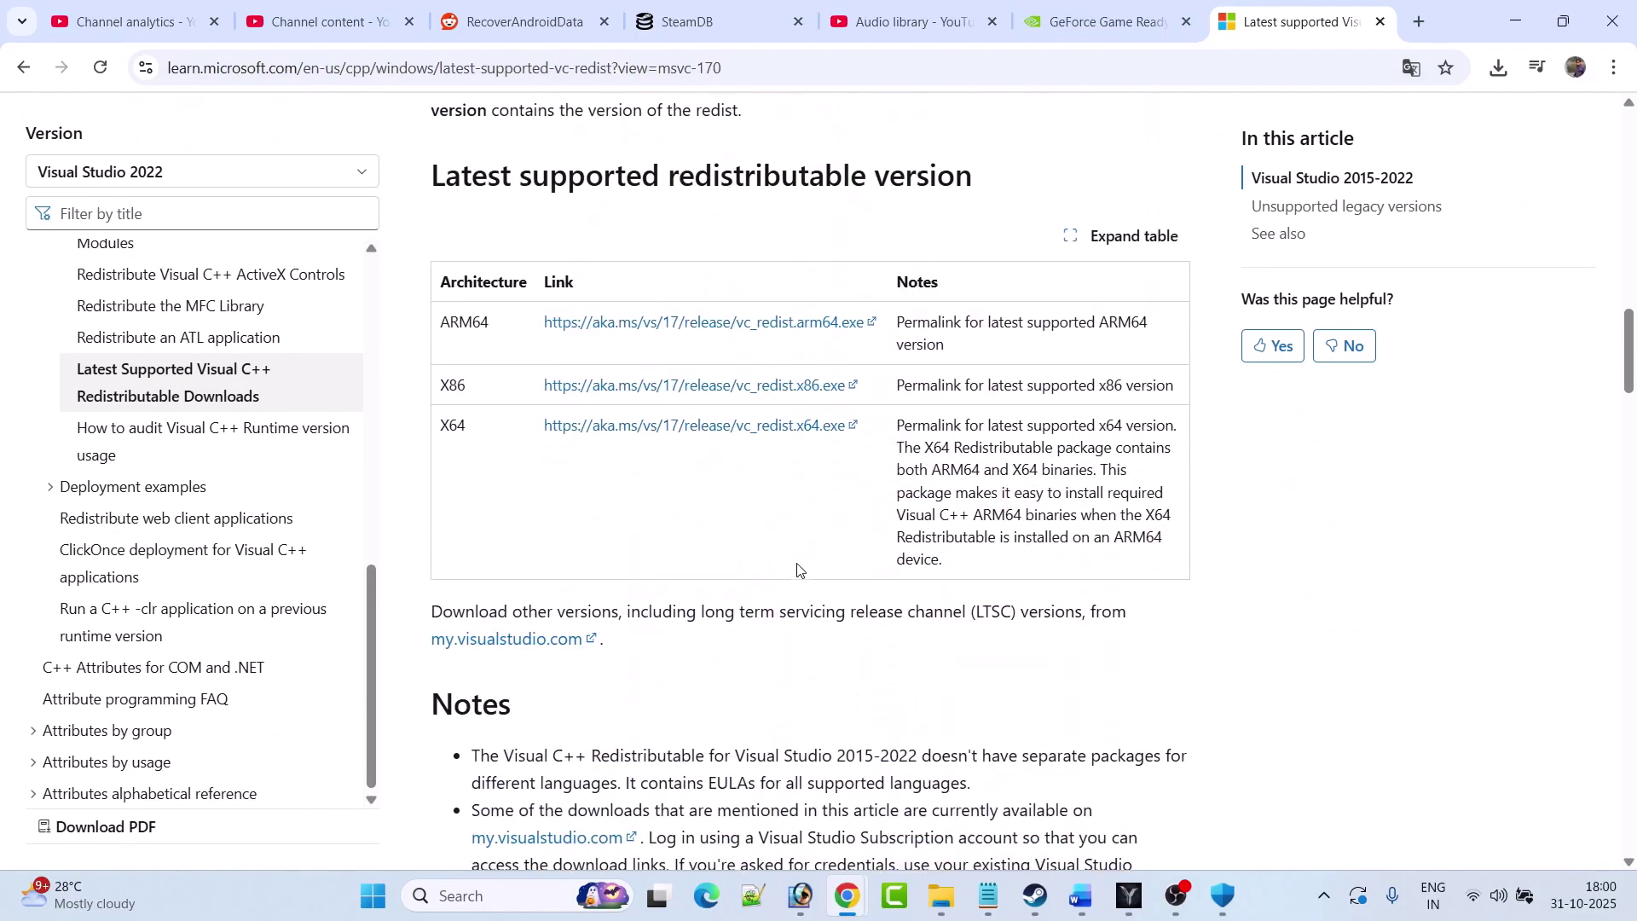
pyautogui.click(669, 392)
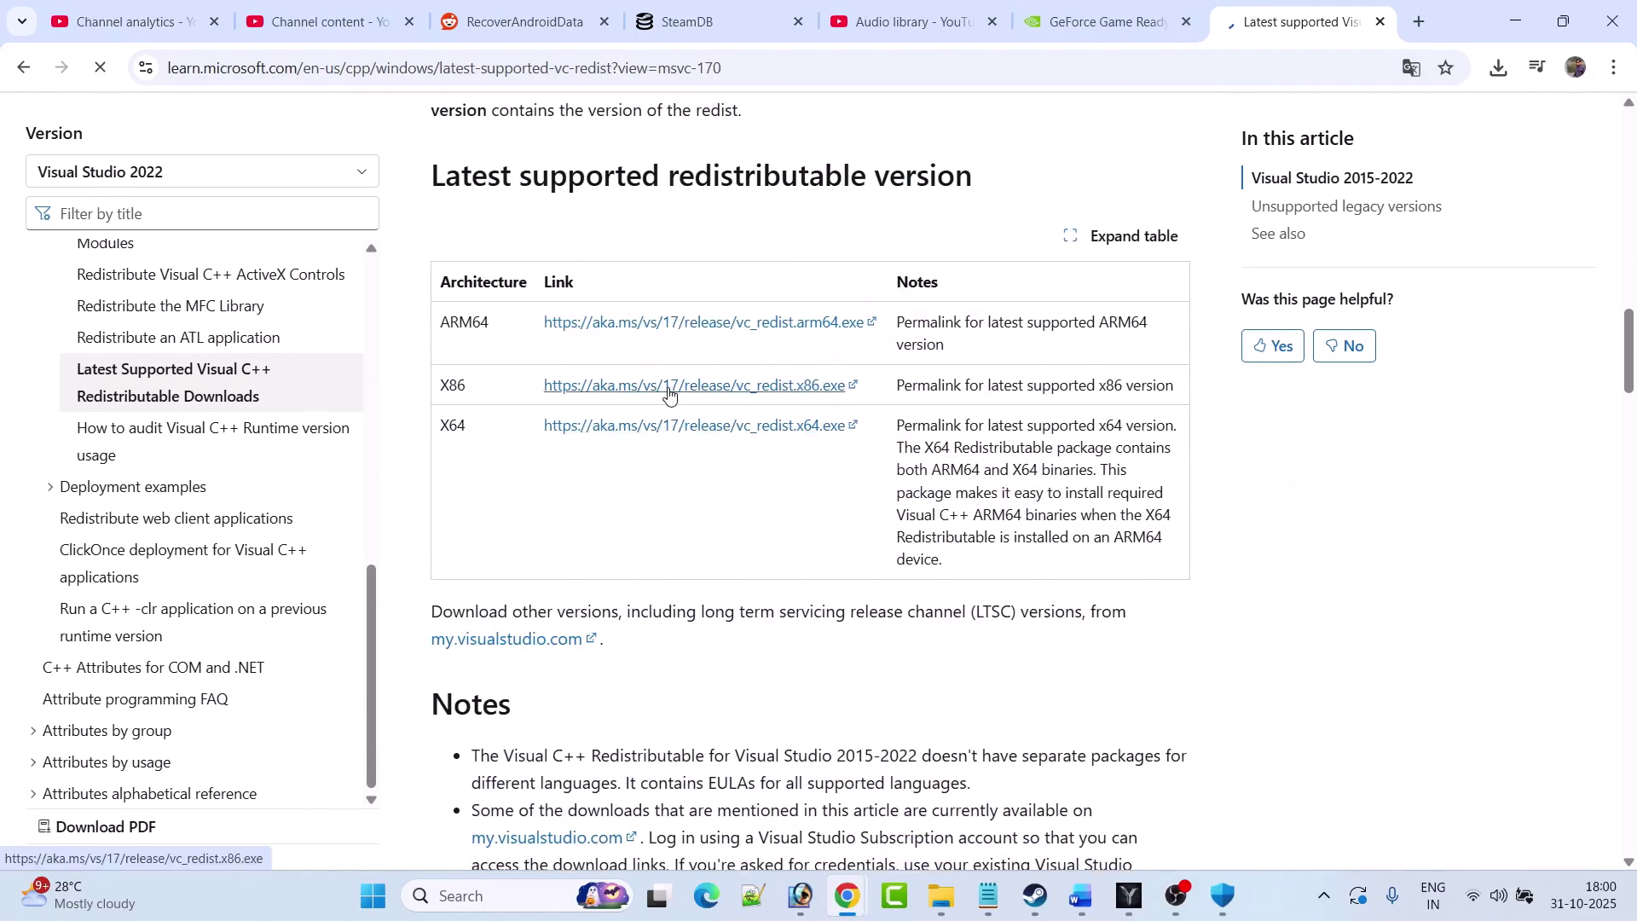
pyautogui.click(682, 425)
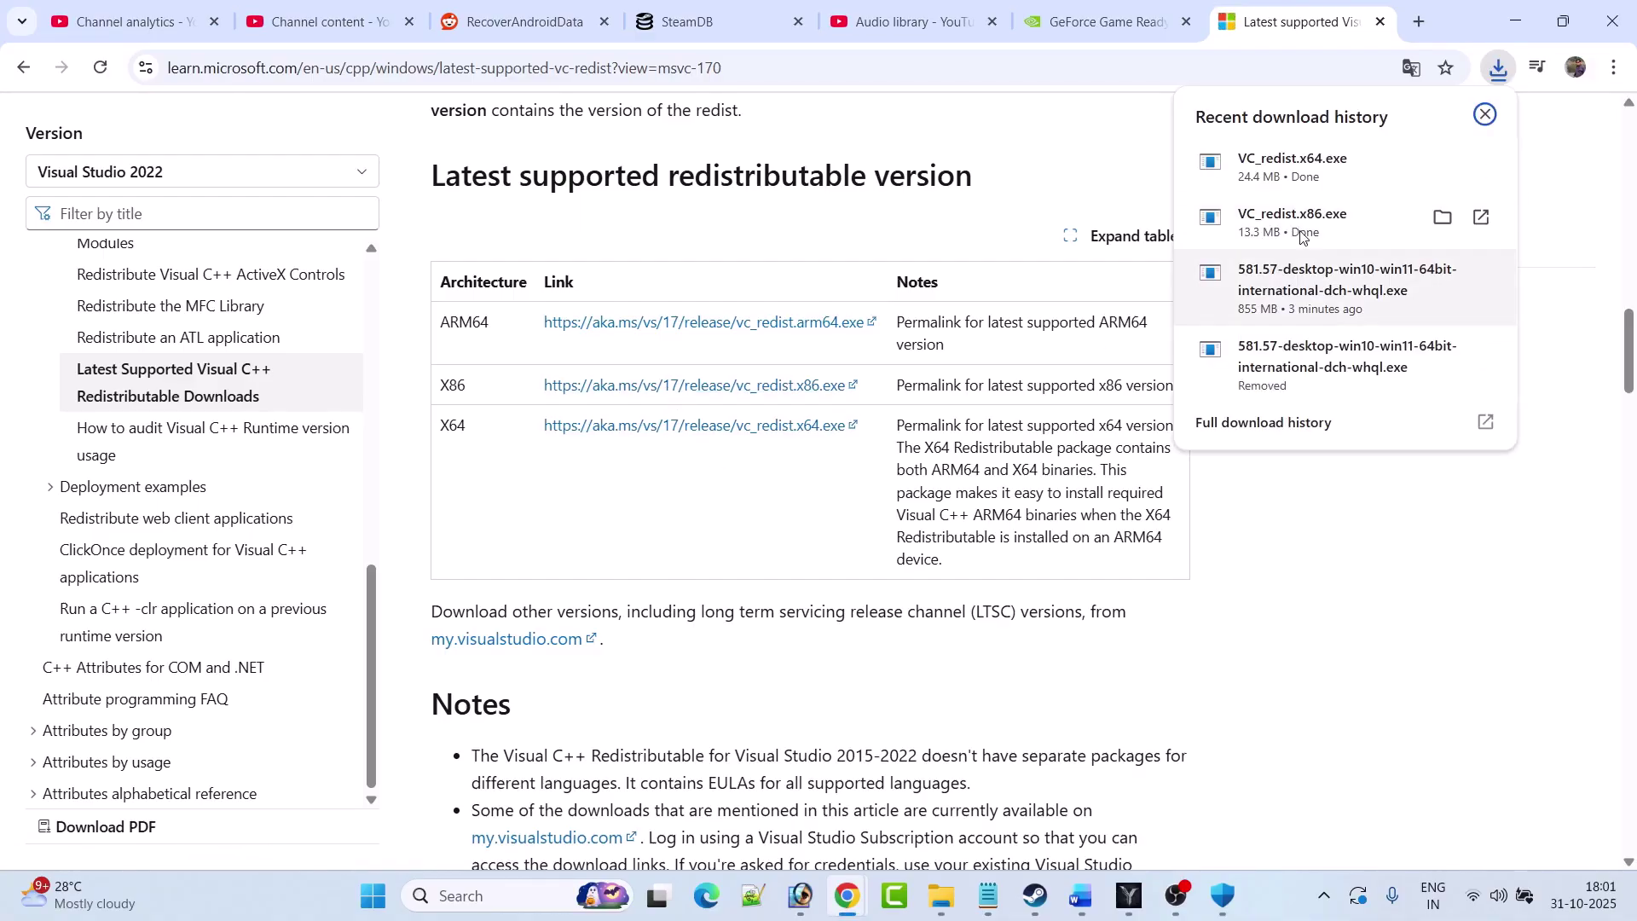
pyautogui.click(1319, 171)
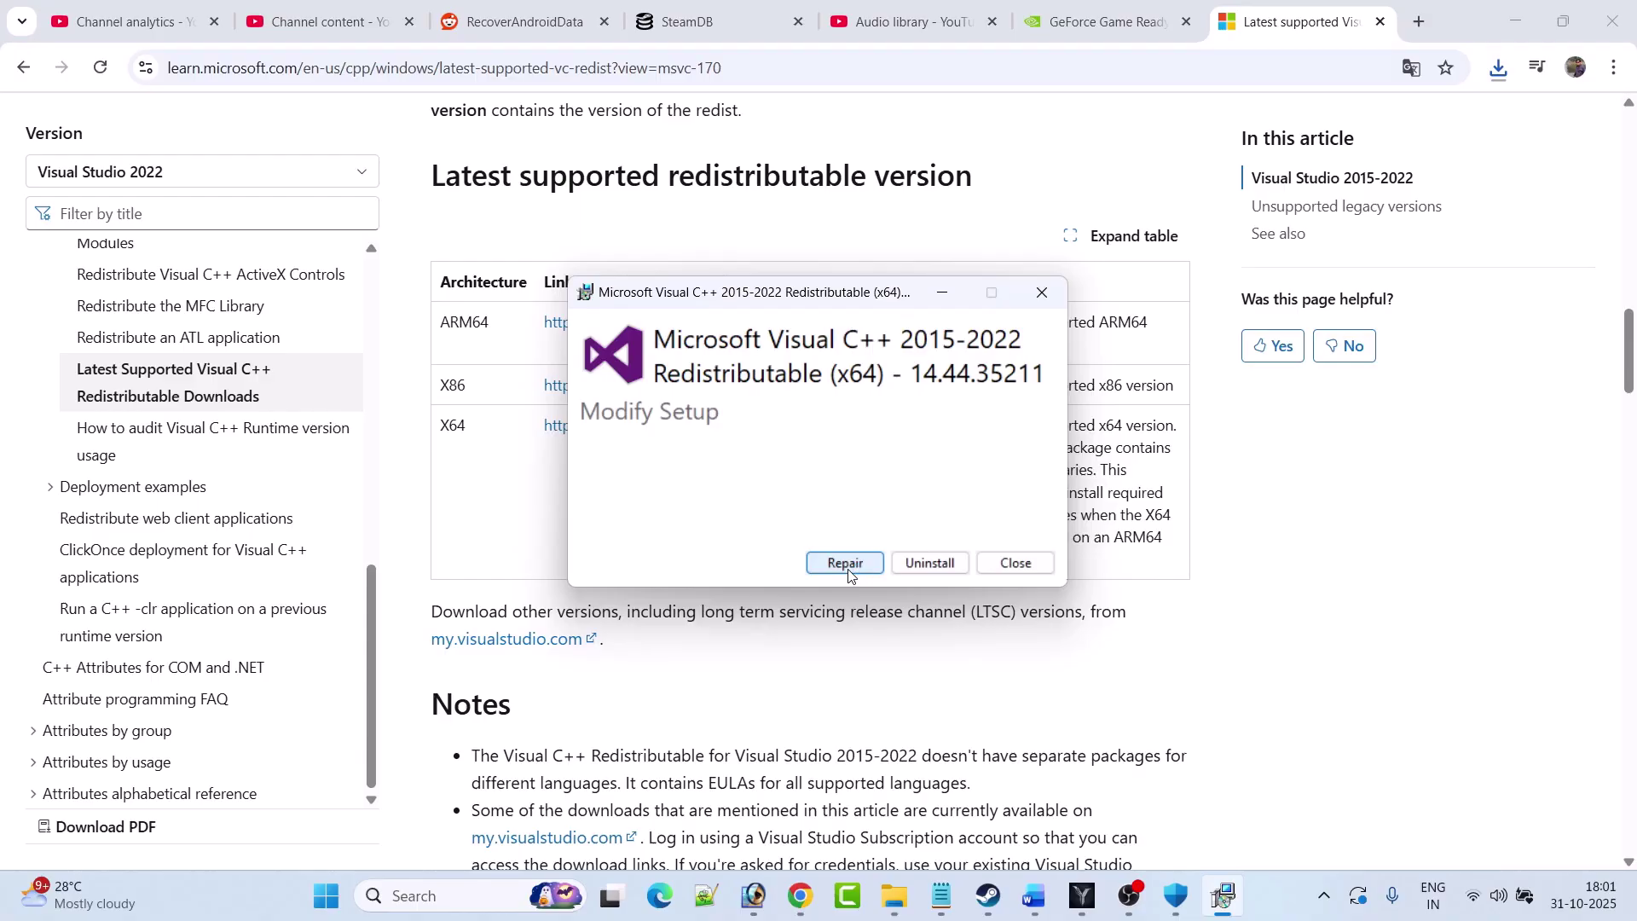
pyautogui.click(847, 564)
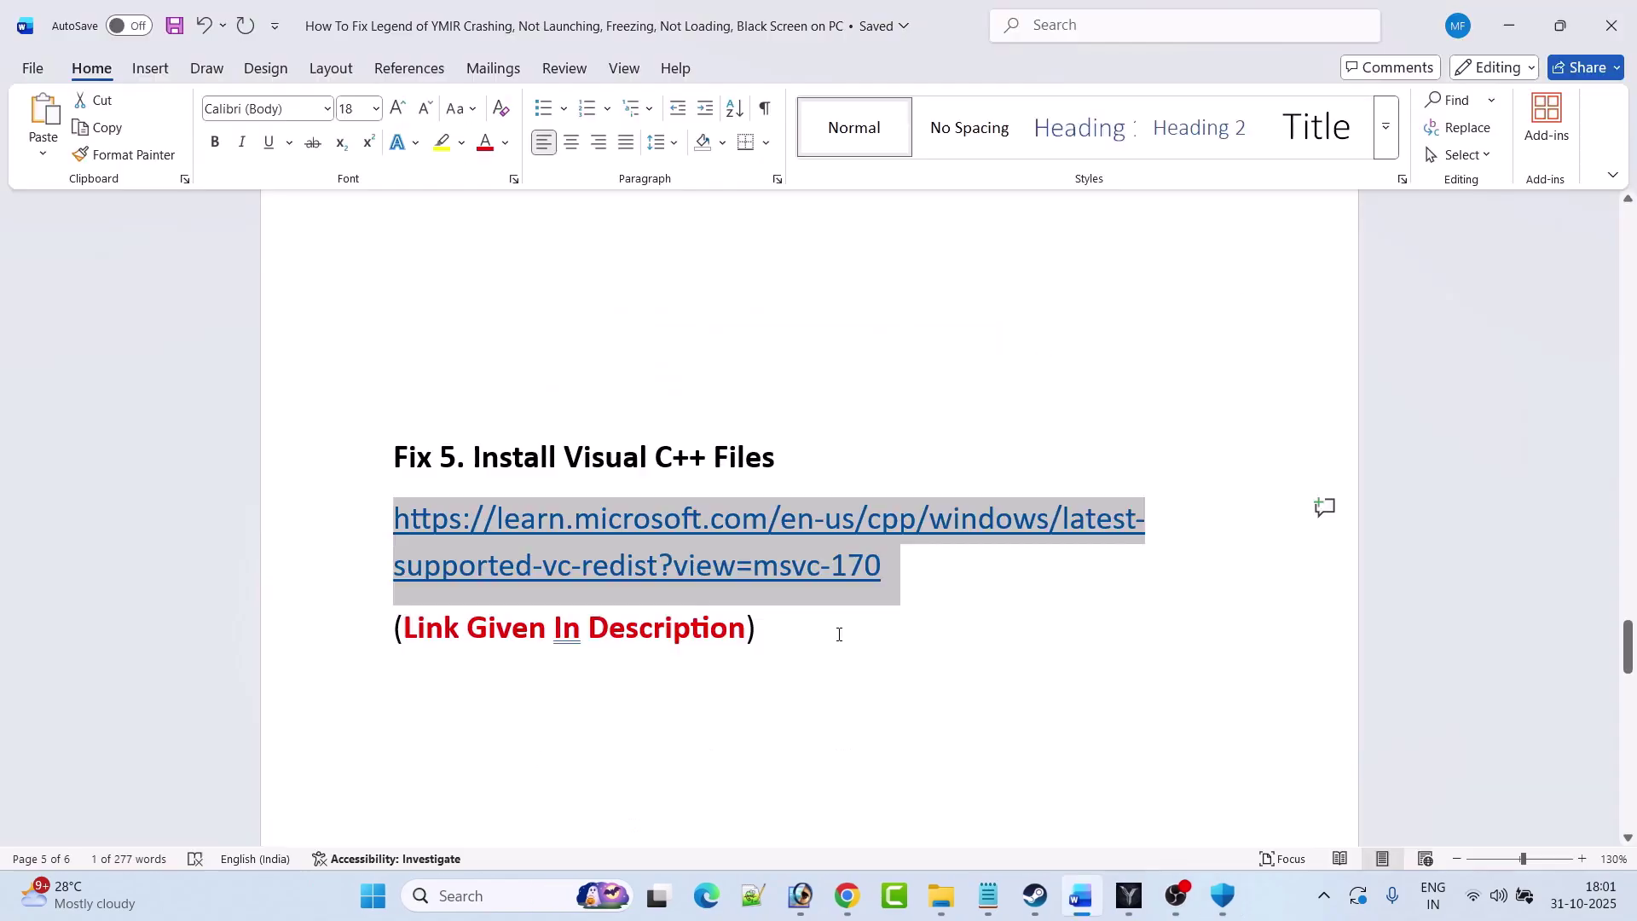
# - Back in the guide, view the Start menu's restart options without restarting
pyautogui.click(837, 628)
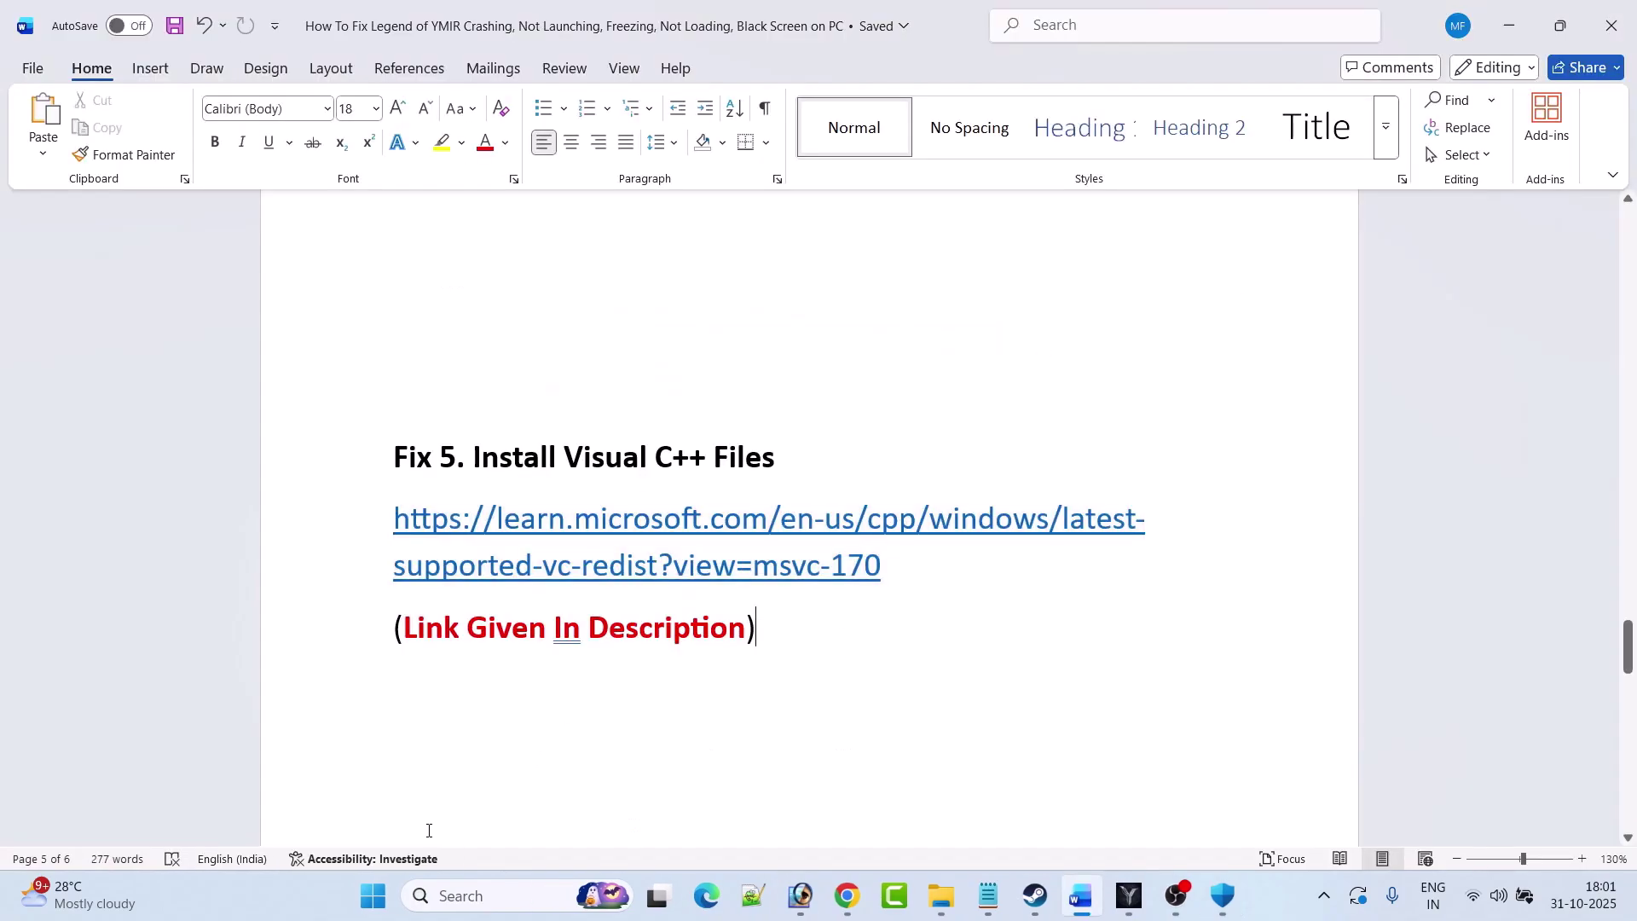
pyautogui.click(380, 904)
pyautogui.click(1081, 823)
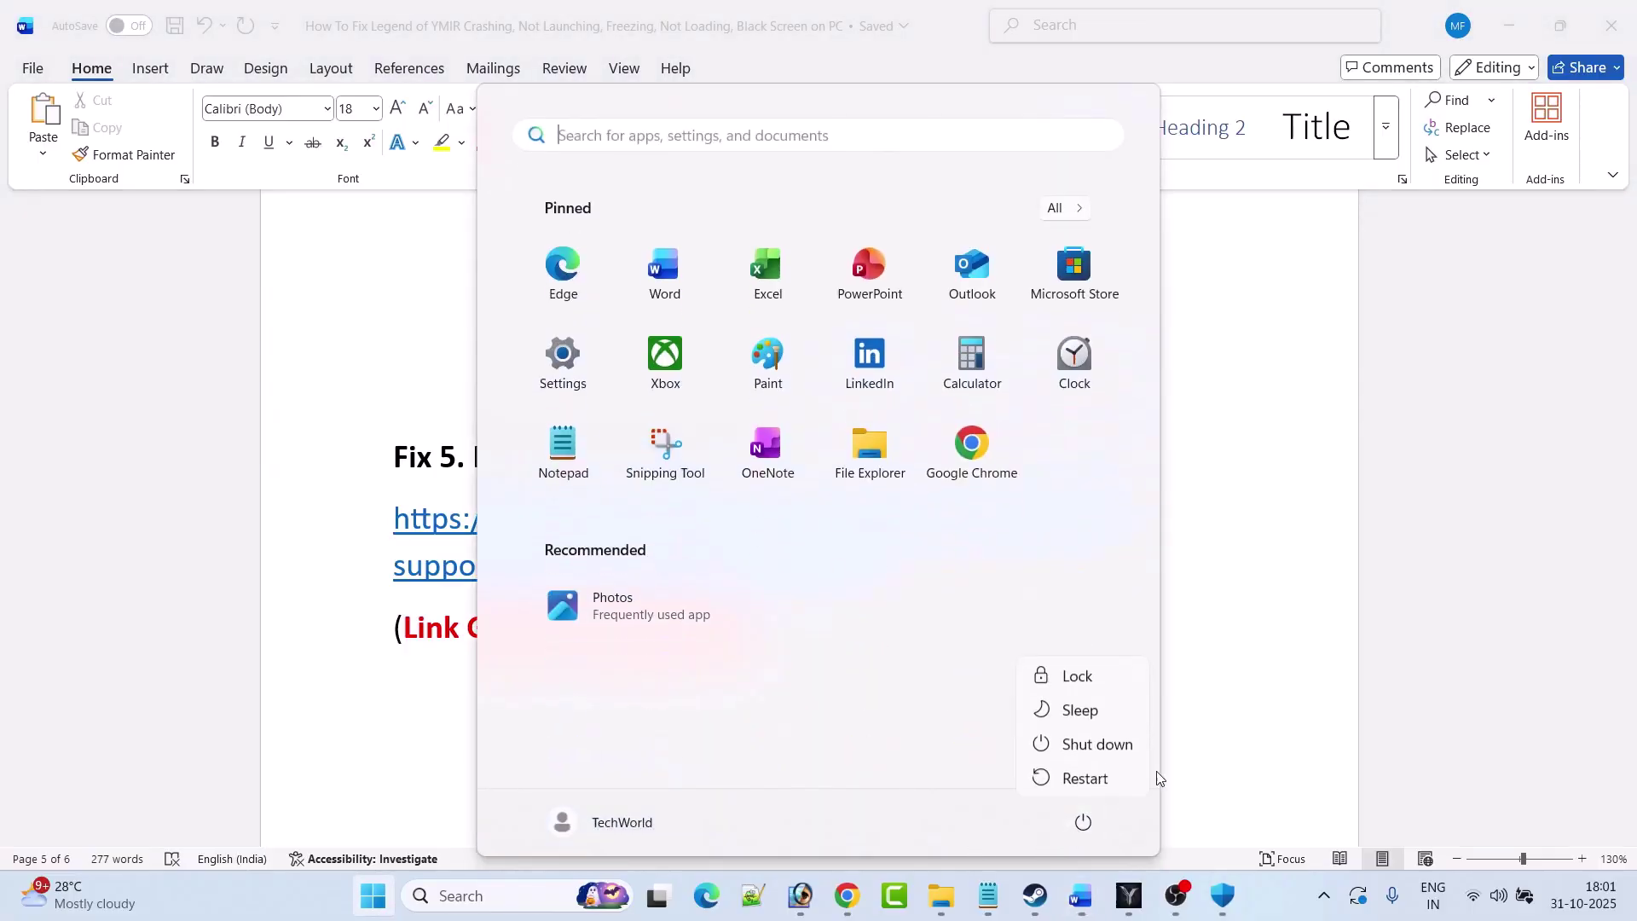
pyautogui.click(1233, 720)
pyautogui.click(1224, 686)
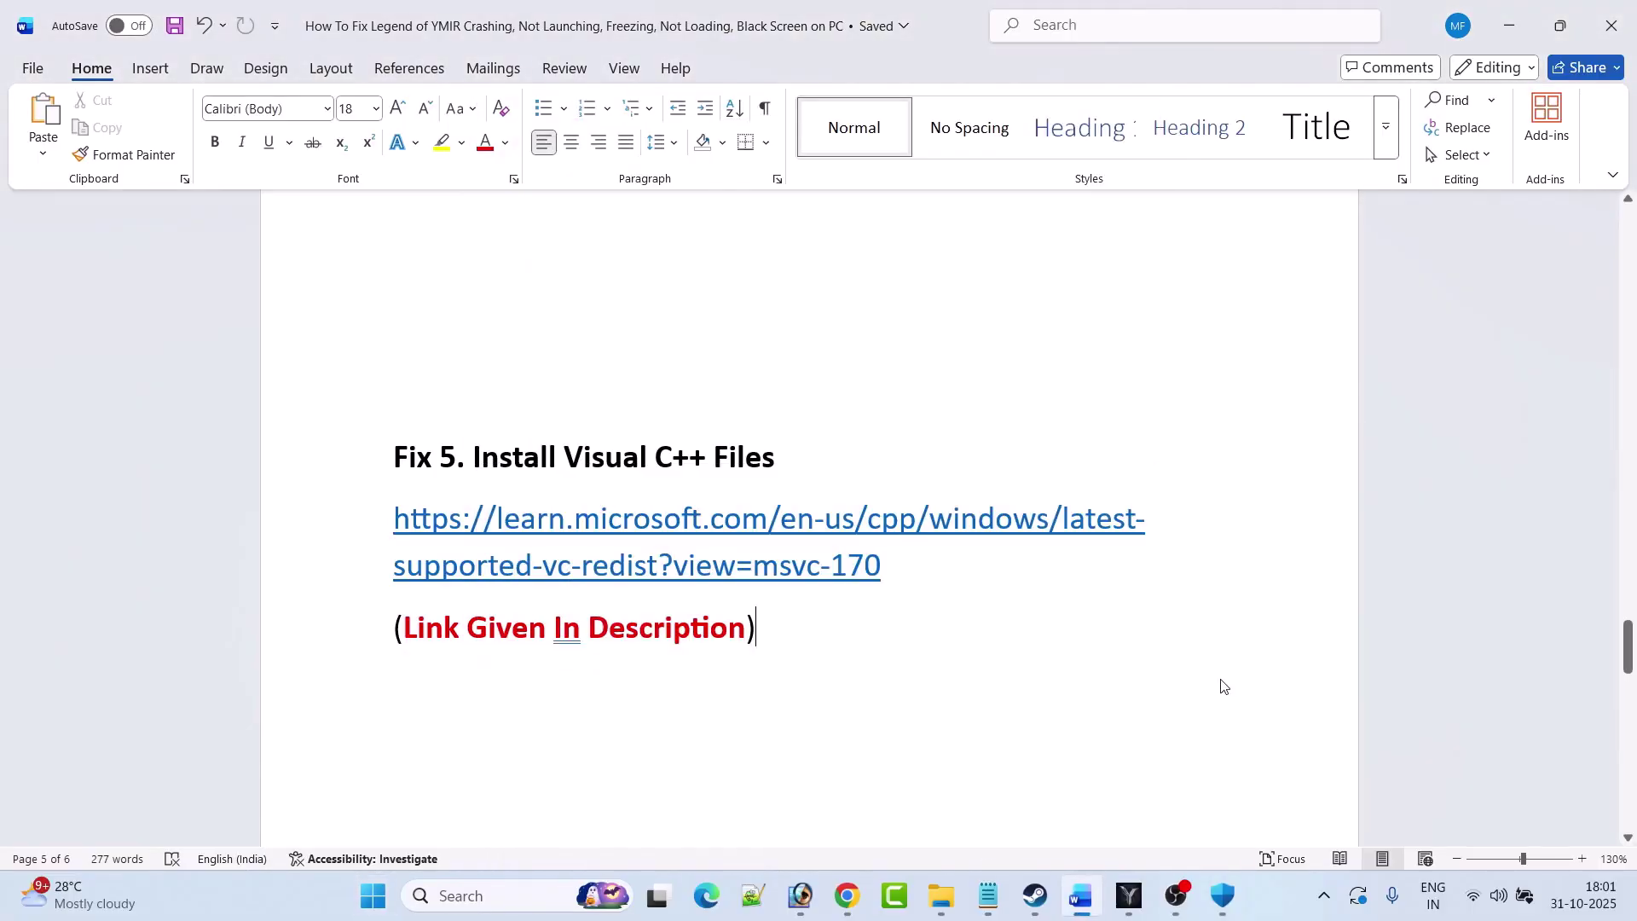
# - Run the Legend of YMIR desktop shortcut as administrator
pyautogui.click(1129, 896)
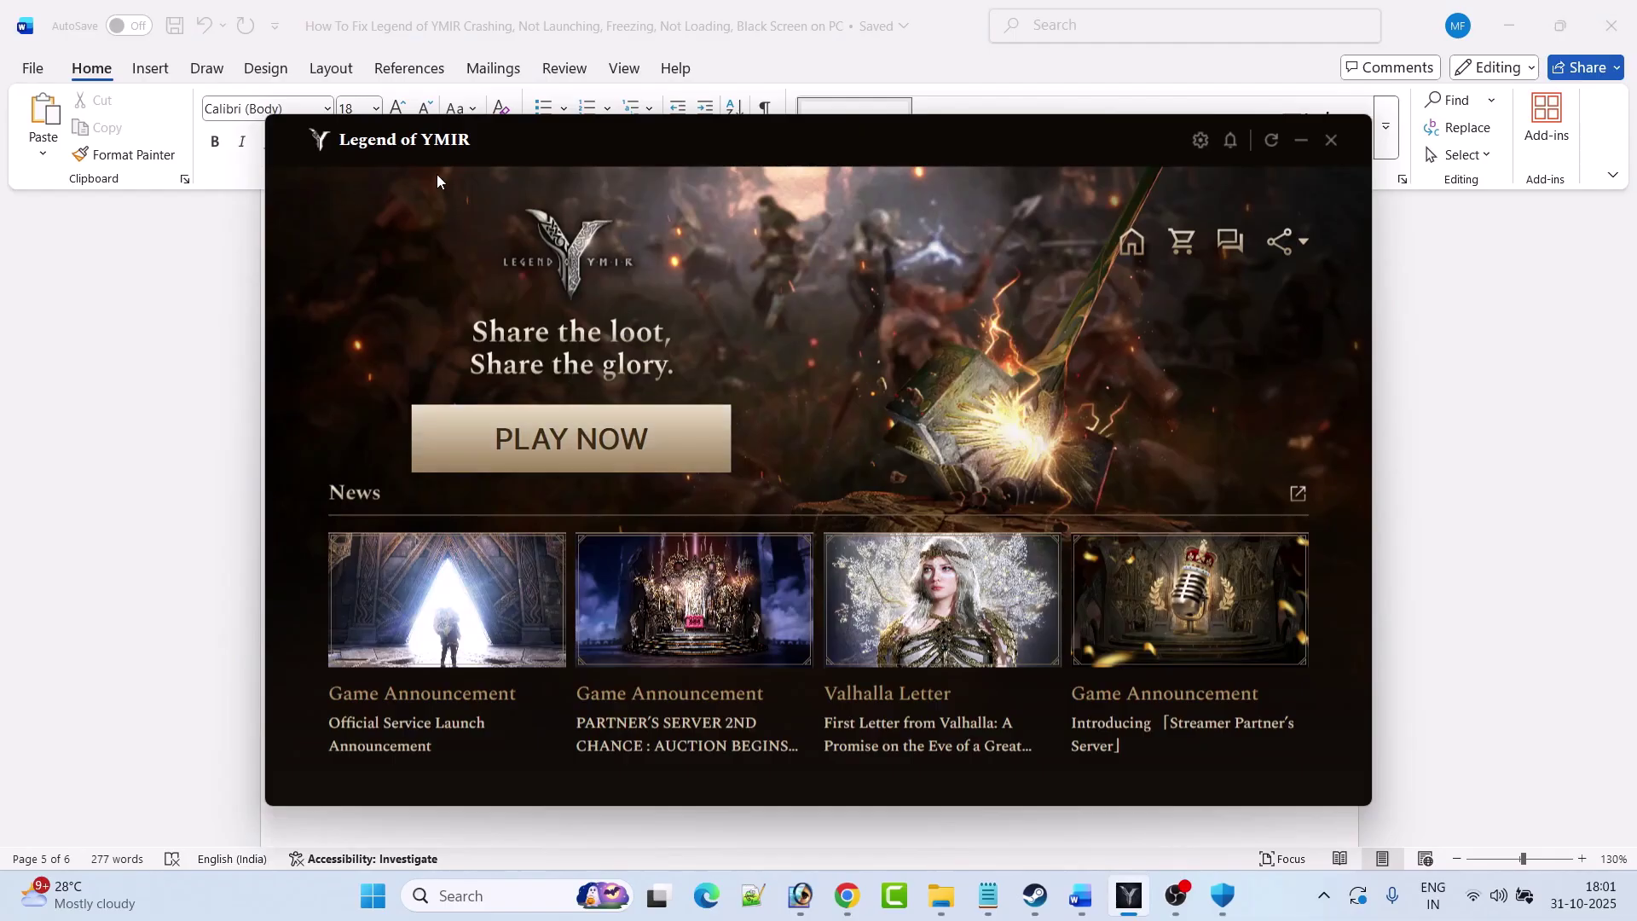
pyautogui.click(1081, 895)
pyautogui.scroll(-2, 707, 603)
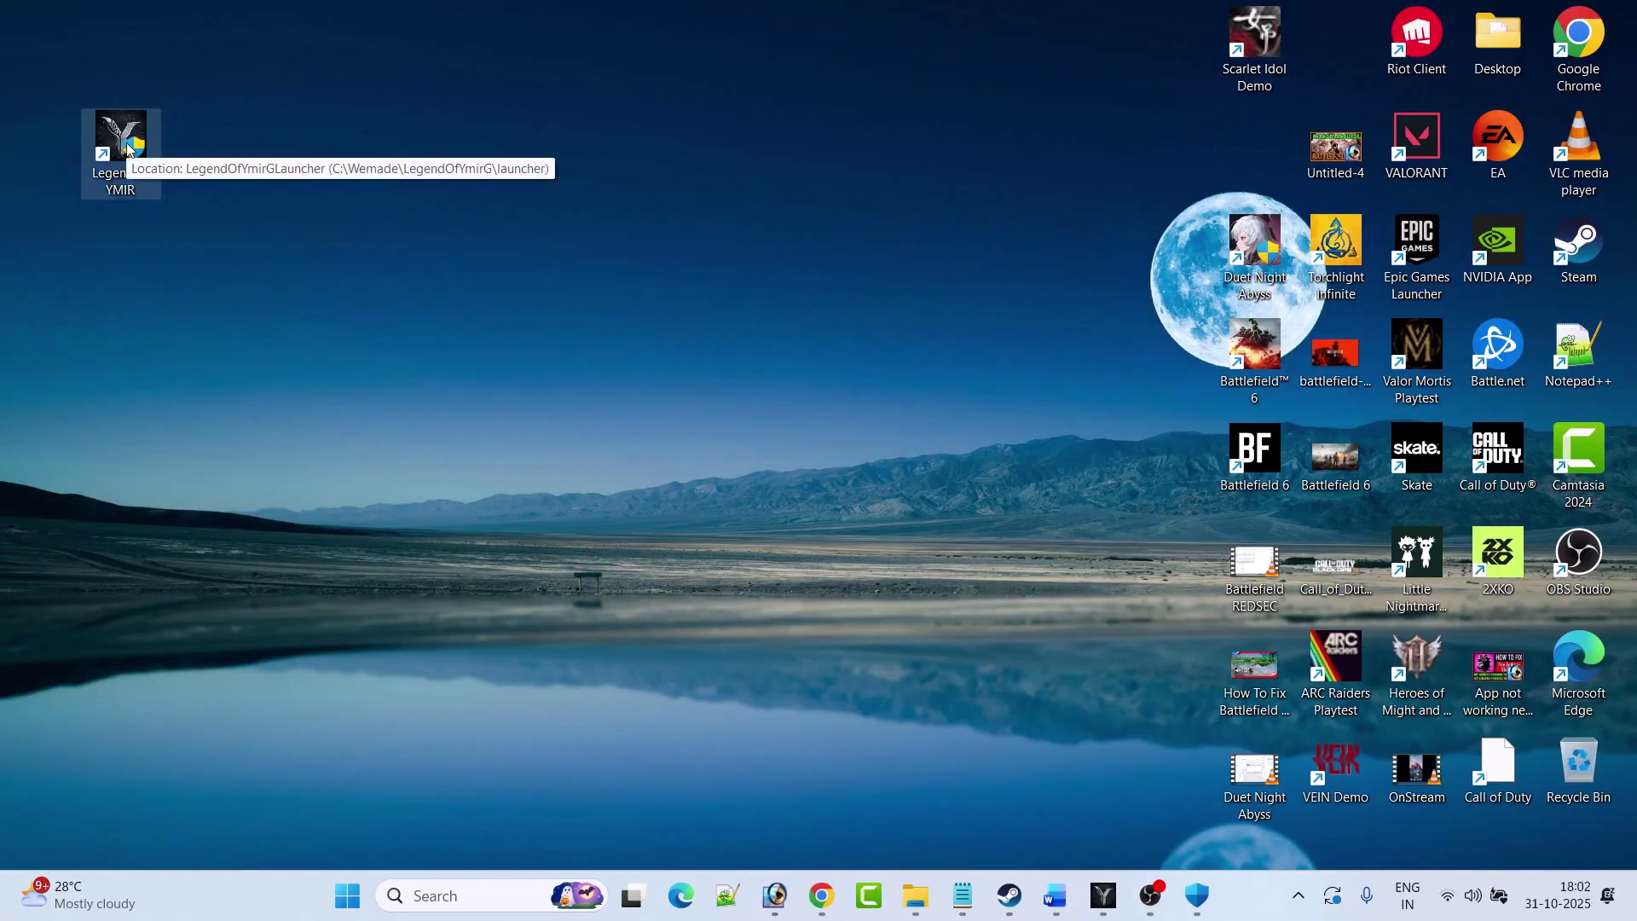
pyautogui.rightClick(129, 150)
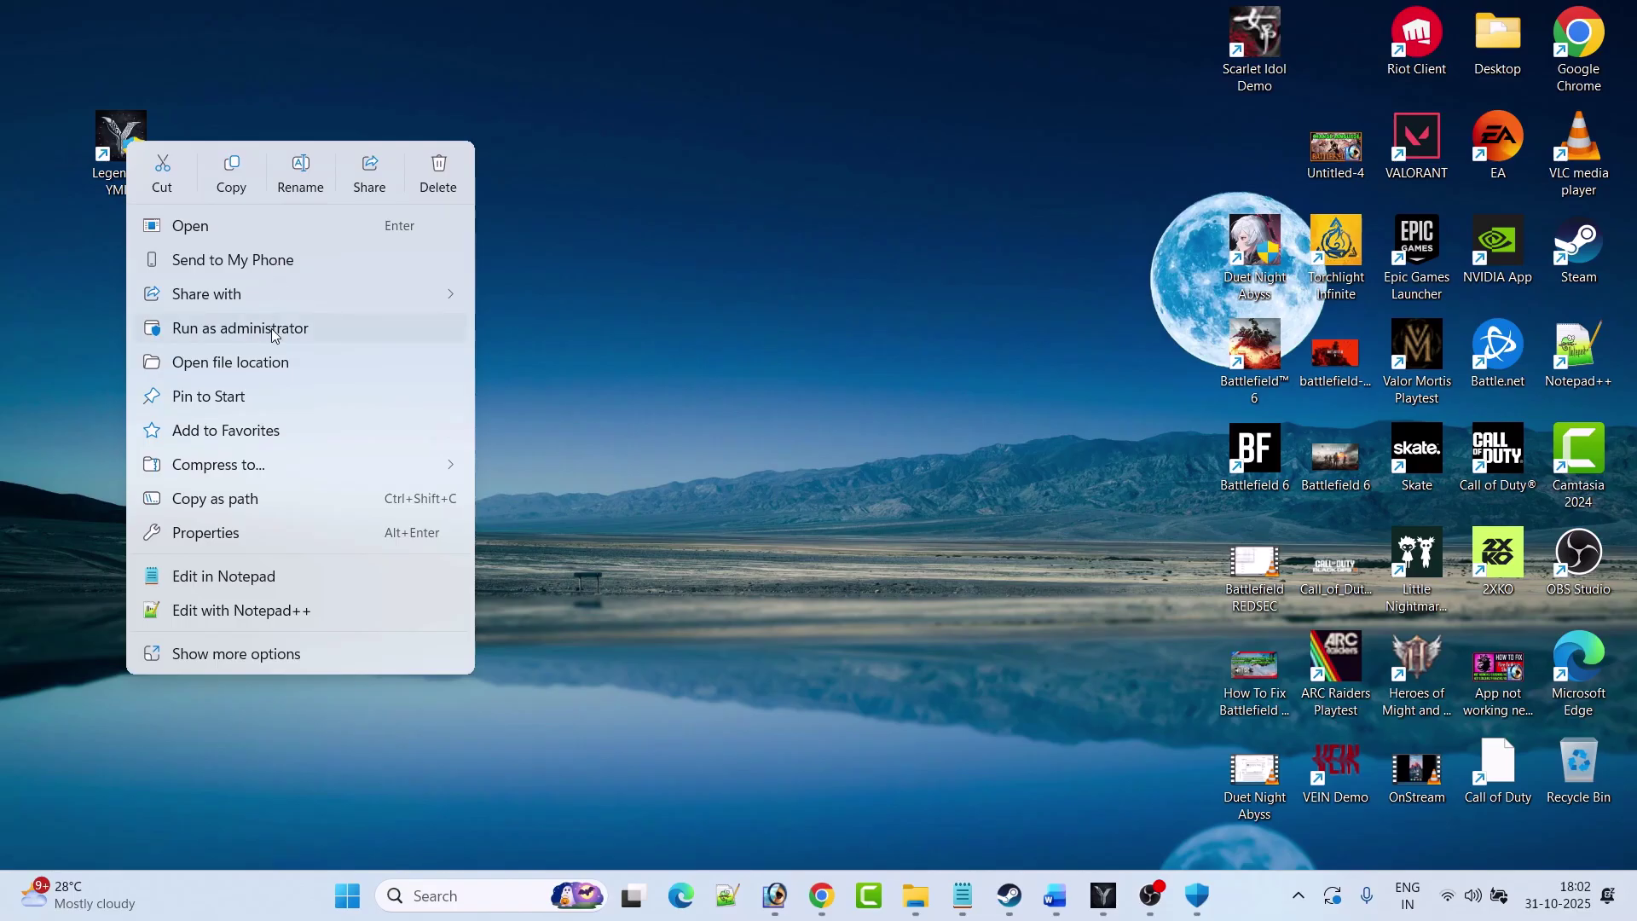
pyautogui.click(831, 455)
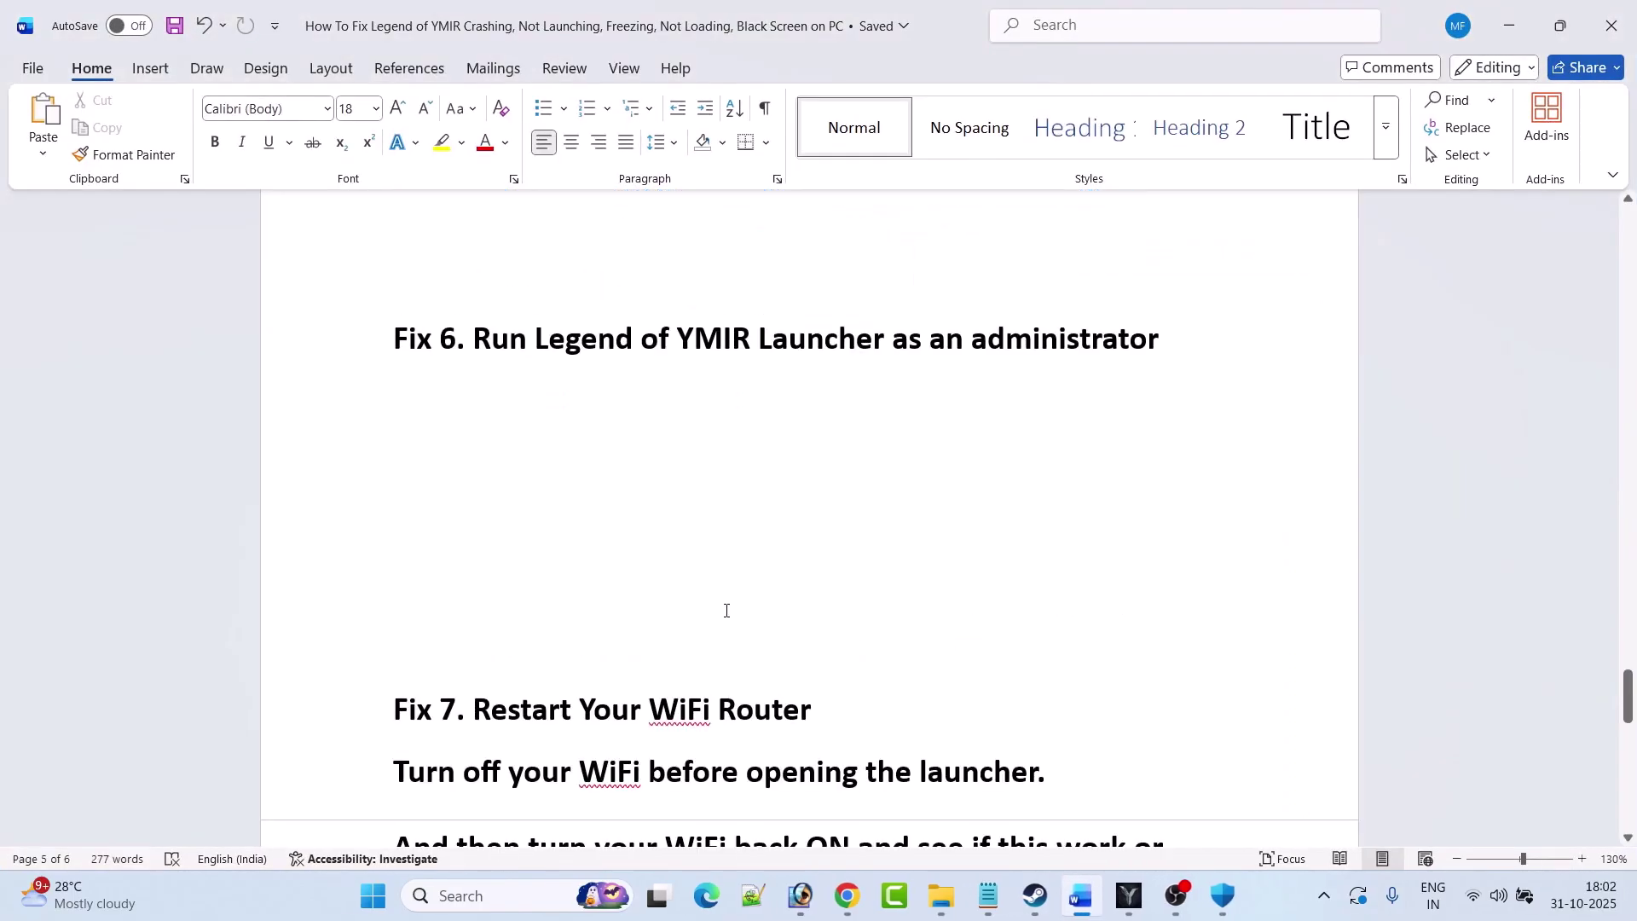
pyautogui.scroll(-5, 728, 610)
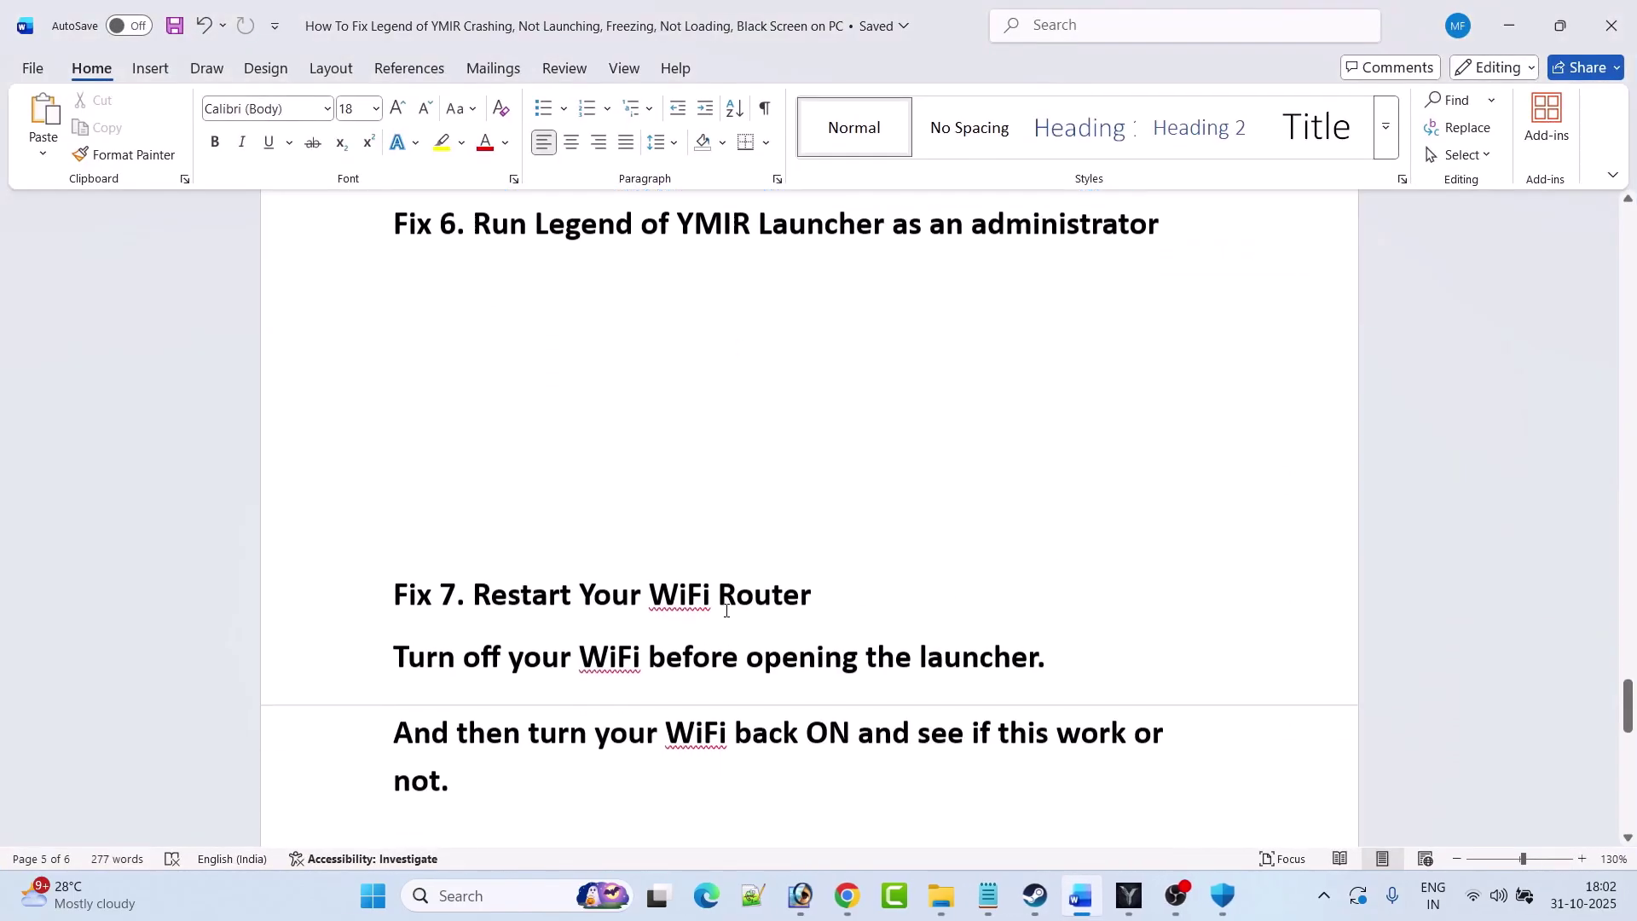
pyautogui.scroll(-1, 727, 610)
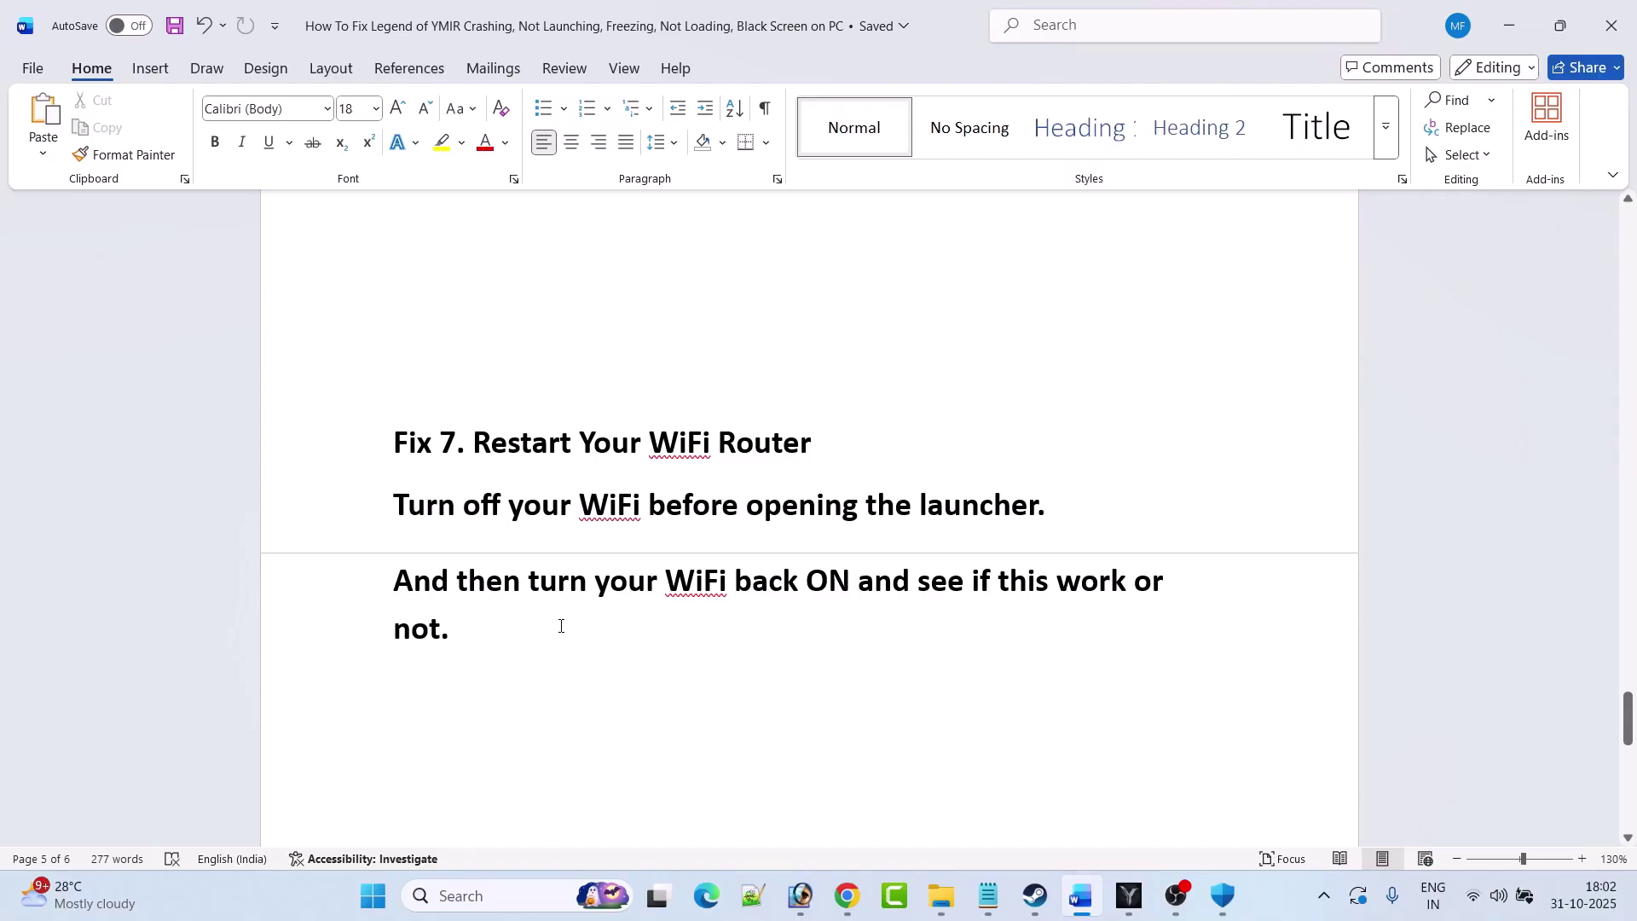
pyautogui.scroll(-5, 561, 626)
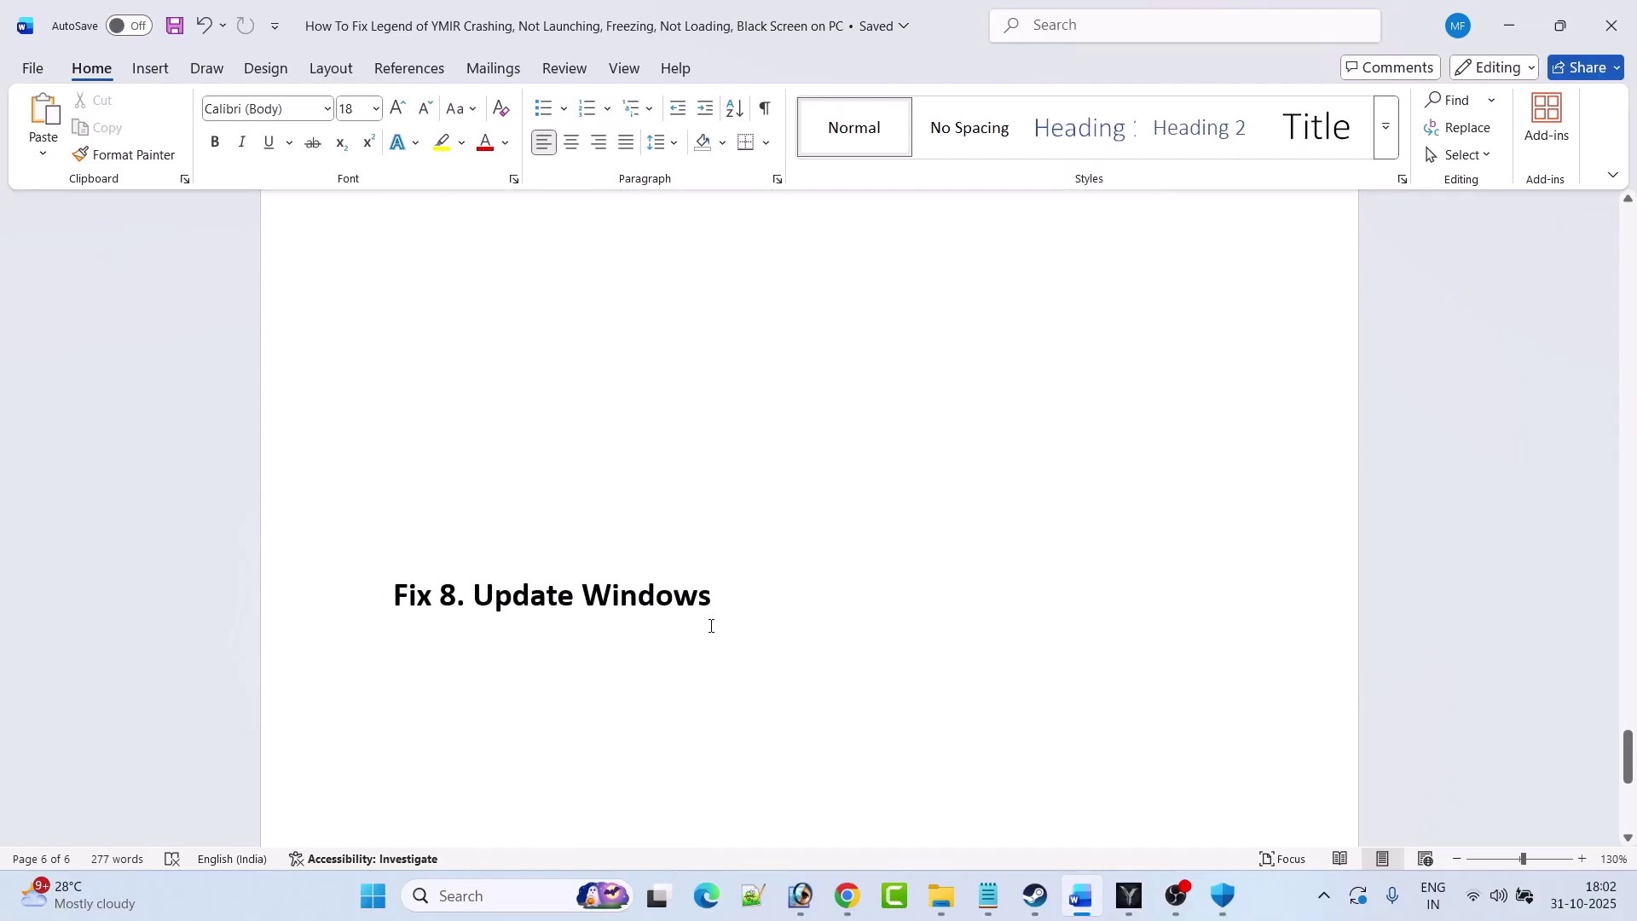
pyautogui.scroll(-1, 711, 626)
# - Check for updates in Windows Update and retry the failed 2025-10 cumulative update
pyautogui.click(373, 896)
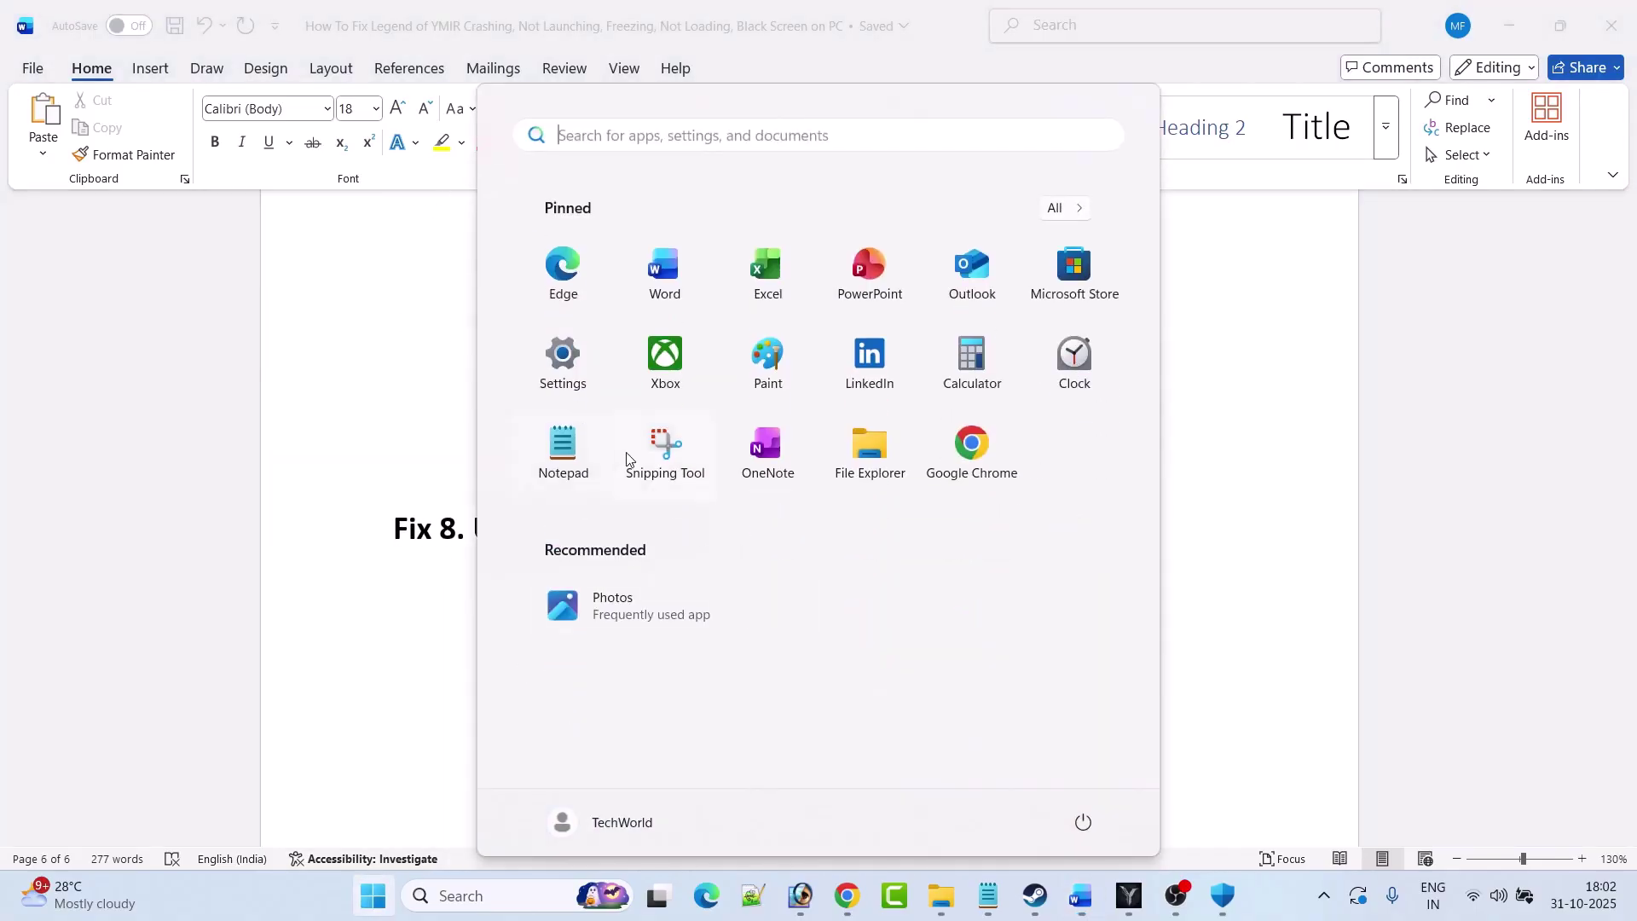
pyautogui.click(563, 354)
pyautogui.click(117, 646)
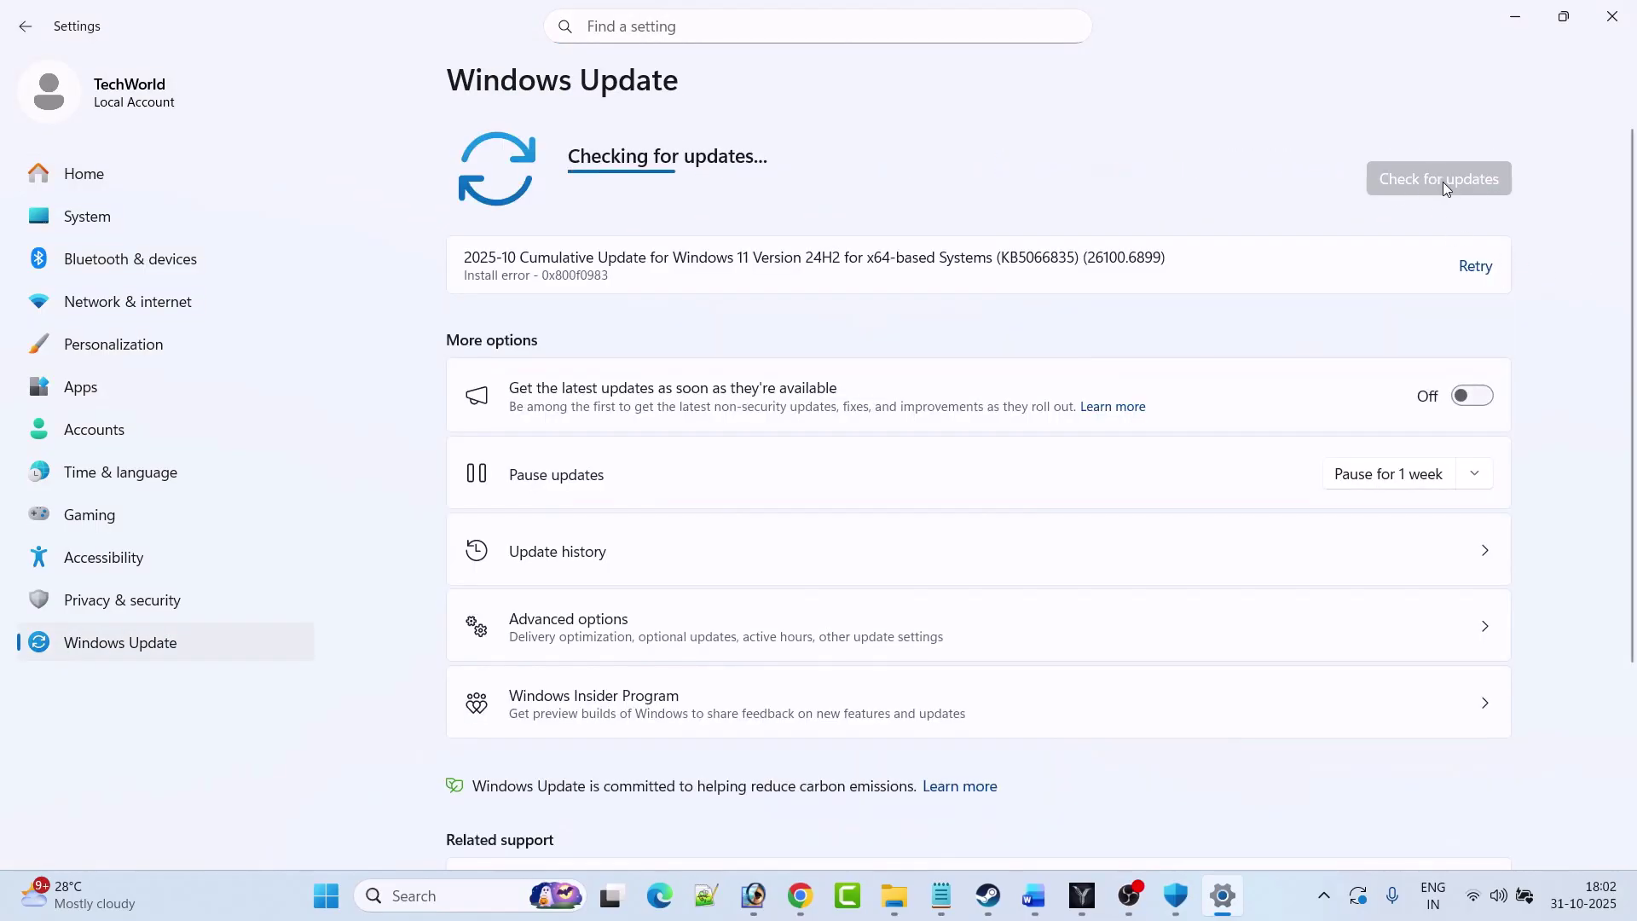
pyautogui.click(1478, 266)
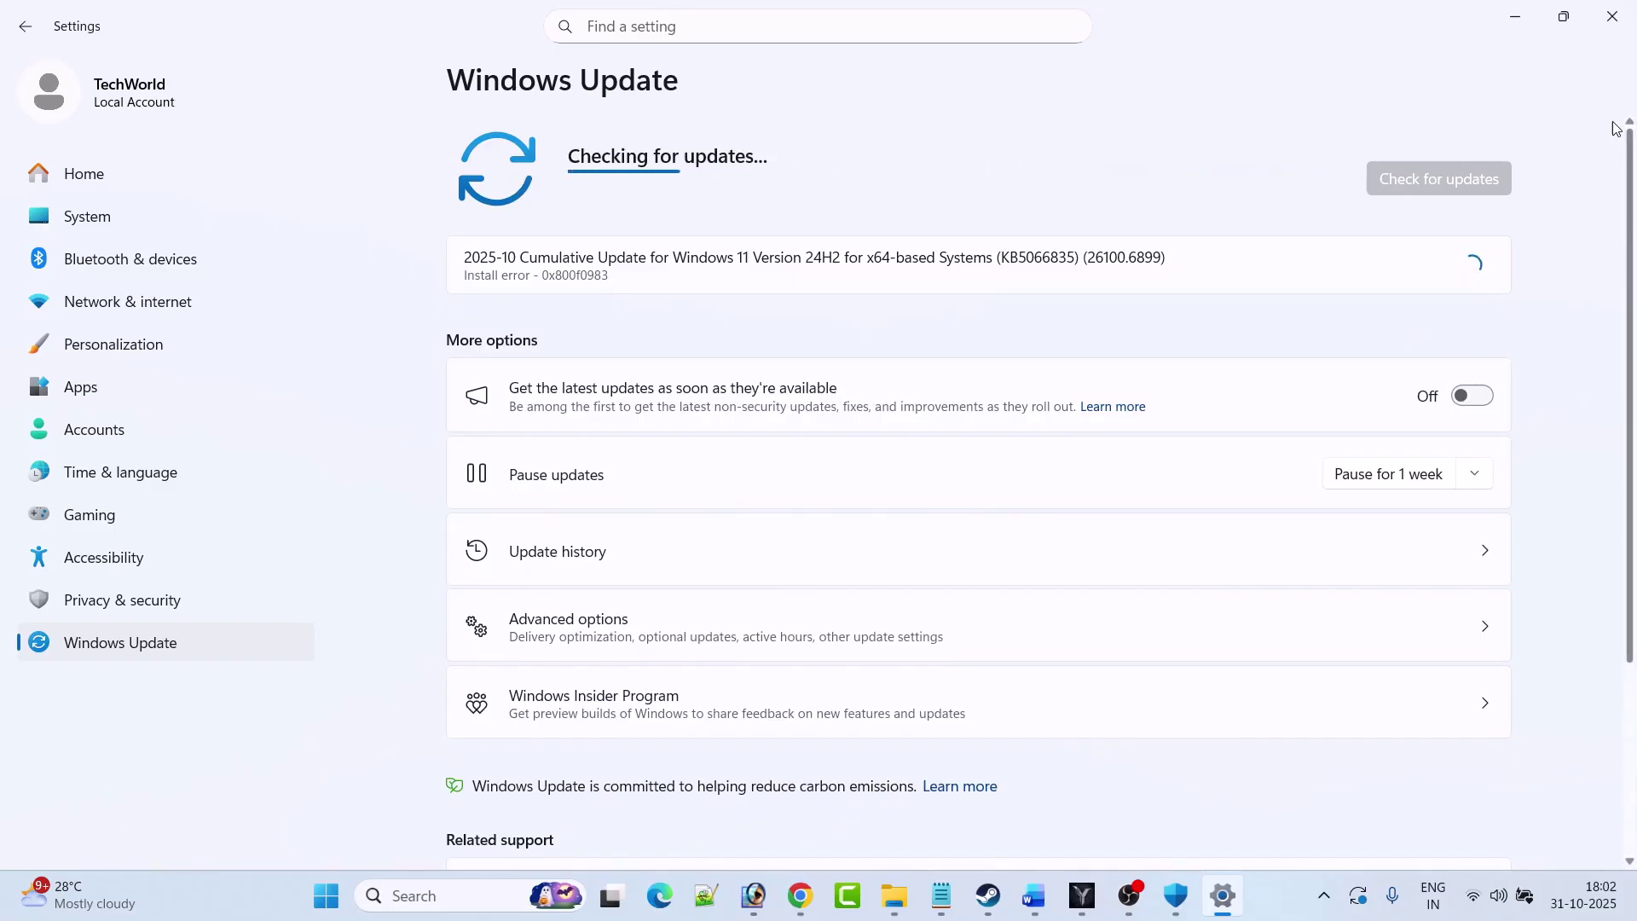
# - Dismiss the power options and return to Fix 9, Uninstall/Re-Install, in the Word guide
pyautogui.click(325, 895)
pyautogui.click(1083, 821)
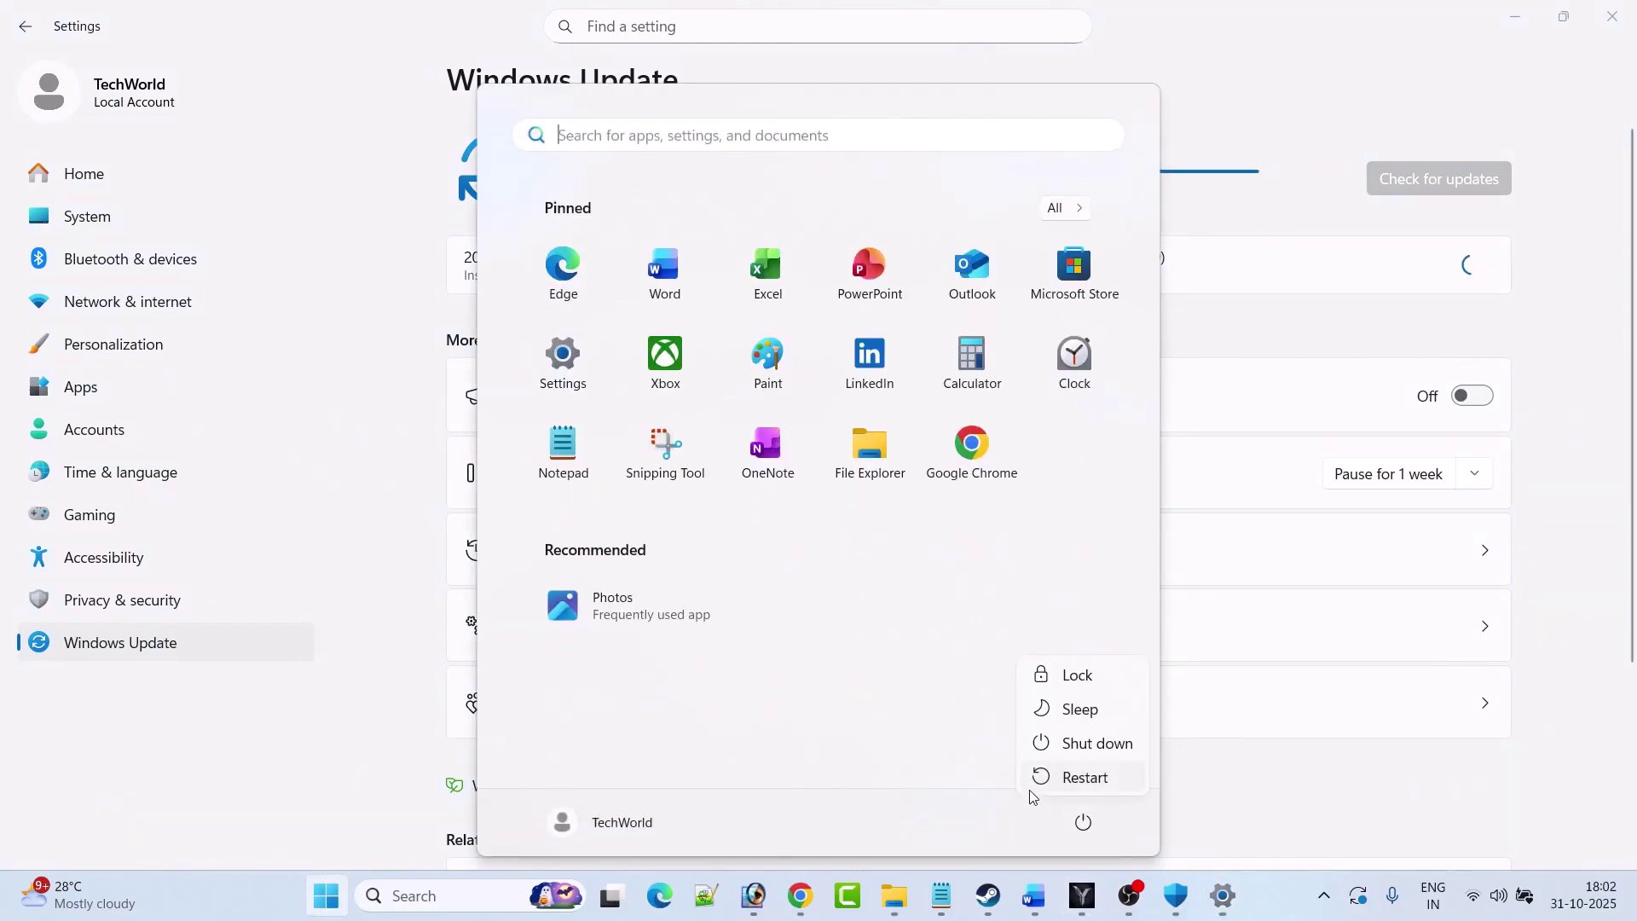
pyautogui.click(1256, 789)
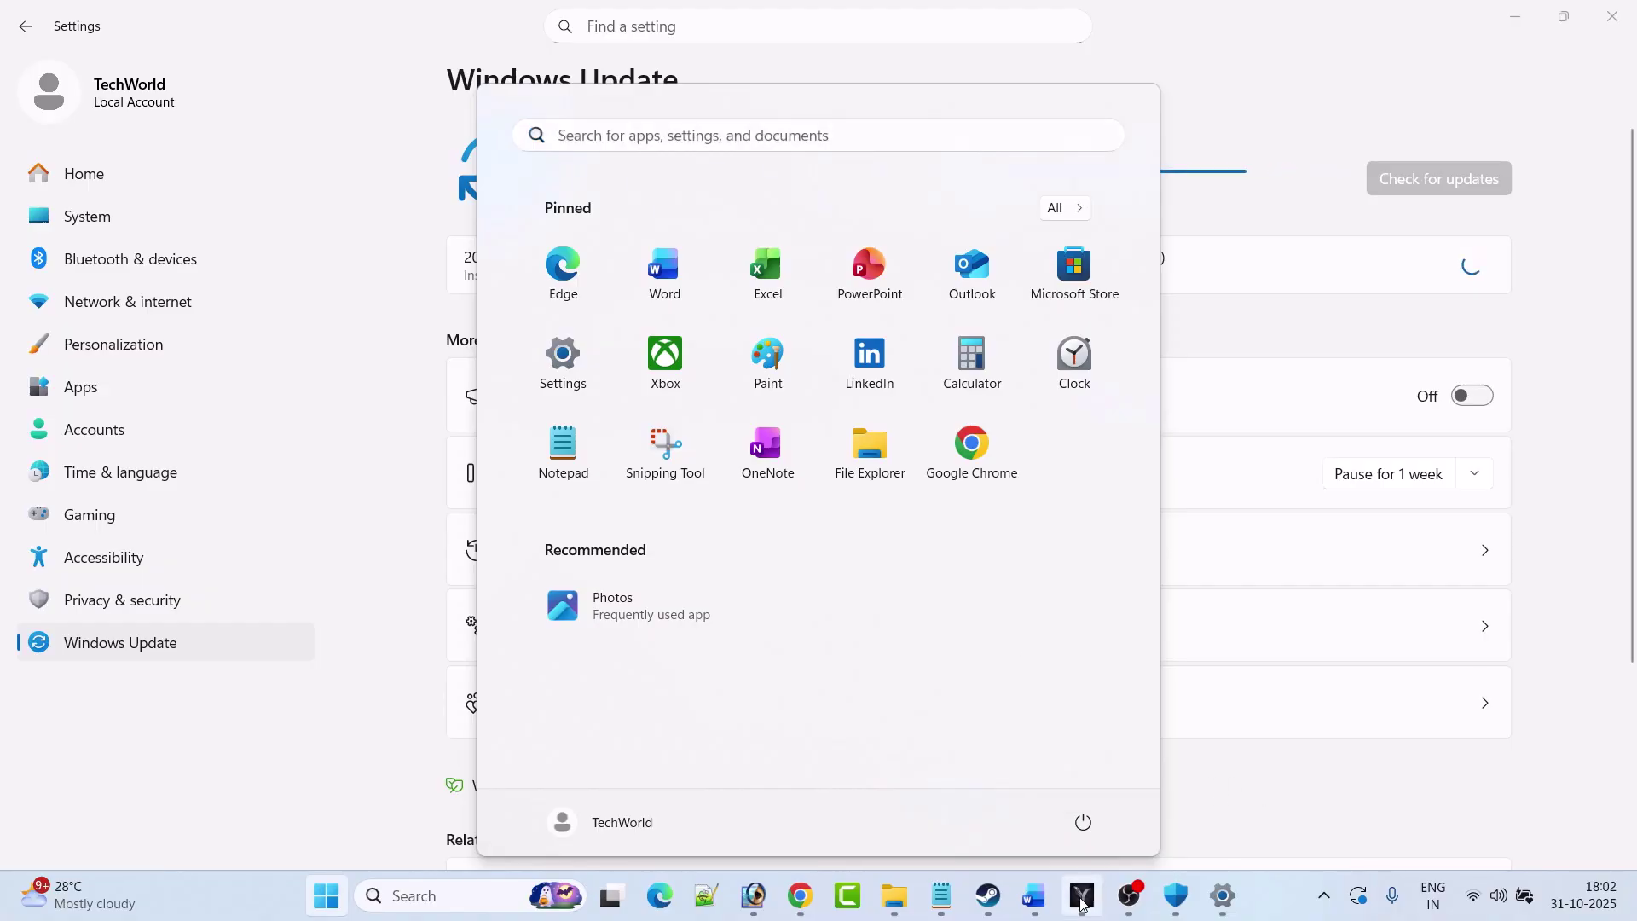
pyautogui.click(1081, 902)
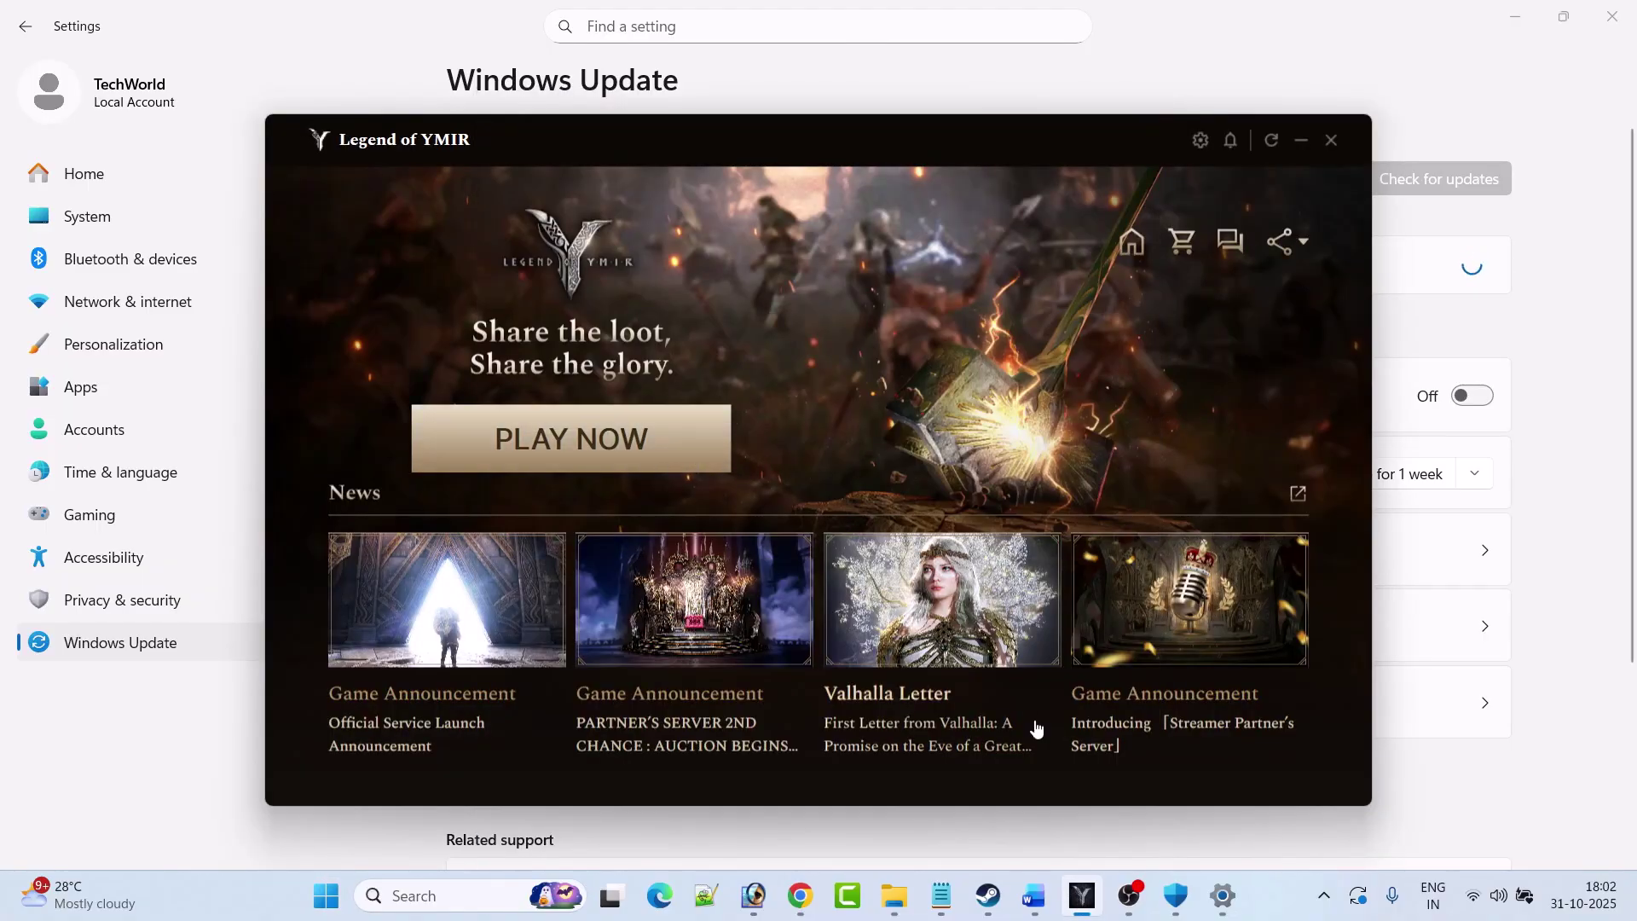
pyautogui.click(1034, 896)
pyautogui.scroll(-3, 695, 554)
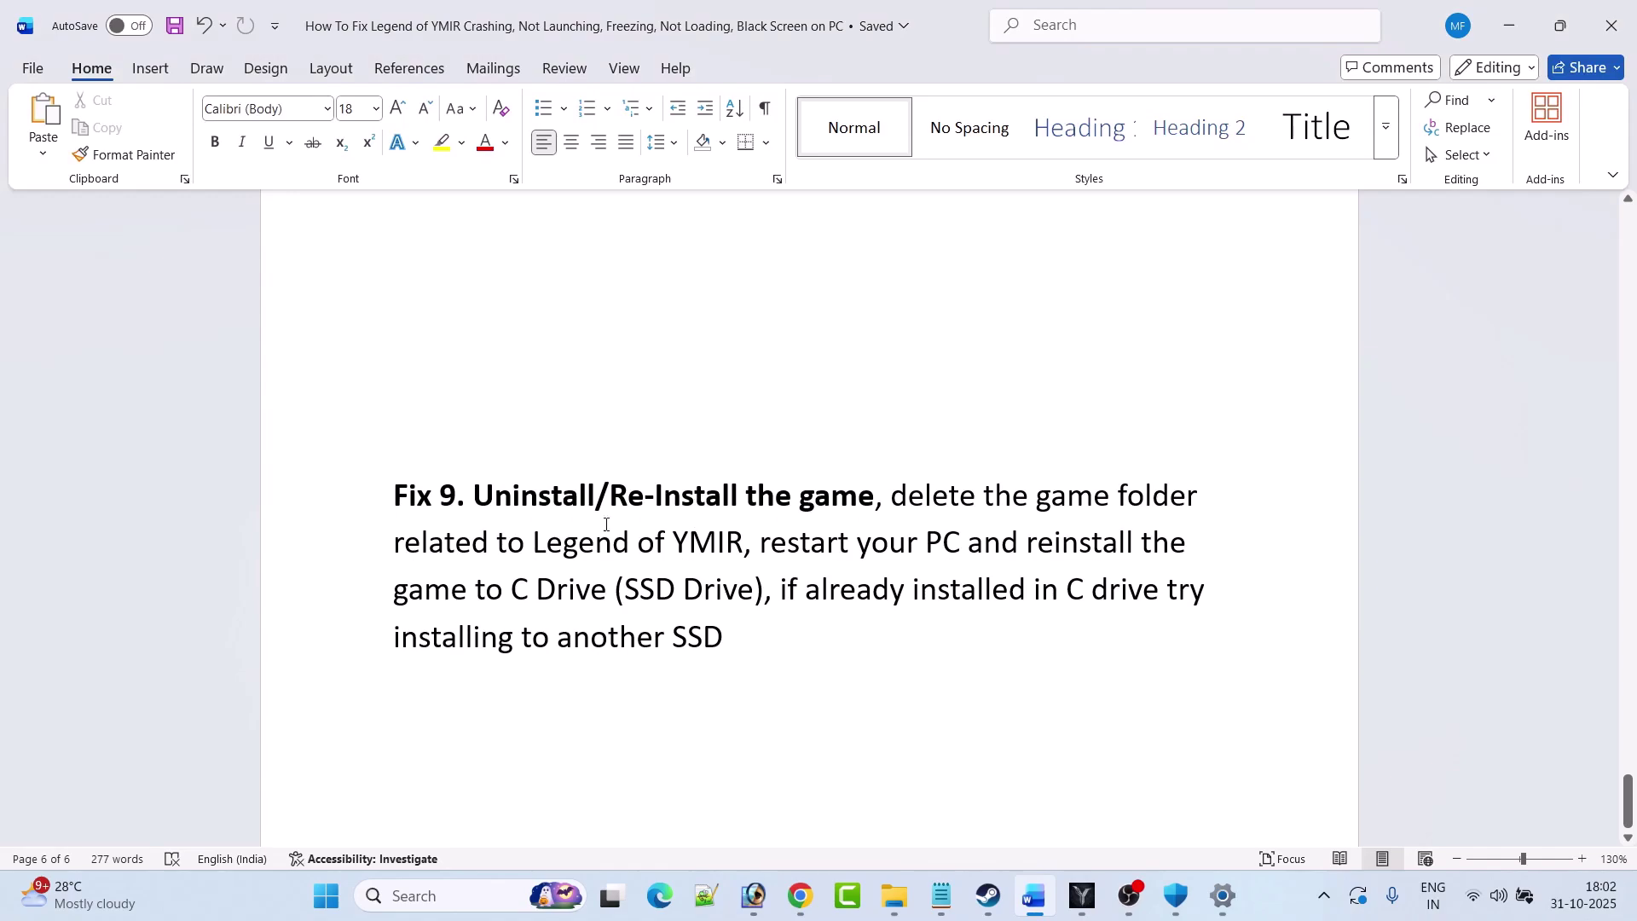